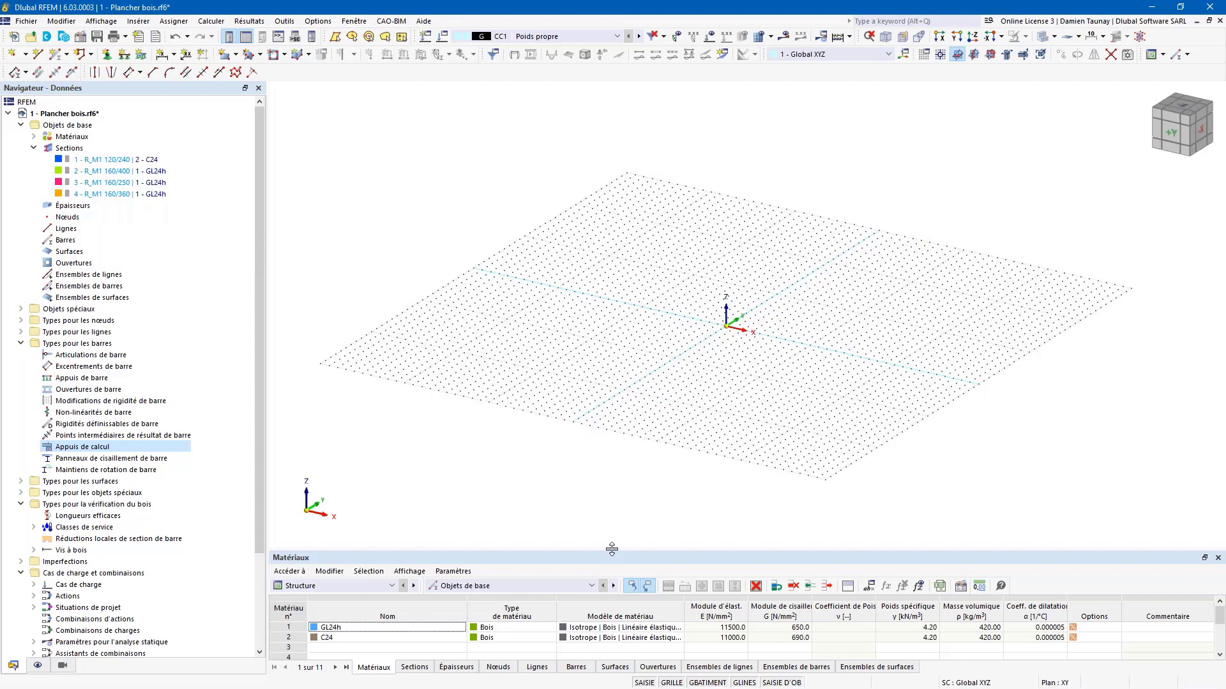
Create a guideline parallel to X with a Y offset of 0 m in the XY work plane
drag(612, 548, 611, 520)
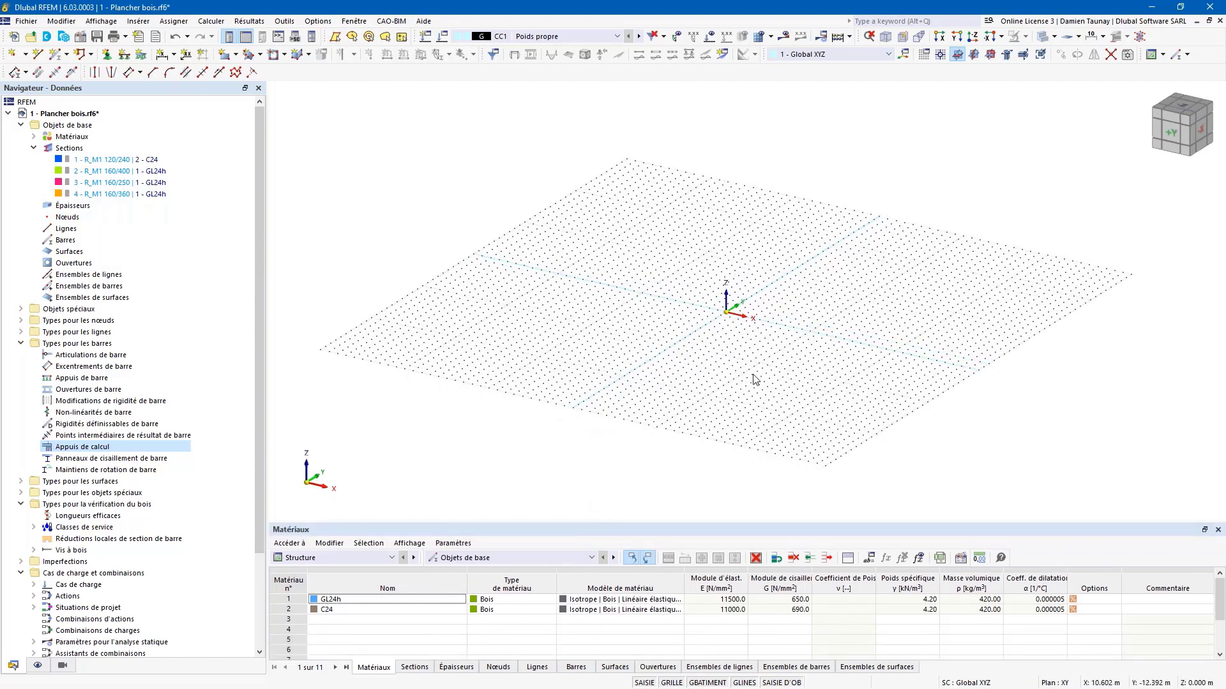
middle_drag(734, 374, 672, 370)
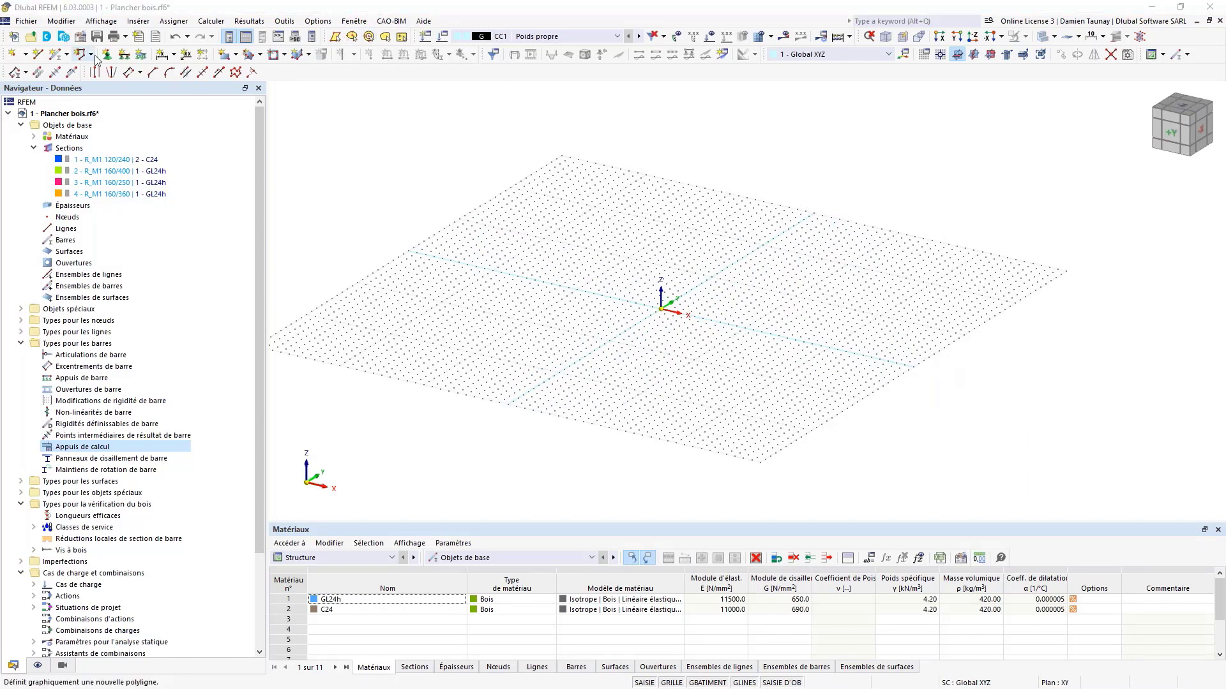
click(203, 55)
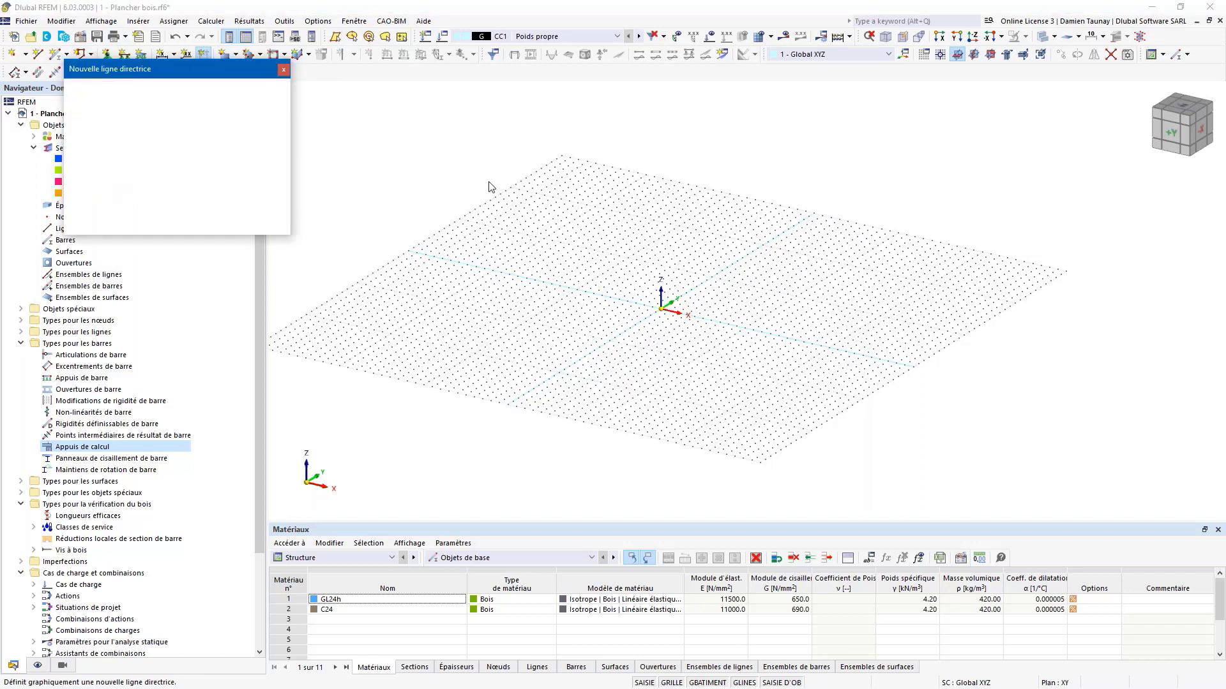
drag(178, 90, 368, 97)
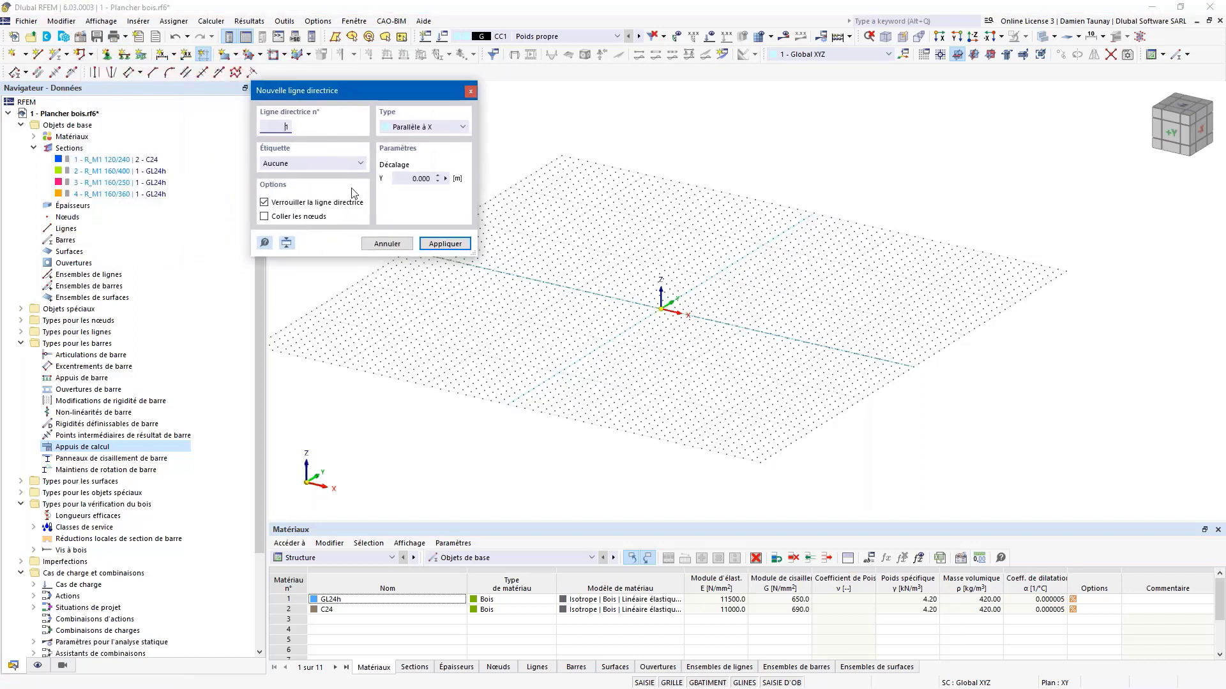
double_click(409, 178)
text(20)
key(Return)
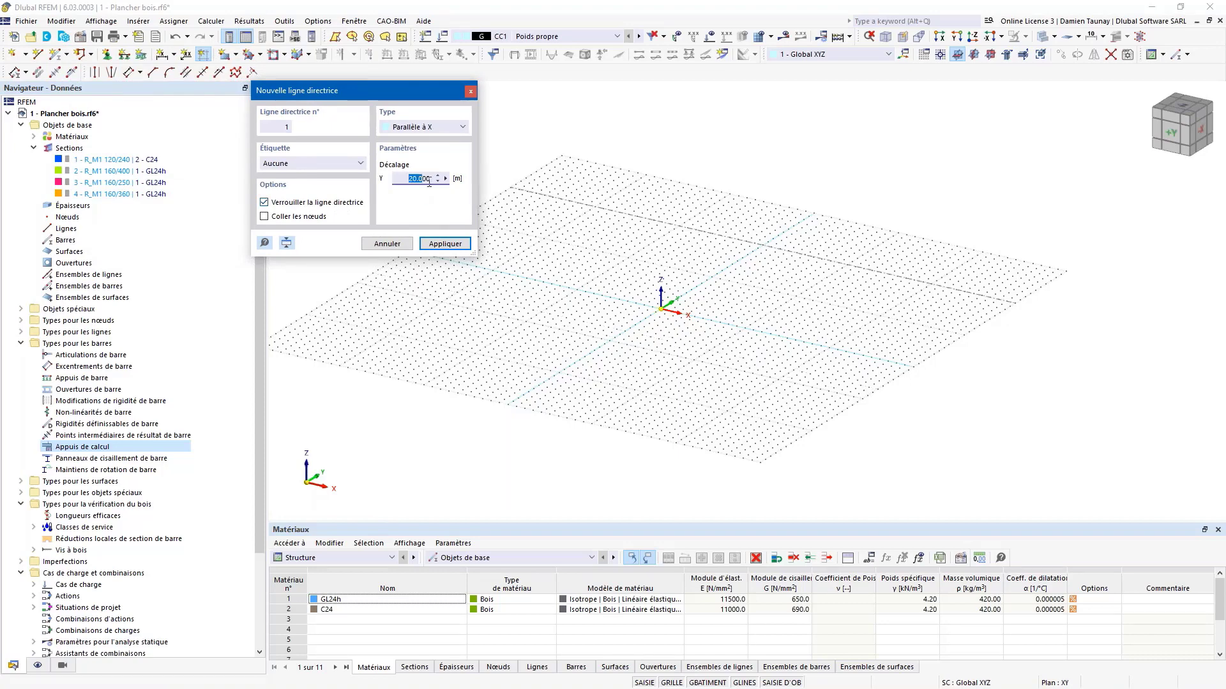
text(0)
key(Return)
Add a second guideline parallel to X with a Y offset of 24 m
double_click(412, 178)
text(23)
key(Return)
key(Up)
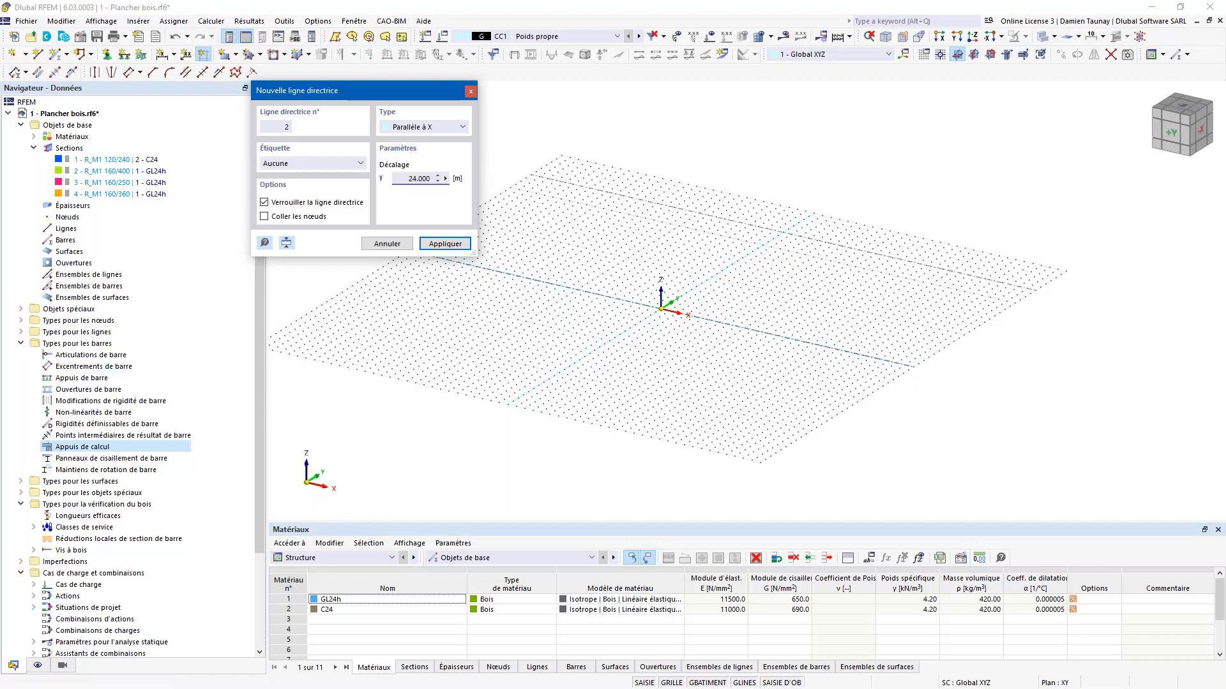
click(442, 244)
Add four guidelines parallel to Y with X offsets of 0, 4, 7 and 11 m
click(423, 128)
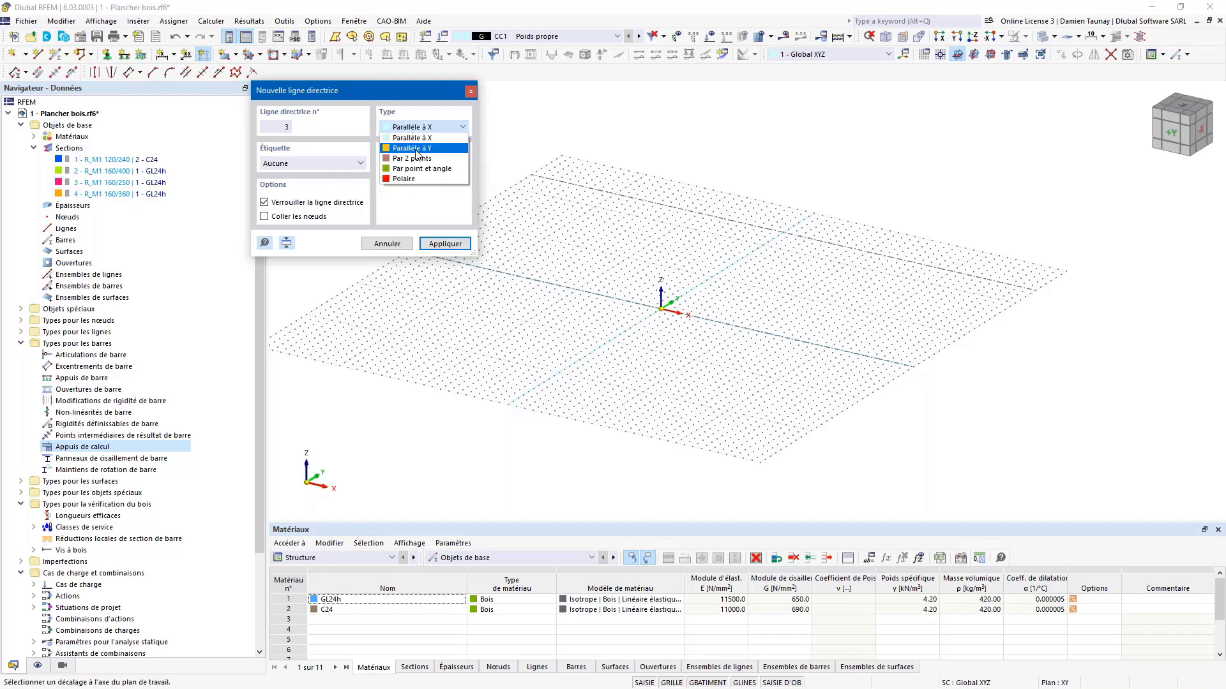
click(415, 149)
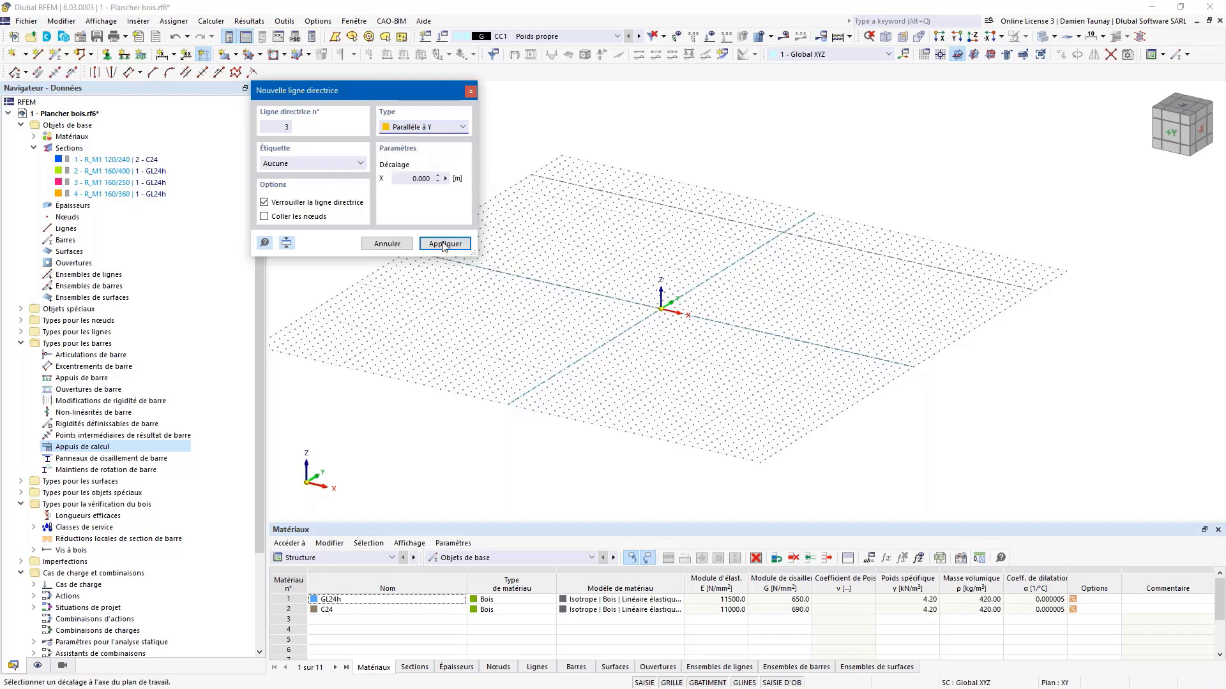
click(438, 181)
text(-27)
drag(431, 181, 448, 179)
text(4)
key(Tab)
text(7)
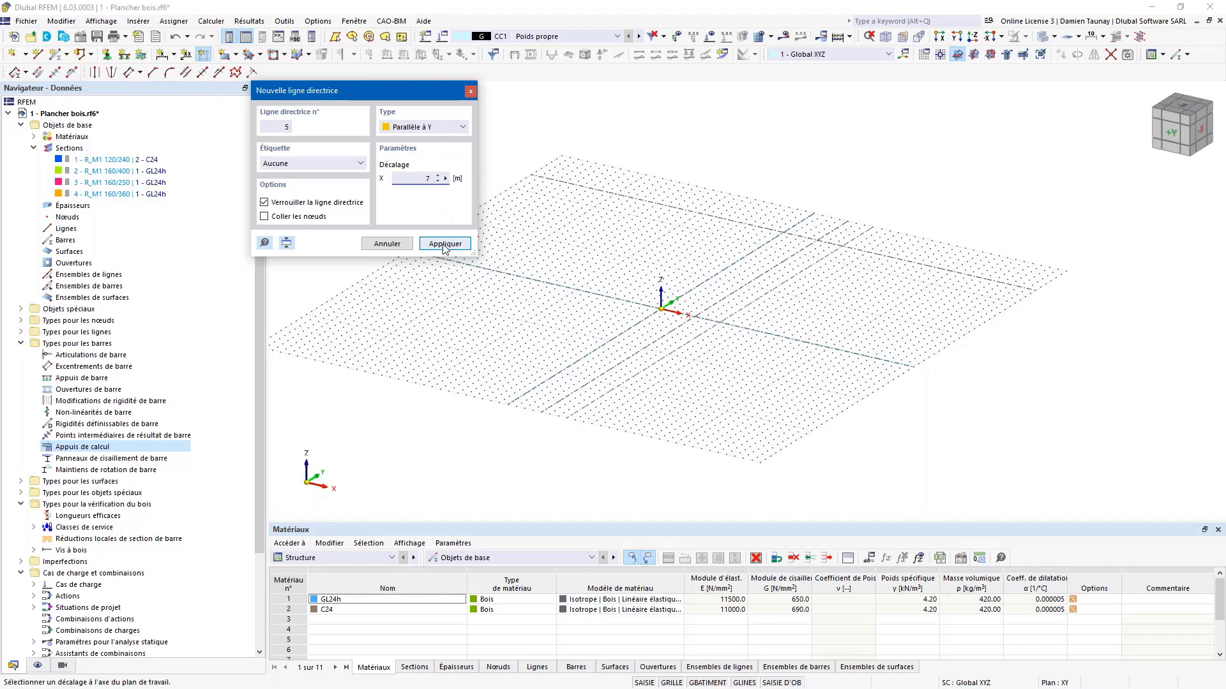
drag(411, 179, 450, 180)
text(11)
click(437, 244)
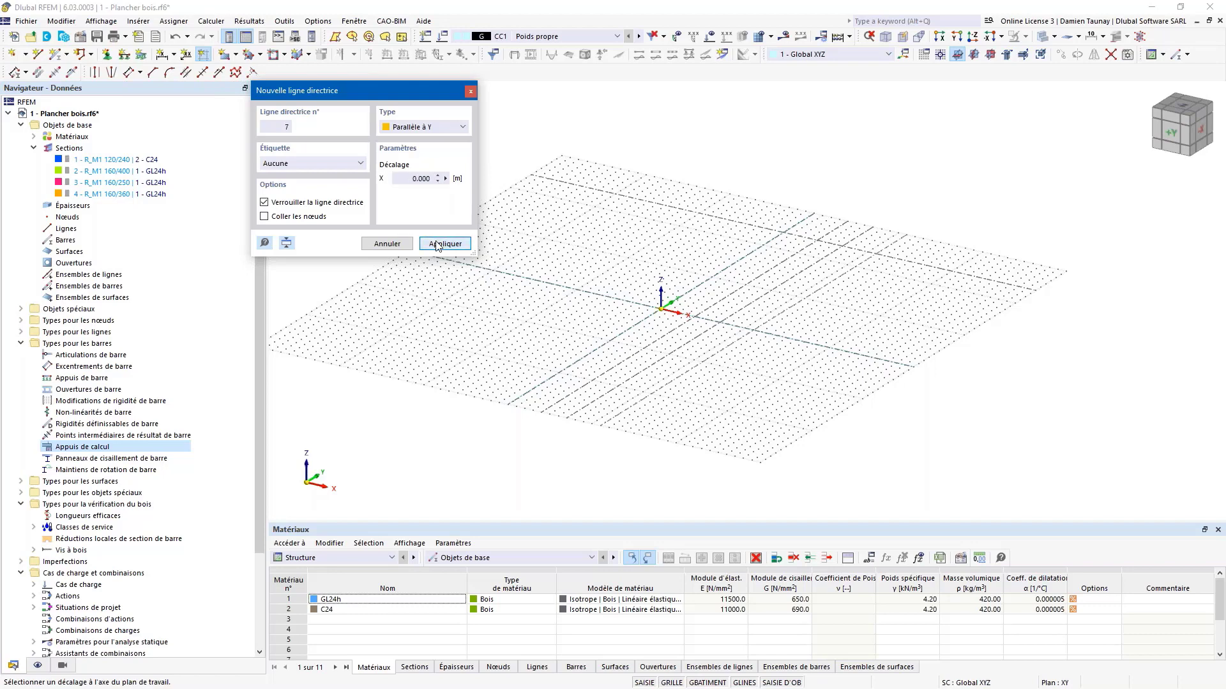
click(471, 90)
Change the Y offset of guideline 2, parallel to X, to 8 m
ctrl+middle_drag(592, 261, 800, 196)
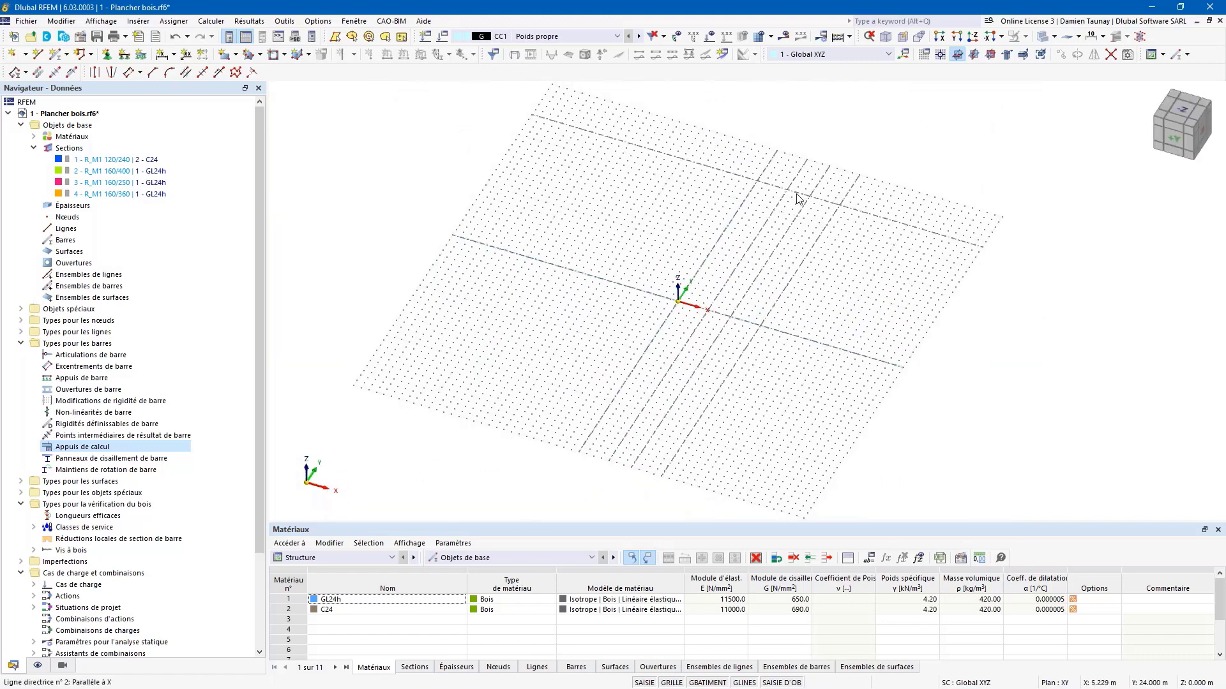
scroll(64, 591, down, 1)
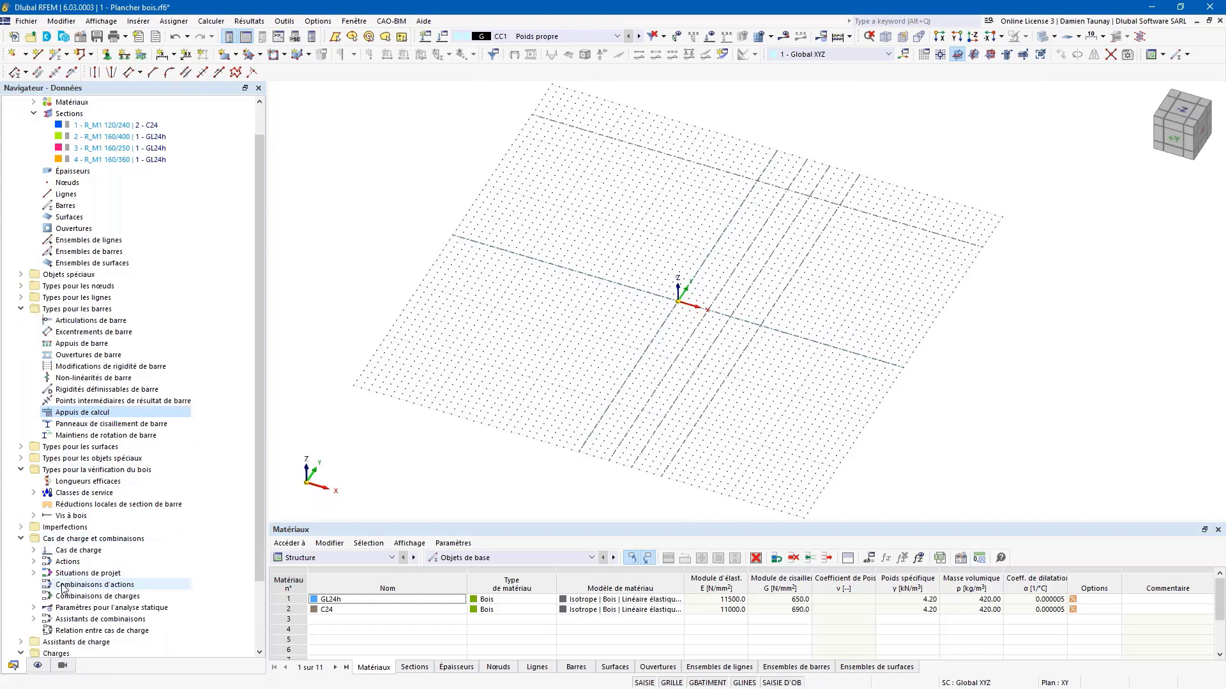
scroll(64, 591, down, 2)
scroll(514, 205, up, 1)
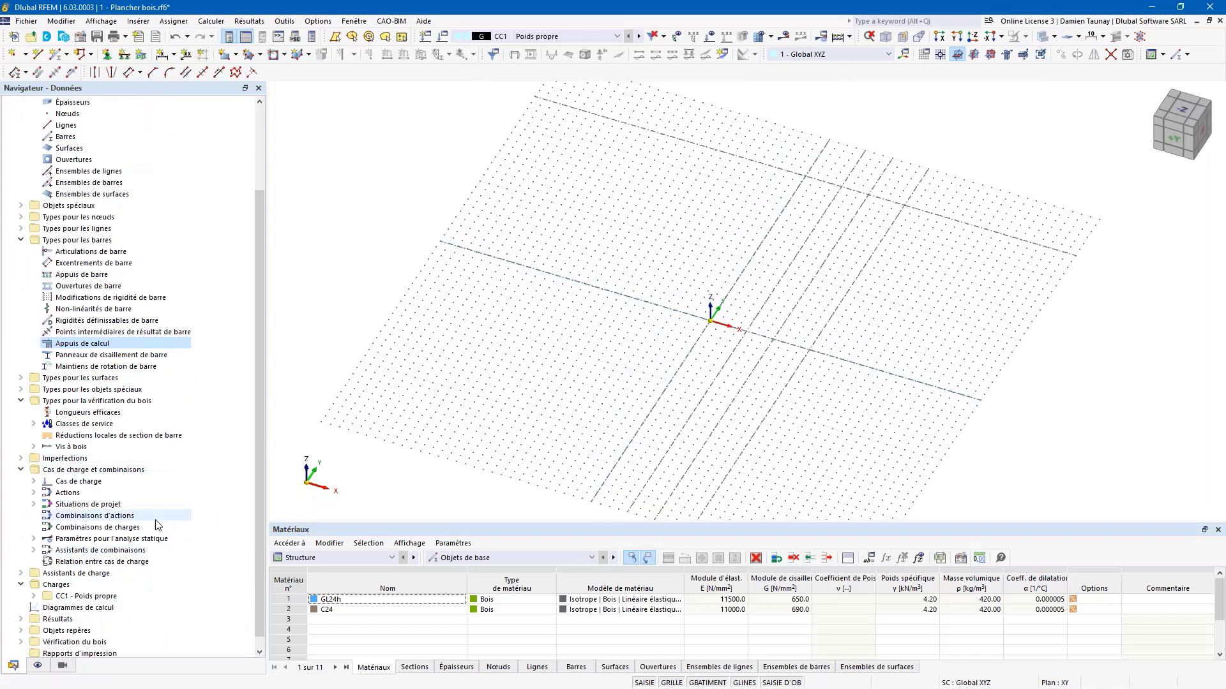
scroll(201, 516, down, 1)
click(23, 623)
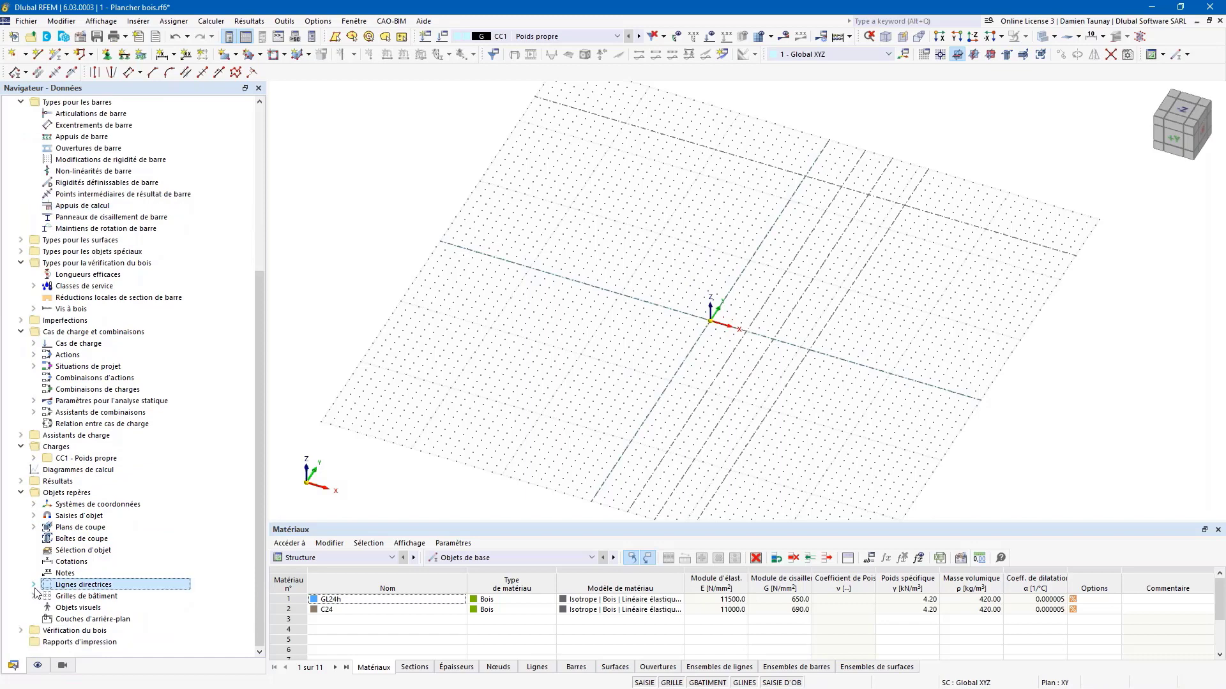
double_click(73, 591)
click(102, 620)
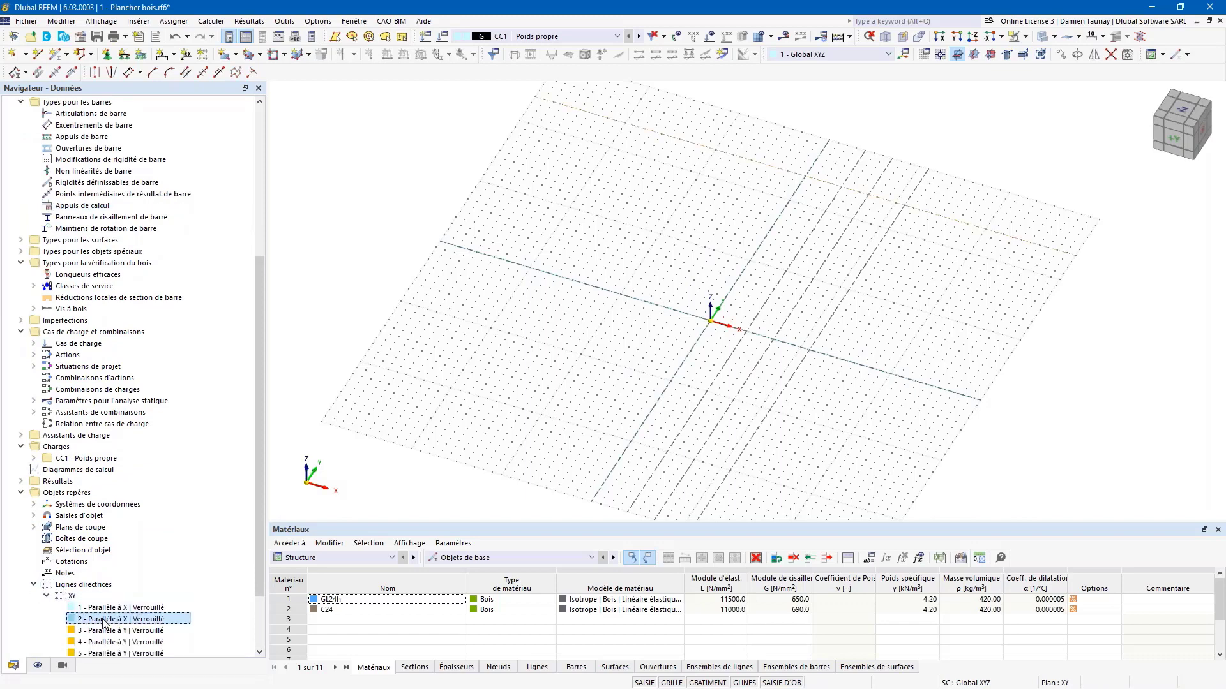
double_click(103, 621)
click(611, 261)
text(8)
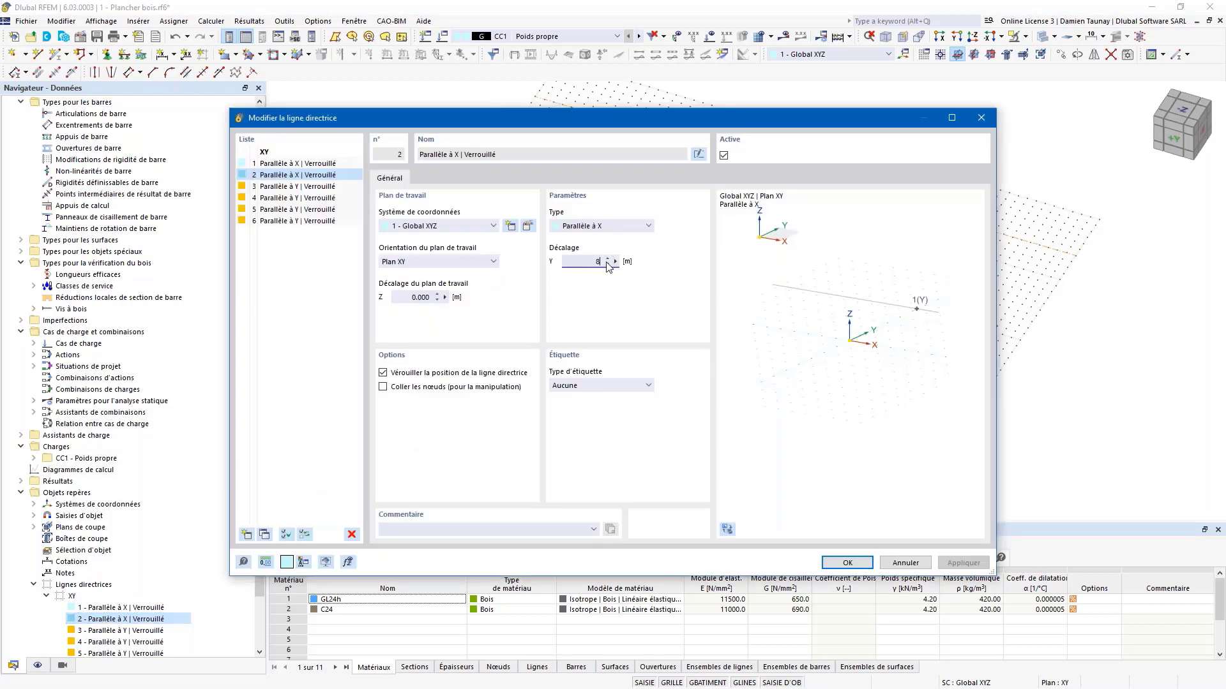
click(840, 566)
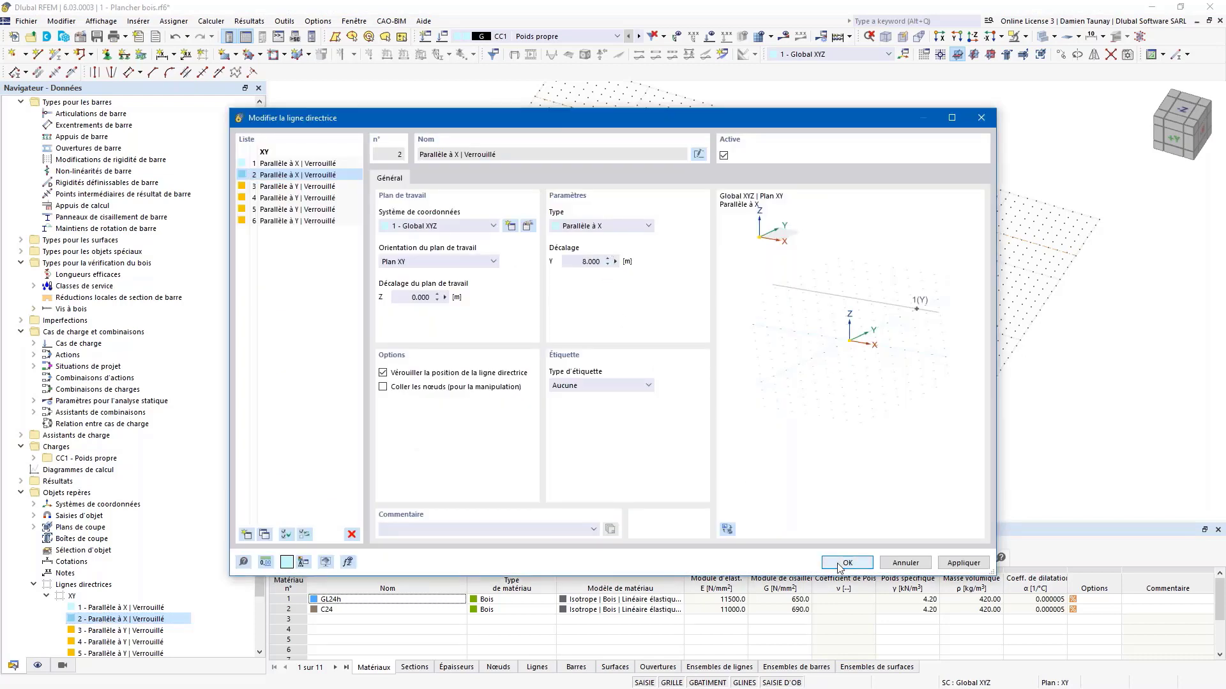
Set up a new member of type Poutre with constant section R_M1 120/240 in C24
scroll(799, 307, up, 5)
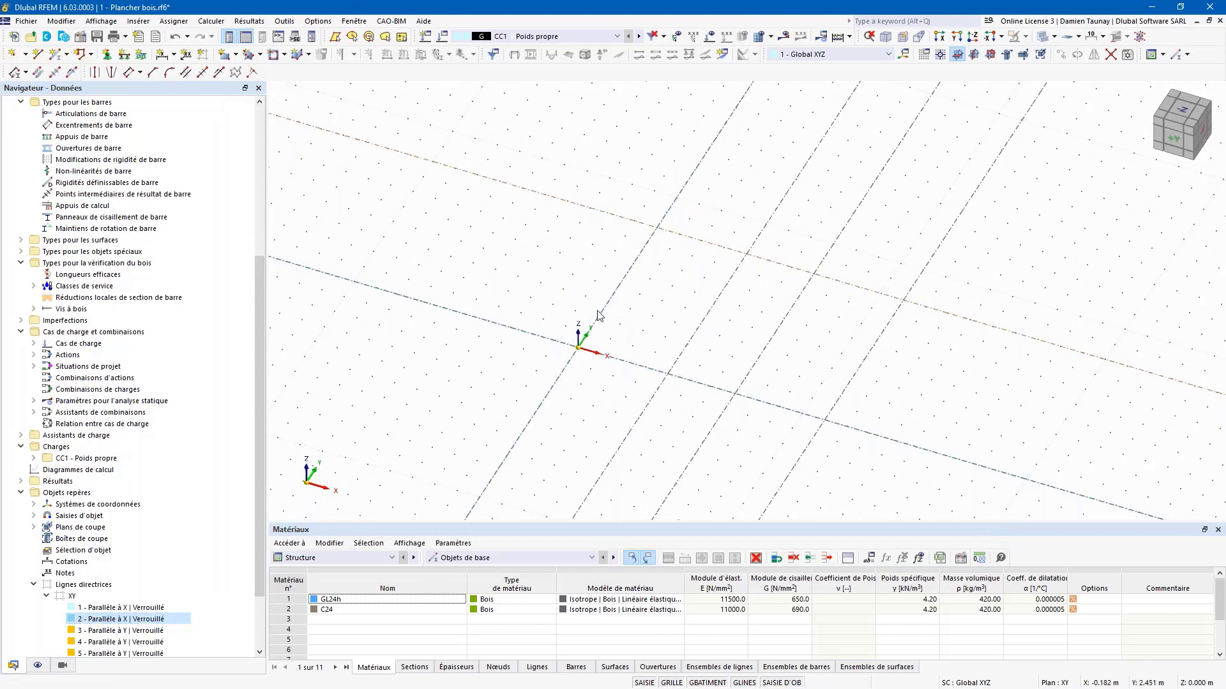
ctrl+middle_drag(589, 317, 586, 342)
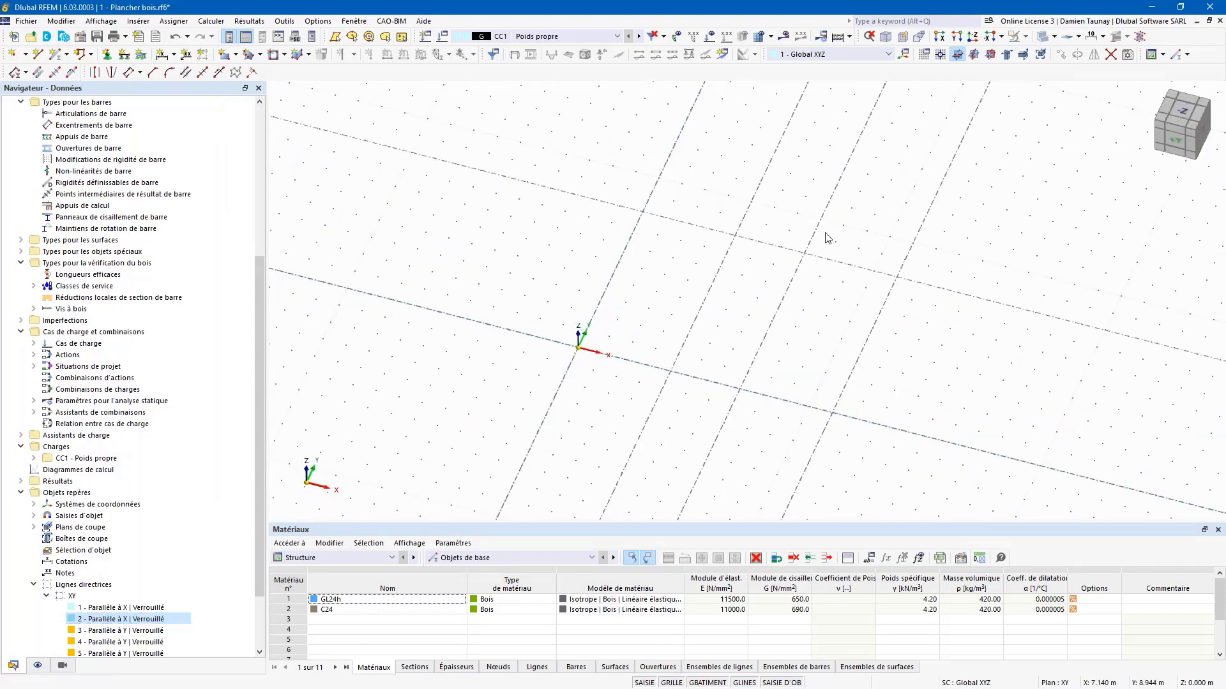
scroll(774, 345, up, 2)
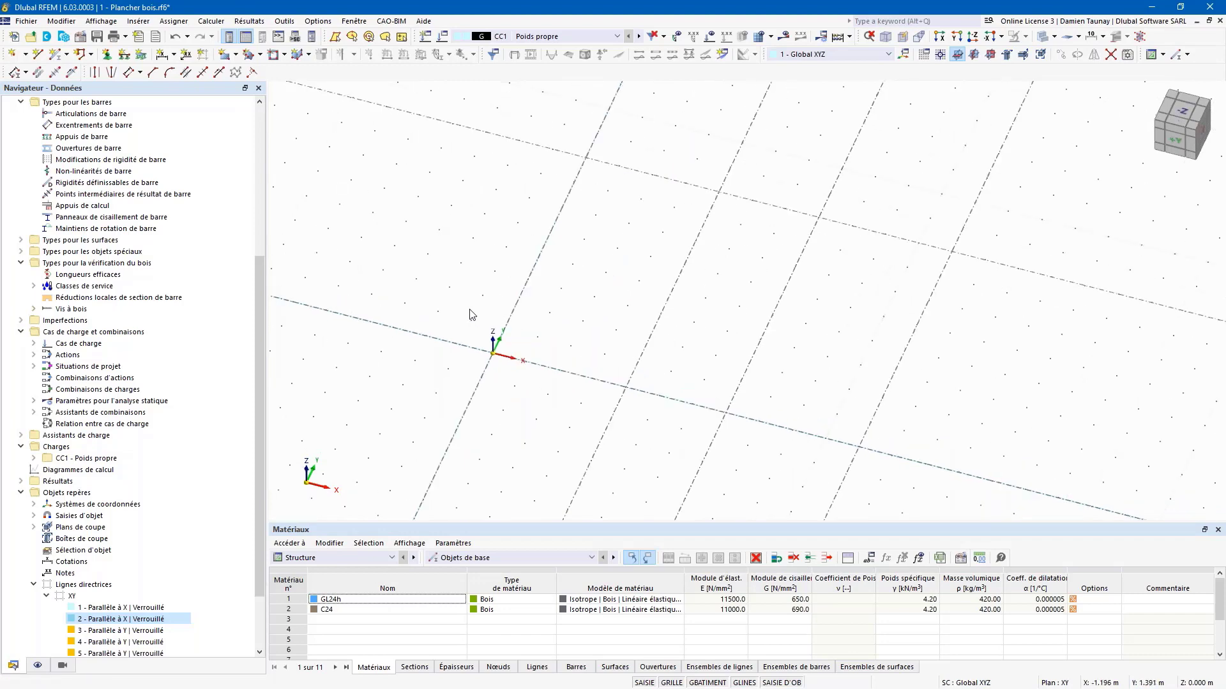
click(56, 61)
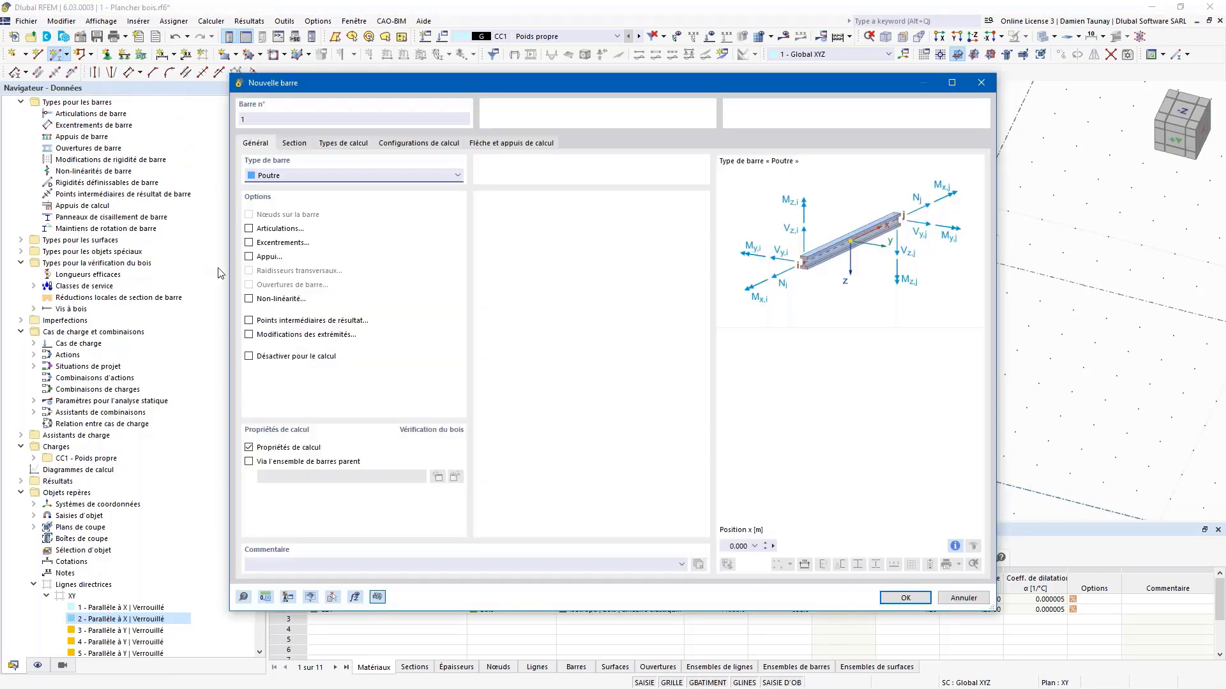
click(272, 178)
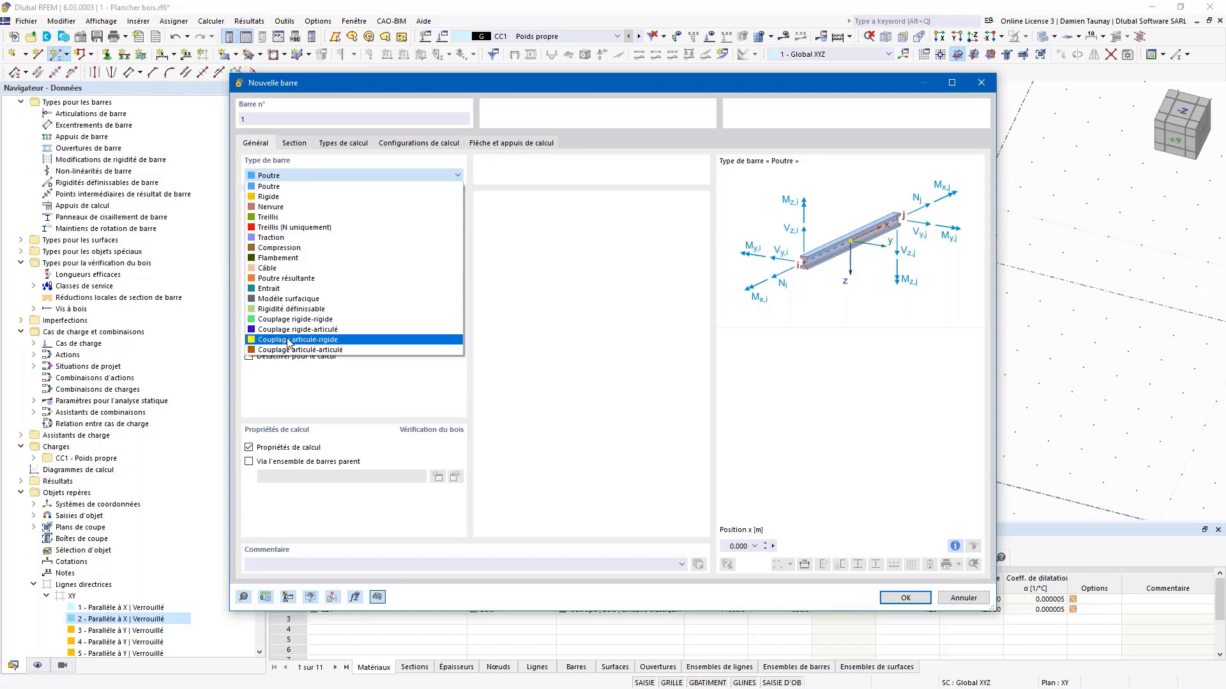
click(266, 180)
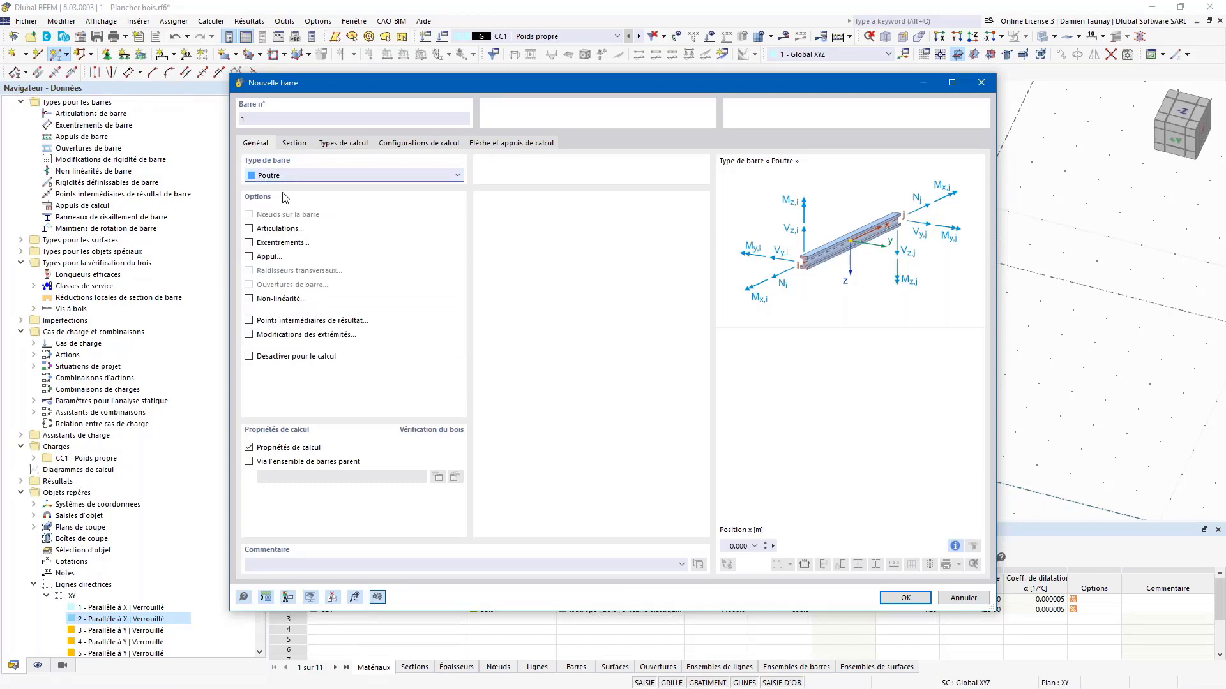
click(294, 145)
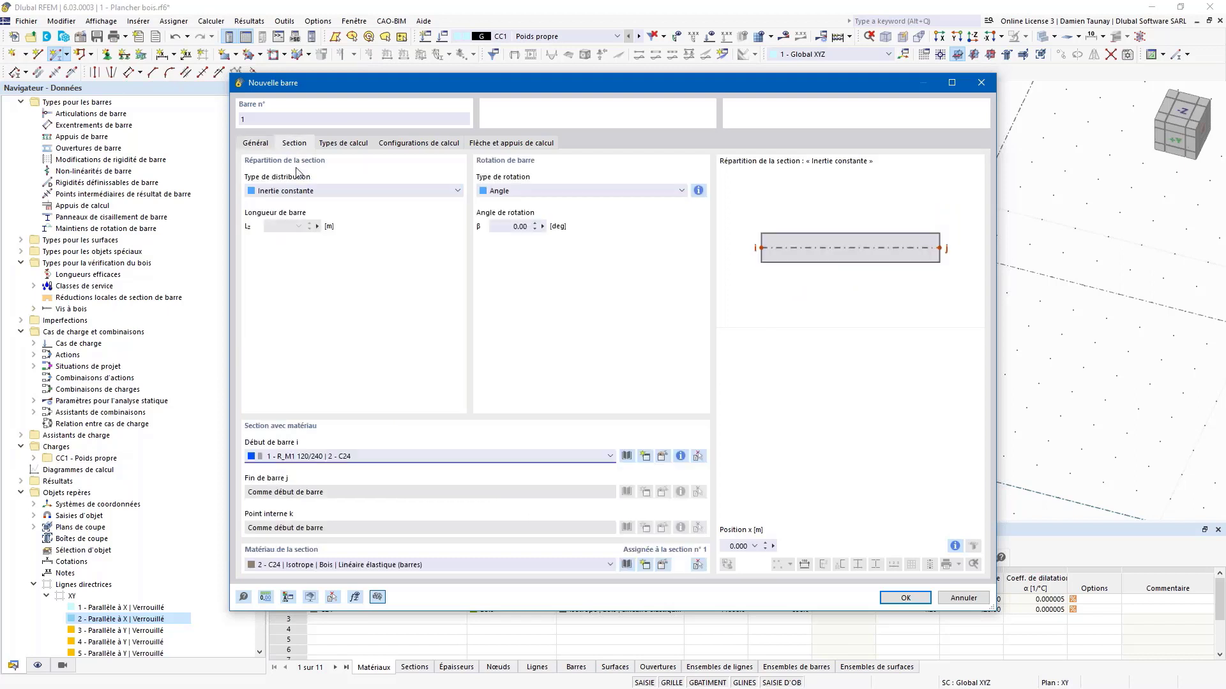
click(519, 457)
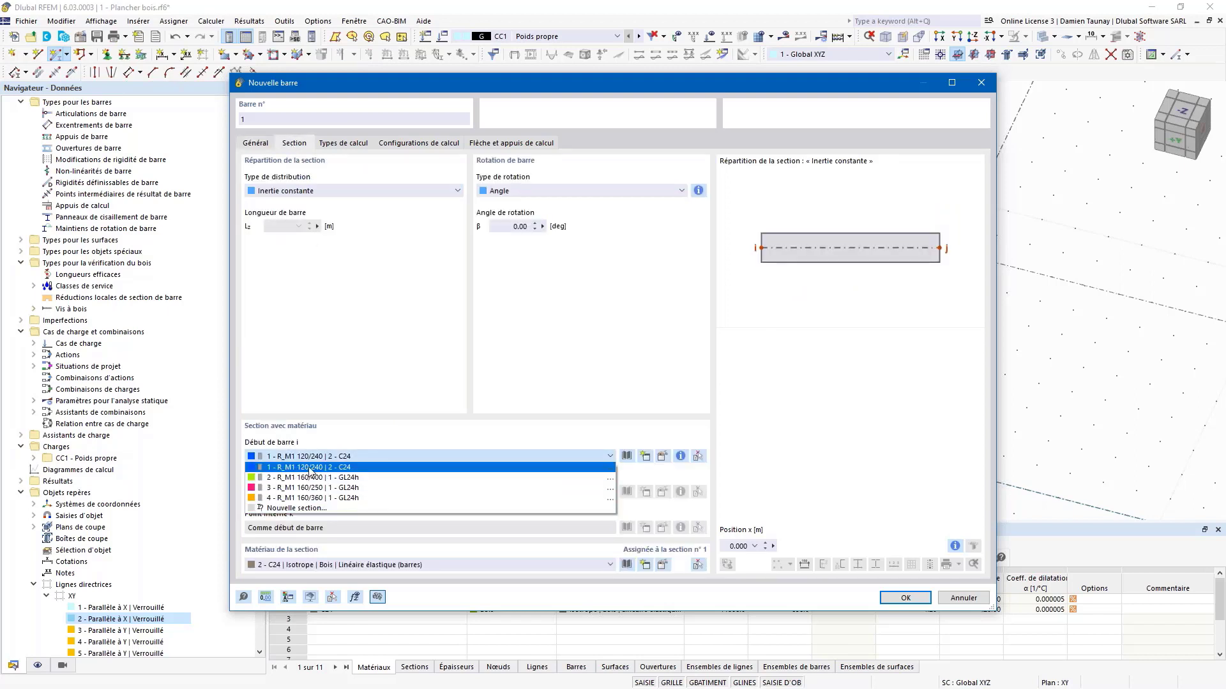
click(348, 466)
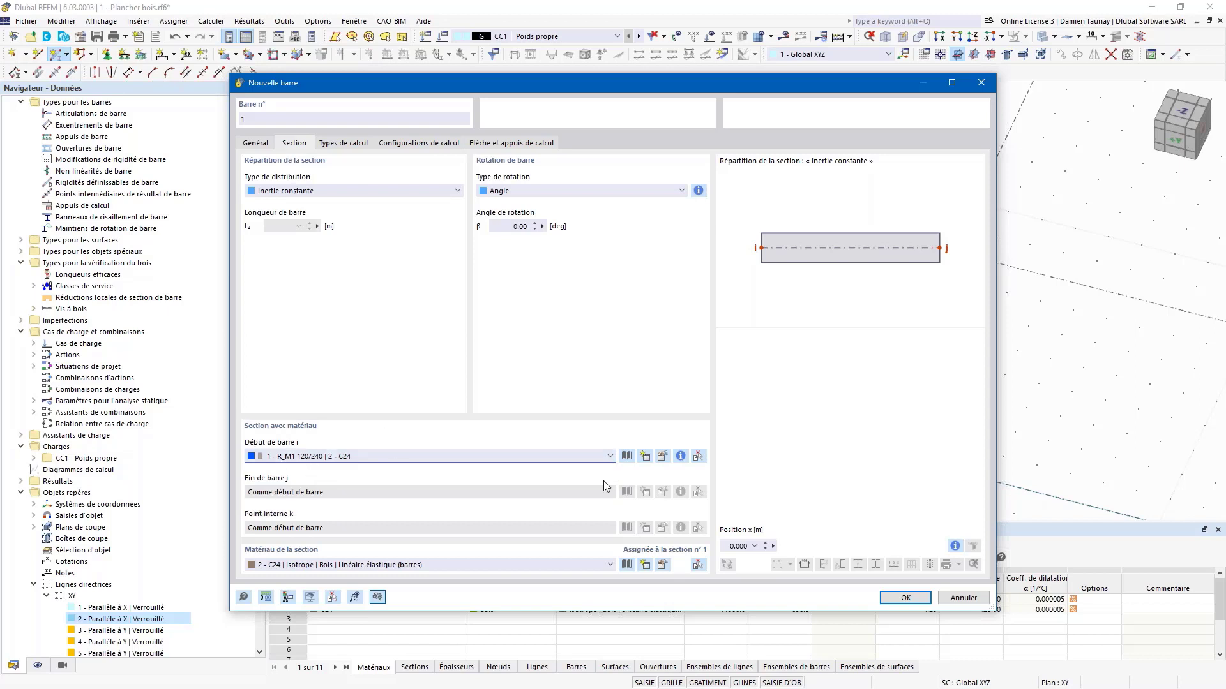
Review the properties of section R_M1 120/240 and the new member's general settings
click(662, 457)
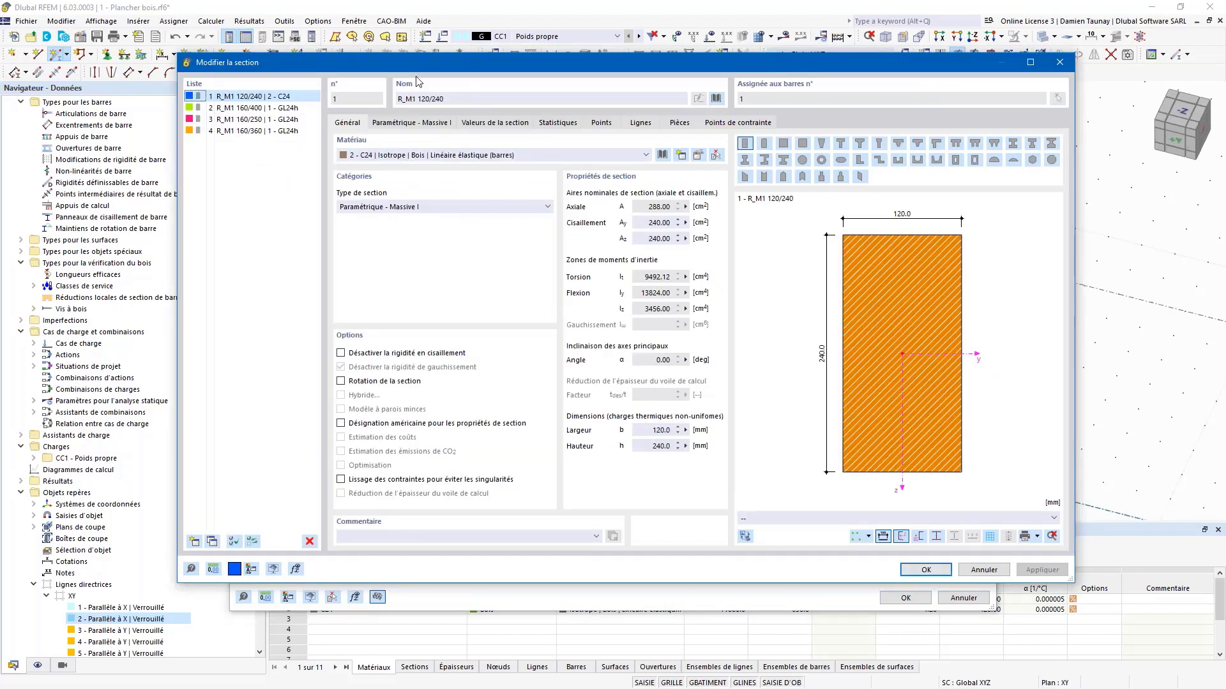
click(927, 570)
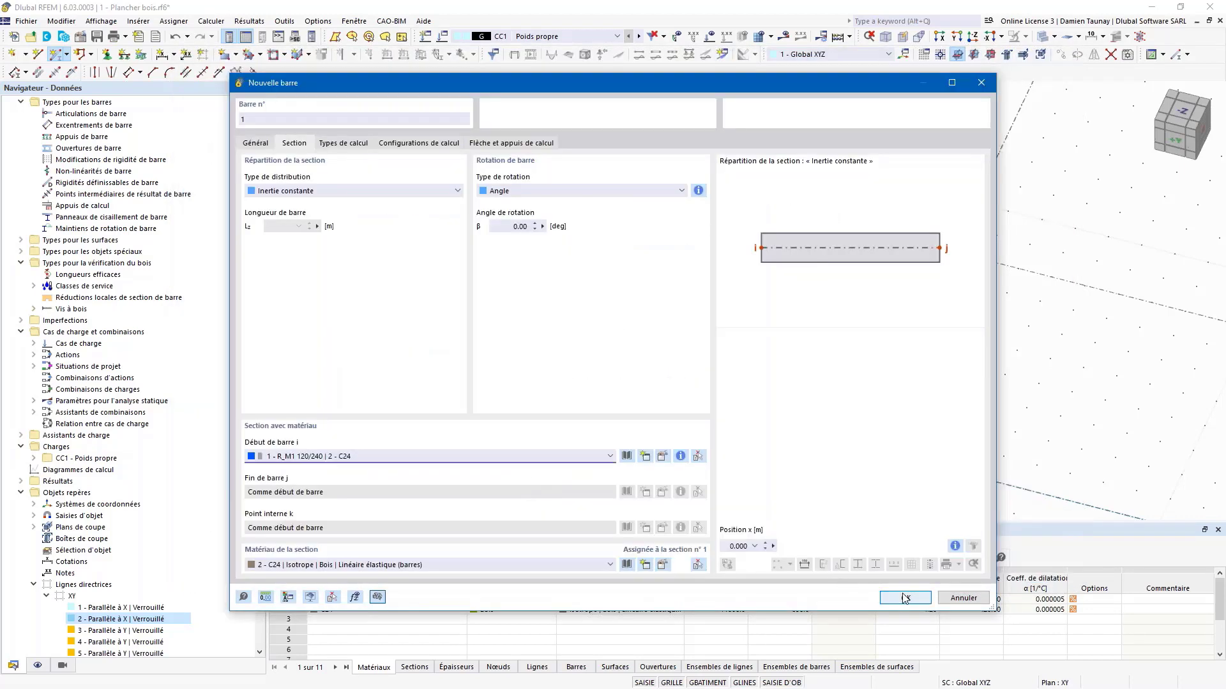
click(263, 144)
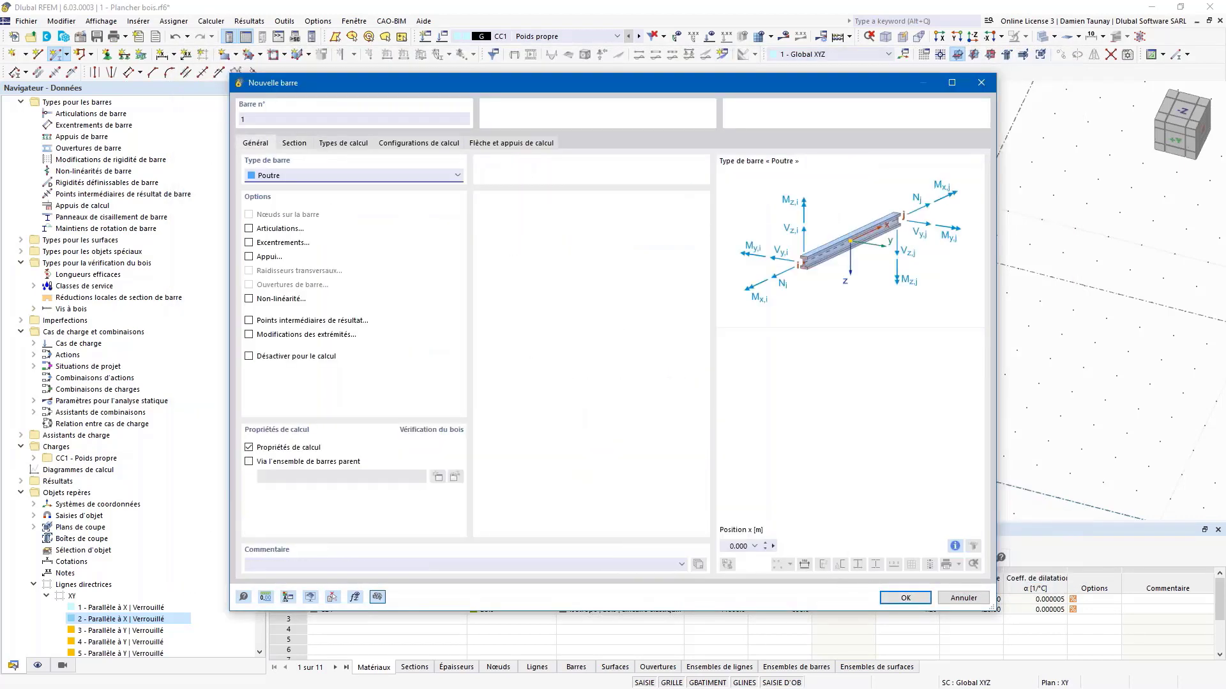
click(294, 143)
Draw three connected members along the X axis from the origin through X = 4 and 7 m to 11 m
click(906, 598)
click(493, 353)
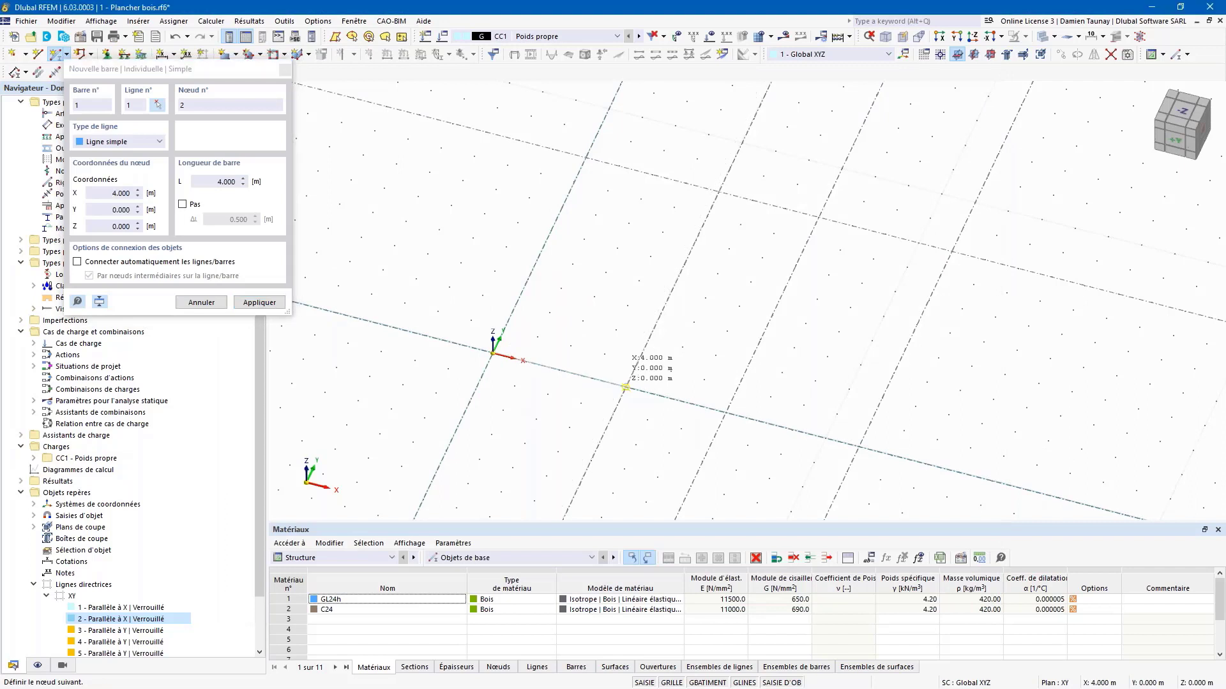
click(678, 383)
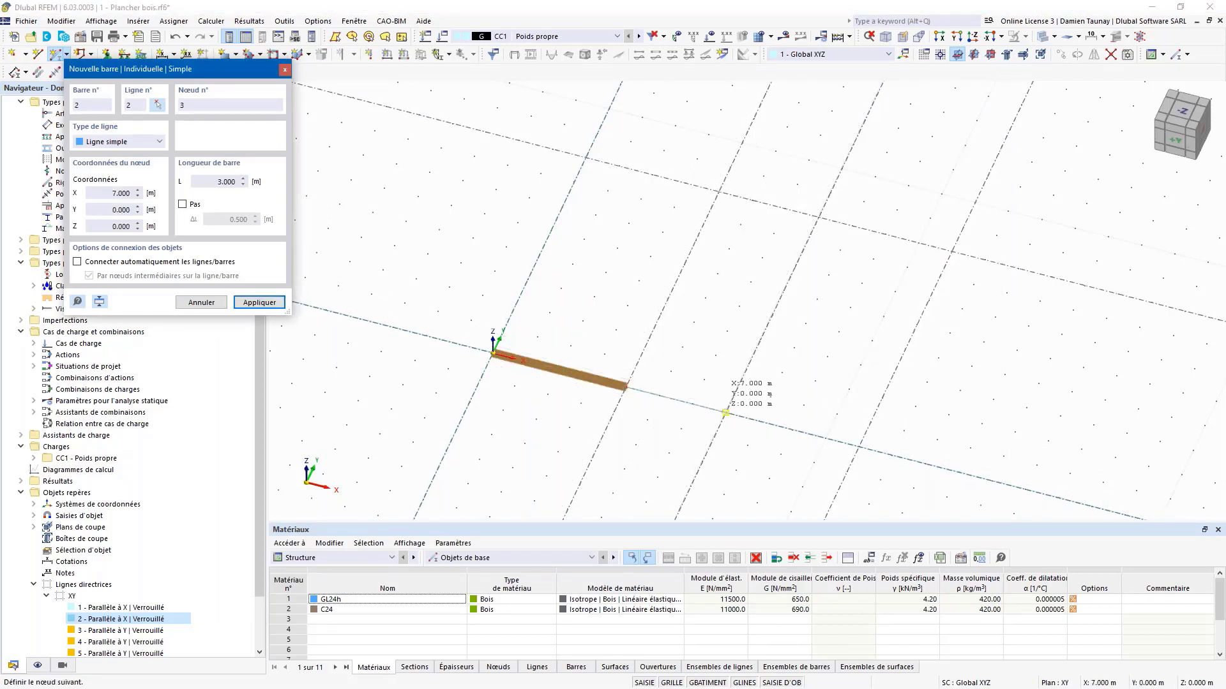
click(725, 413)
click(725, 413)
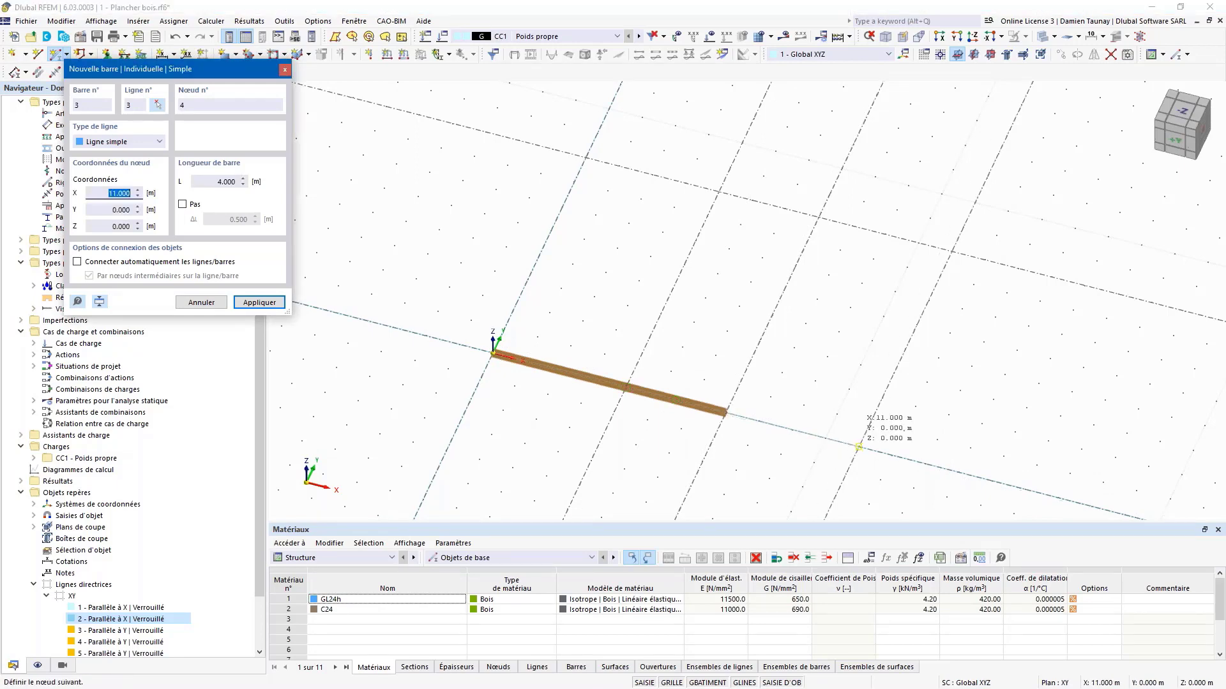
click(859, 447)
right_click(775, 363)
right_click(771, 370)
click(653, 426)
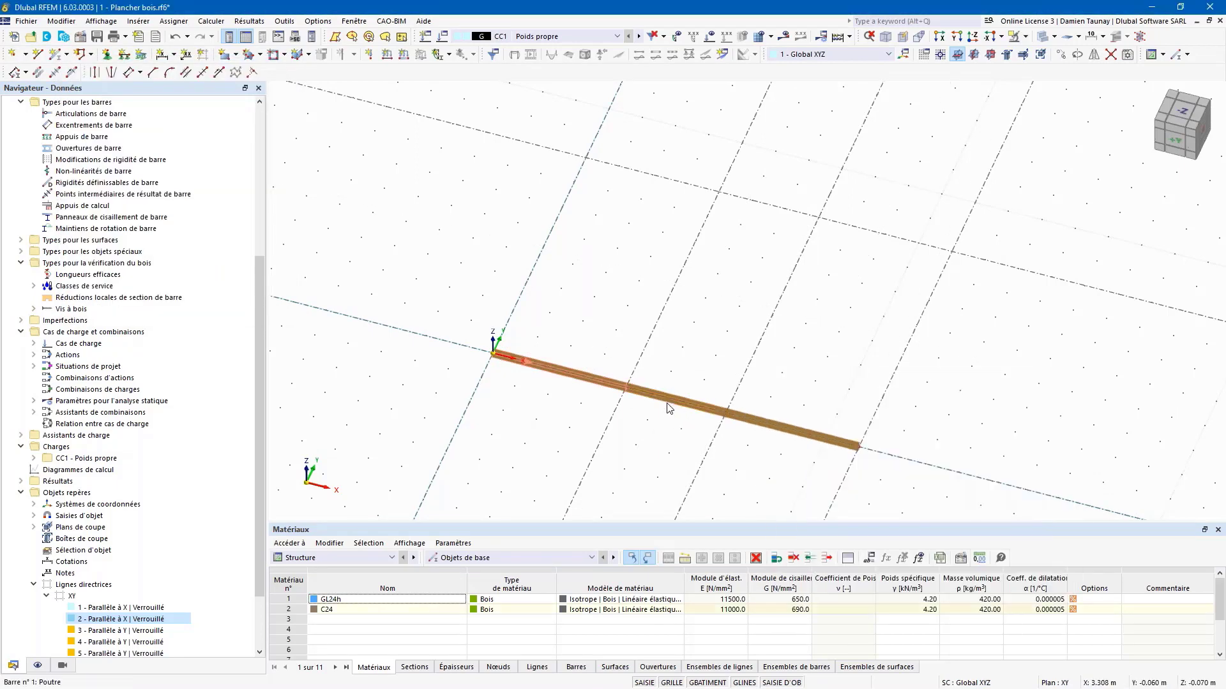
Copy the three connected members 9 times along Y, spread evenly over a total displacement of 8.5 m
middle_drag(699, 434, 685, 397)
drag(872, 466, 441, 253)
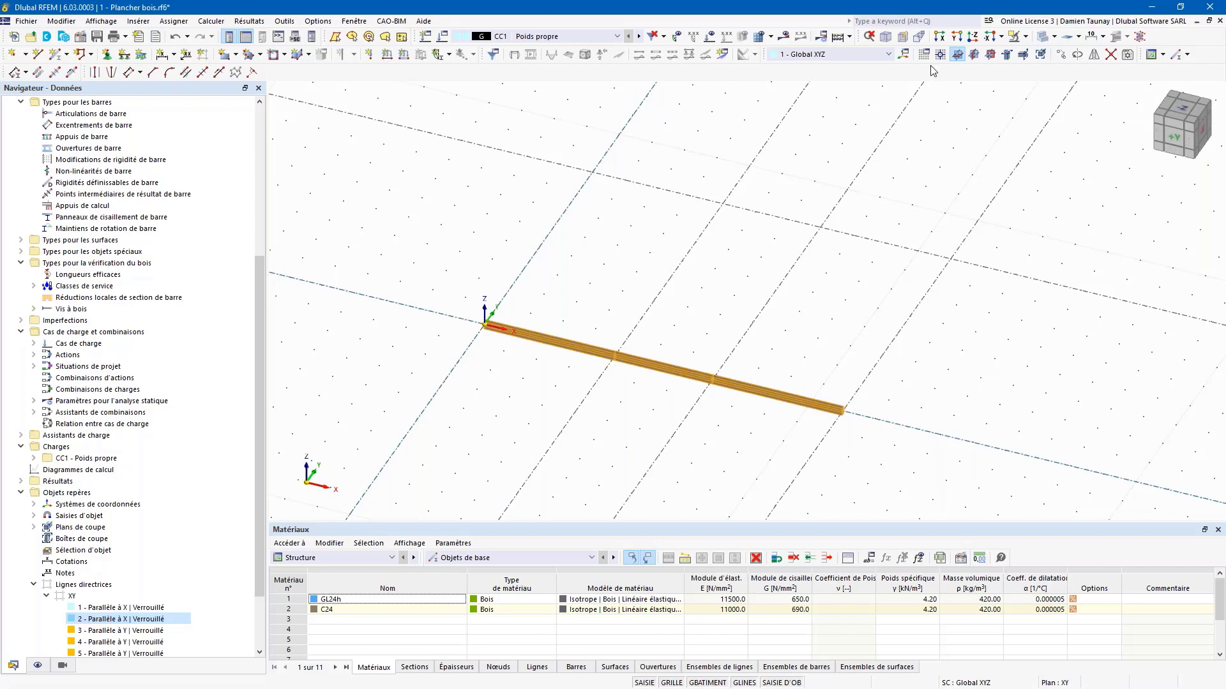
click(1054, 56)
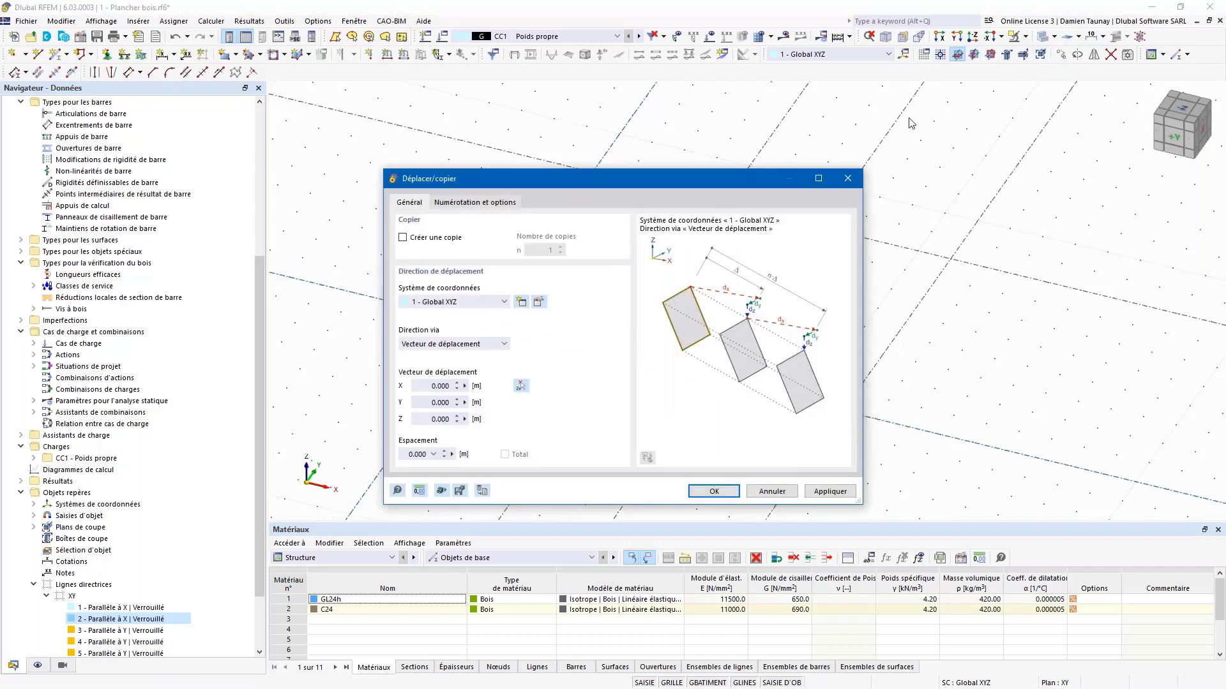
click(403, 237)
double_click(542, 249)
text(9)
click(521, 386)
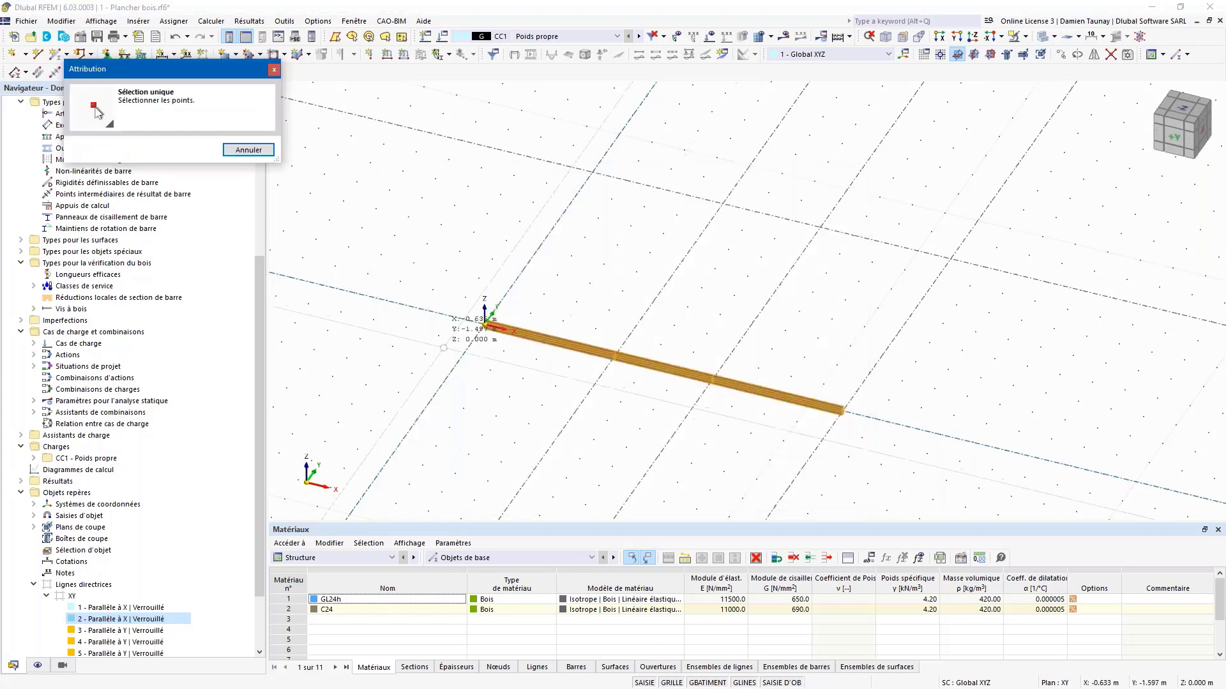
click(594, 172)
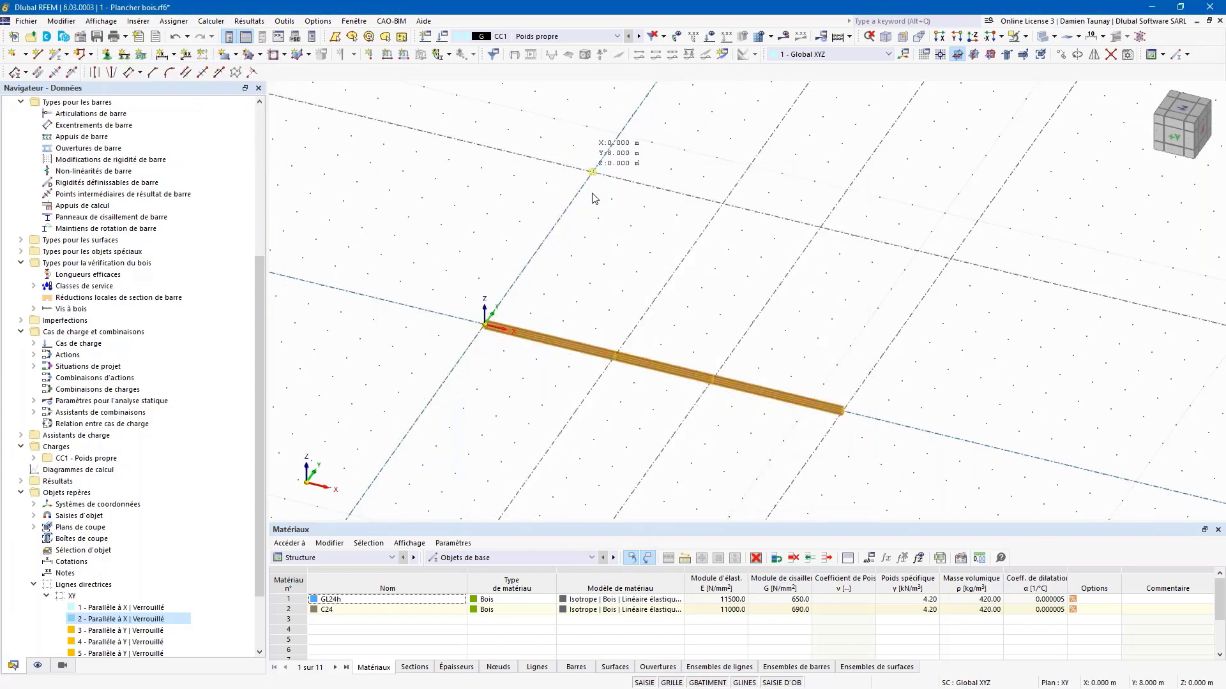
click(427, 409)
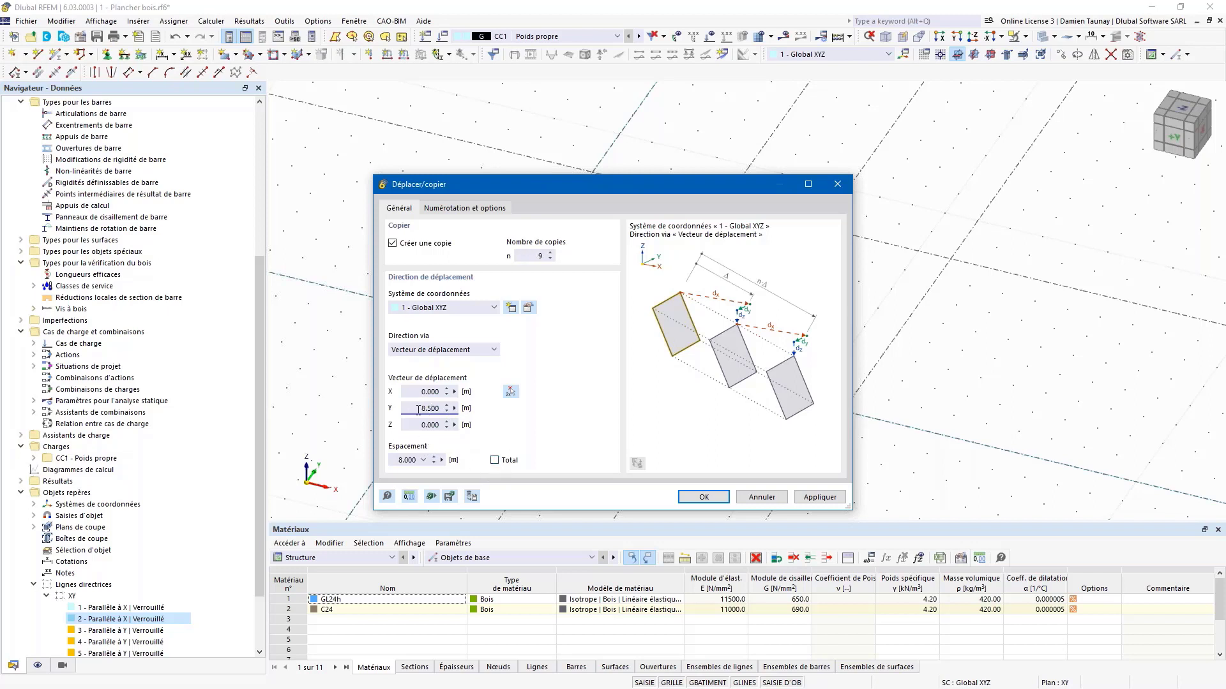
click(495, 460)
key(Return)
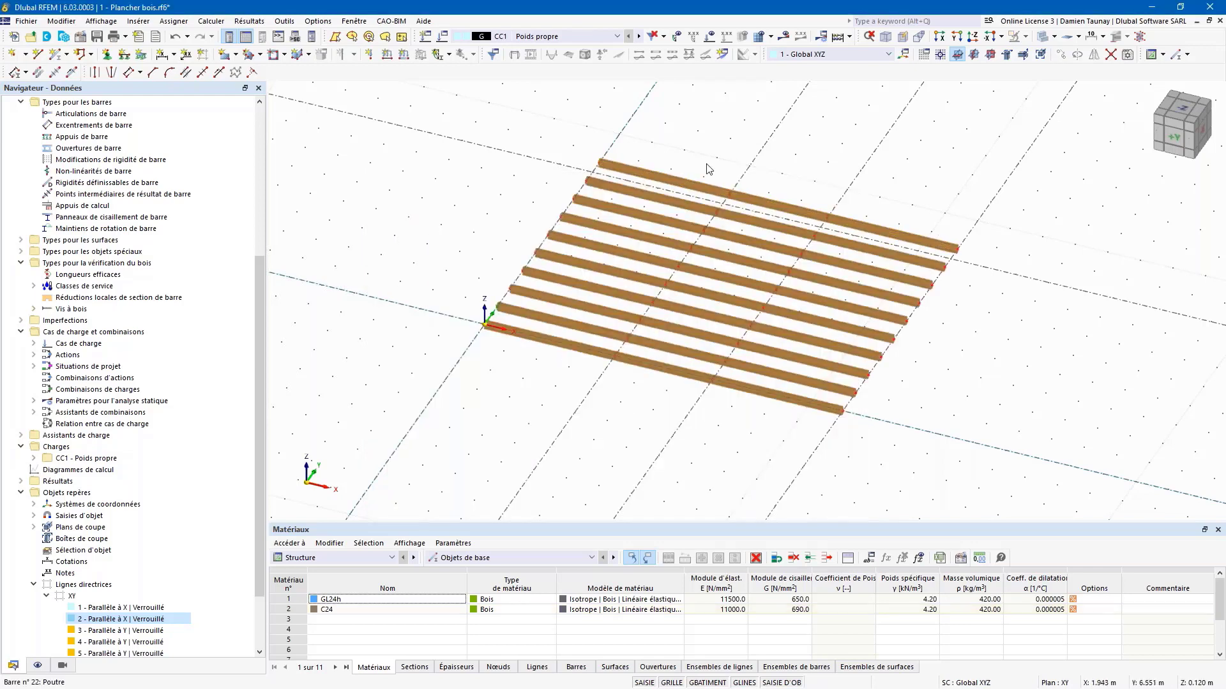
Divide the four middle-bay members nearest Y = 8.5 m by distance, at 1 m from their X = 7 m ends
ctrl+middle_drag(649, 403, 693, 418)
middle_drag(557, 340, 522, 364)
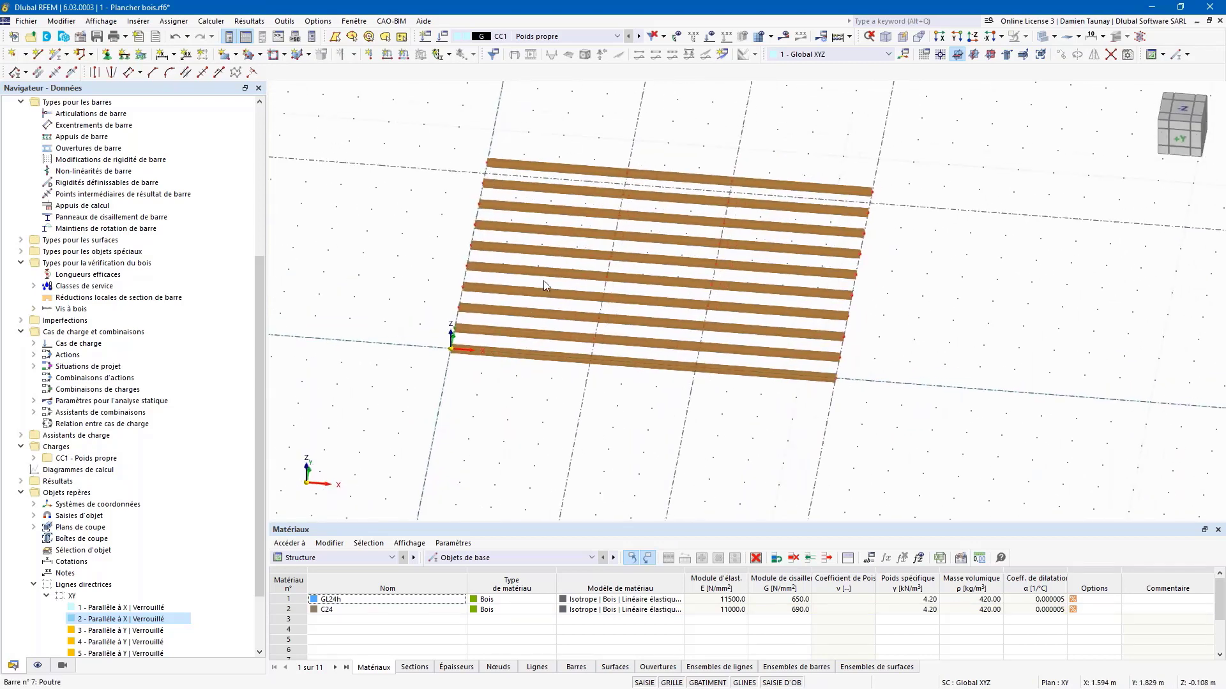
click(695, 177)
ctrl+click(693, 199)
ctrl+click(688, 221)
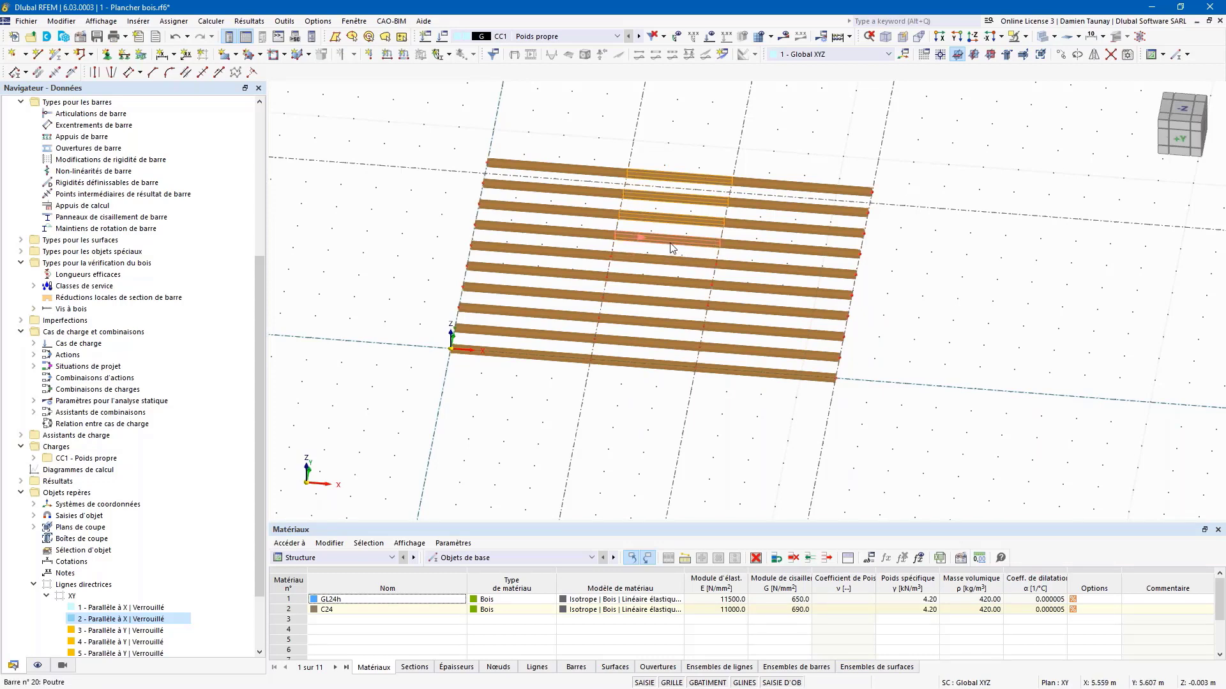
right_click(670, 244)
mouse_move(951, 305)
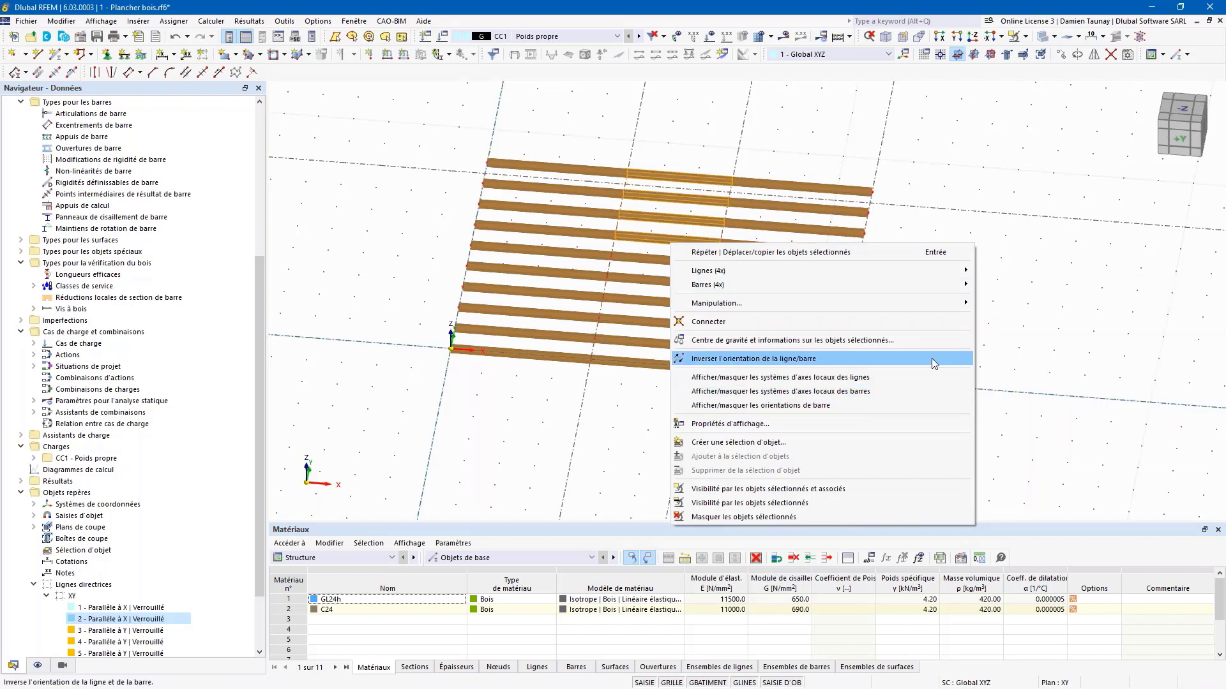
mouse_move(764, 288)
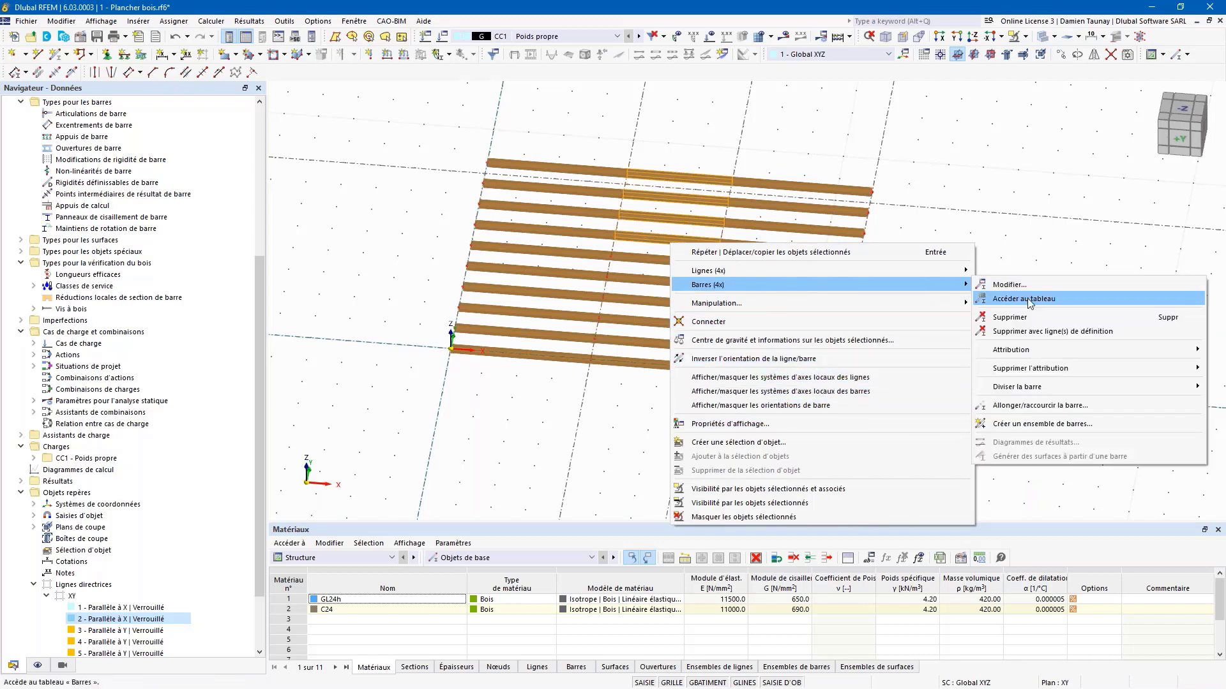
mouse_move(1016, 389)
click(902, 416)
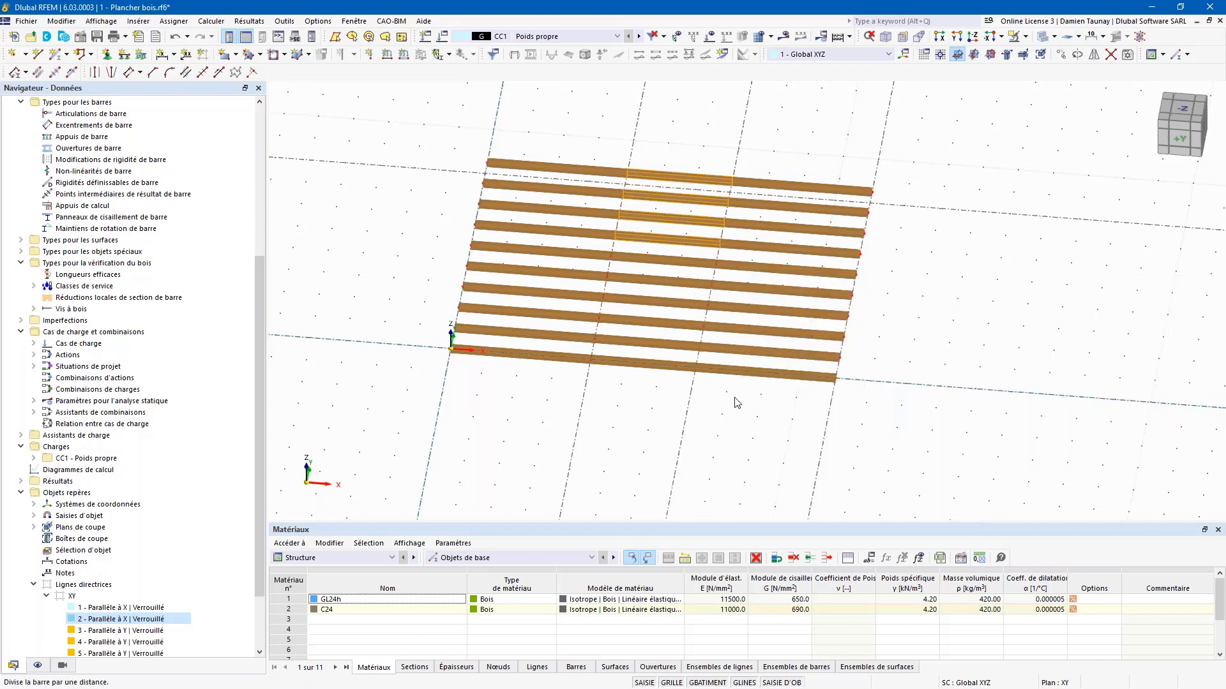
click(514, 238)
text(1)
click(735, 550)
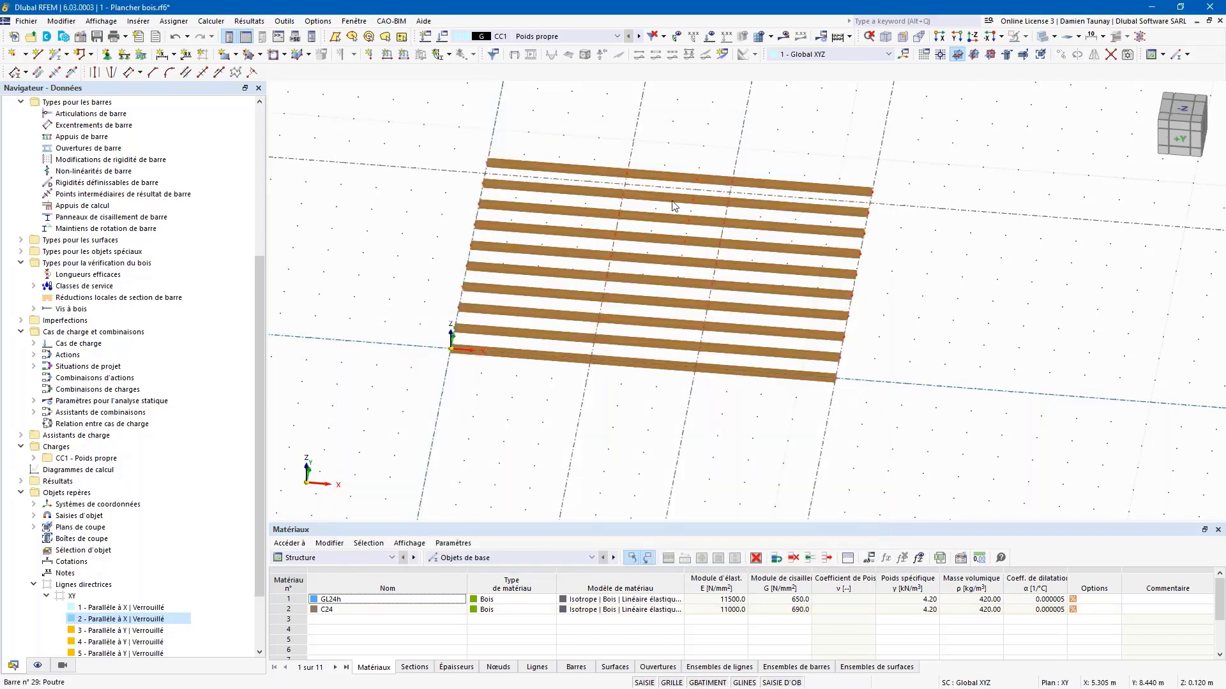
Delete the four longer segments next to X = 4 m in the divided middle bay to create the floor opening
drag(665, 247, 657, 159)
key(Delete)
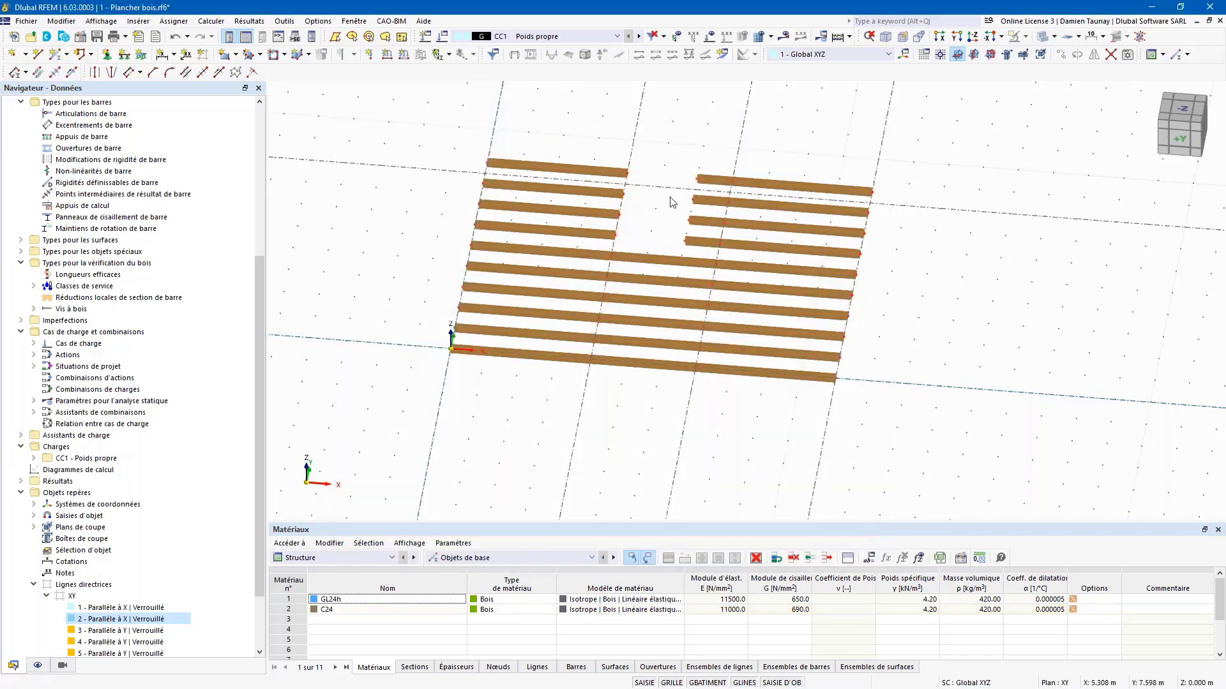
scroll(666, 200, up, 2)
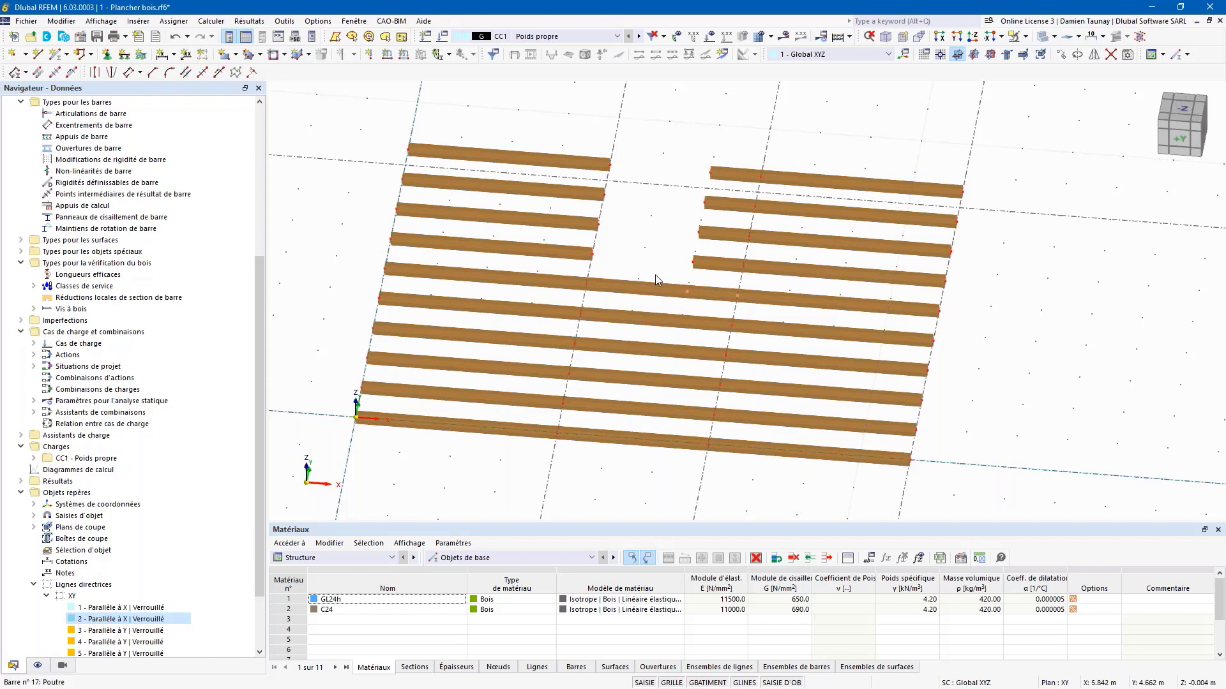
scroll(664, 300, down, 1)
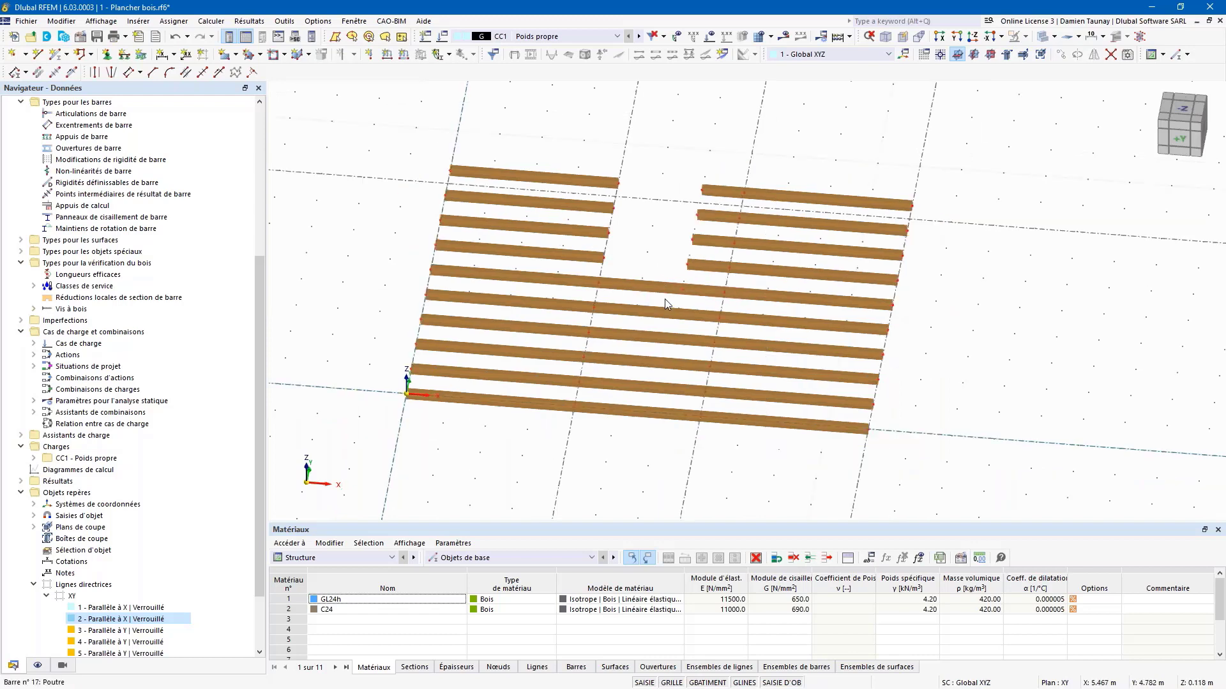
Draw a new beam with section R_M1 160/400 in GL24h at X = 4 m, from Y = 0 to Y = 4.722 m
ctrl+middle_drag(663, 454, 564, 423)
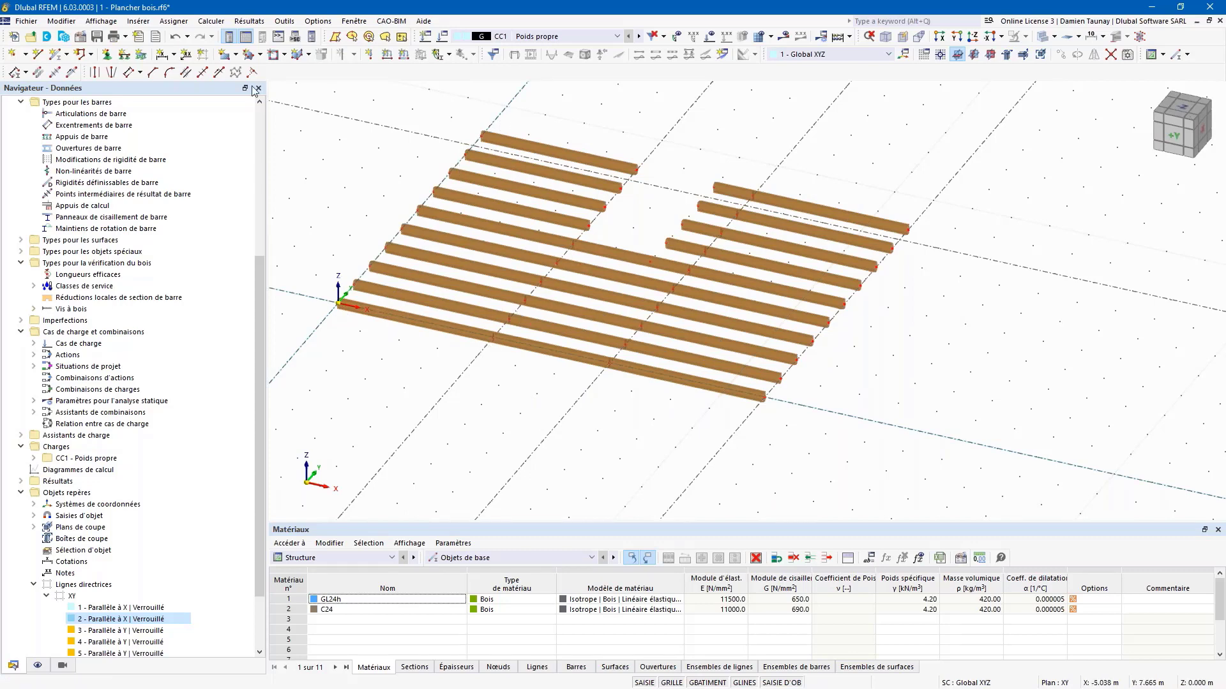
double_click(56, 56)
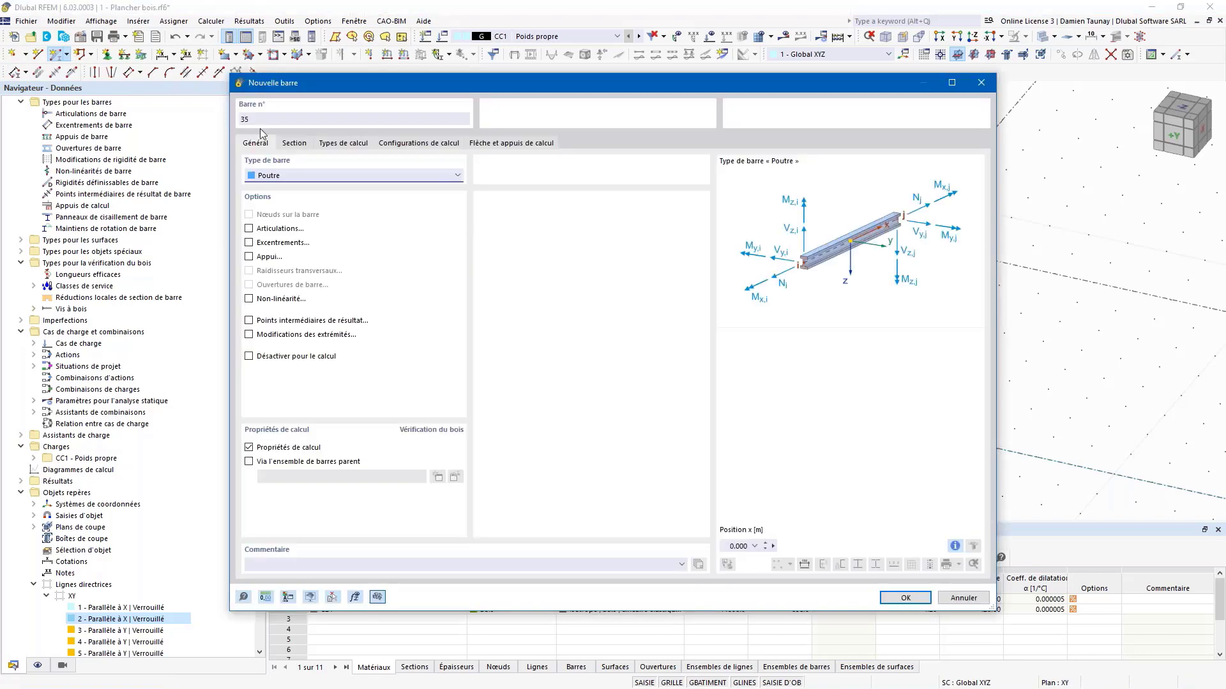
click(293, 145)
click(363, 458)
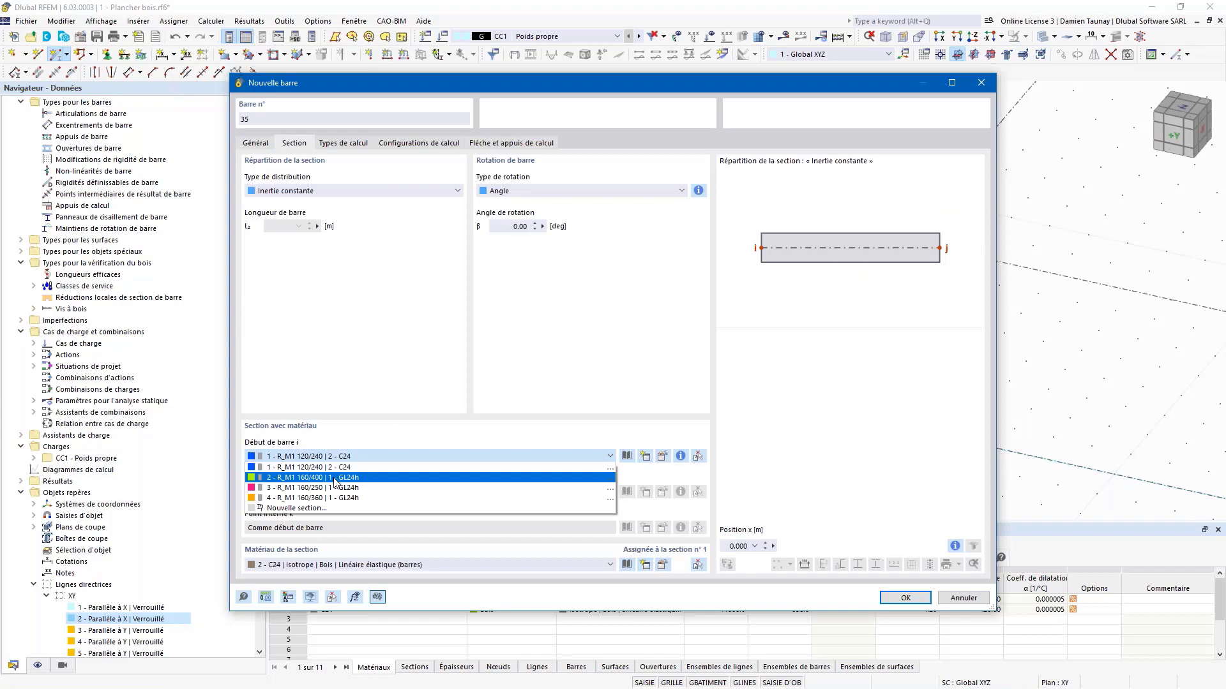
click(335, 478)
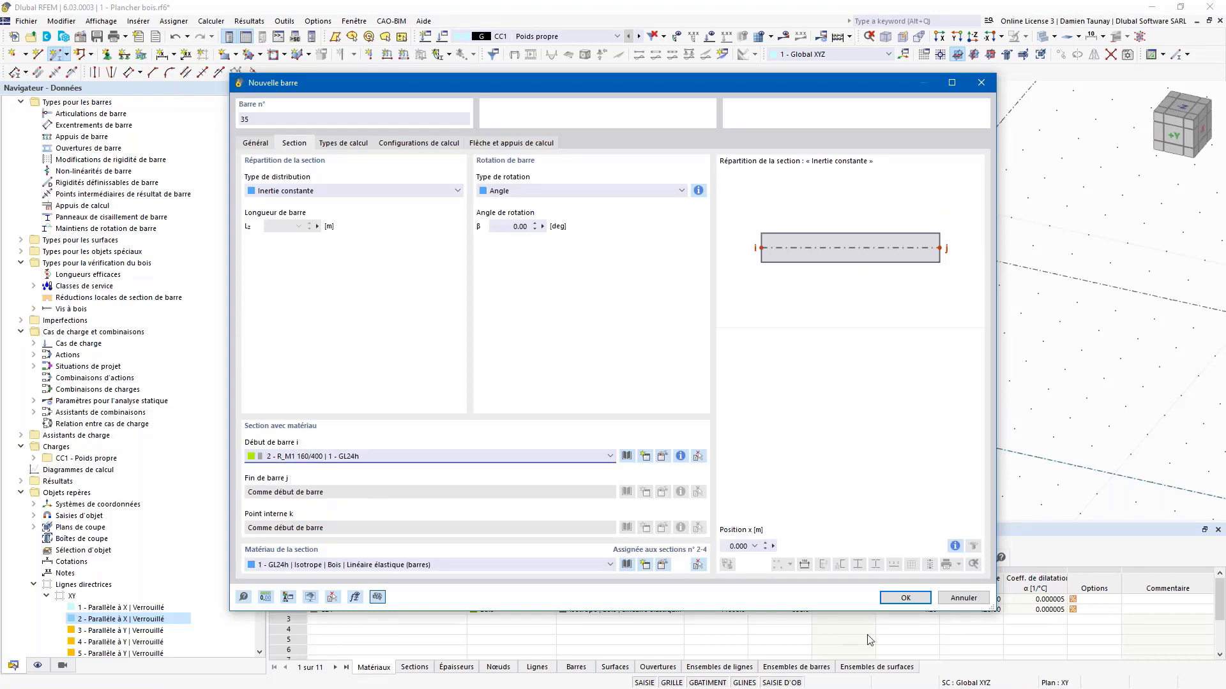
click(904, 598)
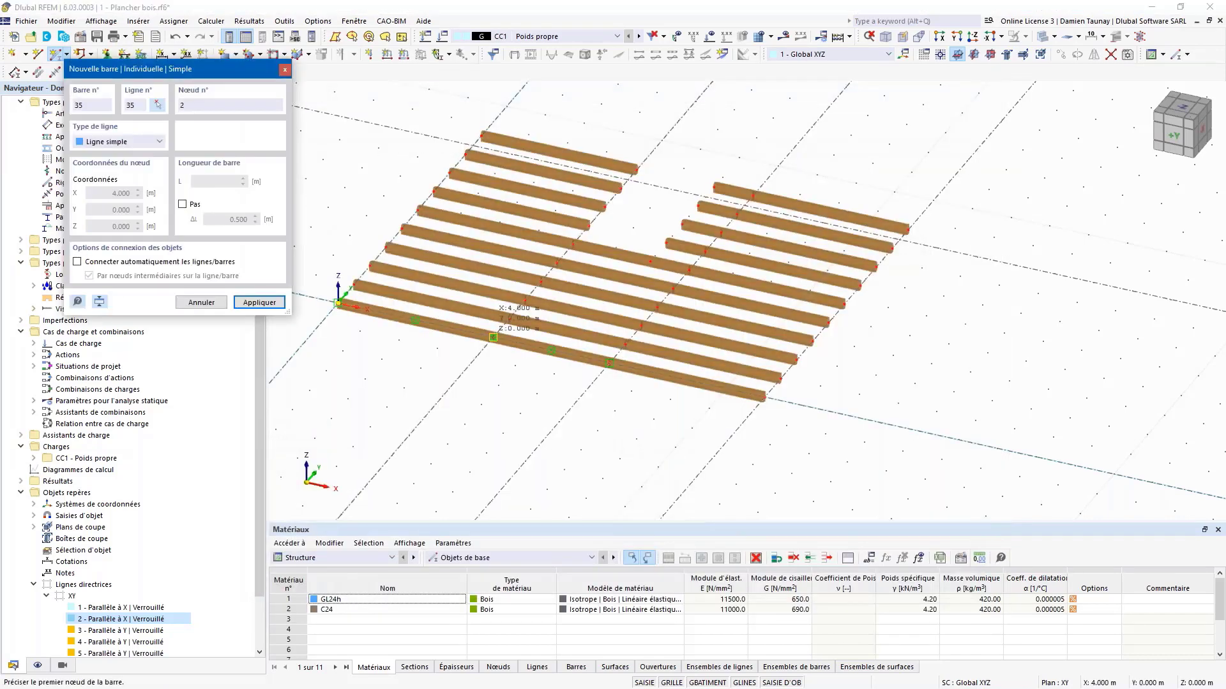
click(493, 337)
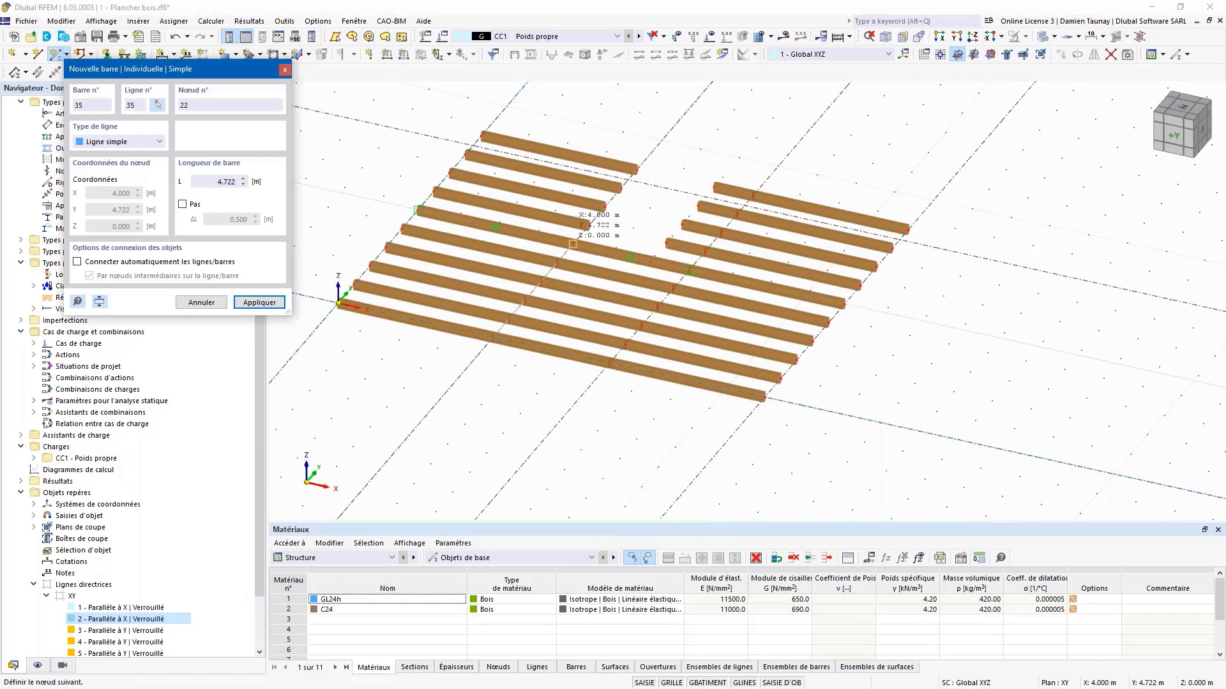
click(572, 244)
key(Escape)
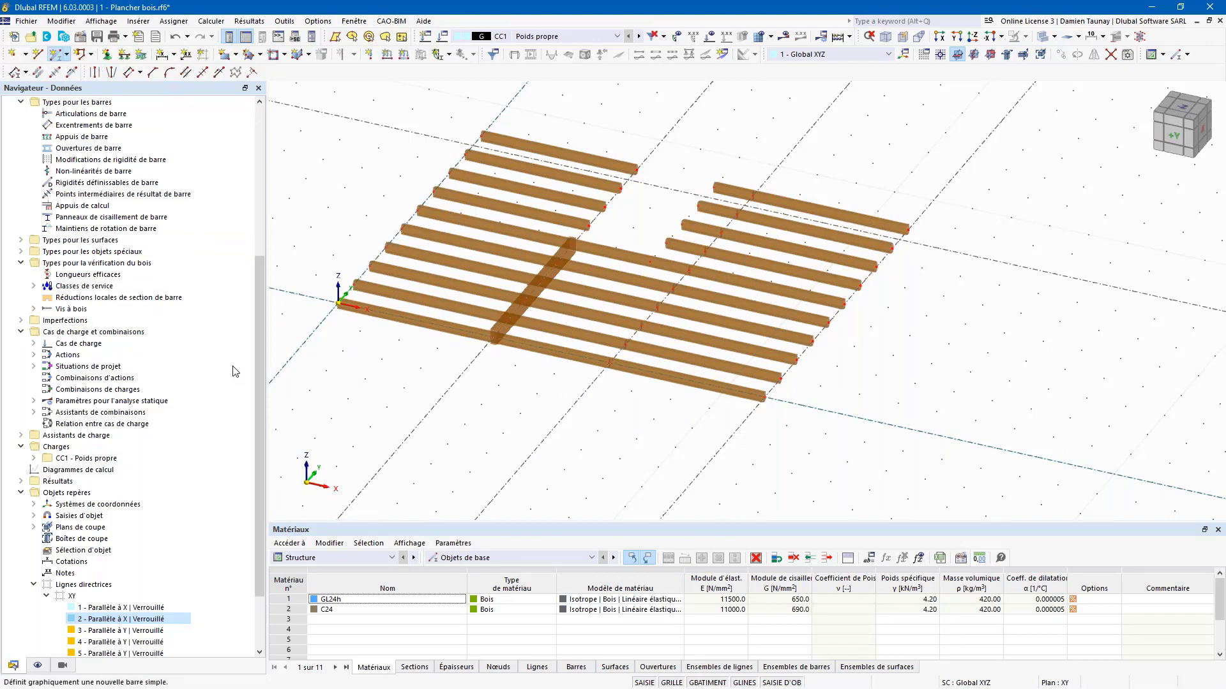
Draw two R_M1 160/250 GL24h beams, from (11, 4.722) to (11, 8.5) m and from (7, 0) to (7, 8.5) m
click(298, 143)
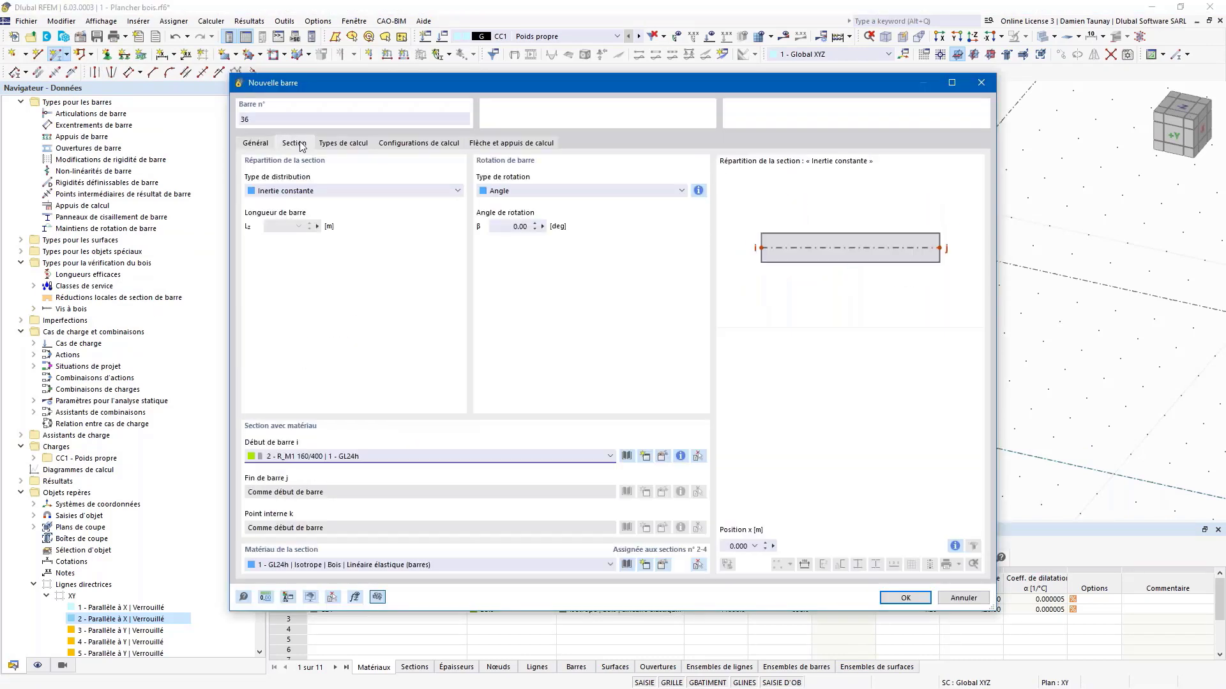
click(342, 457)
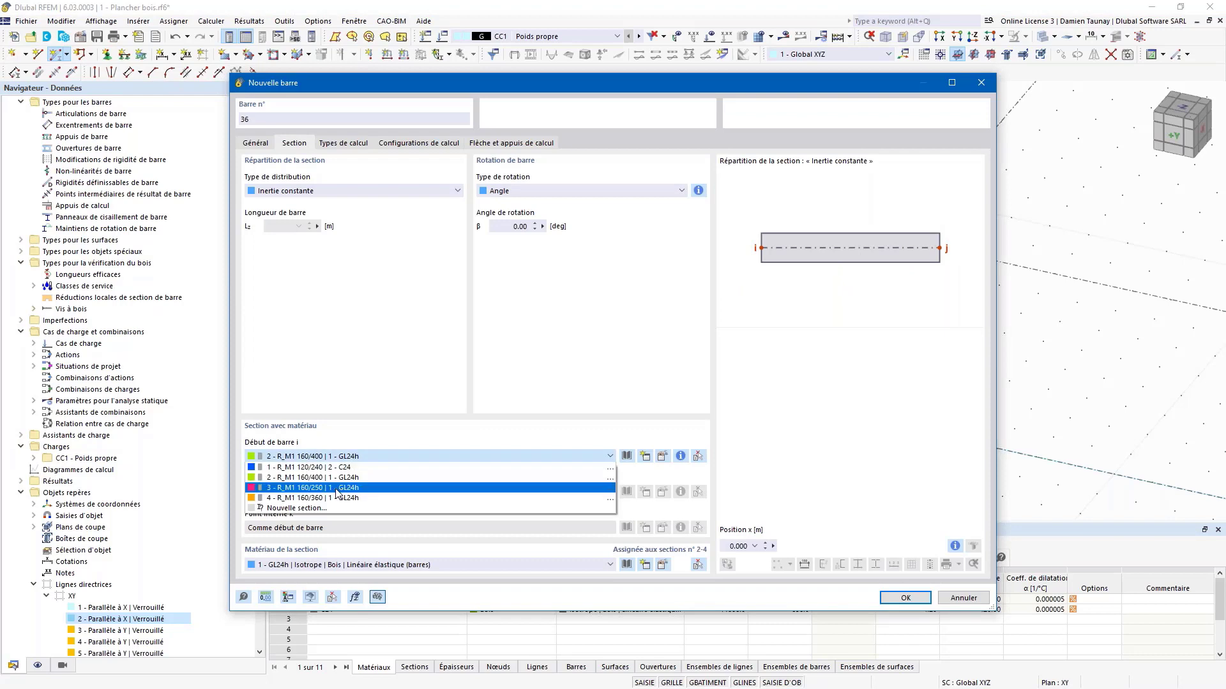
click(337, 489)
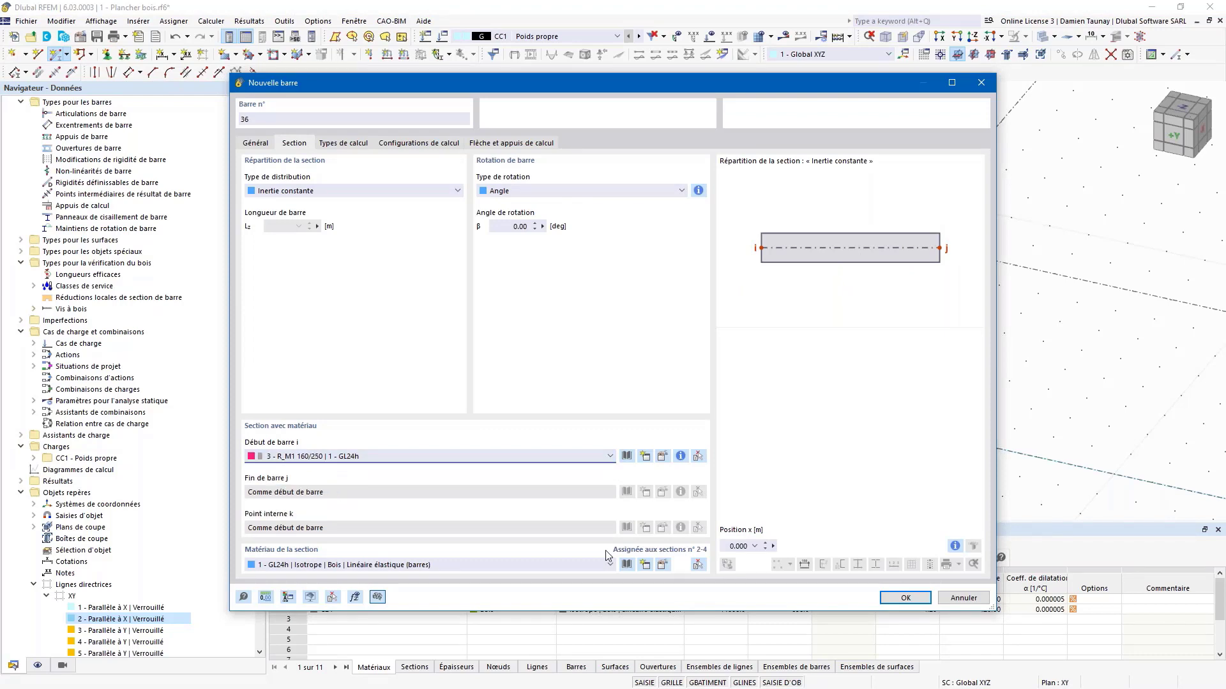
click(904, 598)
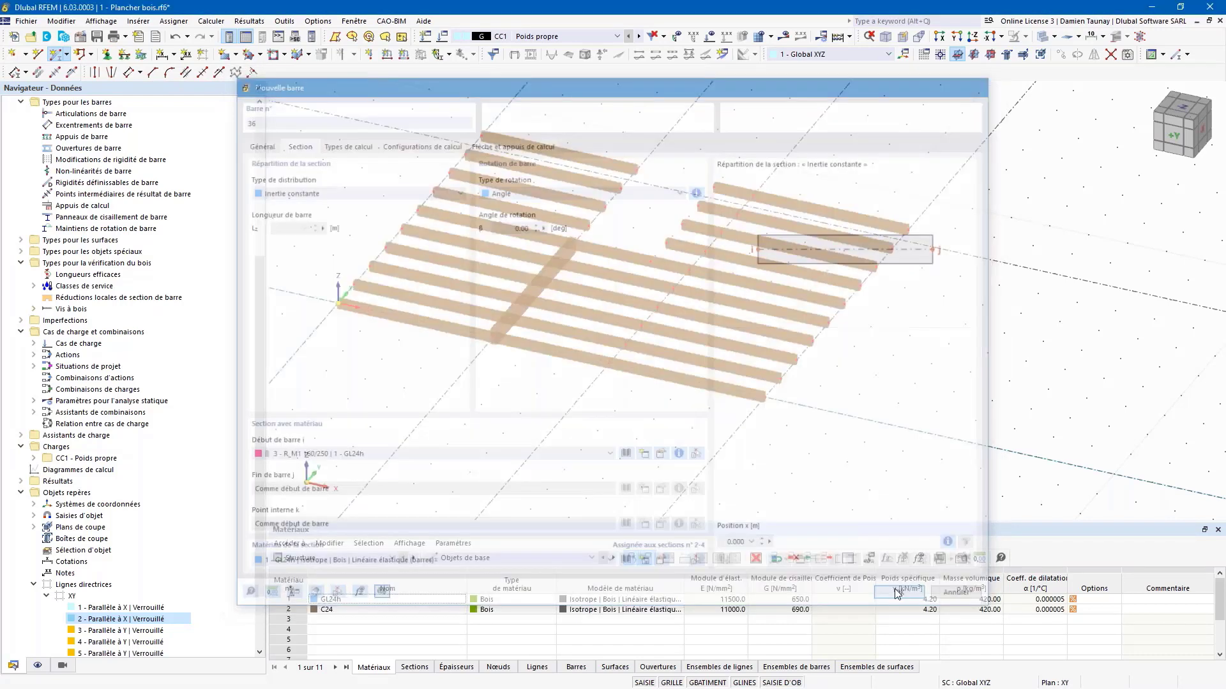
click(843, 304)
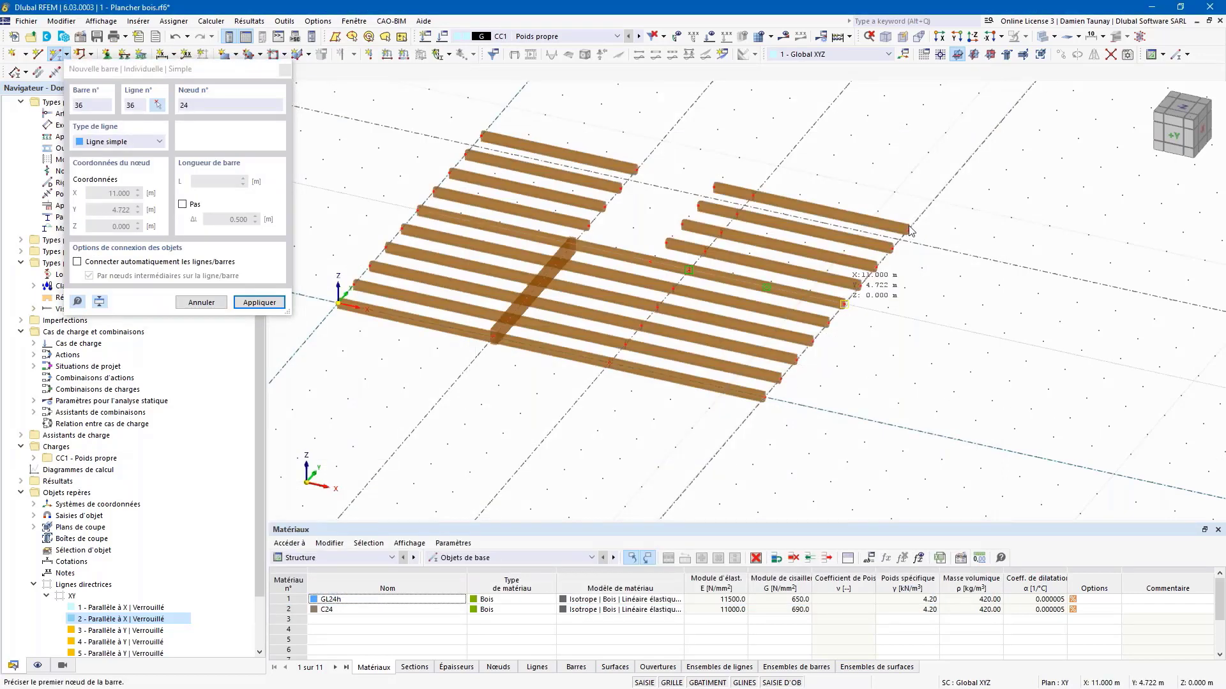
click(908, 230)
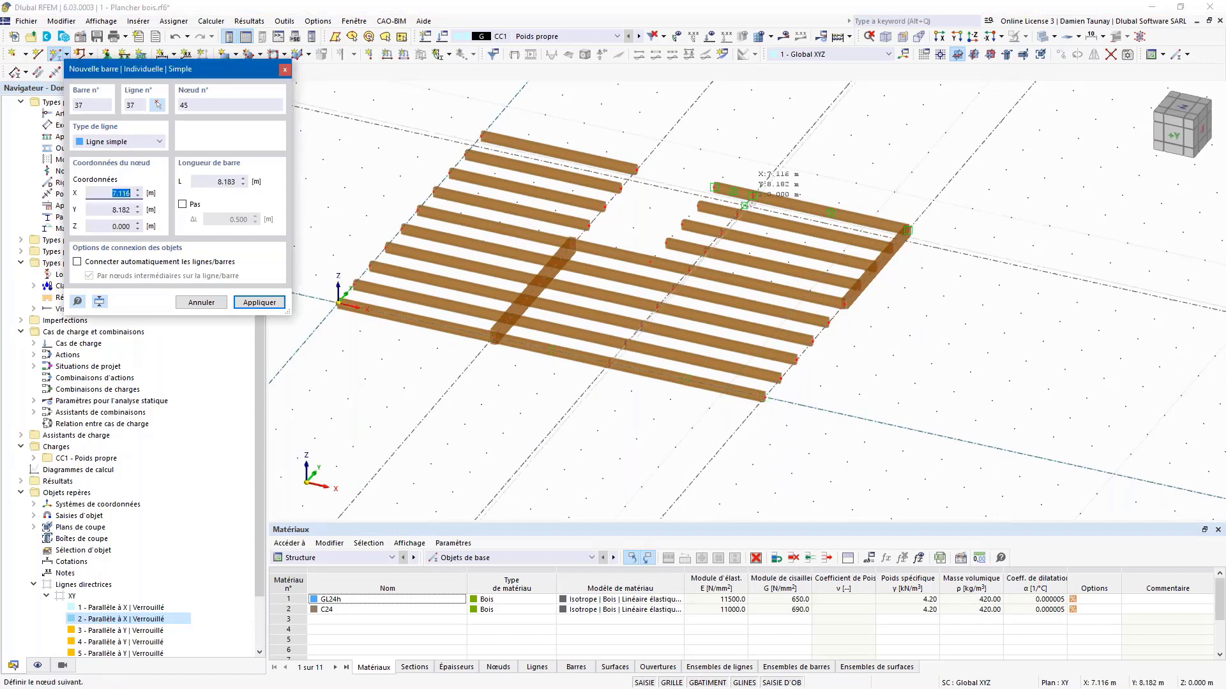
click(753, 193)
key(Escape)
Change the section of the full-length beam at X = 7 m to R_M1 160/360 in GL24h
ctrl+middle_drag(739, 391, 706, 392)
double_click(663, 336)
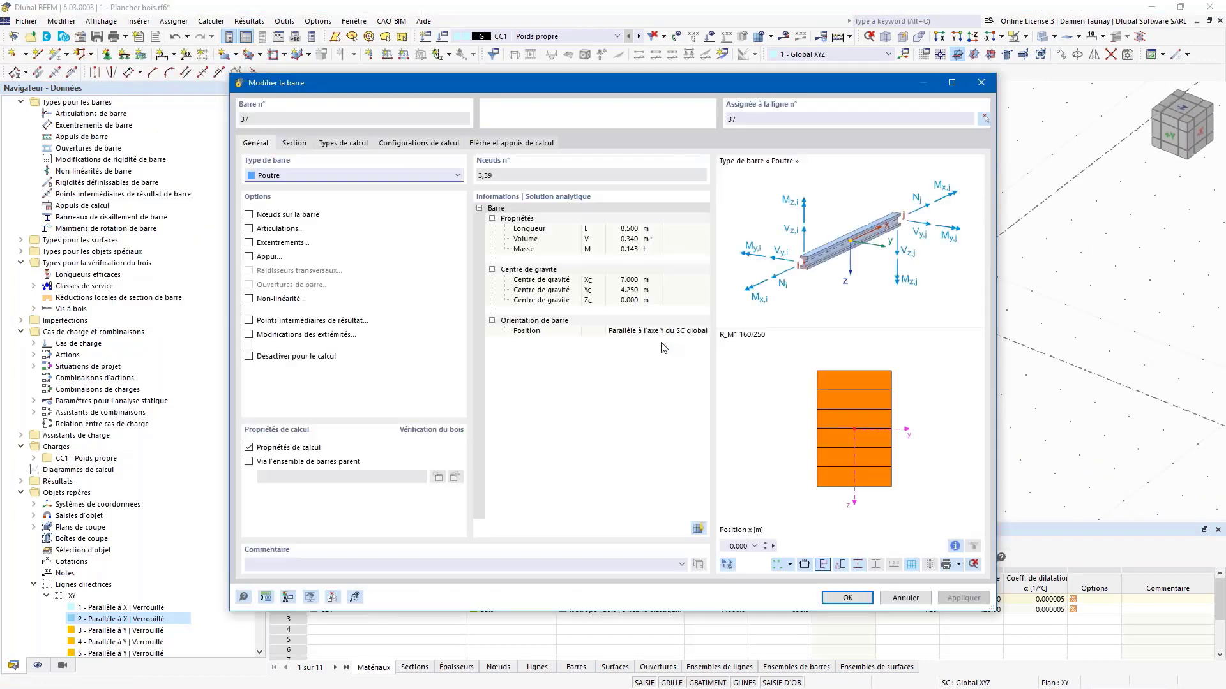
click(293, 143)
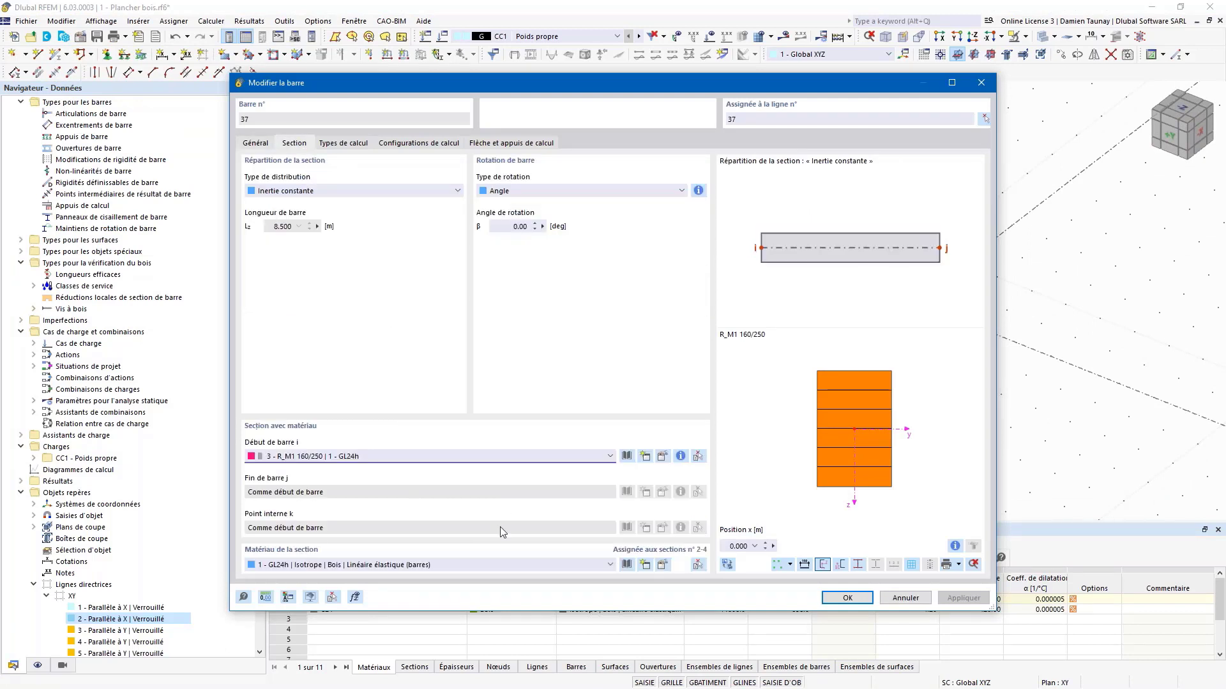
click(449, 457)
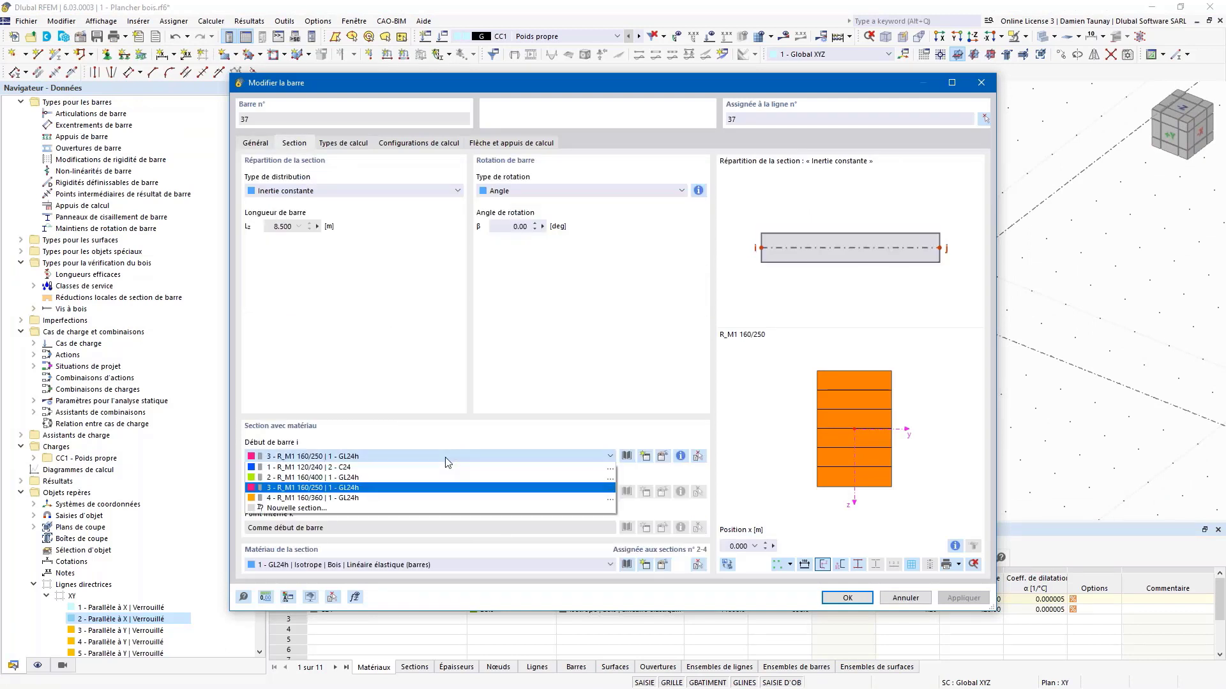
click(370, 499)
click(853, 600)
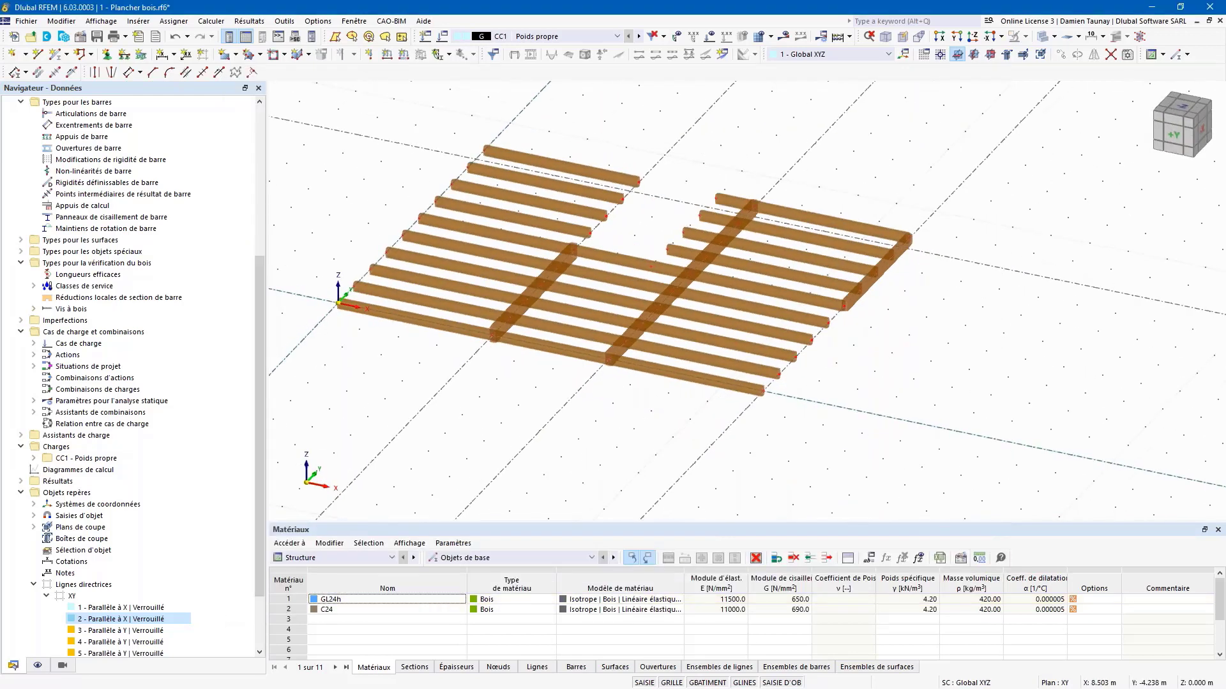
Colour the members by section and display the model as a wireframe
click(38, 666)
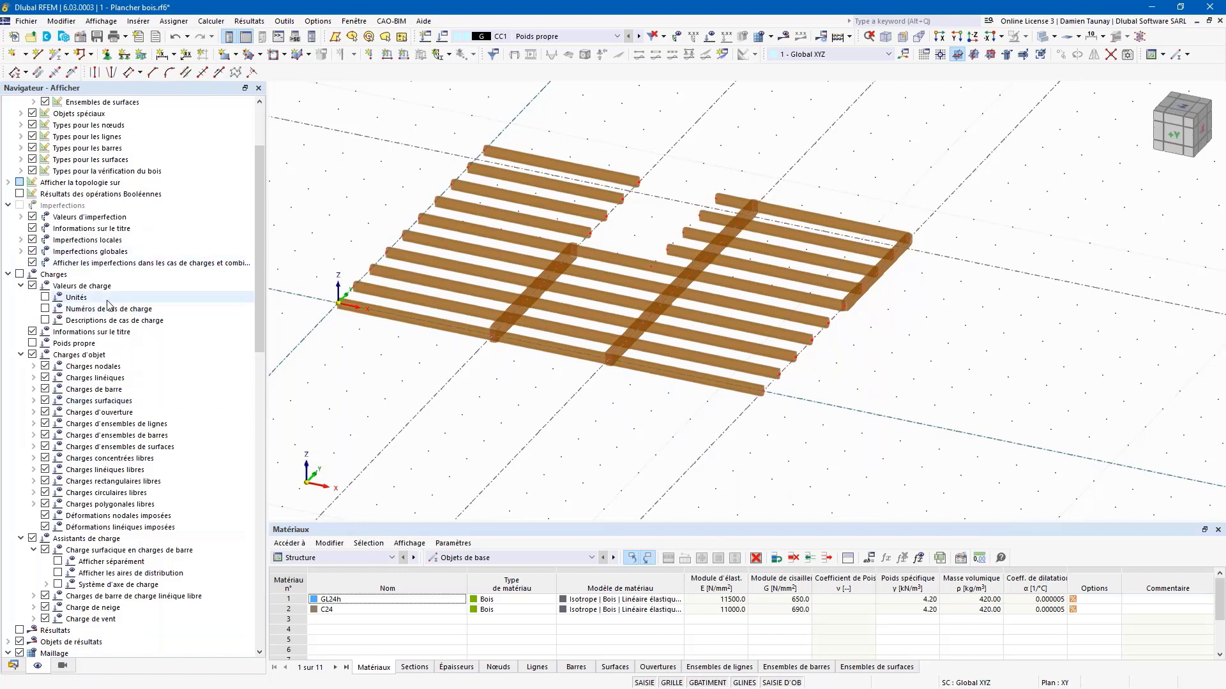
scroll(77, 411, down, 8)
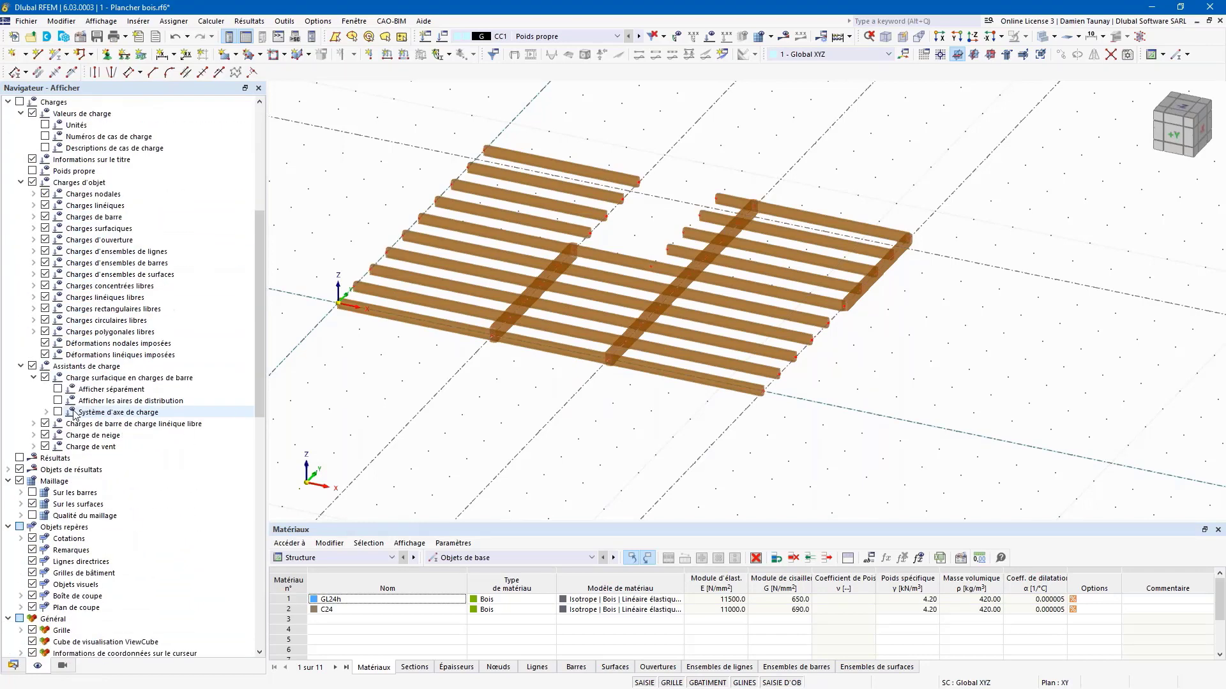
scroll(76, 415, down, 12)
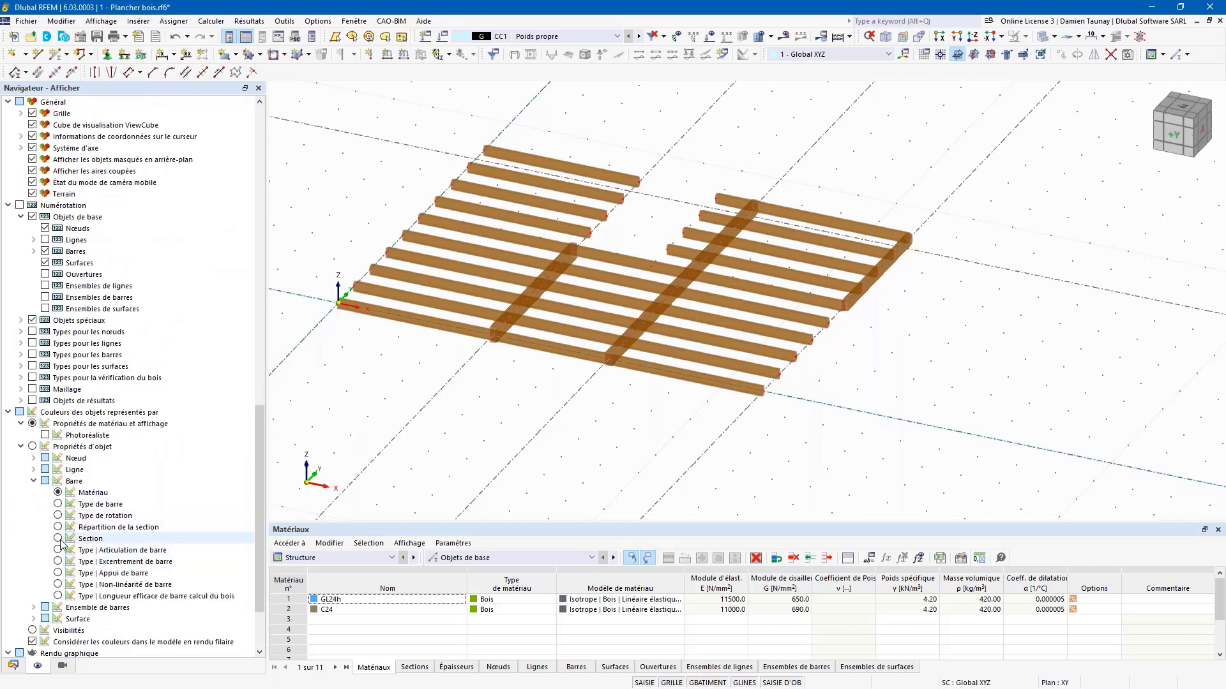
click(58, 539)
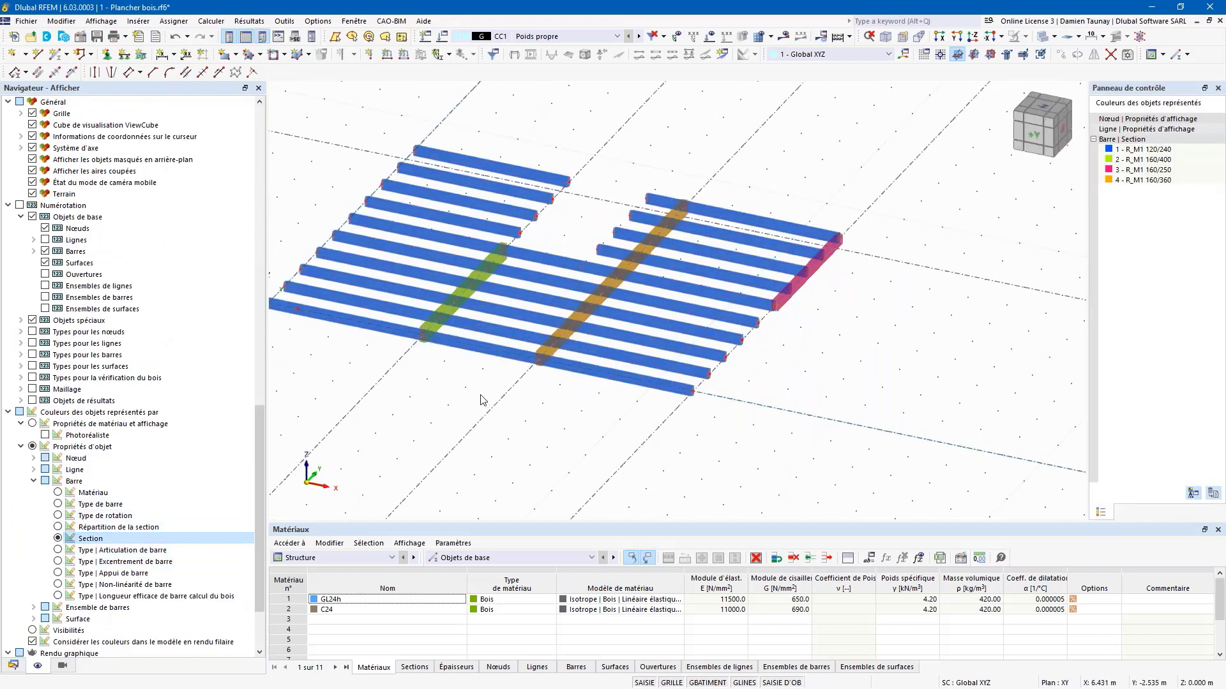
middle_drag(503, 416, 591, 432)
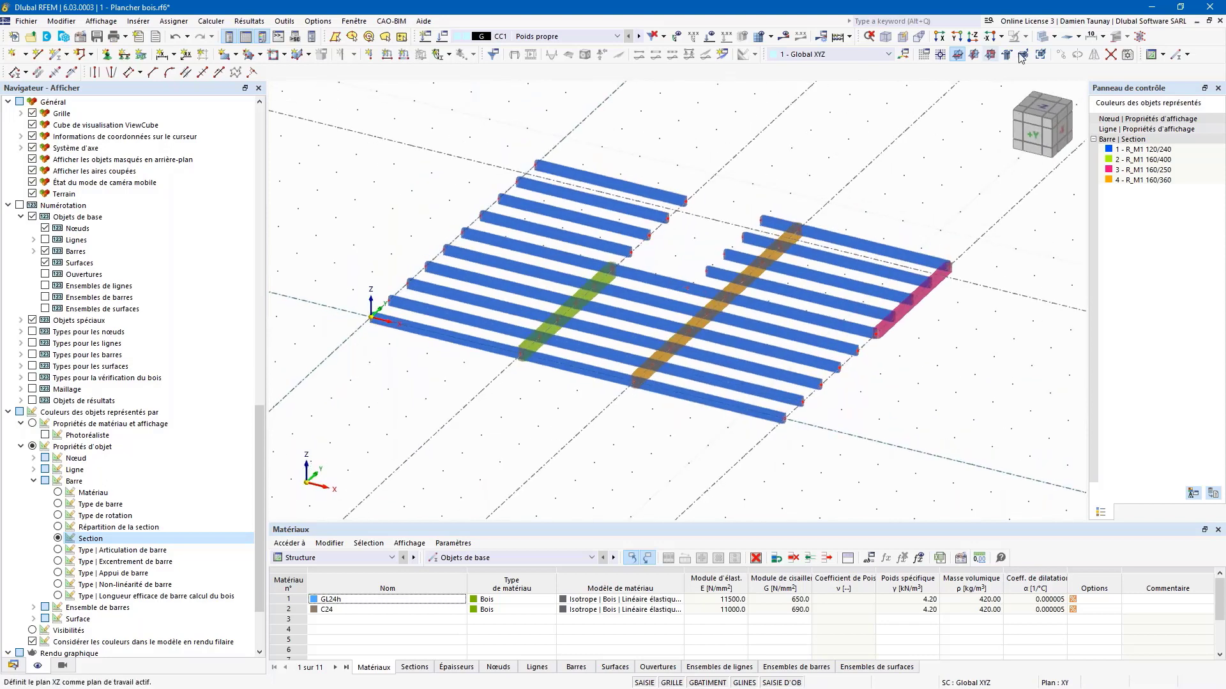
click(1043, 36)
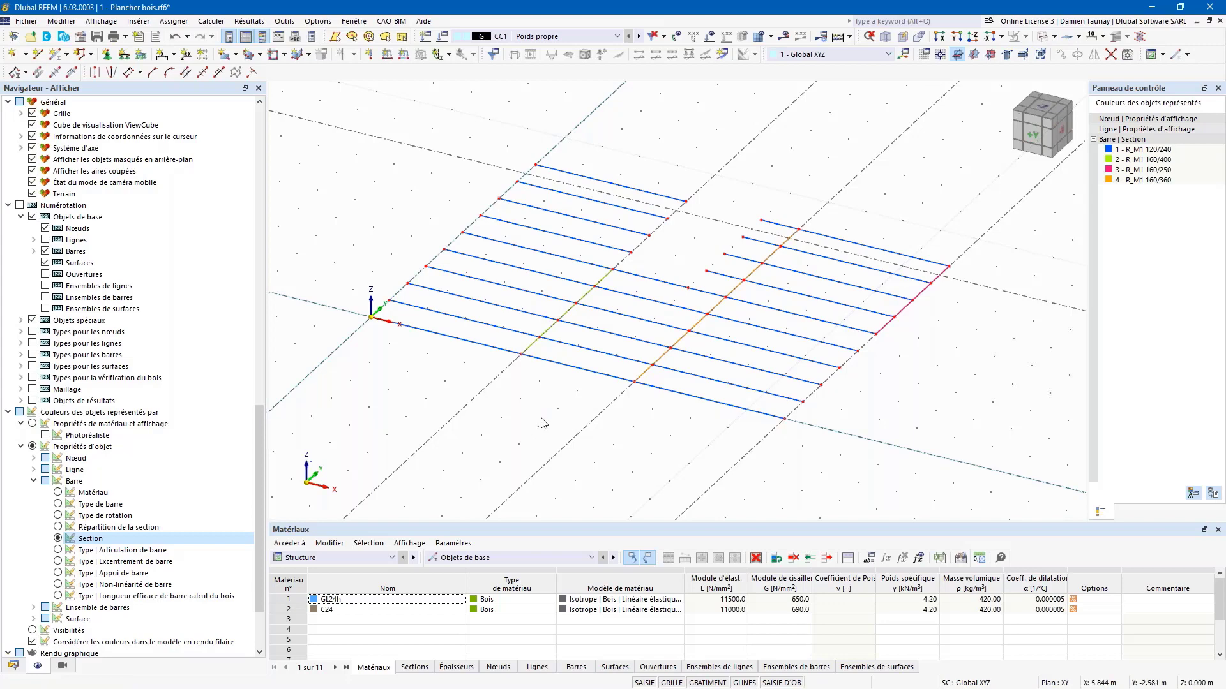
Assign a new nodal support to the nine joist ends at X = 0, restraining uX, uY, uZ, φX and φZ
ctrl+middle_drag(541, 426, 569, 362)
ctrl+middle_drag(616, 408, 454, 378)
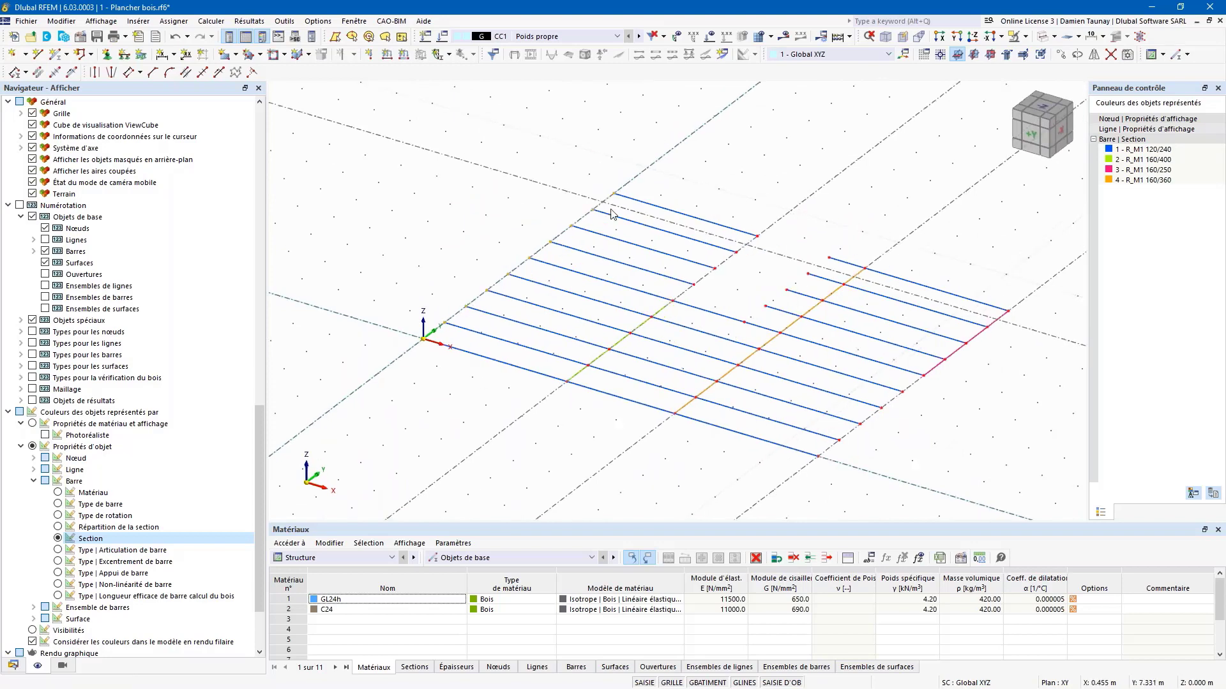
double_click(446, 328)
drag(469, 112, 627, 69)
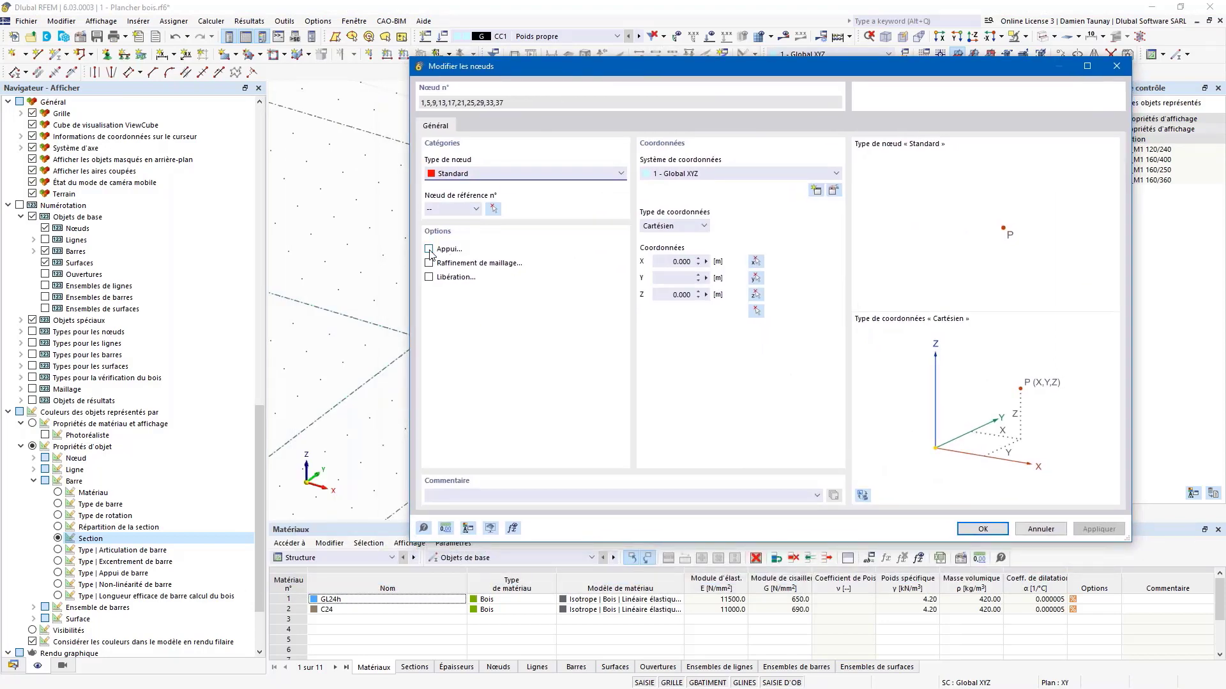
click(429, 249)
click(474, 126)
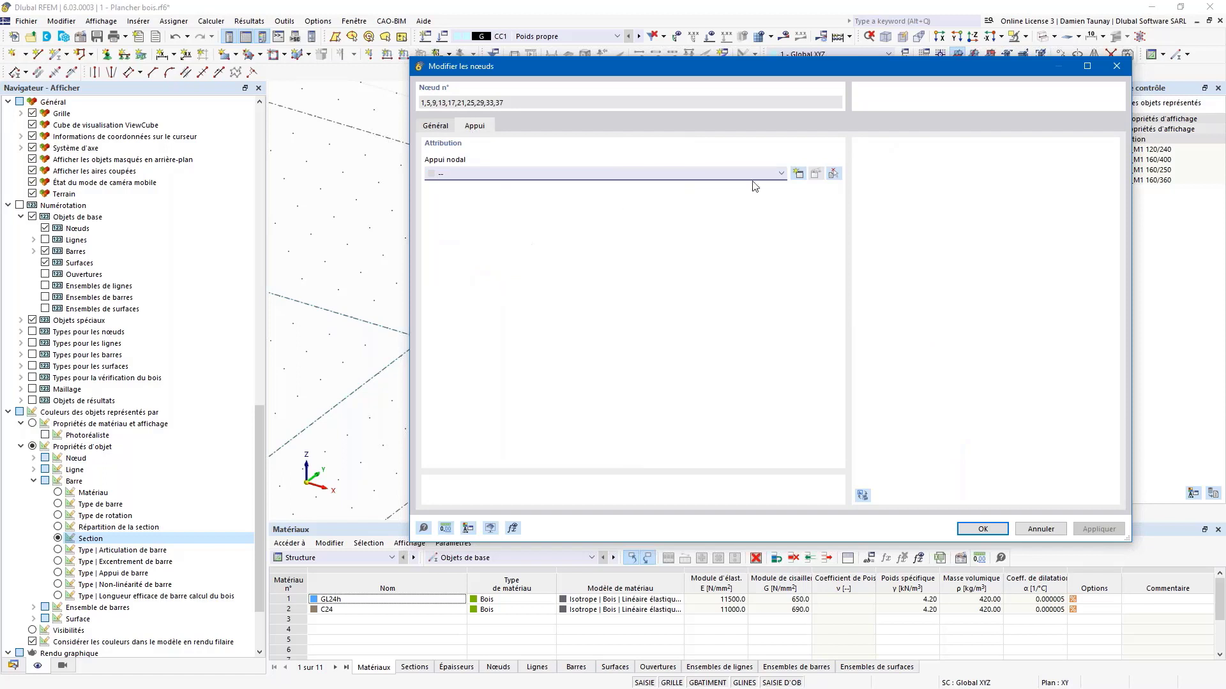
click(798, 173)
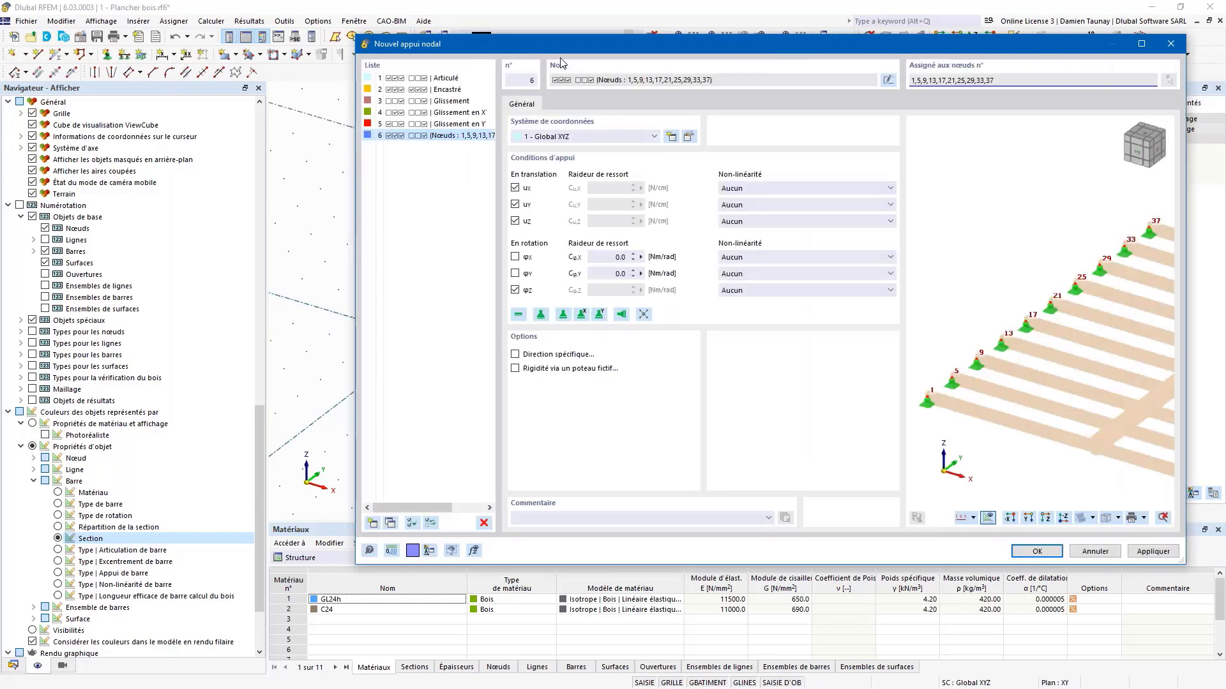
drag(570, 54, 538, 58)
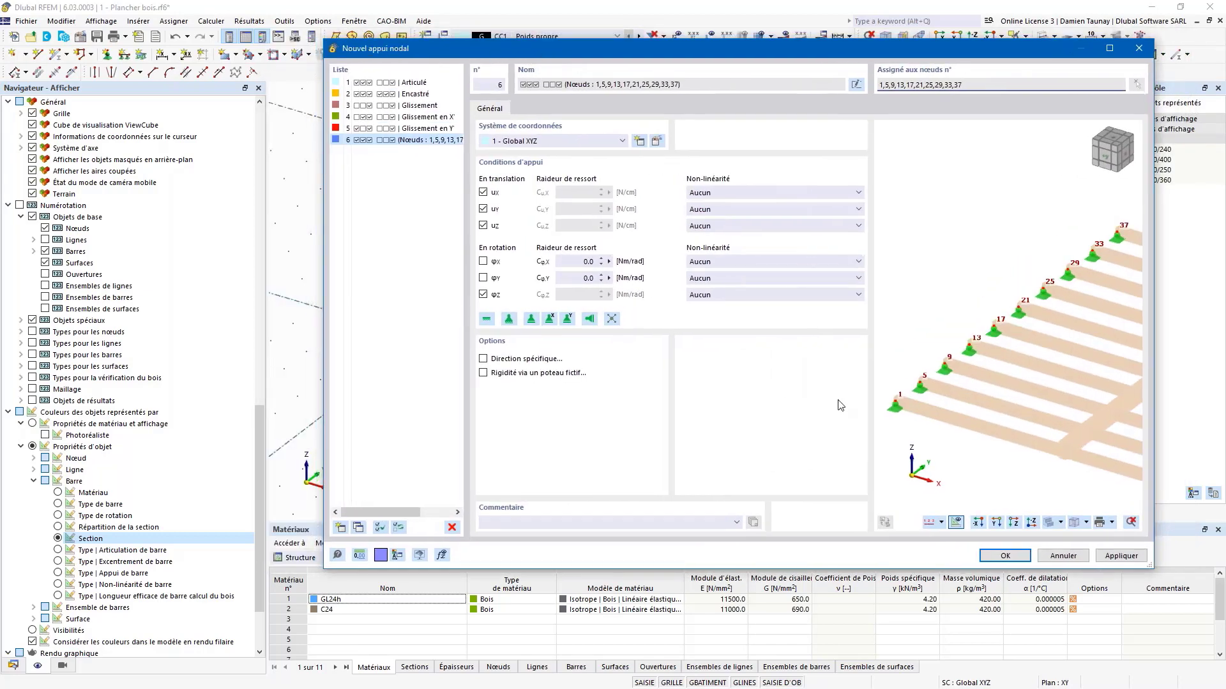
click(483, 262)
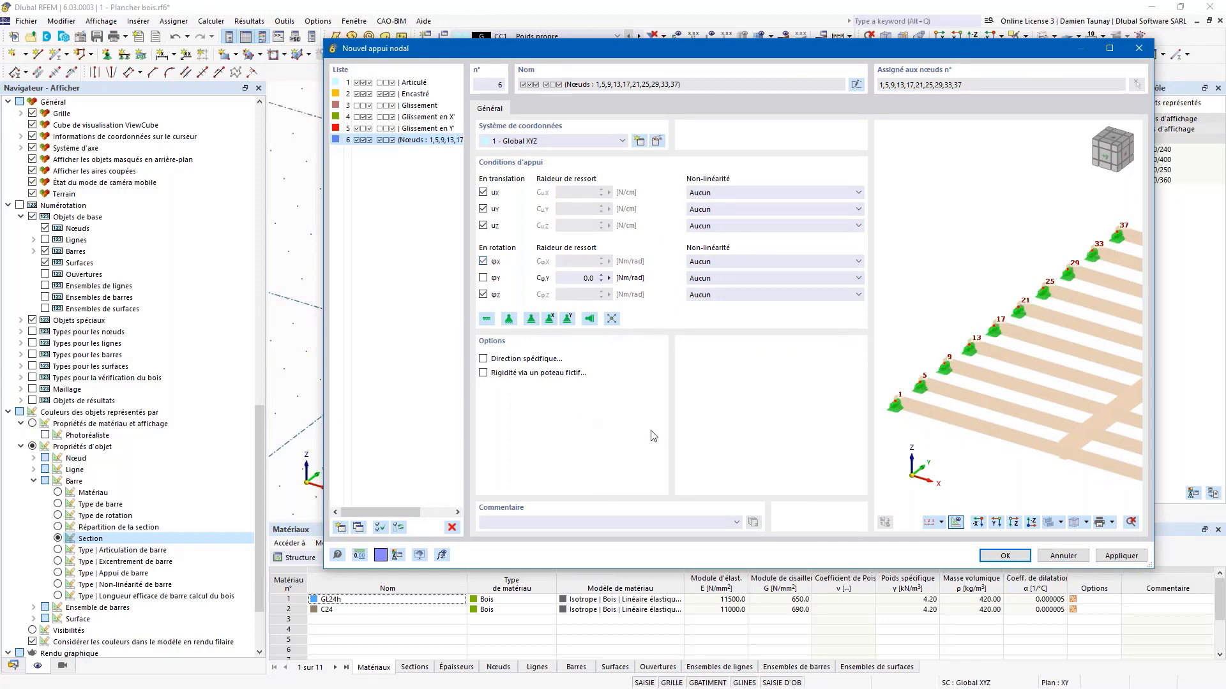
click(1006, 556)
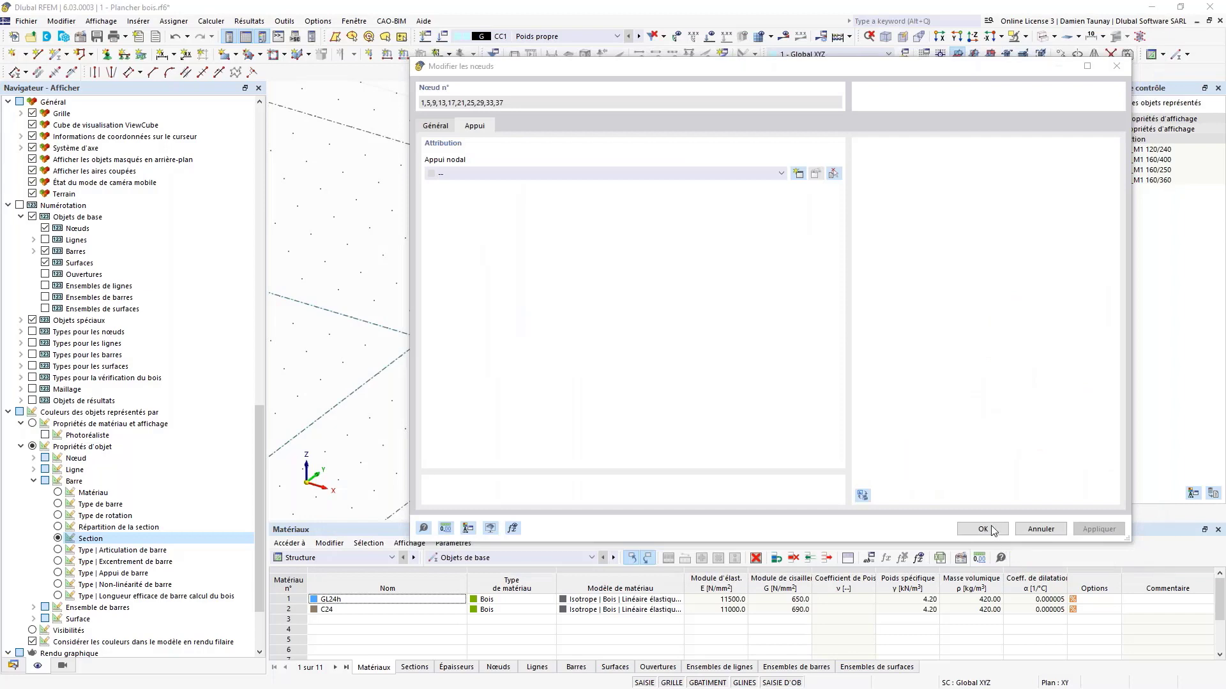
click(992, 530)
Assign a new nodal support restraining uY, uZ, φX and φZ, with uX free, to nodes 4, 8, 12, 16, 20, 26, 30, 34 and 38
scroll(449, 336, up, 3)
scroll(449, 336, down, 5)
scroll(628, 299, up, 2)
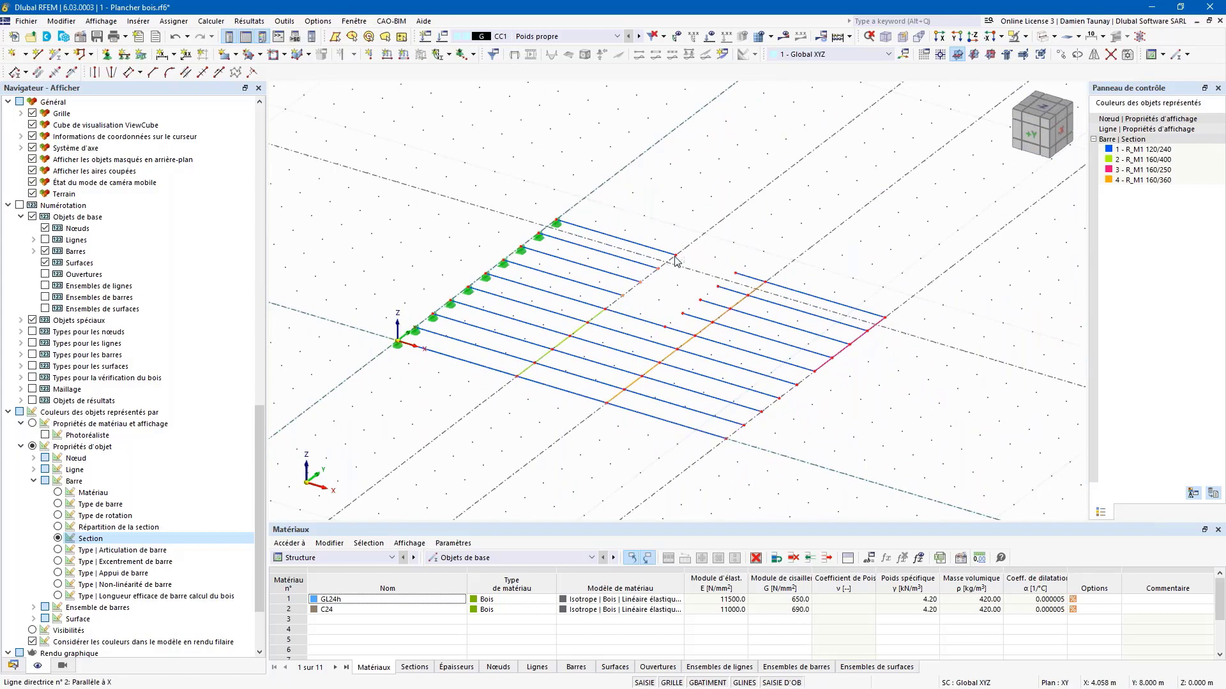
ctrl+middle_drag(771, 452, 787, 331)
drag(778, 301, 823, 385)
ctrl+middle_drag(887, 391, 852, 389)
click(107, 54)
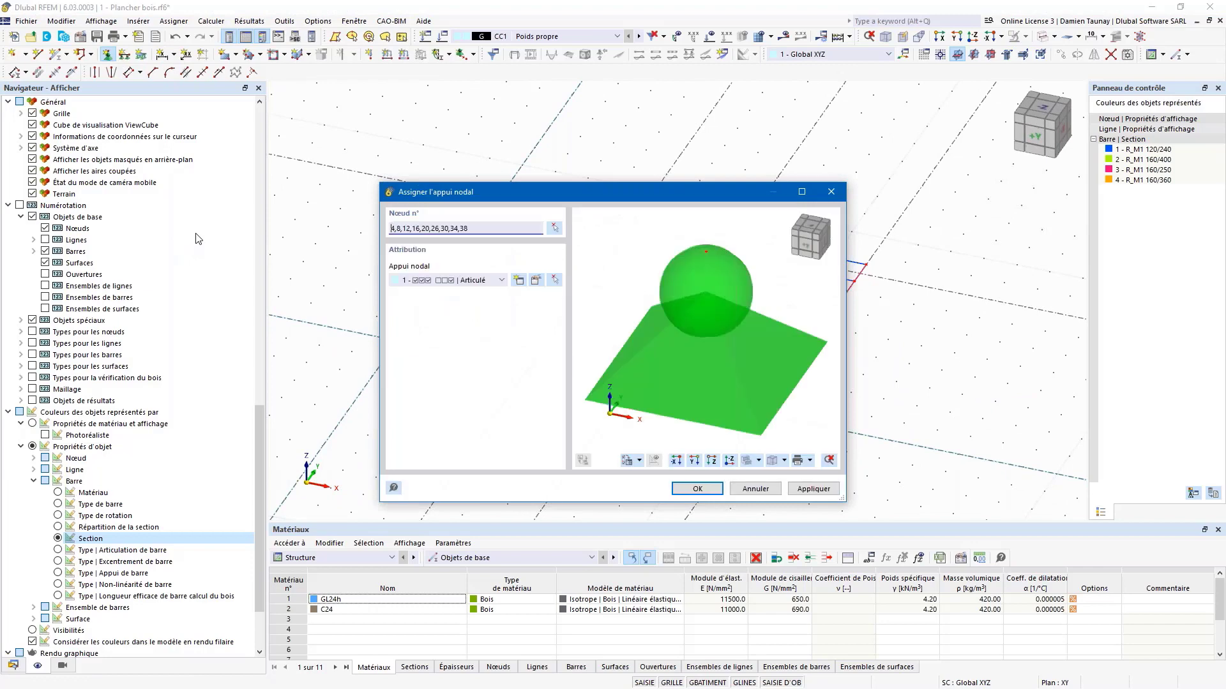
click(519, 281)
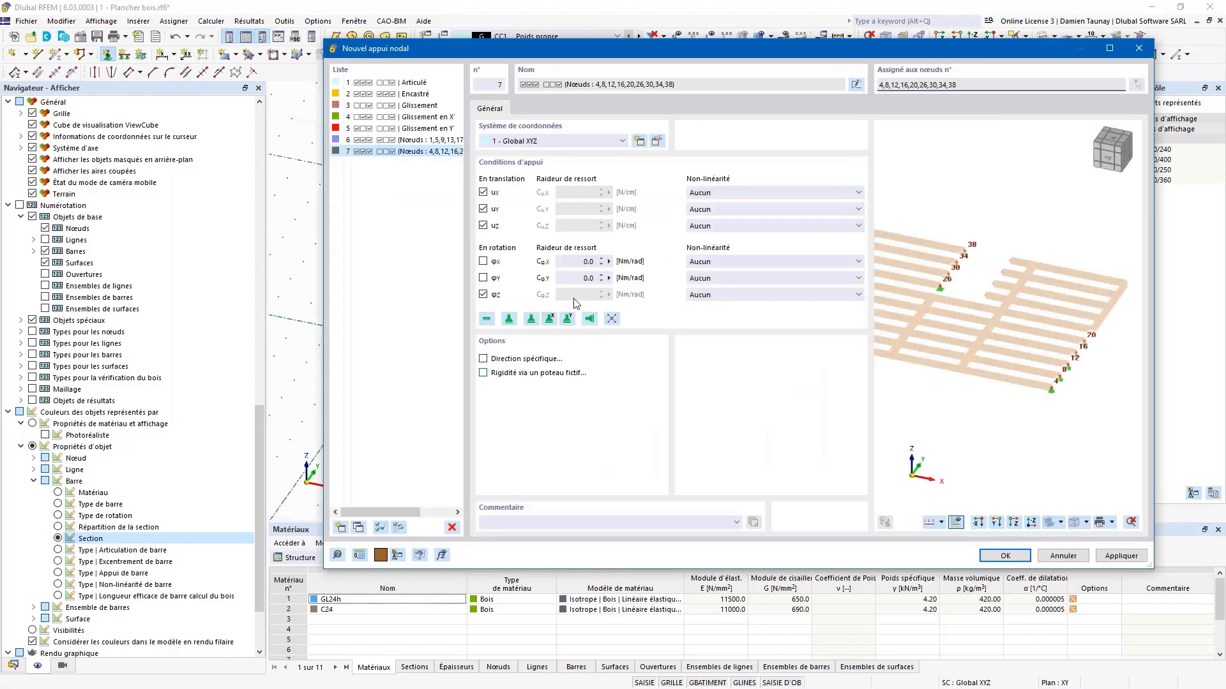
click(484, 261)
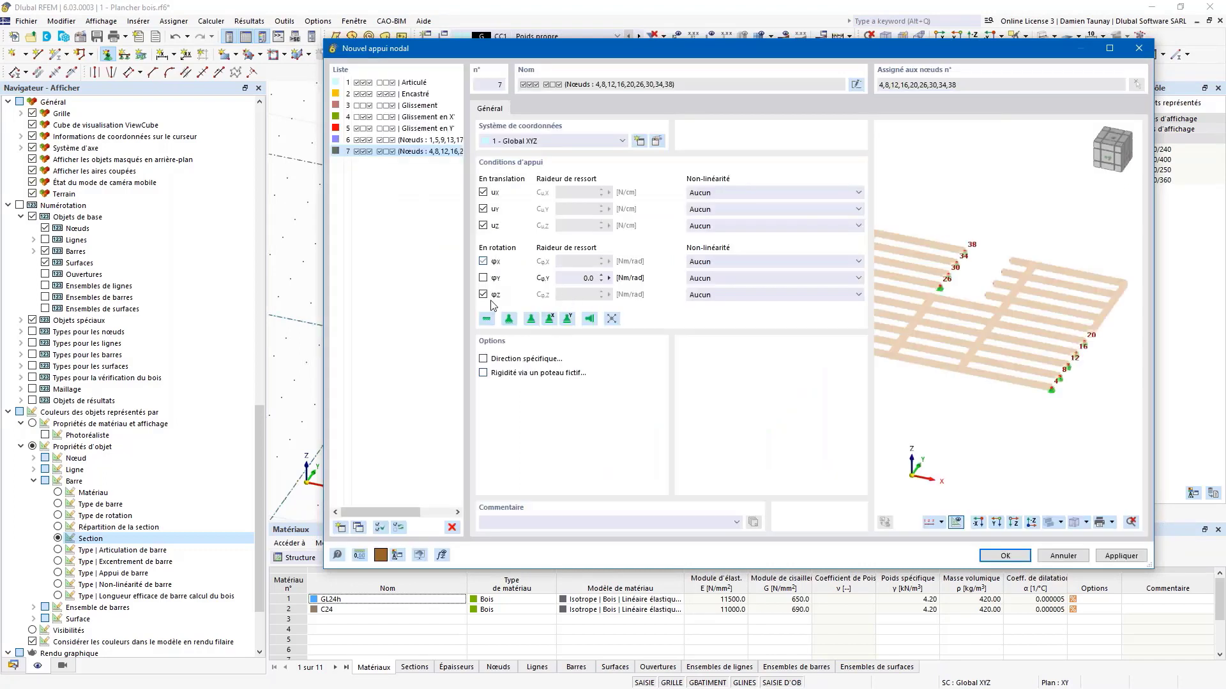
click(484, 193)
click(1013, 558)
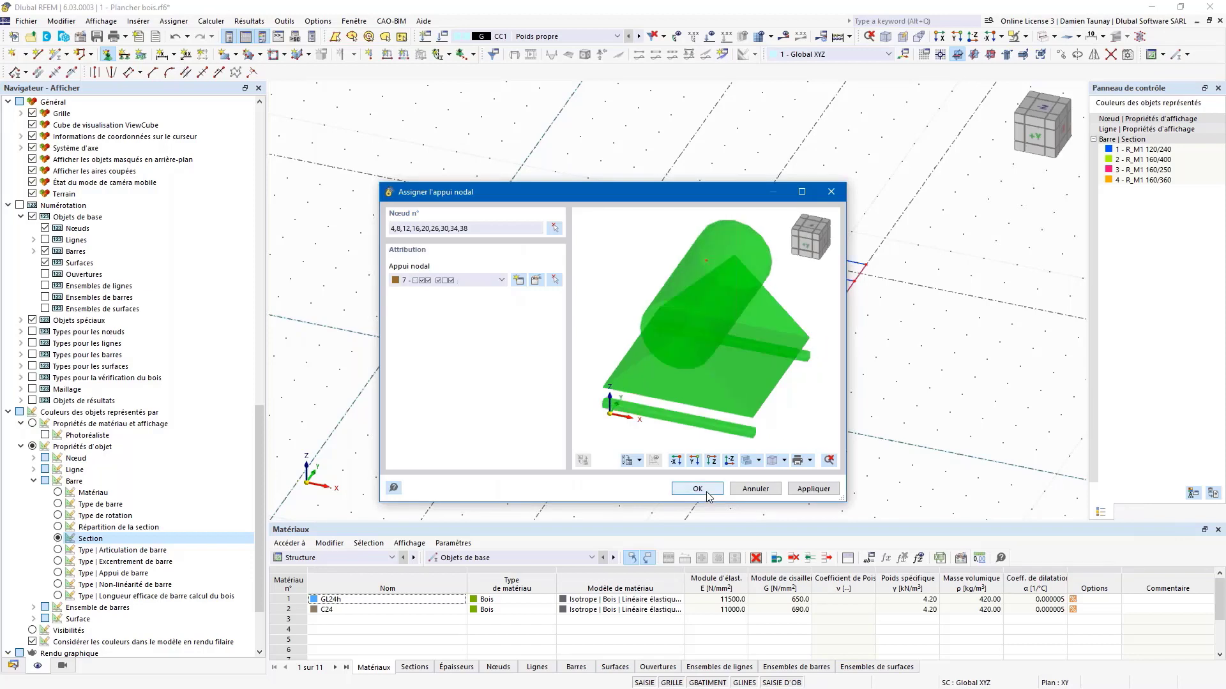
click(707, 492)
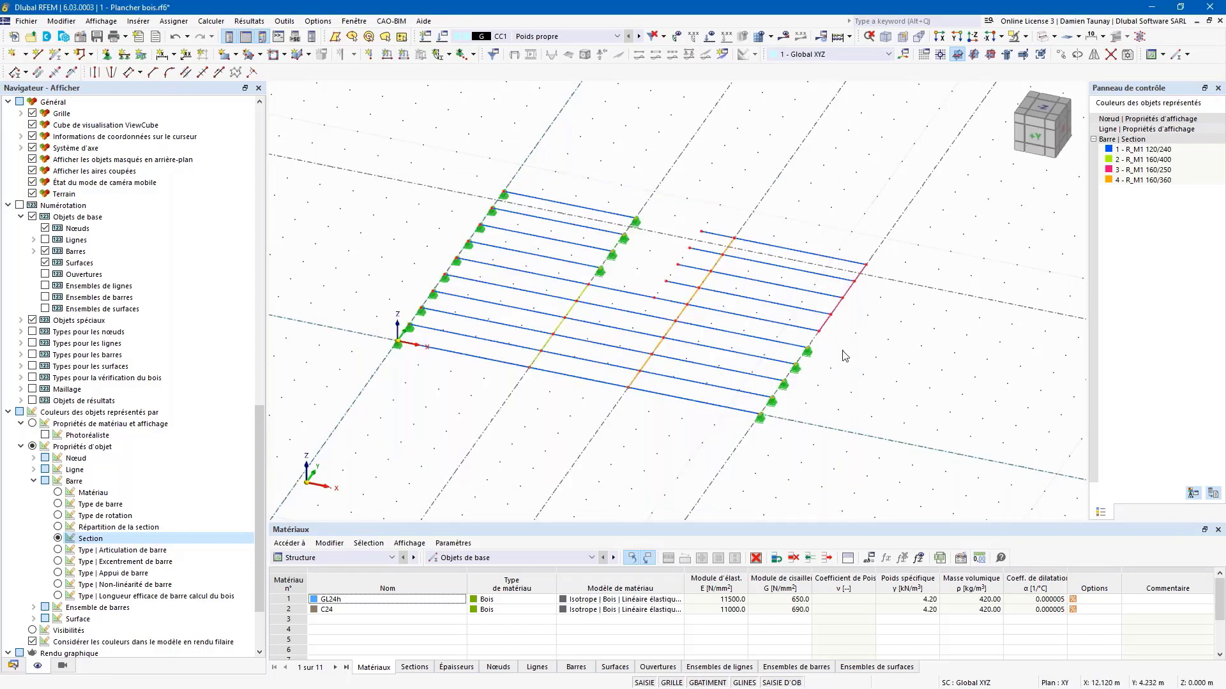
Assign a new nodal support restraining uX, uY, uZ, φY and φZ to beam-end nodes 3 and 24
scroll(792, 392, up, 6)
scroll(792, 392, down, 4)
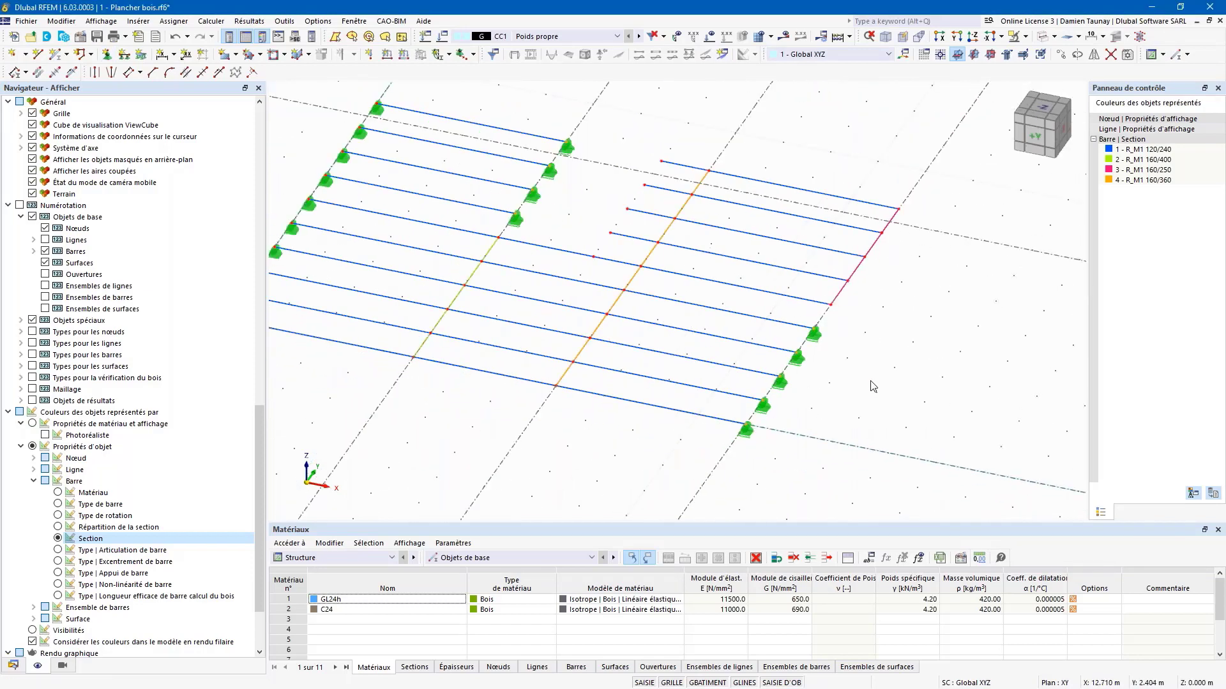
mouse_move(918, 330)
ctrl+middle_down()
mouse_move(830, 339)
mouse_move(910, 317)
ctrl+middle_up()
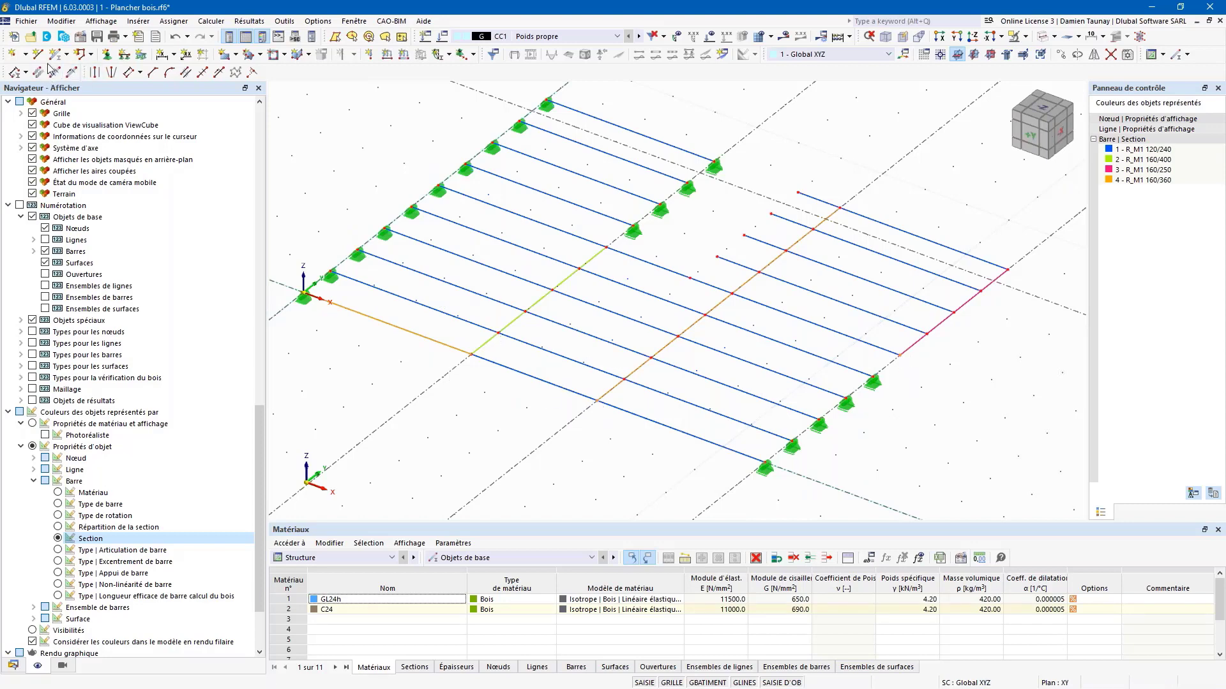
click(112, 56)
click(518, 281)
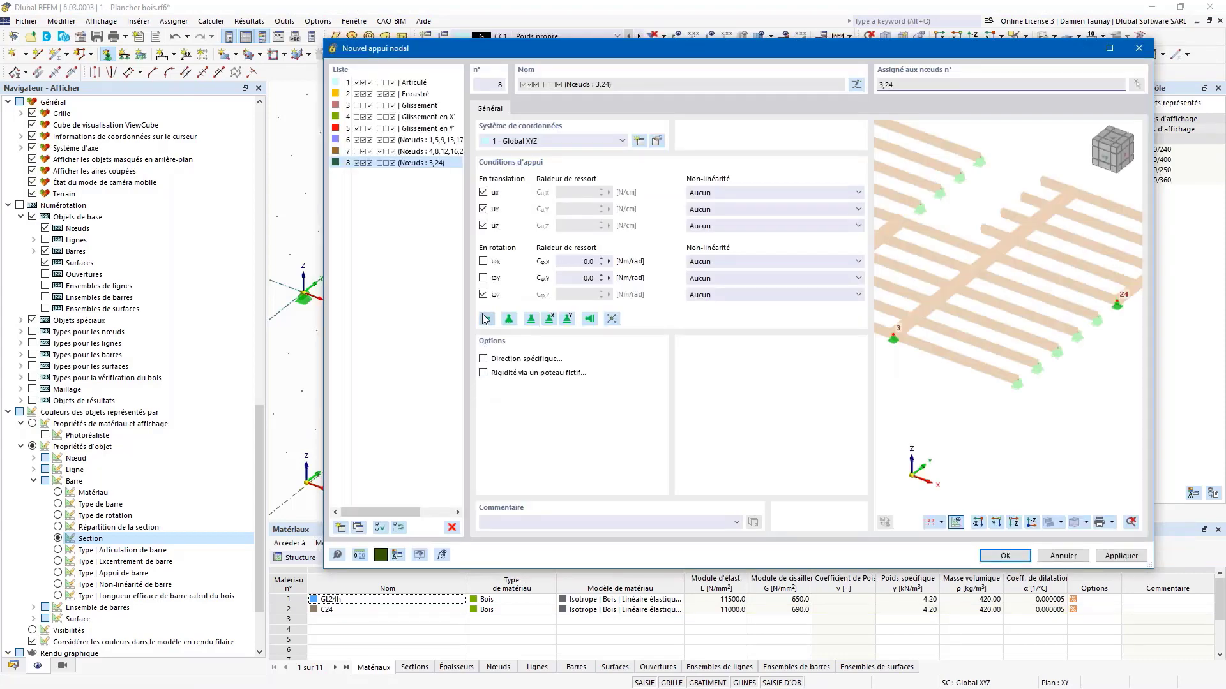
click(484, 278)
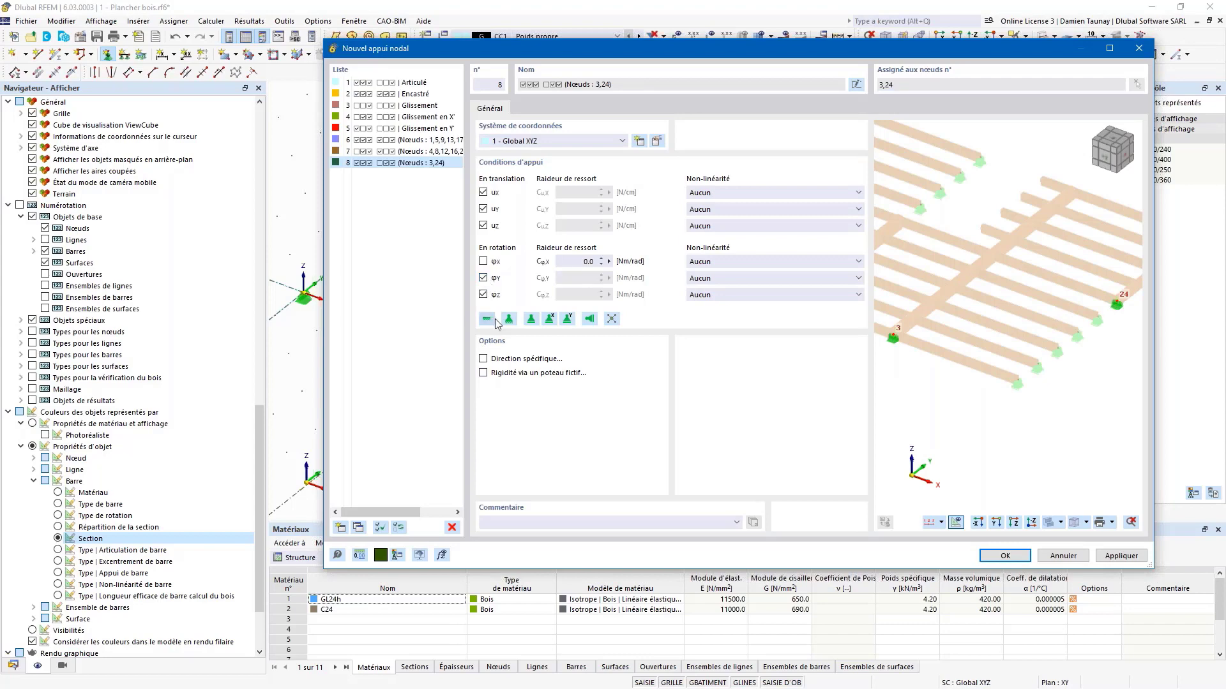
click(1004, 556)
click(701, 490)
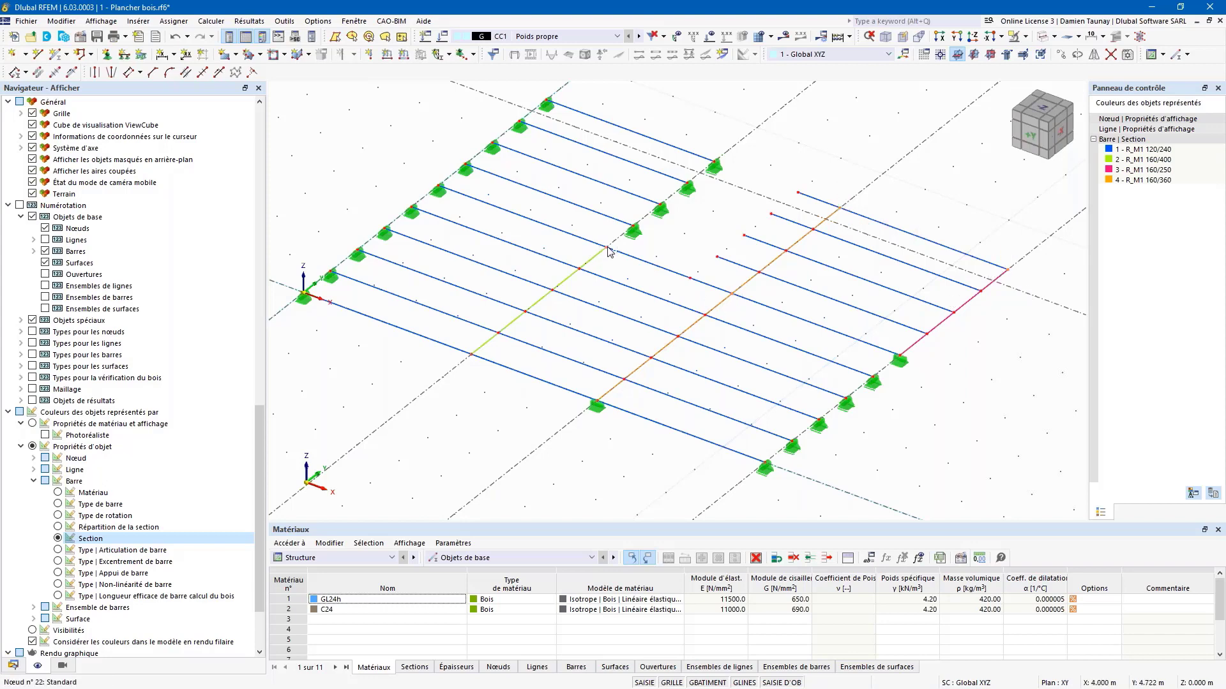
Assign a new nodal support restraining uX, uZ, φY and φZ, with uY free, to beam nodes 22, 23, 39 and 40
click(112, 57)
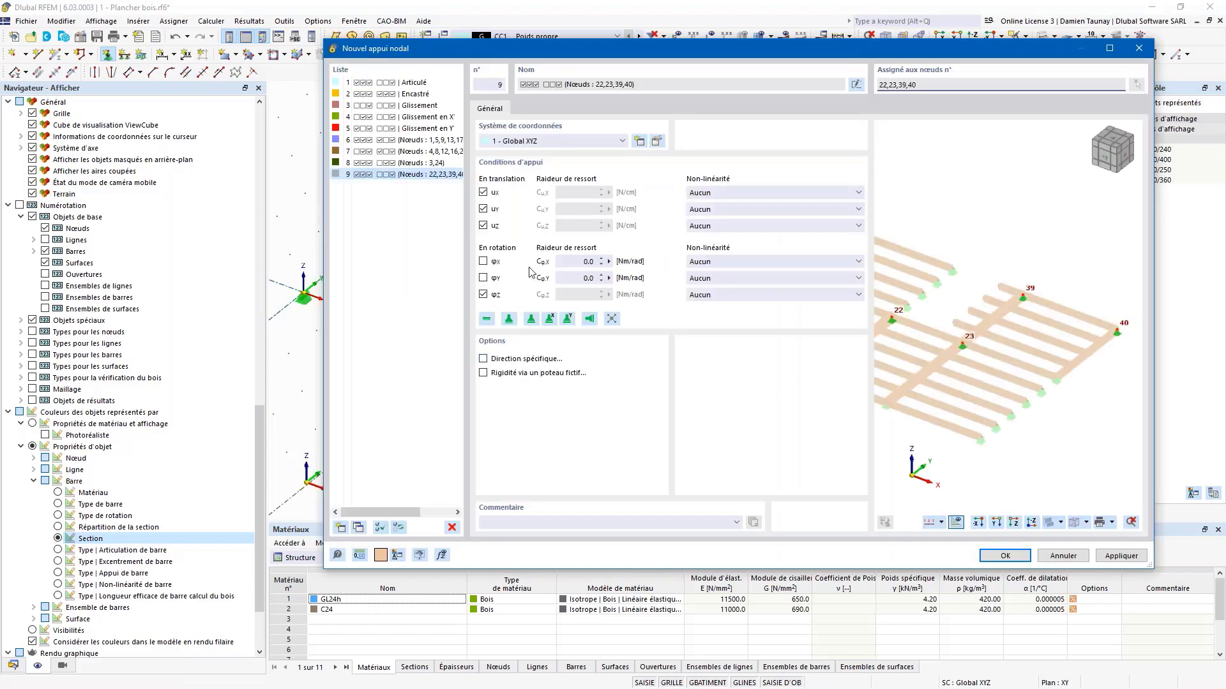
click(483, 277)
click(483, 210)
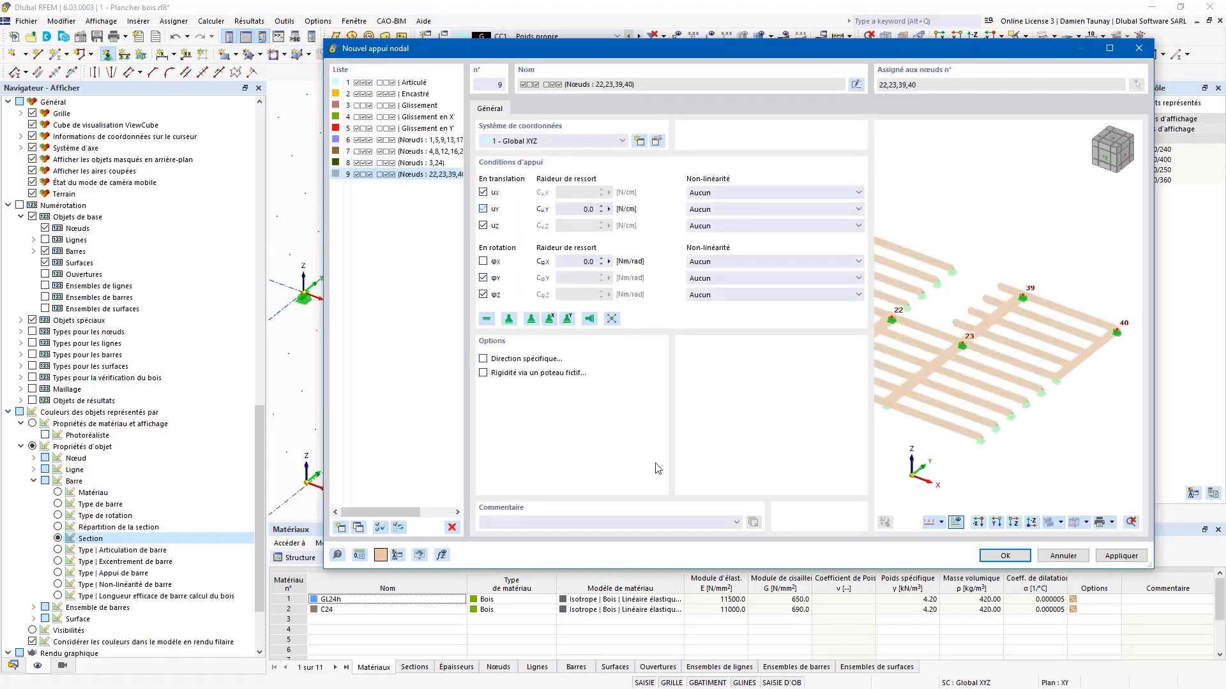
click(1005, 556)
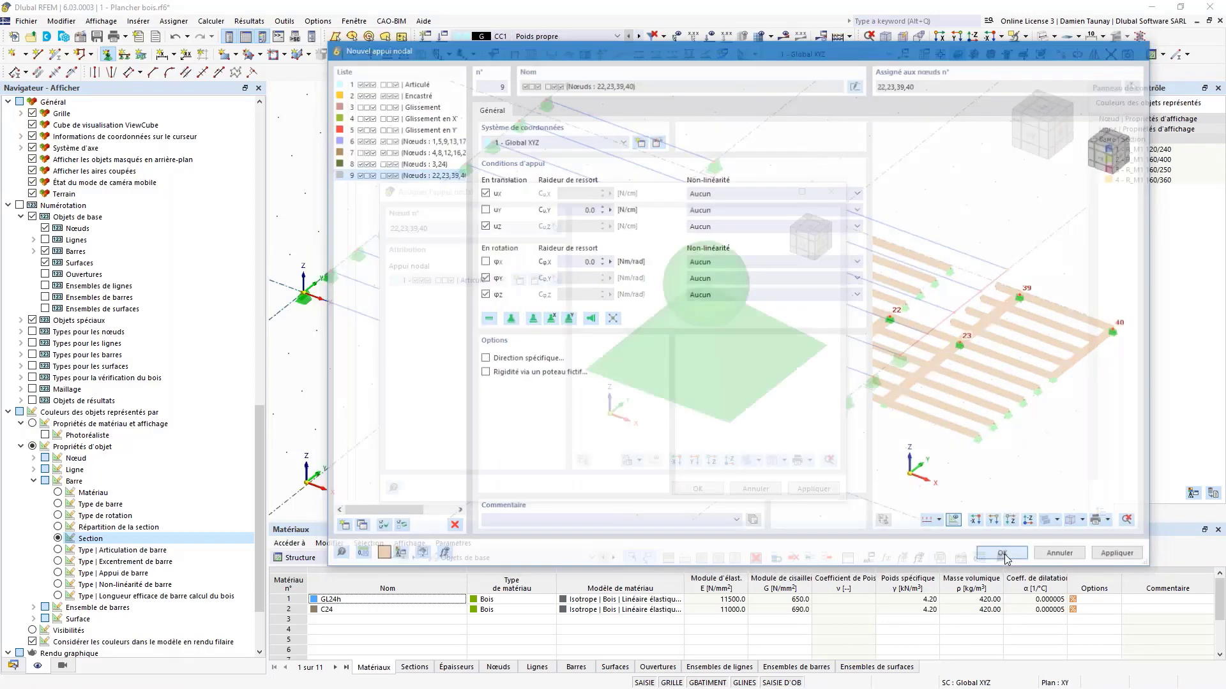
click(696, 489)
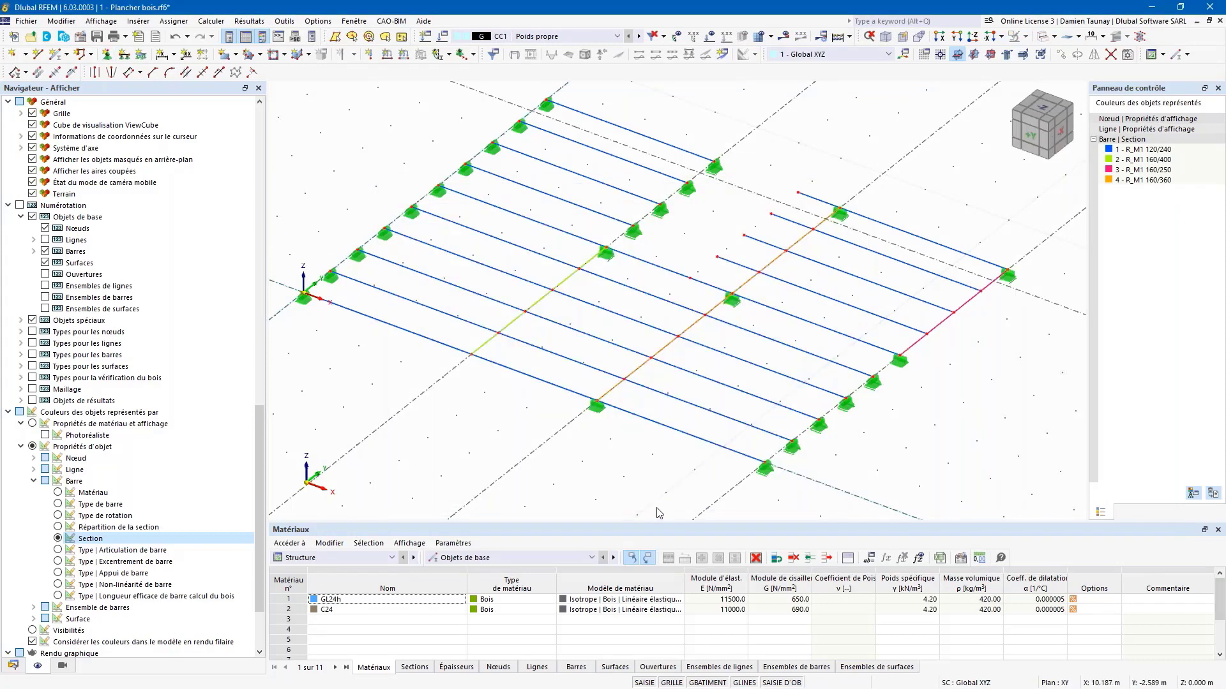
Display the members as transparent solids and hide the grid and the guidelines
ctrl+middle_drag(659, 489, 660, 476)
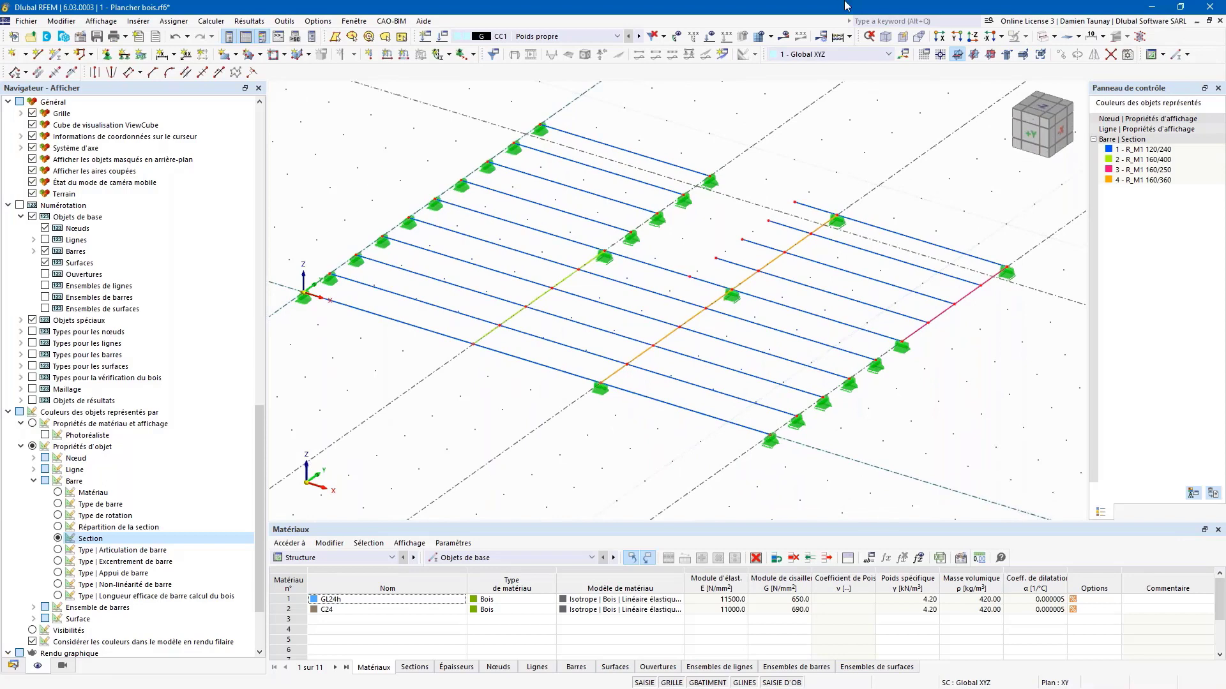
click(1045, 36)
mouse_move(580, 402)
ctrl+middle_down()
mouse_move(566, 421)
mouse_move(542, 421)
mouse_move(596, 415)
ctrl+middle_up()
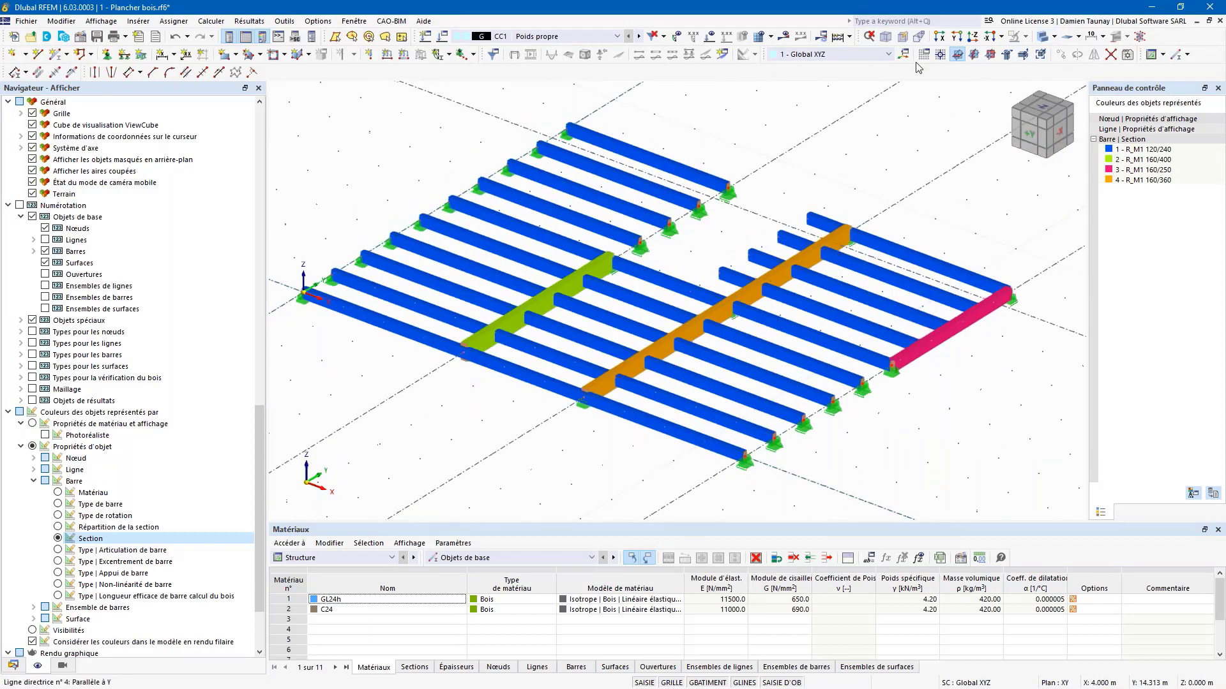
click(1045, 37)
middle_drag(447, 425, 461, 348)
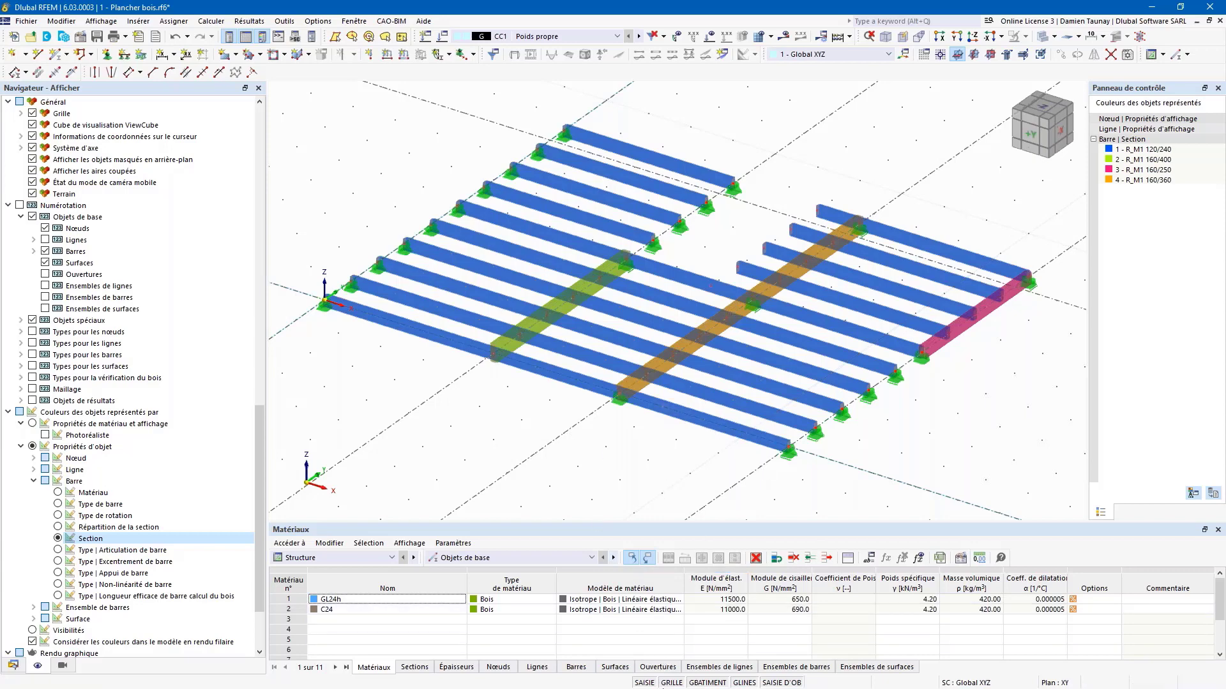
click(670, 683)
click(742, 684)
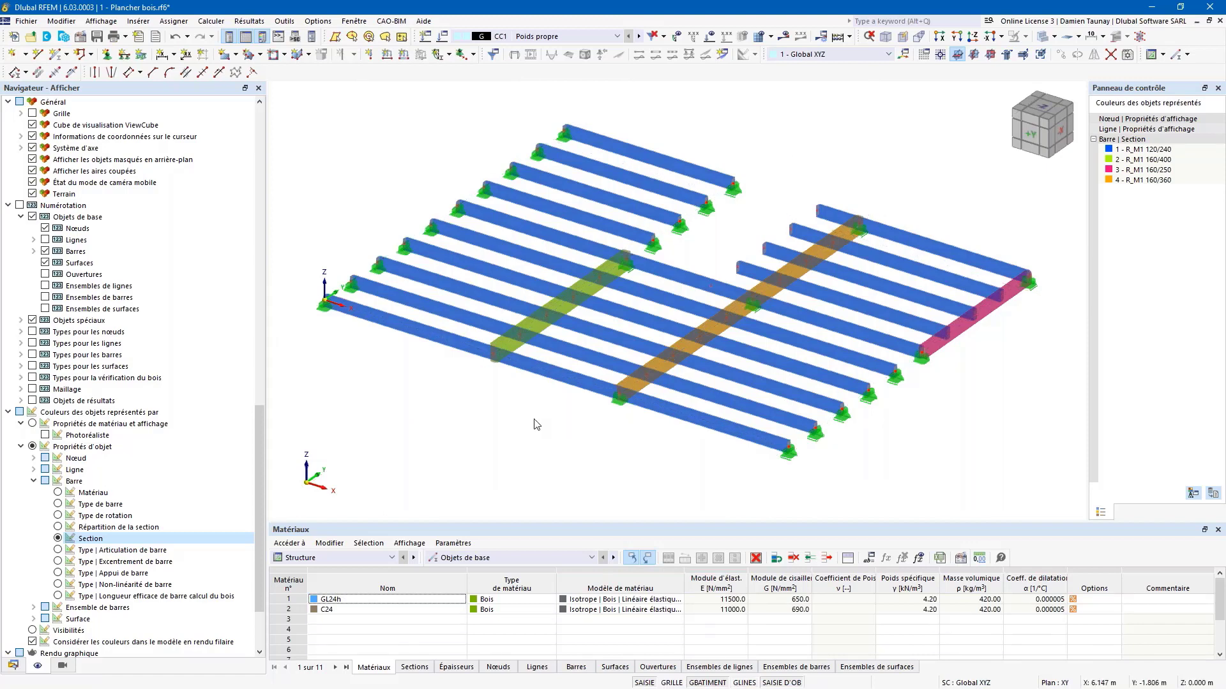
scroll(530, 426, down, 2)
ctrl+middle_drag(529, 426, 603, 422)
scroll(503, 402, up, 4)
scroll(507, 406, down, 3)
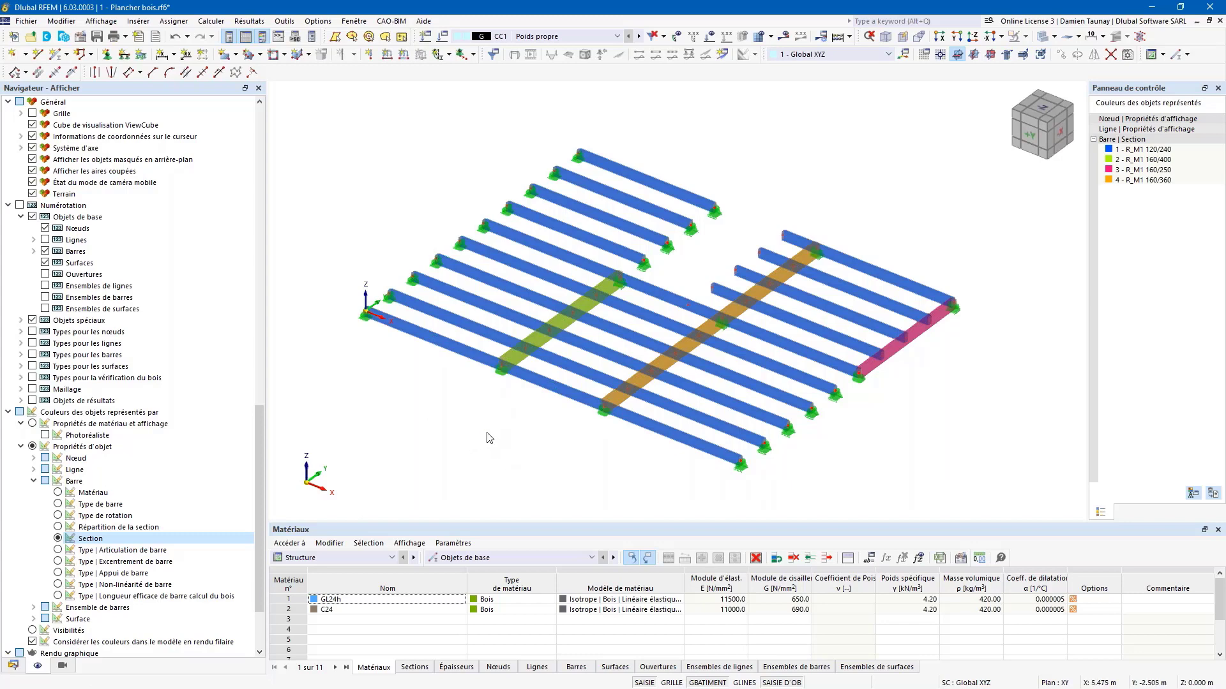
ctrl+middle_drag(503, 443, 512, 435)
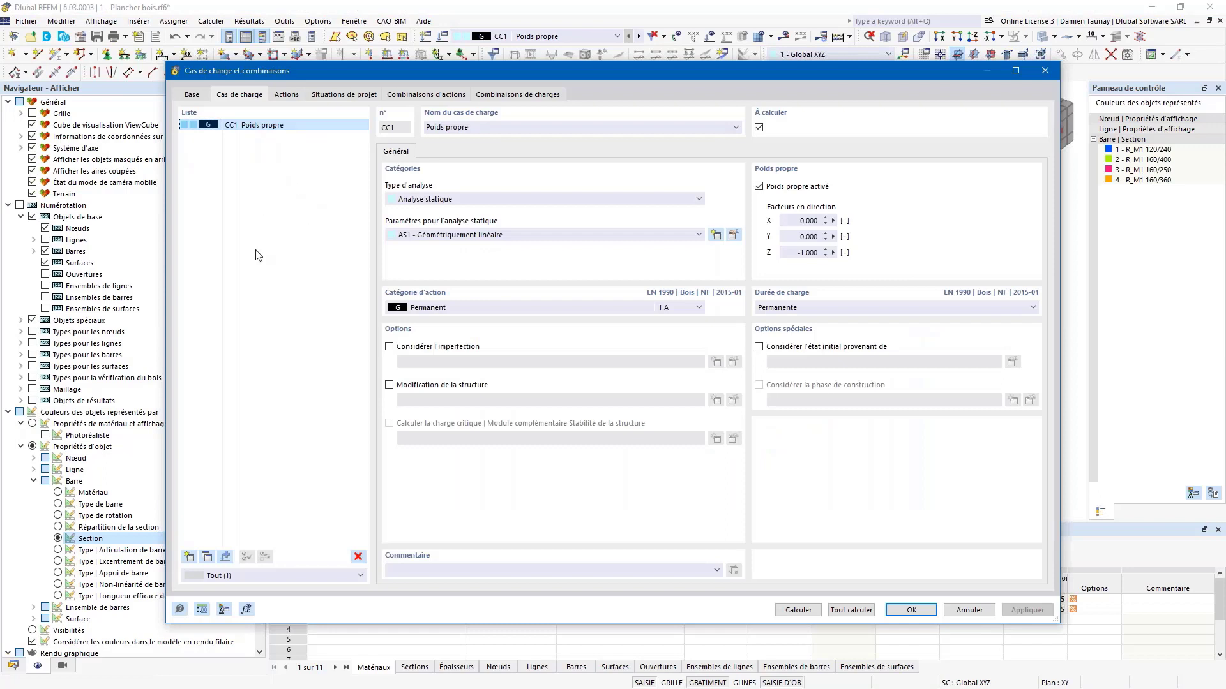
Create load case CC2 named "Exploitation 1" with the action category "Imposées - catégorie B : bureaux"
click(190, 557)
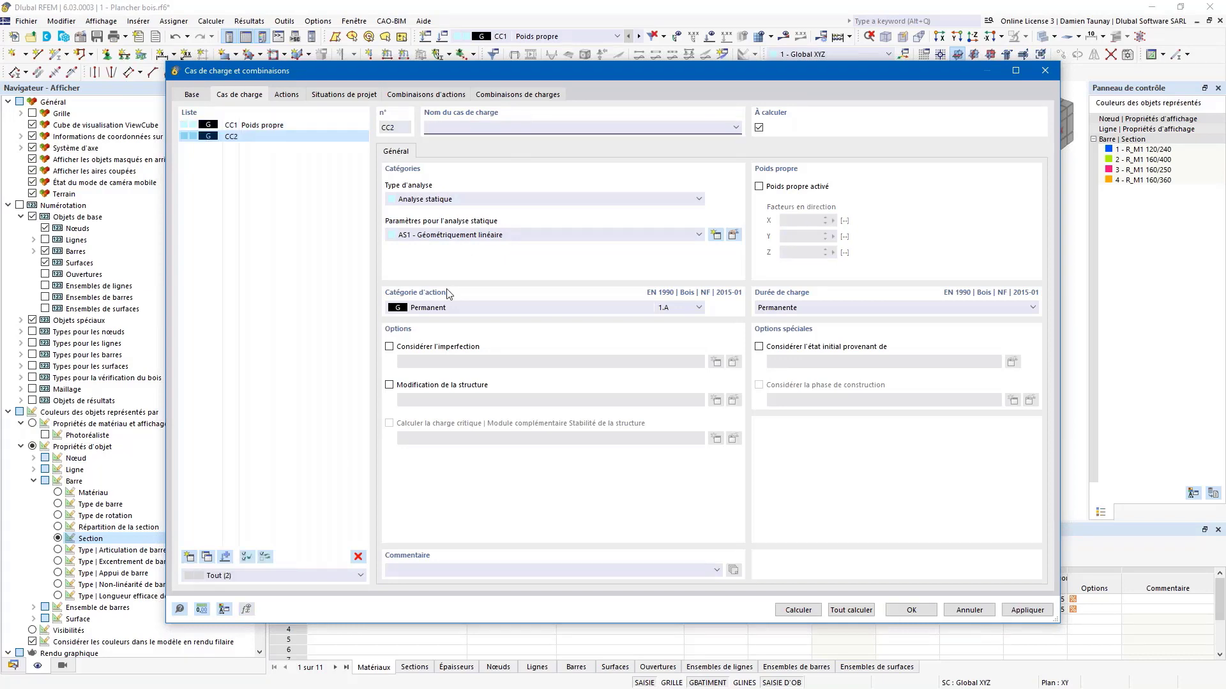
click(441, 308)
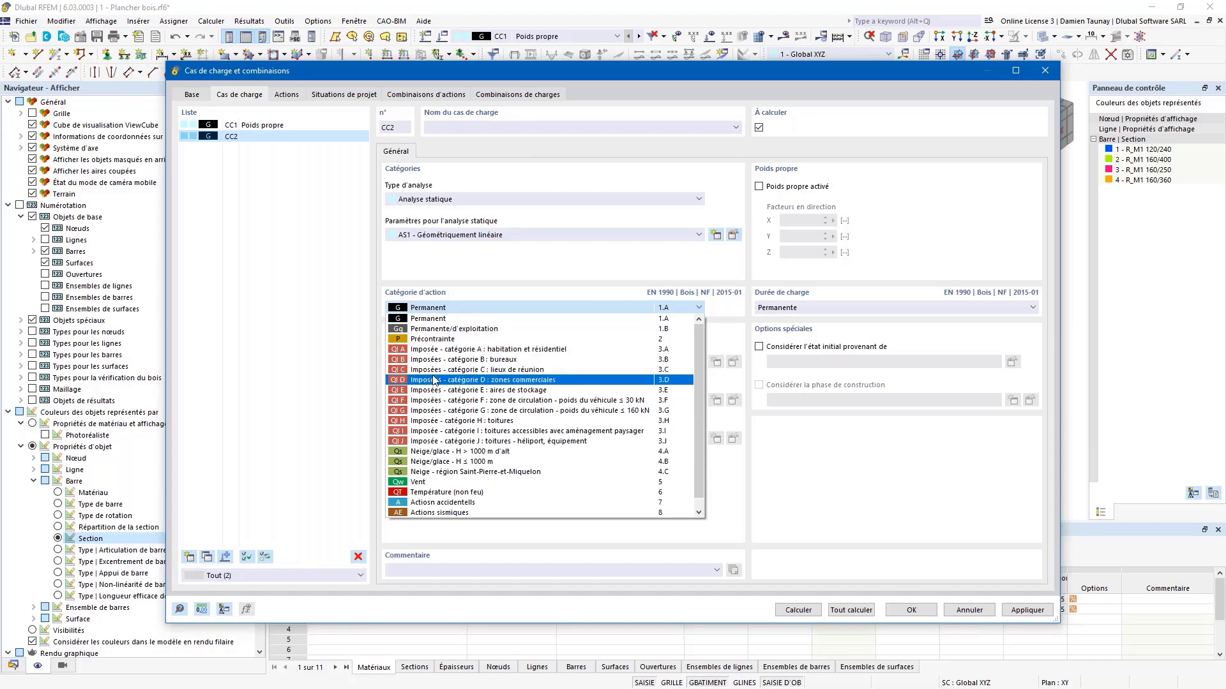
click(449, 349)
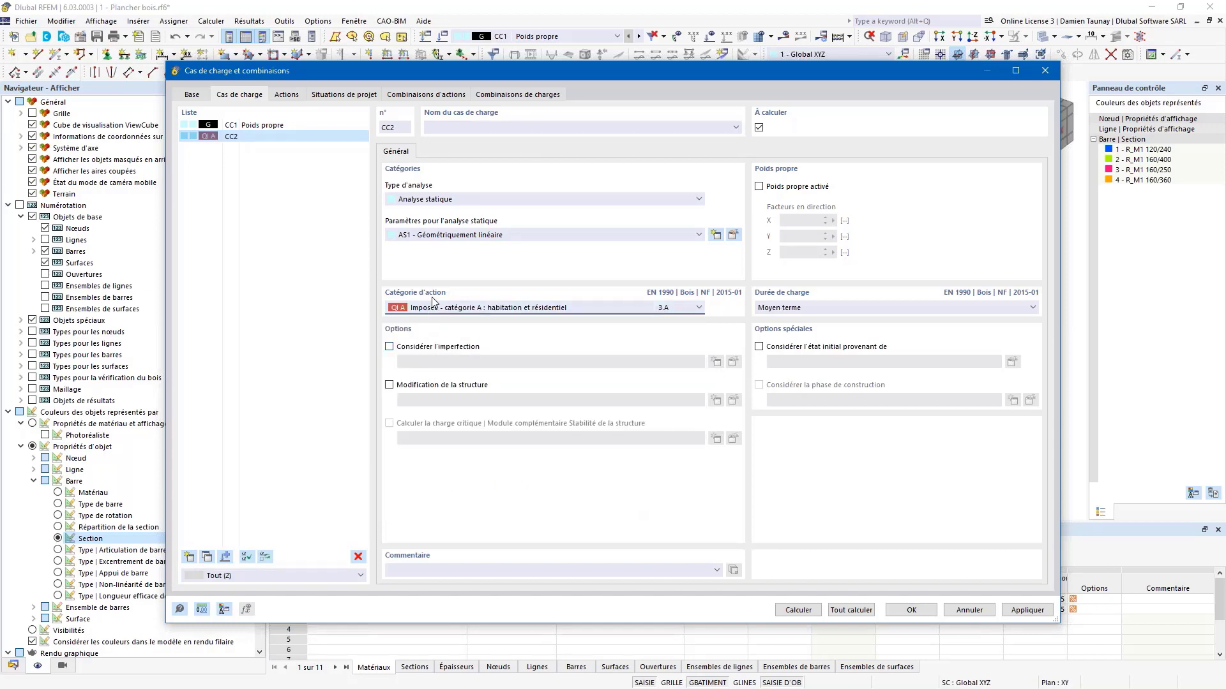
click(428, 311)
click(438, 347)
click(461, 127)
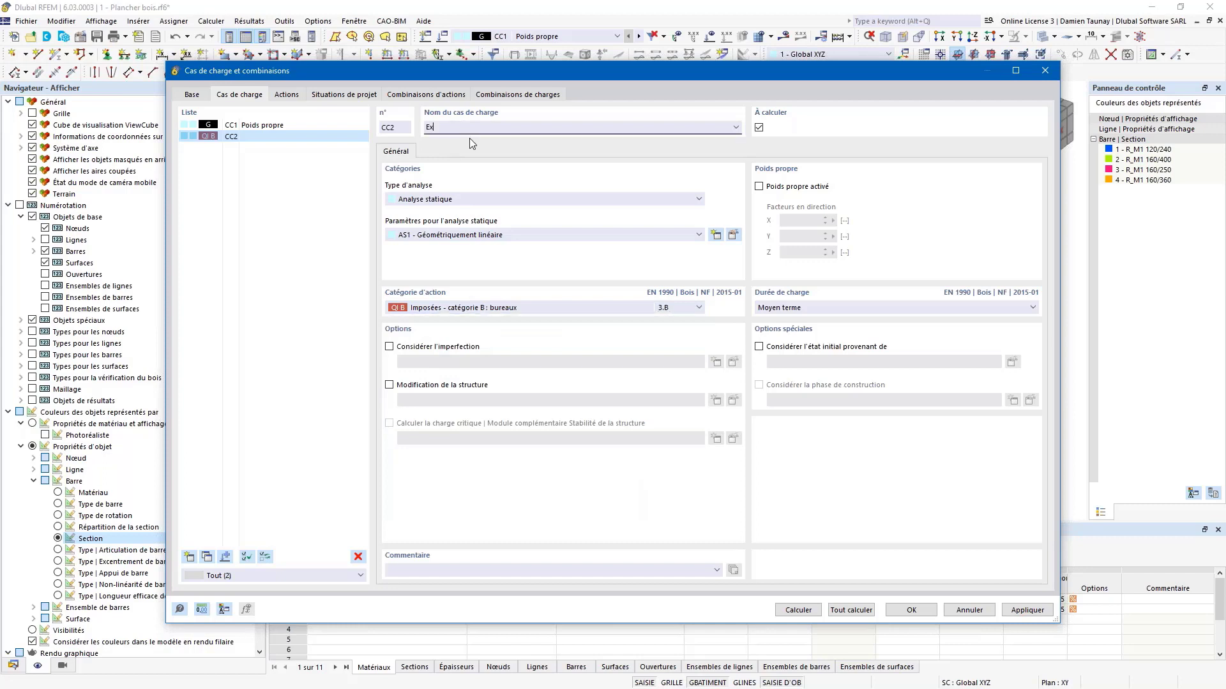
text(Exploitation 1)
Copy the imposed load case twice, naming the copies "Exploitation 2" and "Exploitation 3", and accept the load cases
click(207, 557)
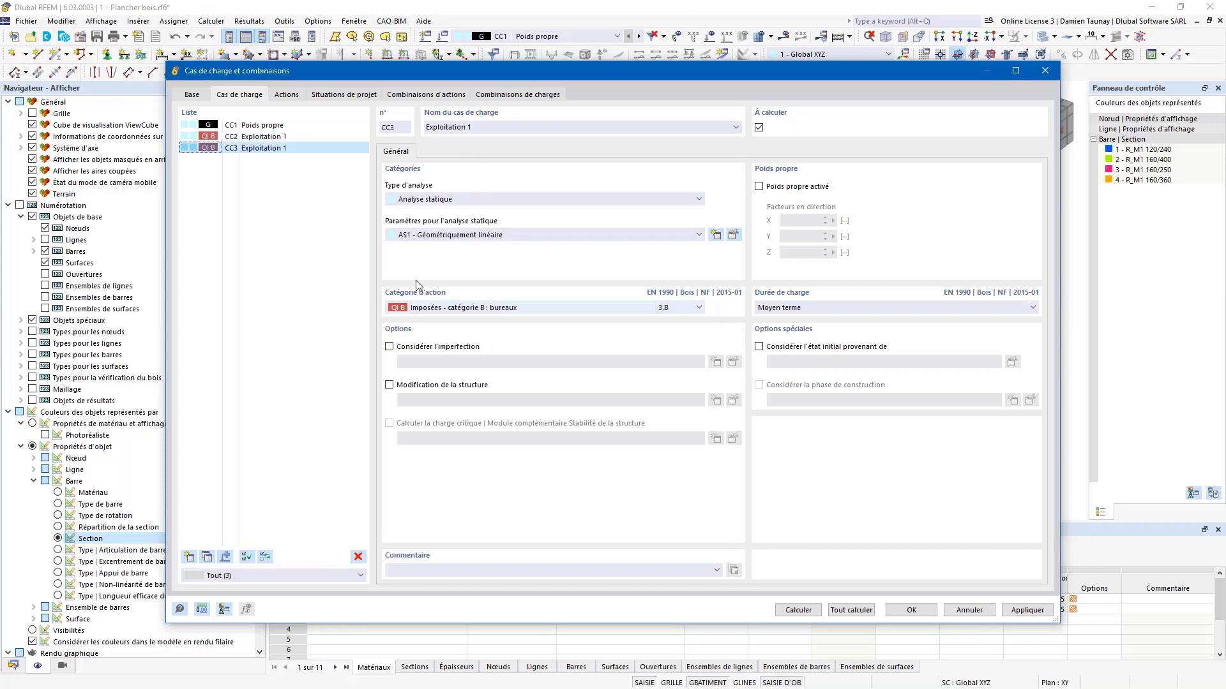
click(487, 123)
key(BackSpace)
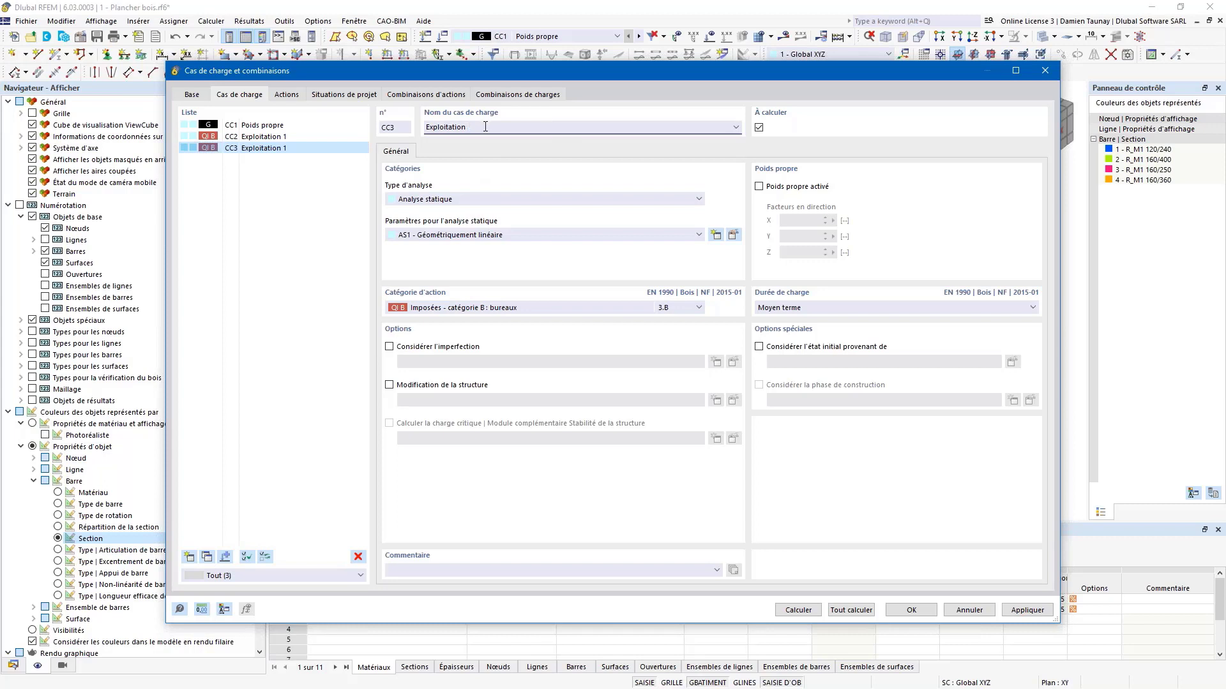
text(2)
click(207, 558)
click(480, 126)
key(BackSpace)
text(3)
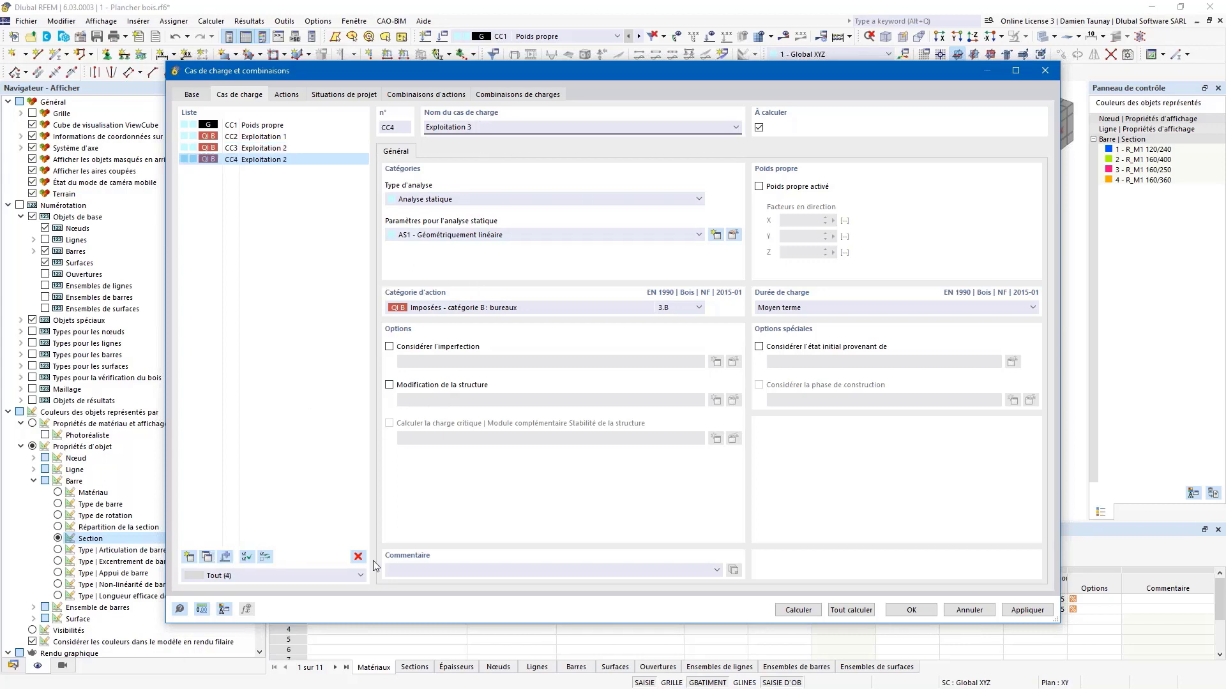
click(926, 612)
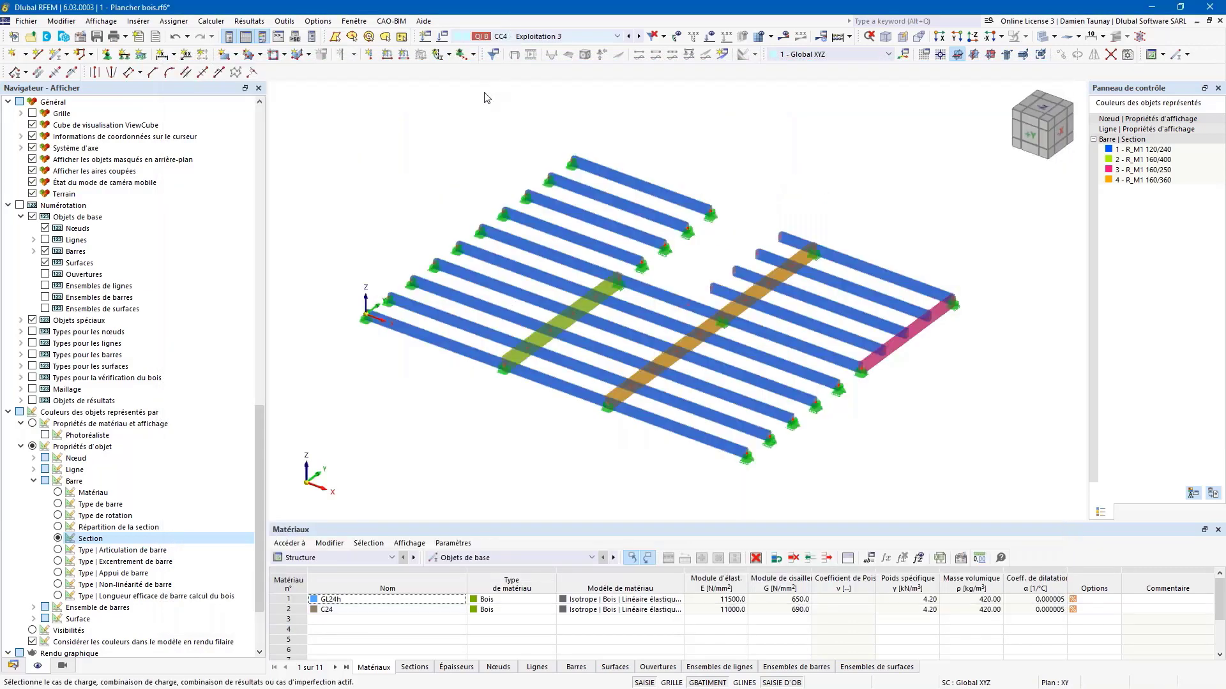
Activate CC1 - Poids propre and start a surface-load-to-member-loads wizard with a uniform load of -2.00 kN/m²
click(504, 36)
click(514, 48)
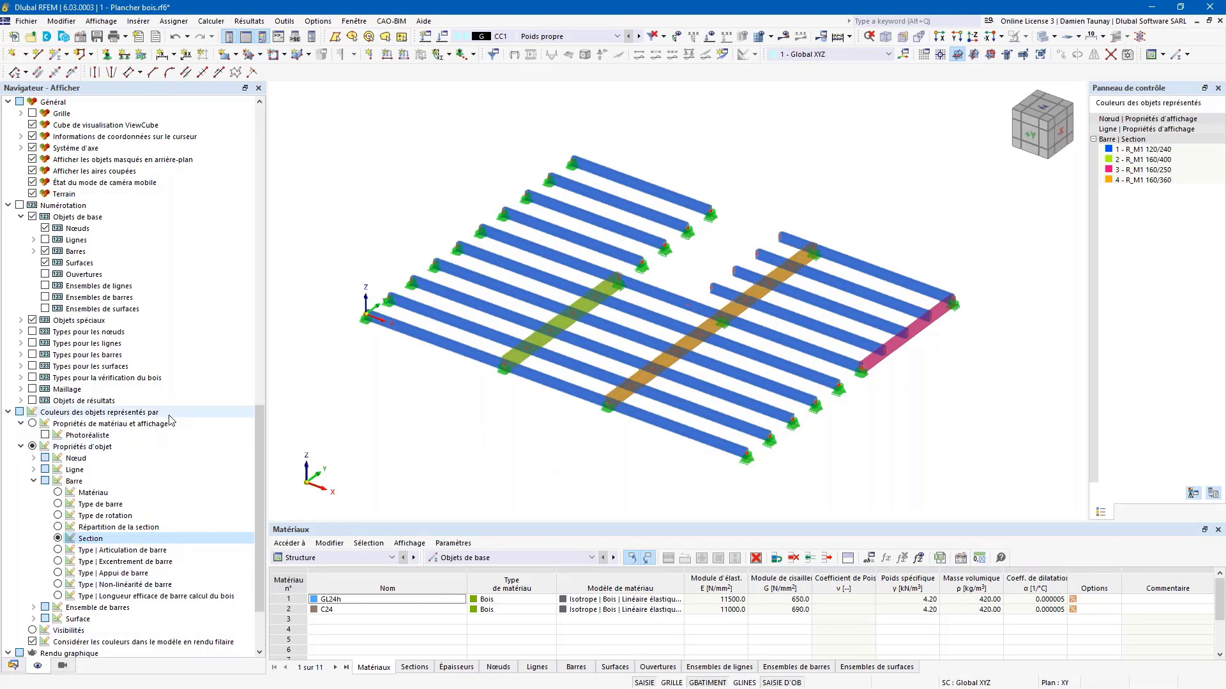
scroll(168, 434, up, 5)
scroll(168, 435, up, 15)
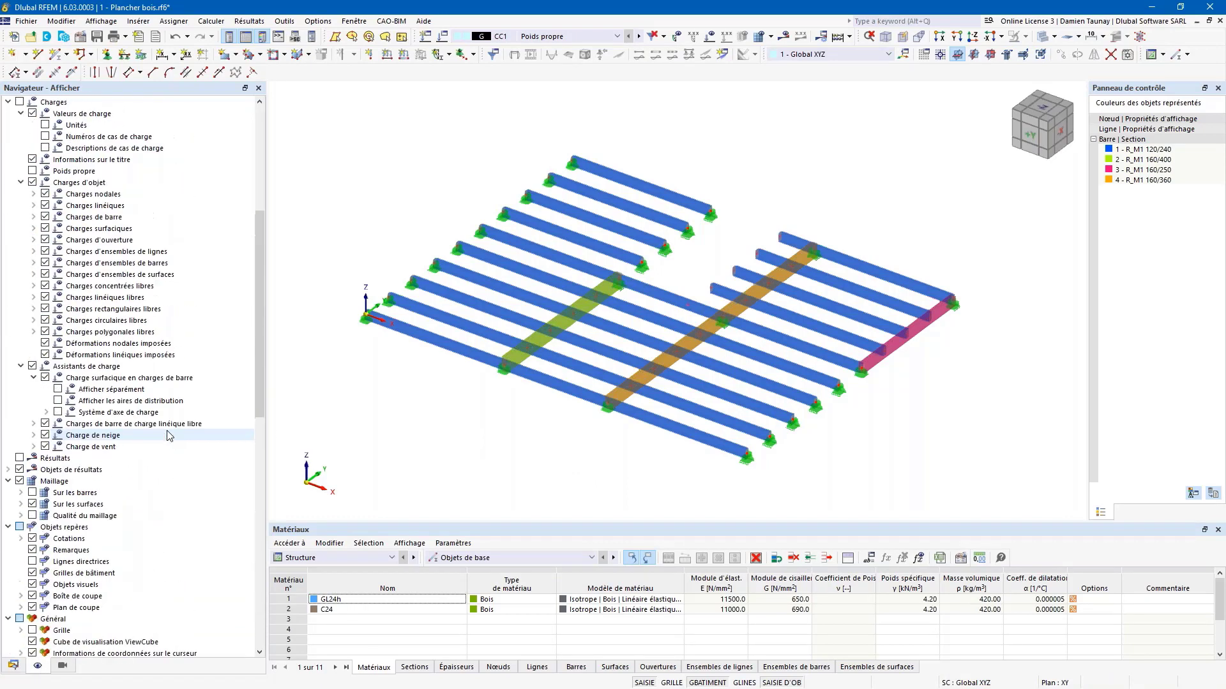
click(13, 666)
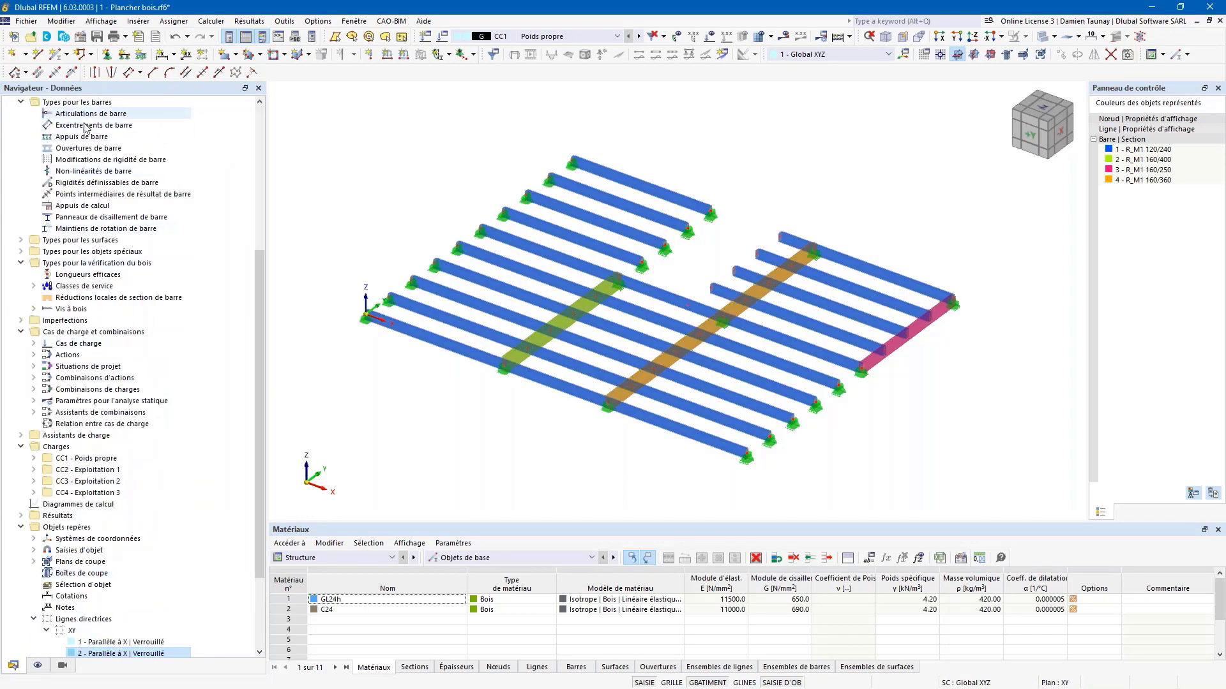
scroll(127, 468, down, 2)
scroll(127, 468, up, 6)
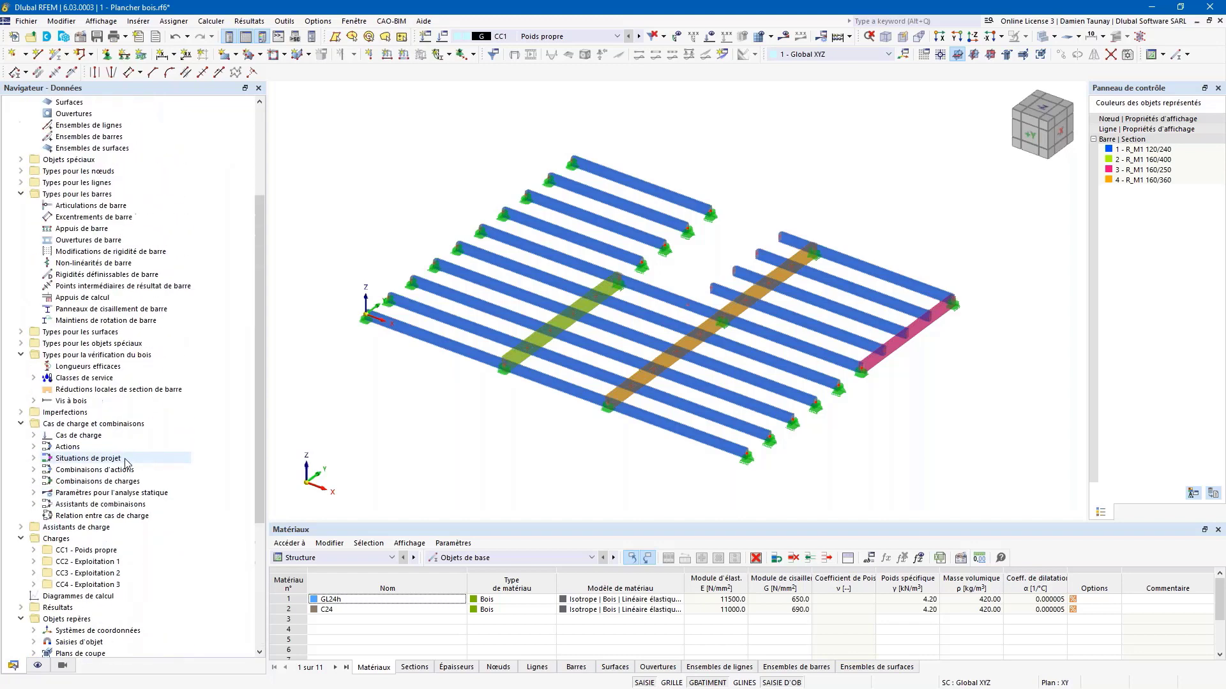
click(21, 528)
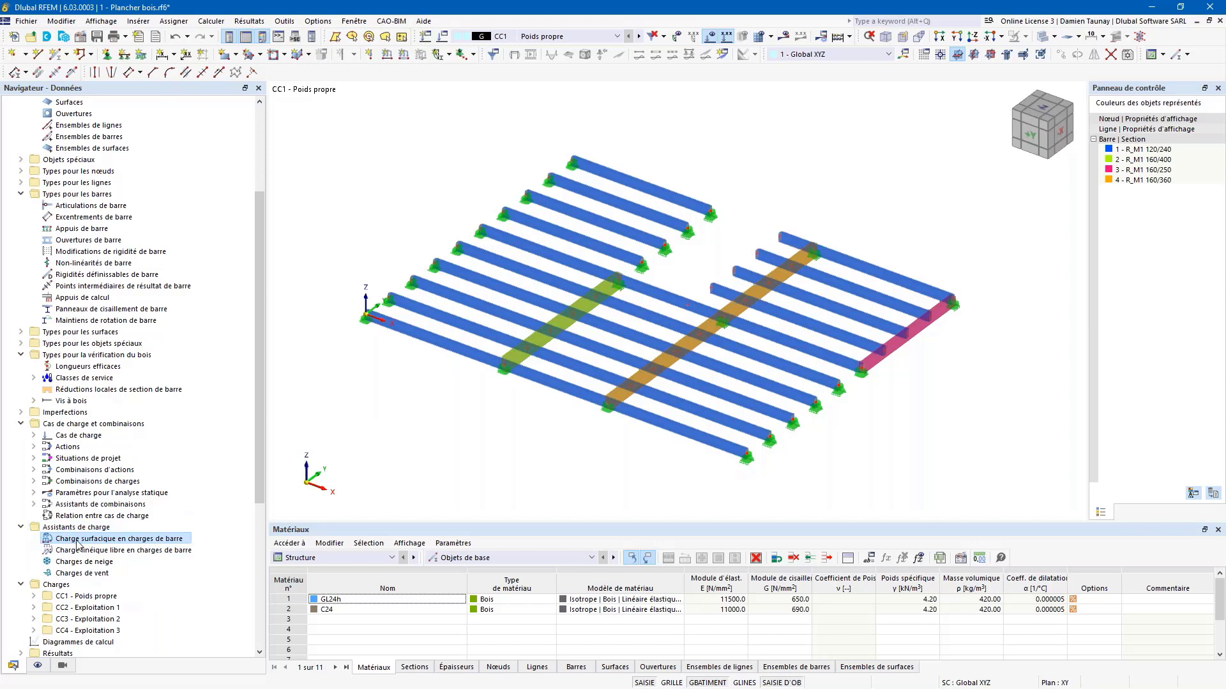
click(107, 541)
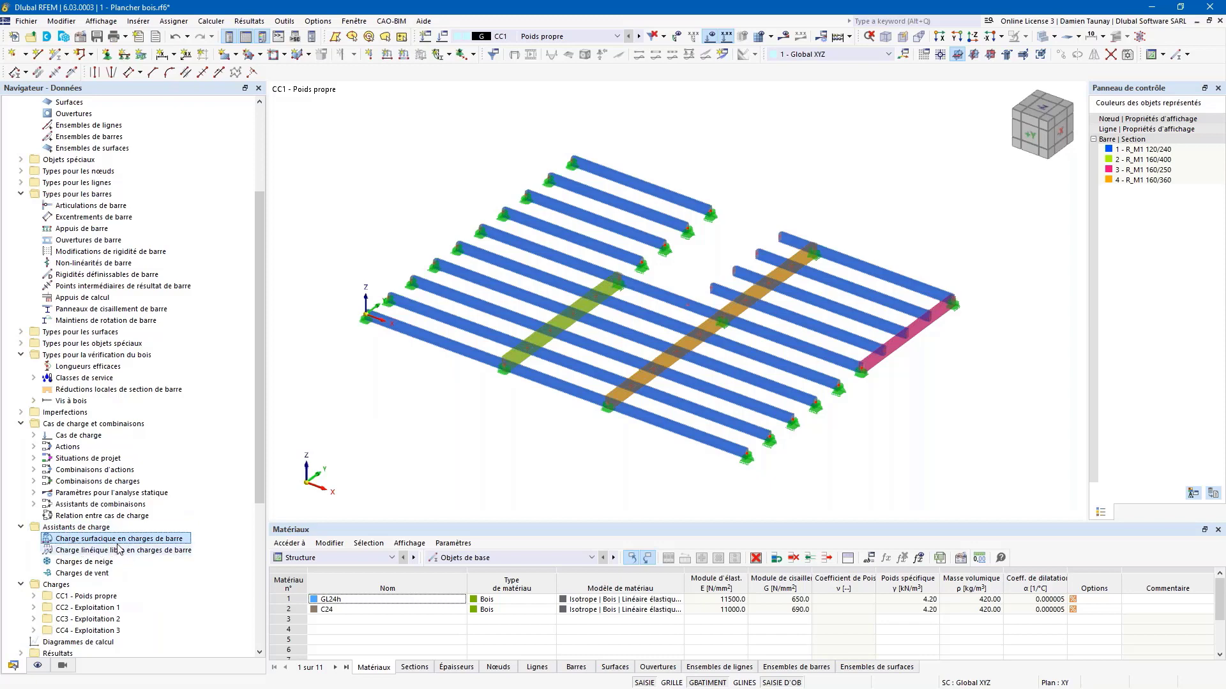
double_click(121, 543)
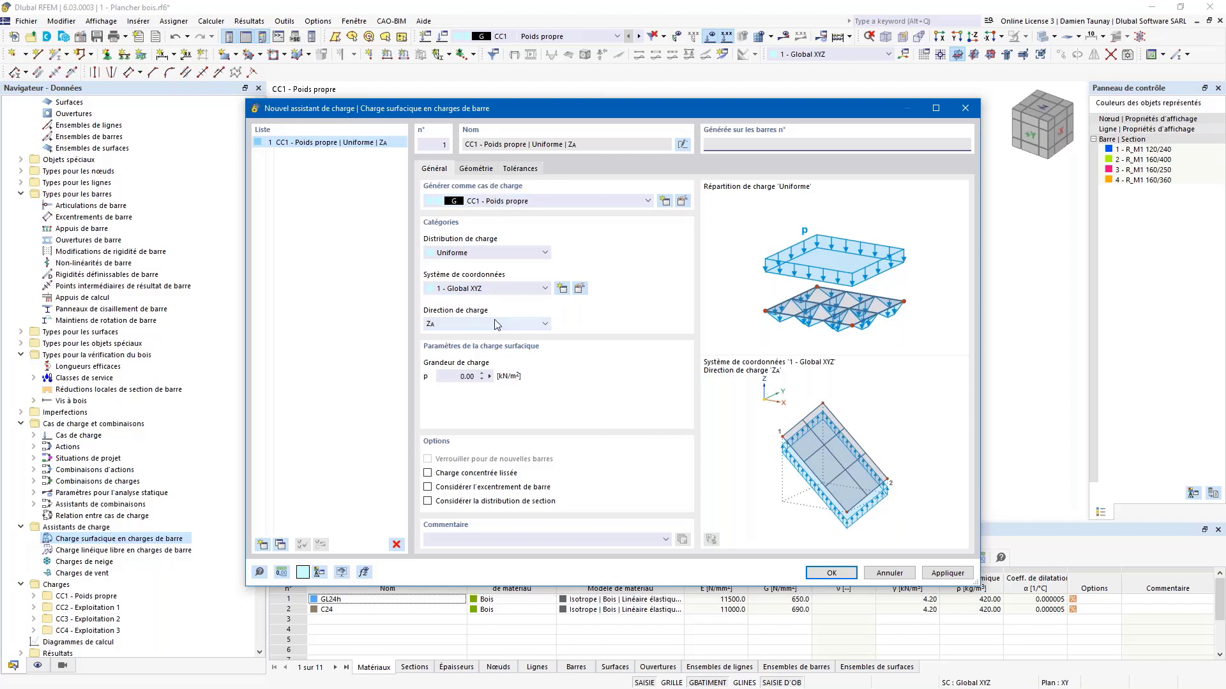
click(466, 377)
drag(460, 112, 613, 91)
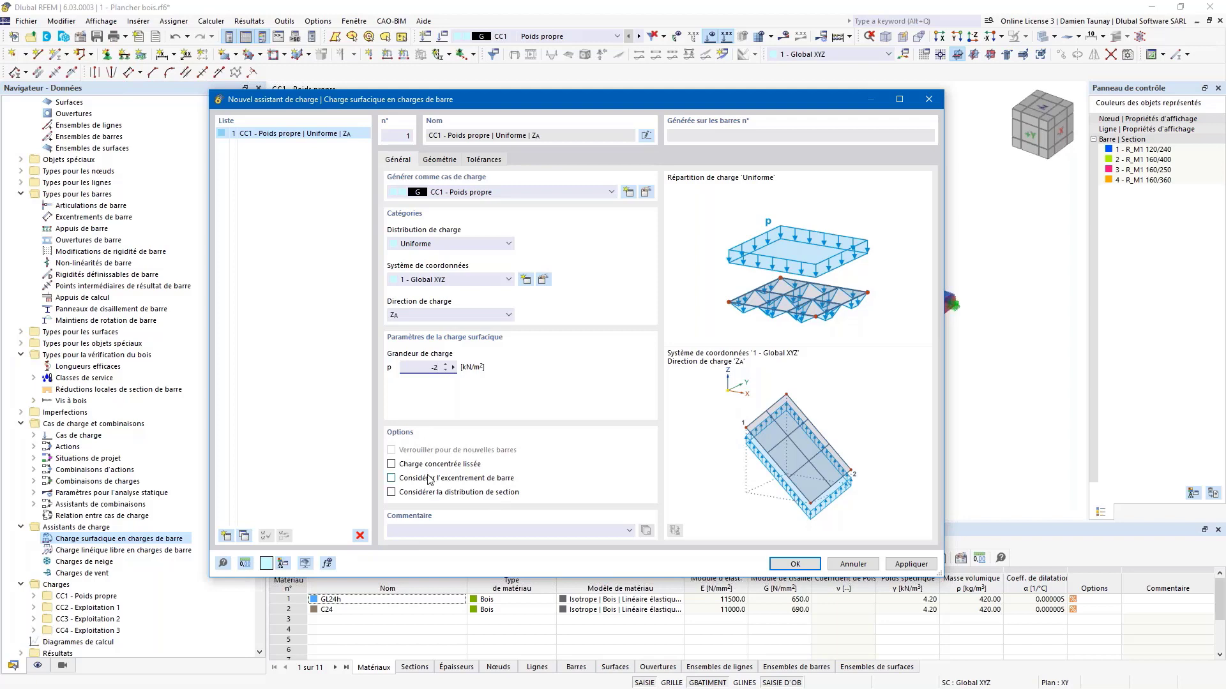
Define the wizard's load plane around the floor and its opening with corner nodes 1, 37, 38, 22, 46, 44, 40 and 4
click(440, 160)
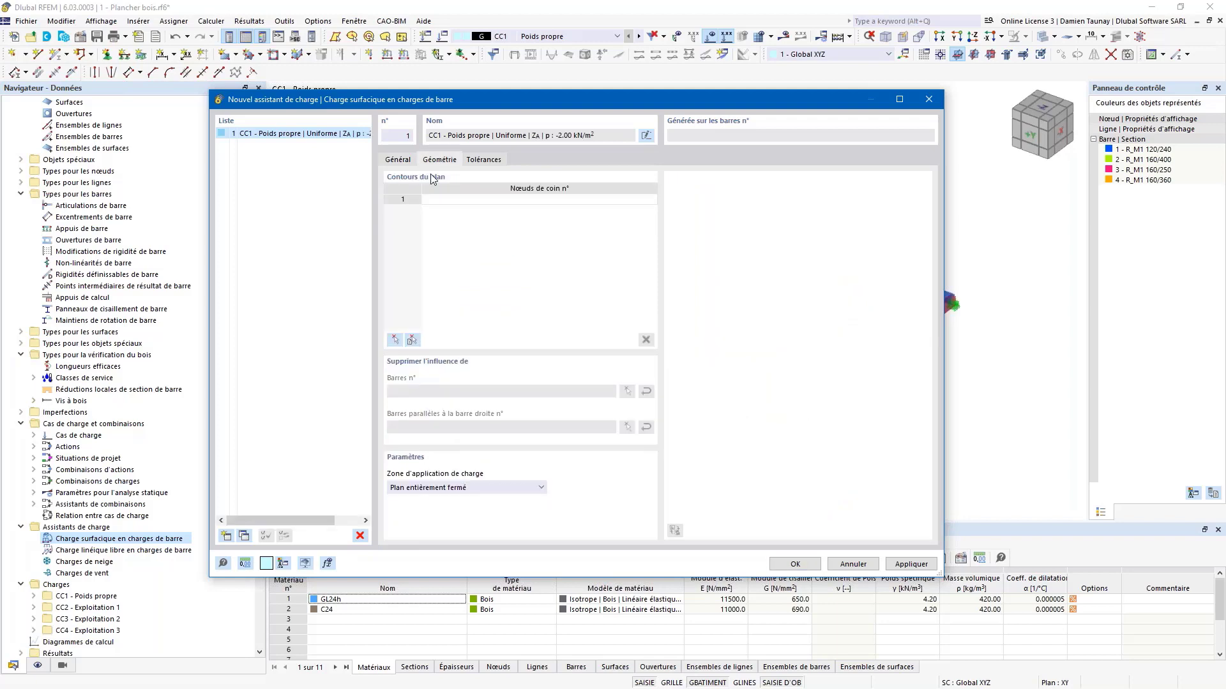
click(396, 339)
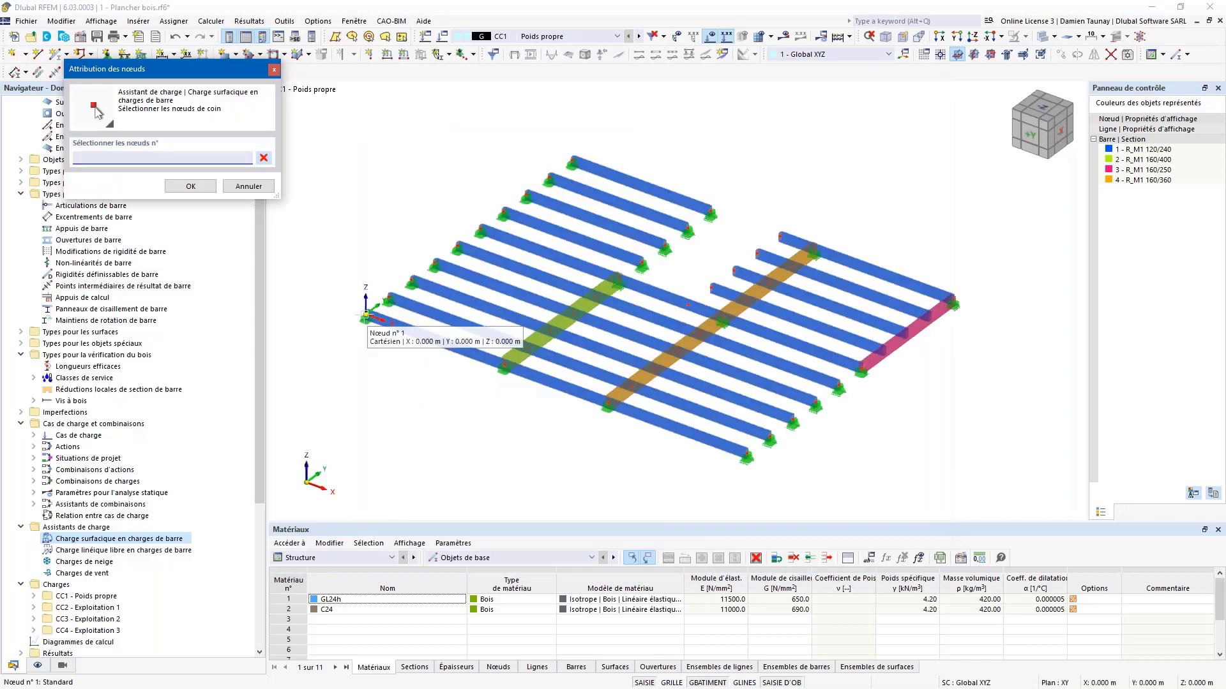
click(574, 163)
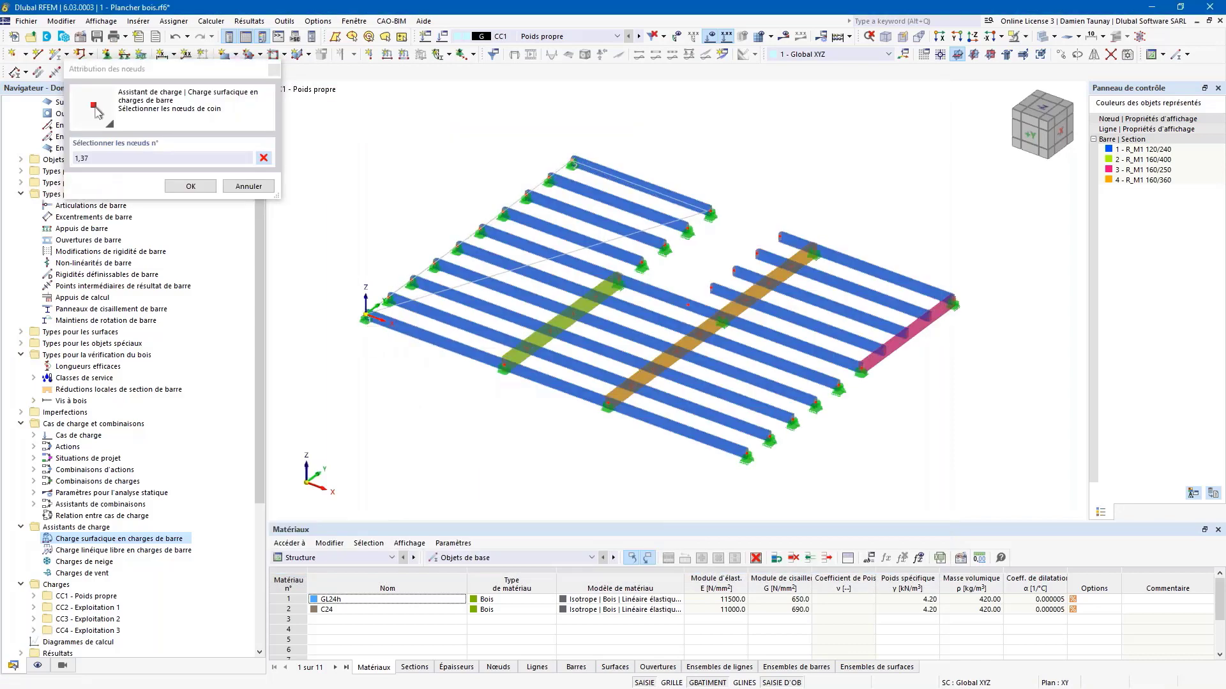
click(710, 213)
click(618, 279)
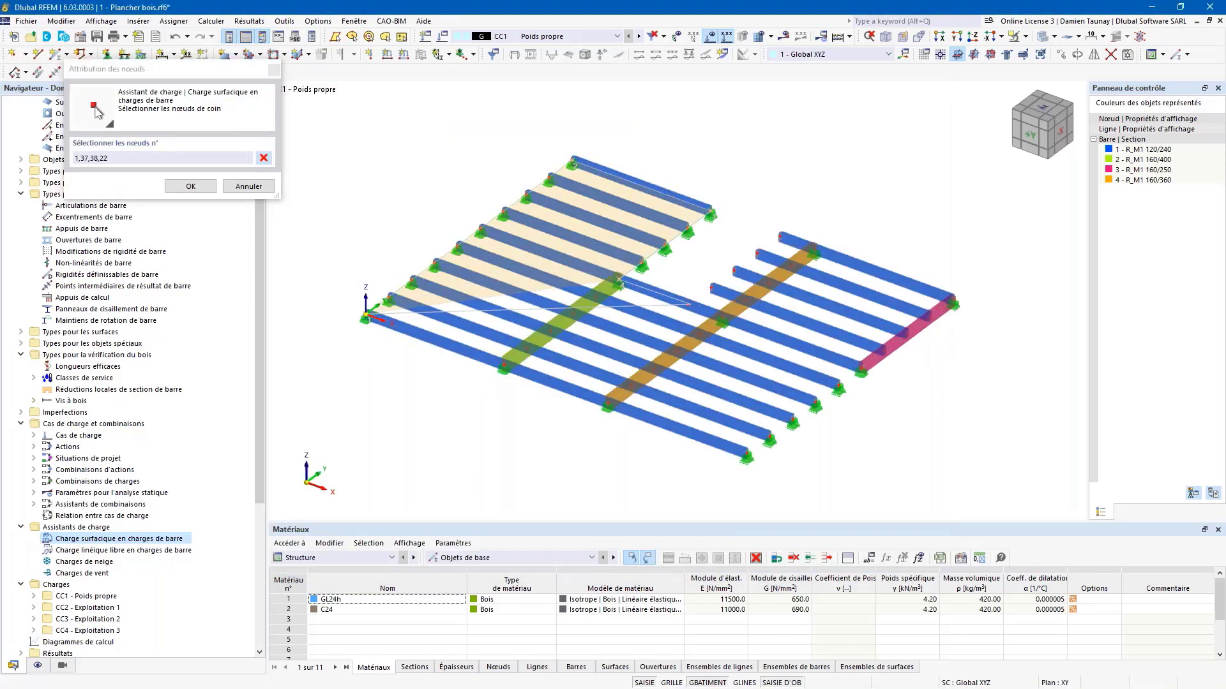
click(691, 310)
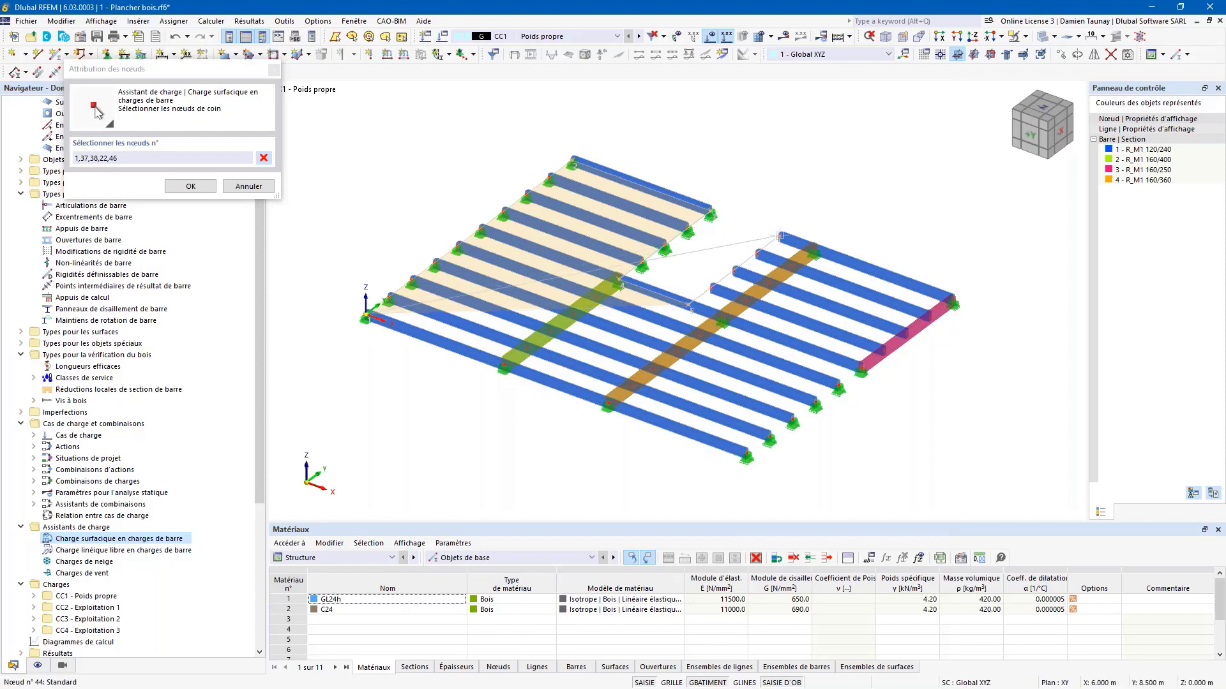
click(780, 238)
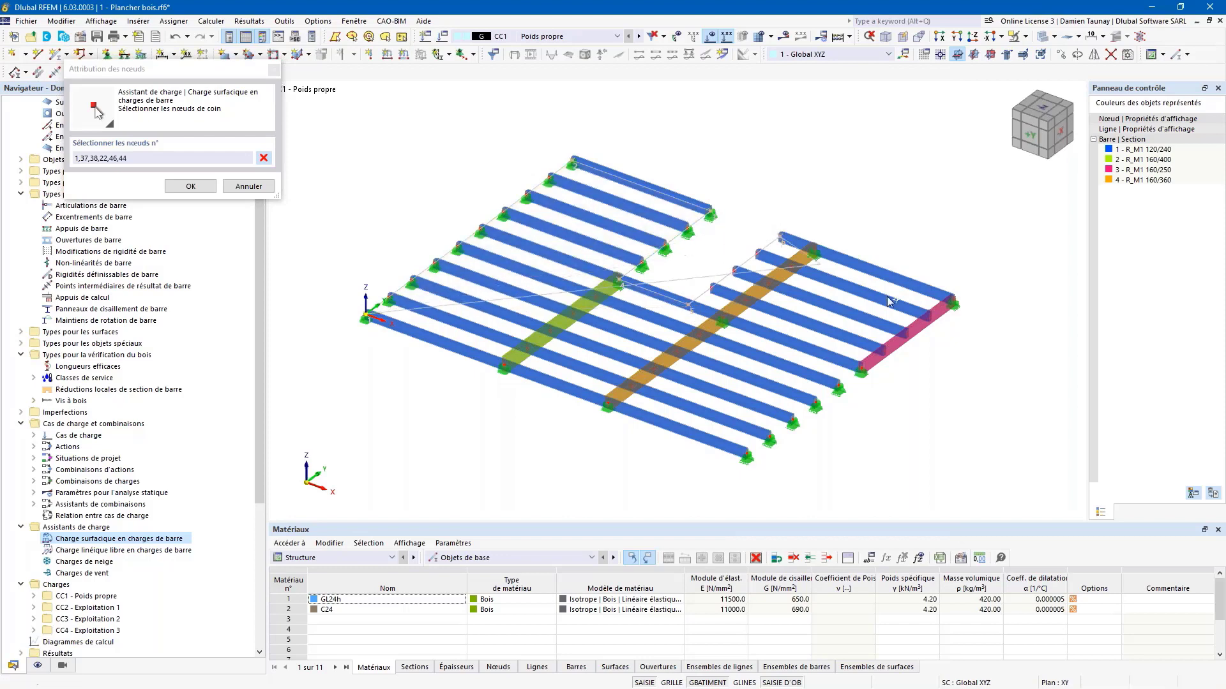
click(953, 303)
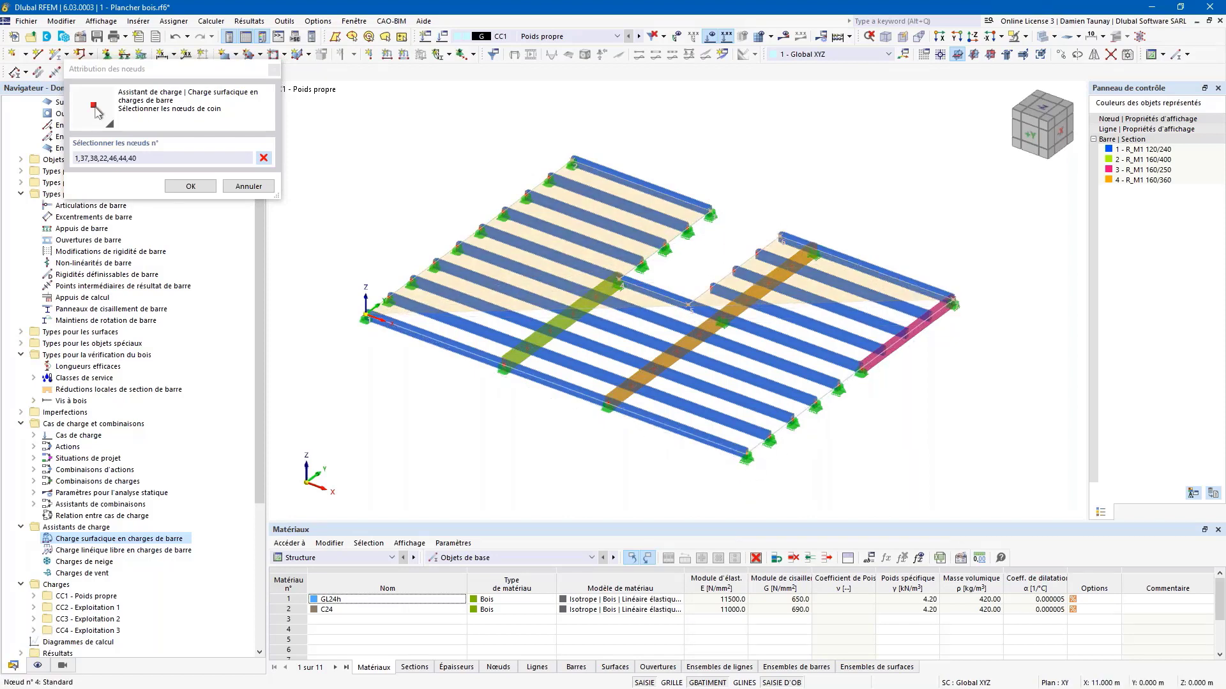
click(748, 455)
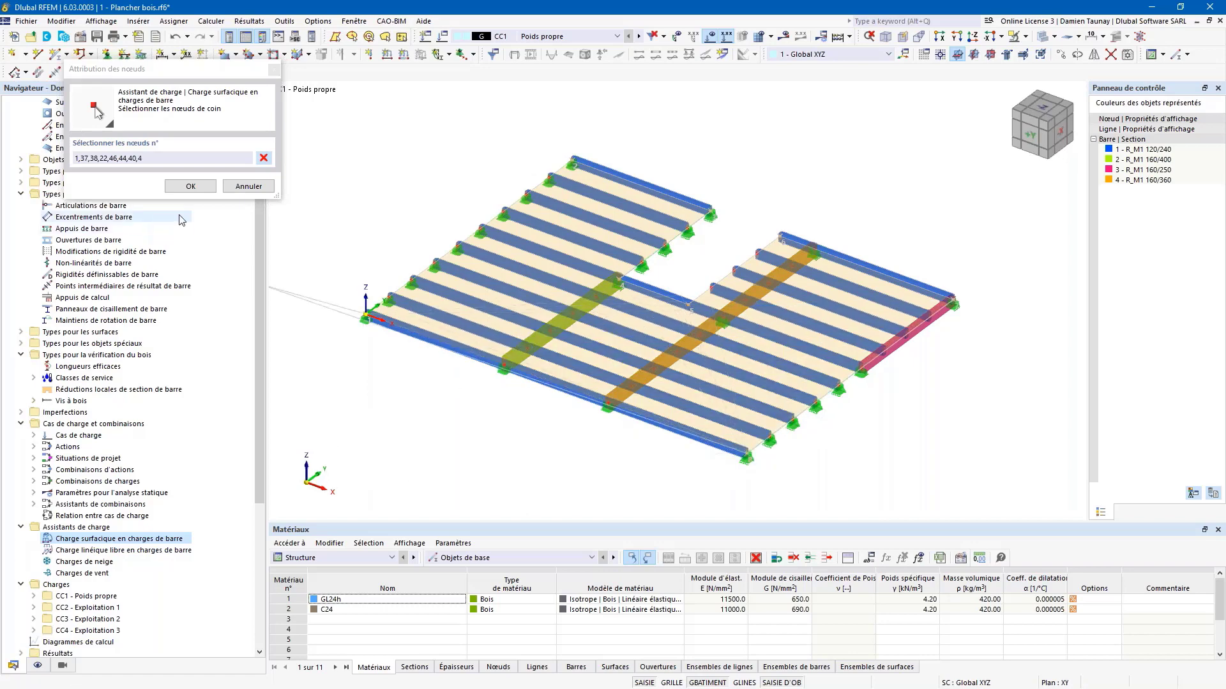
click(189, 187)
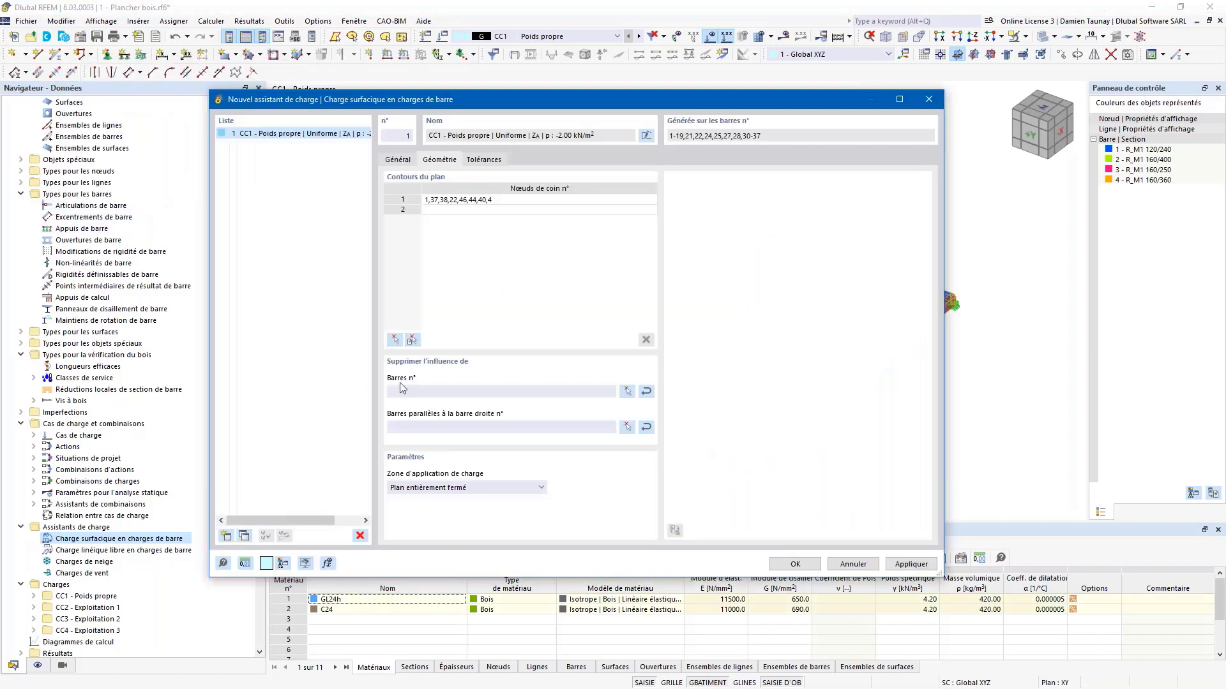
Exclude the members parallel to support beam 35 from the load distribution and apply the wizard
click(627, 426)
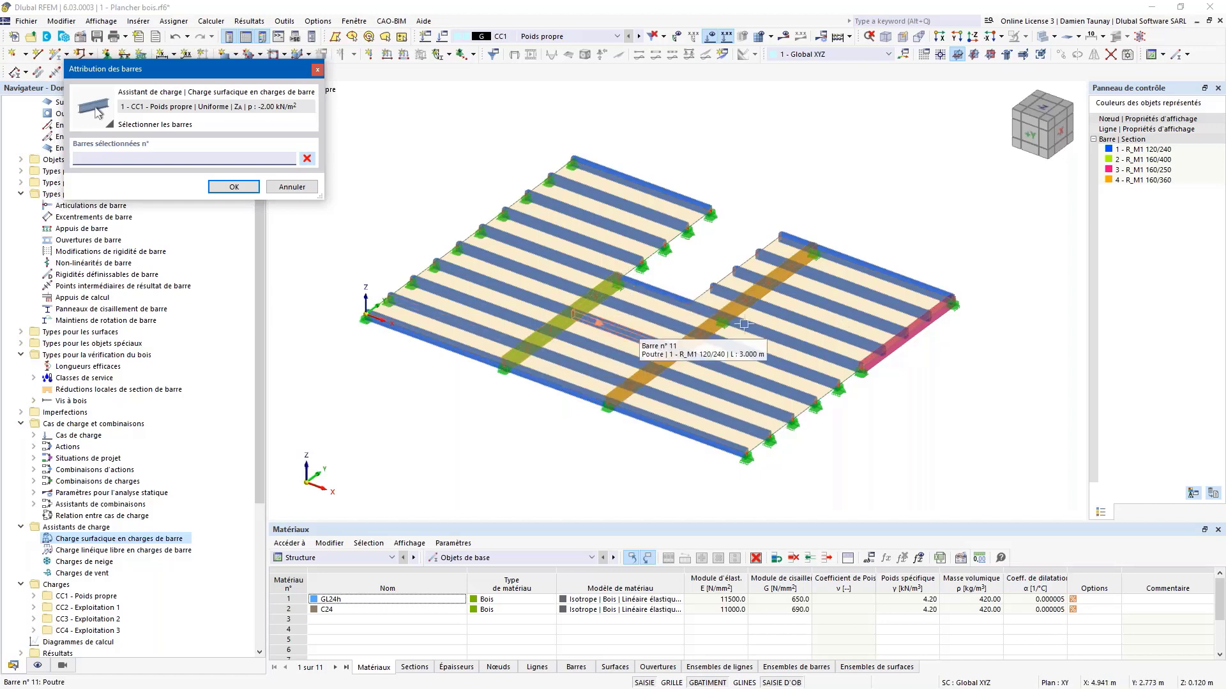
click(579, 321)
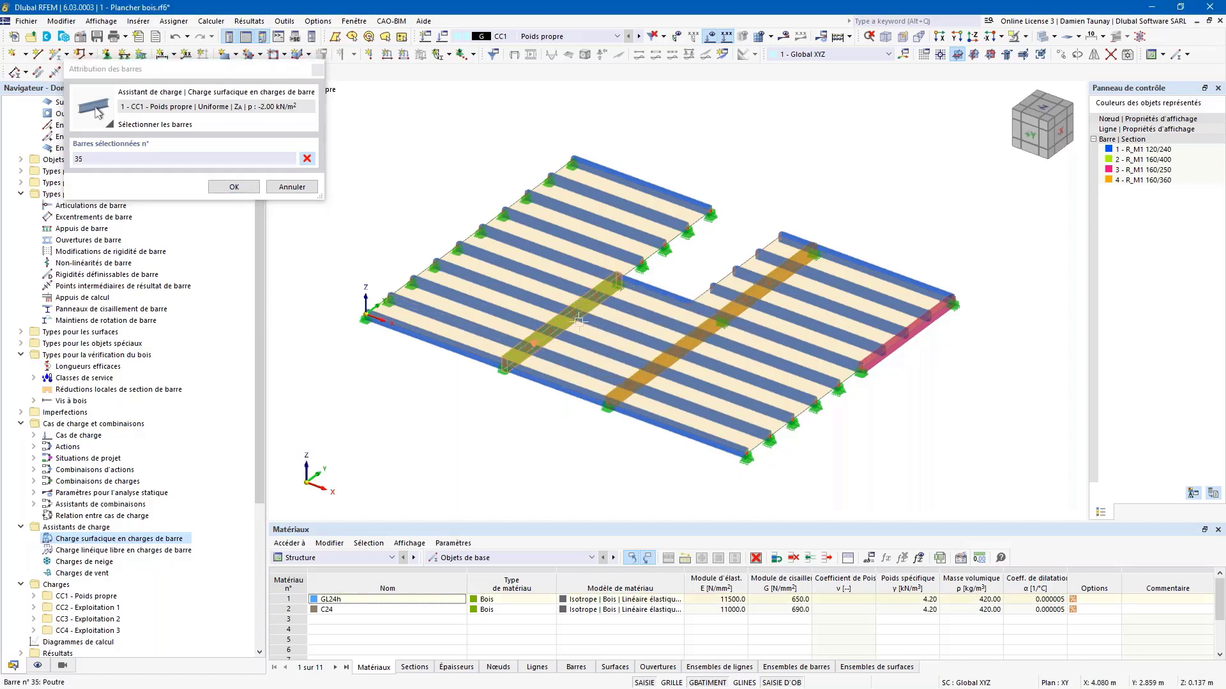
click(234, 187)
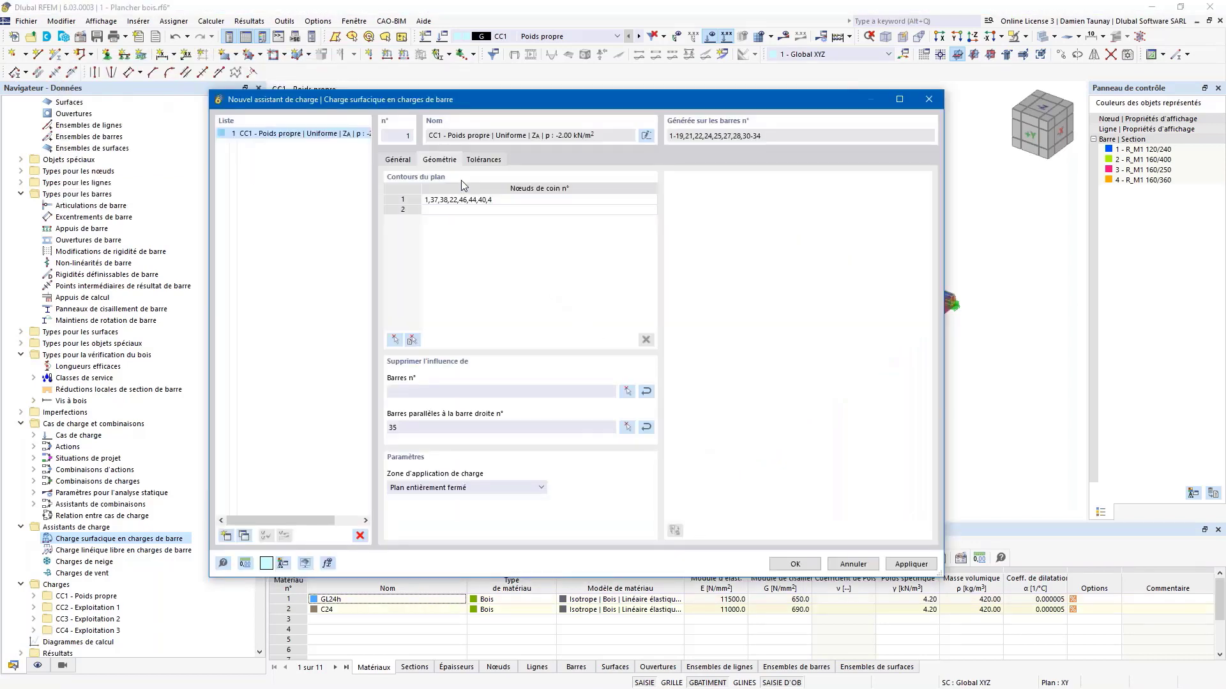
click(401, 162)
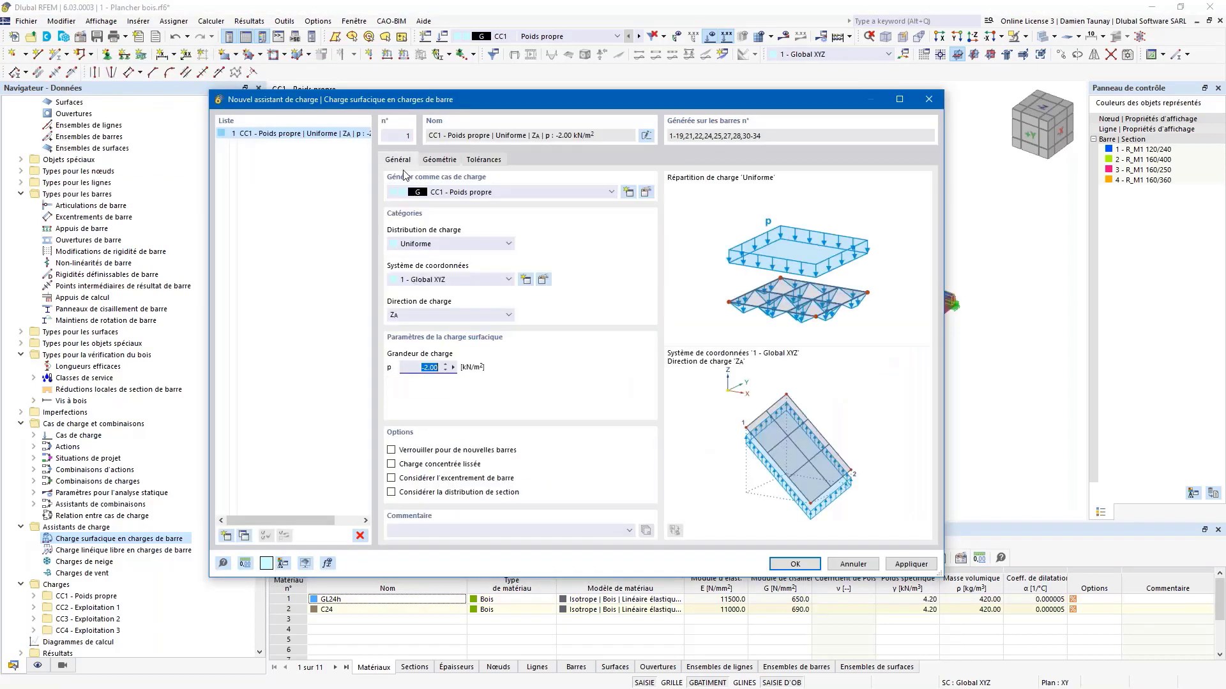
click(904, 565)
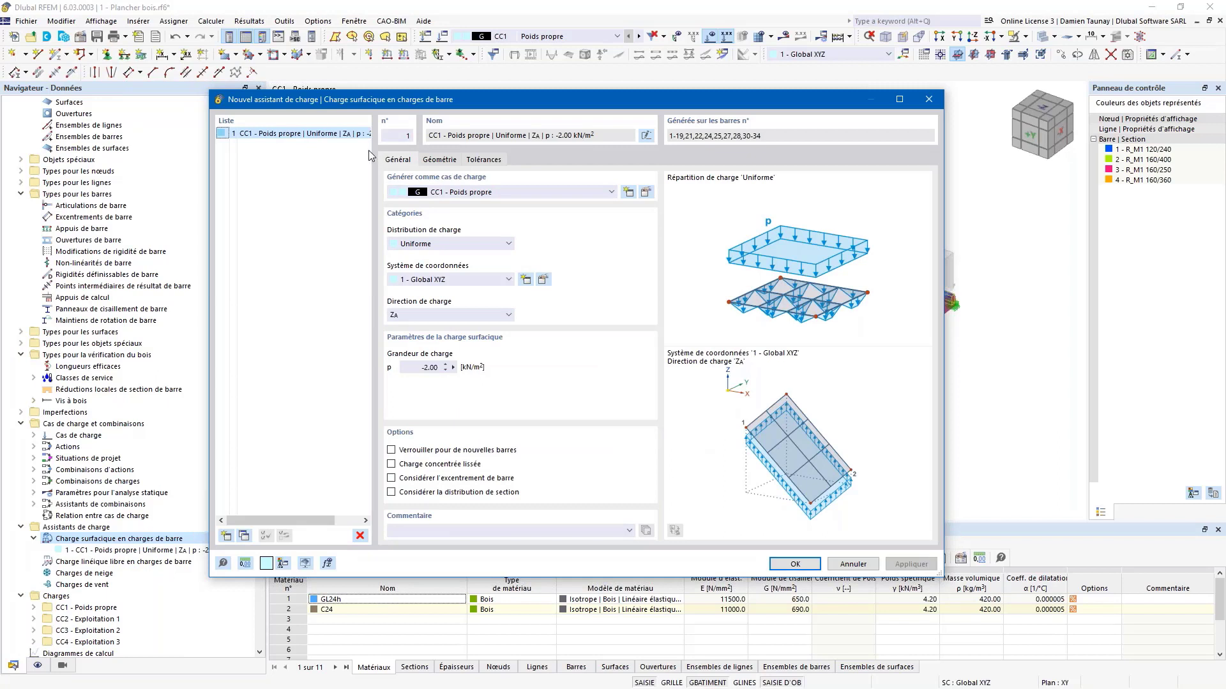
Copy the load wizard, assign the copy to CC2 - Exploitation 1 and set its load magnitude to -2.5 kN/m²
click(244, 536)
click(455, 192)
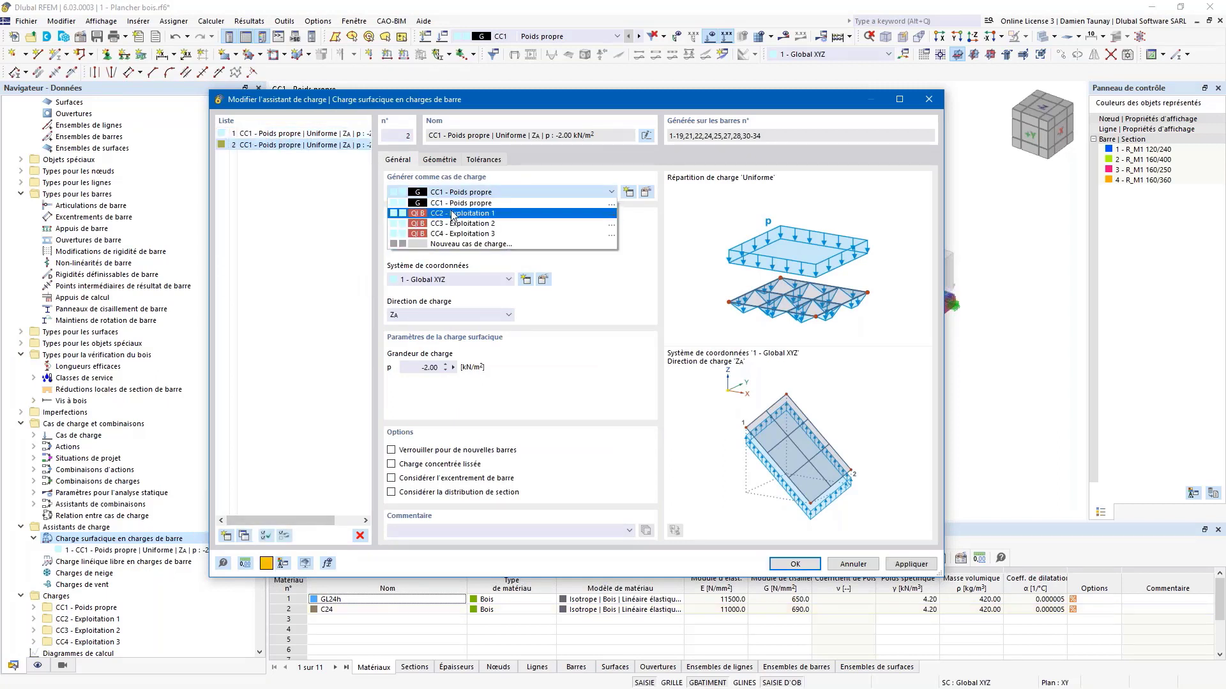
click(453, 216)
double_click(430, 368)
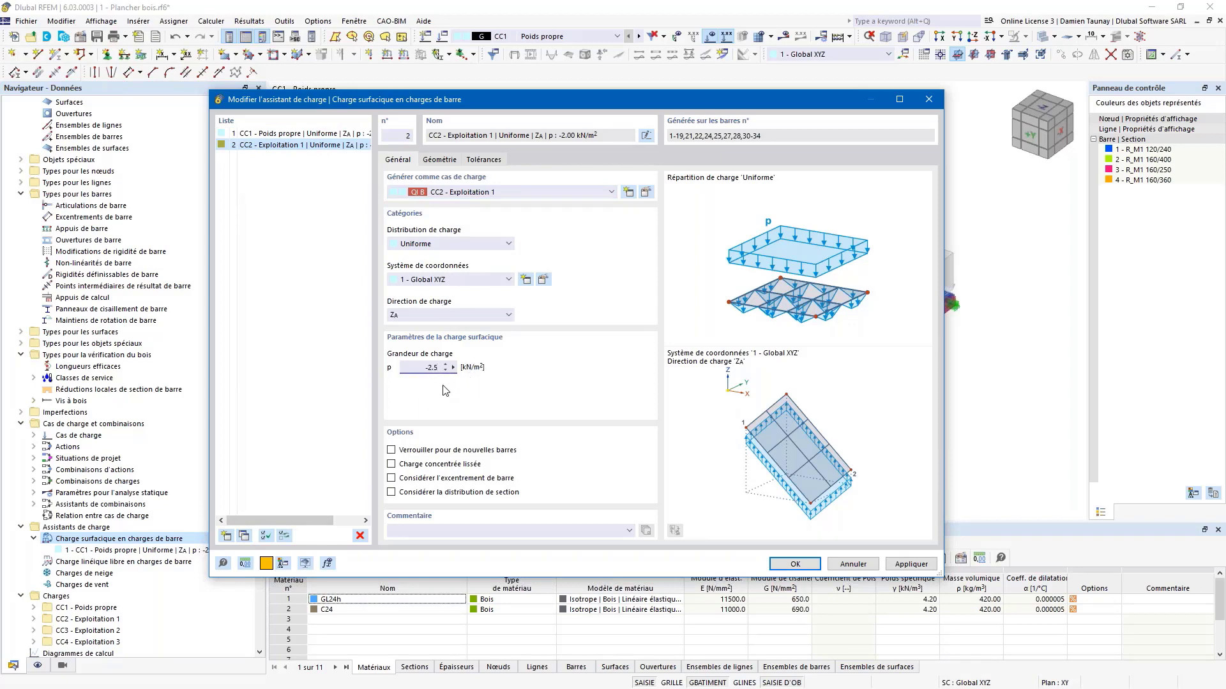
Redefine the CC2 - Exploitation 1 wizard's load plane with corner nodes 1, 37, 38 and 2, remove the old contour and apply it
click(440, 160)
click(394, 341)
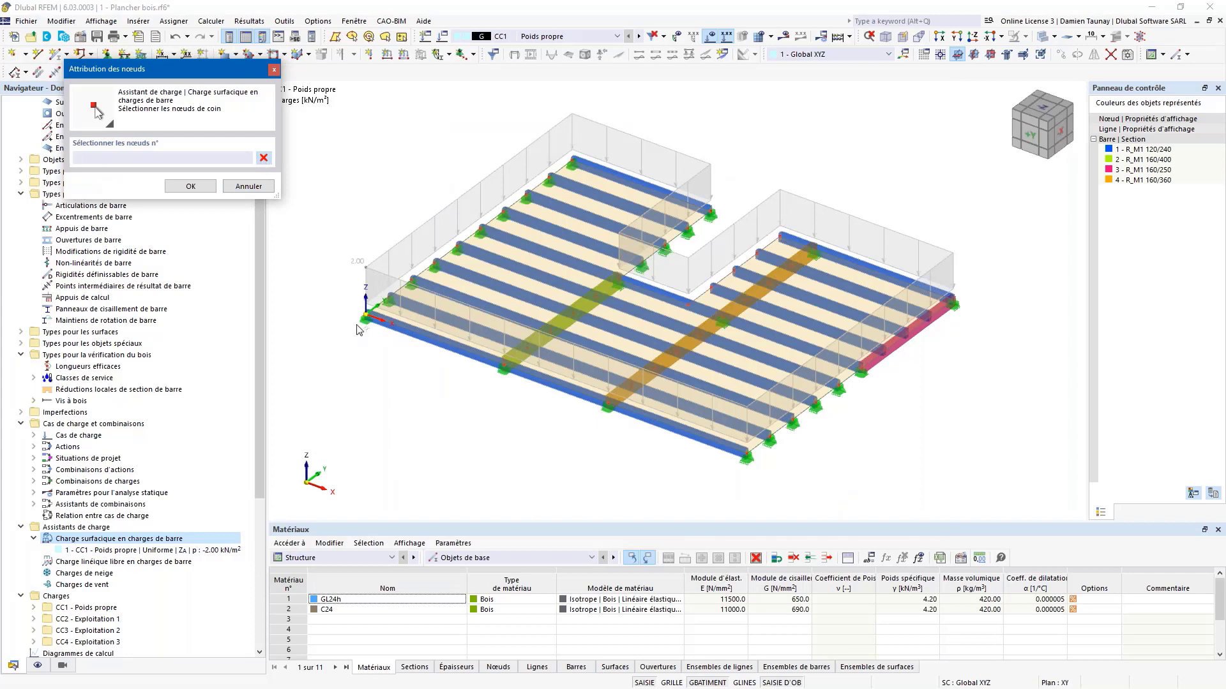
click(365, 317)
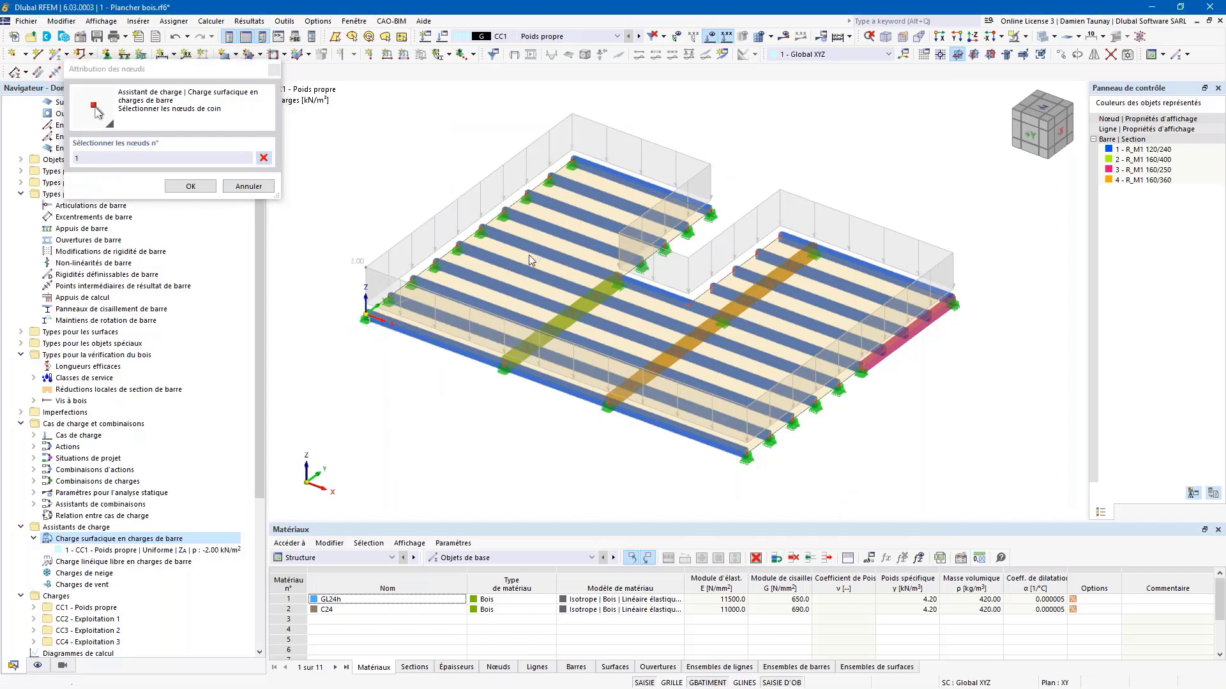
click(710, 214)
click(710, 212)
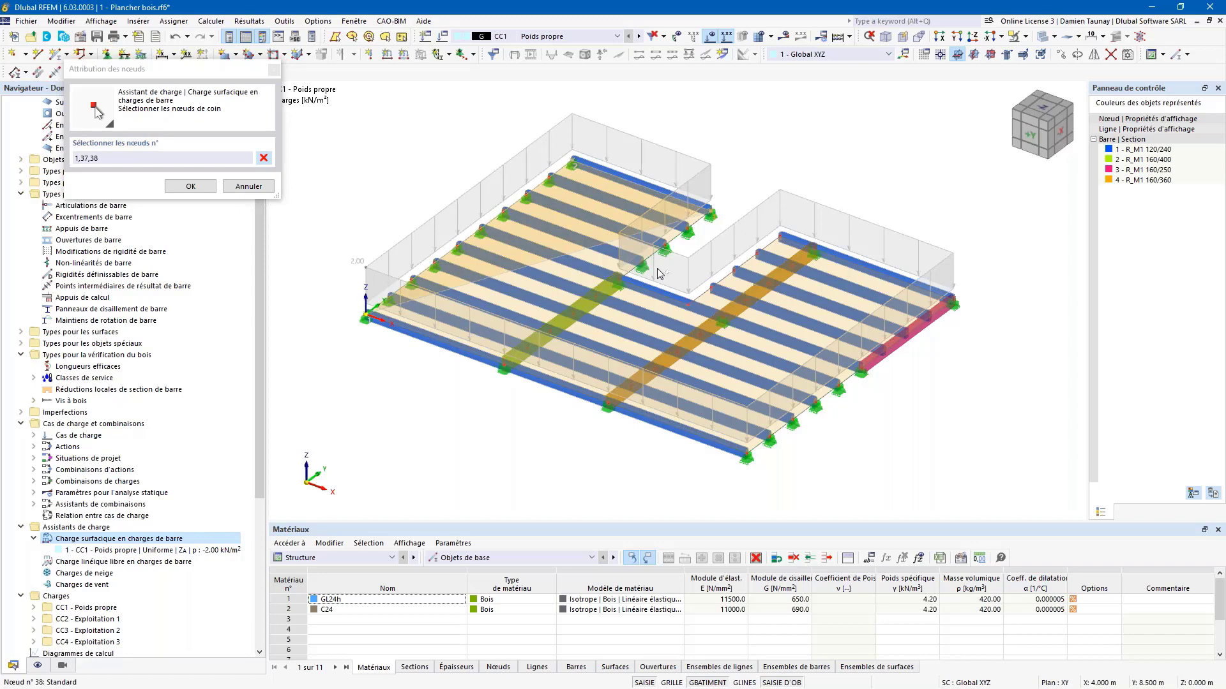
click(504, 367)
click(190, 186)
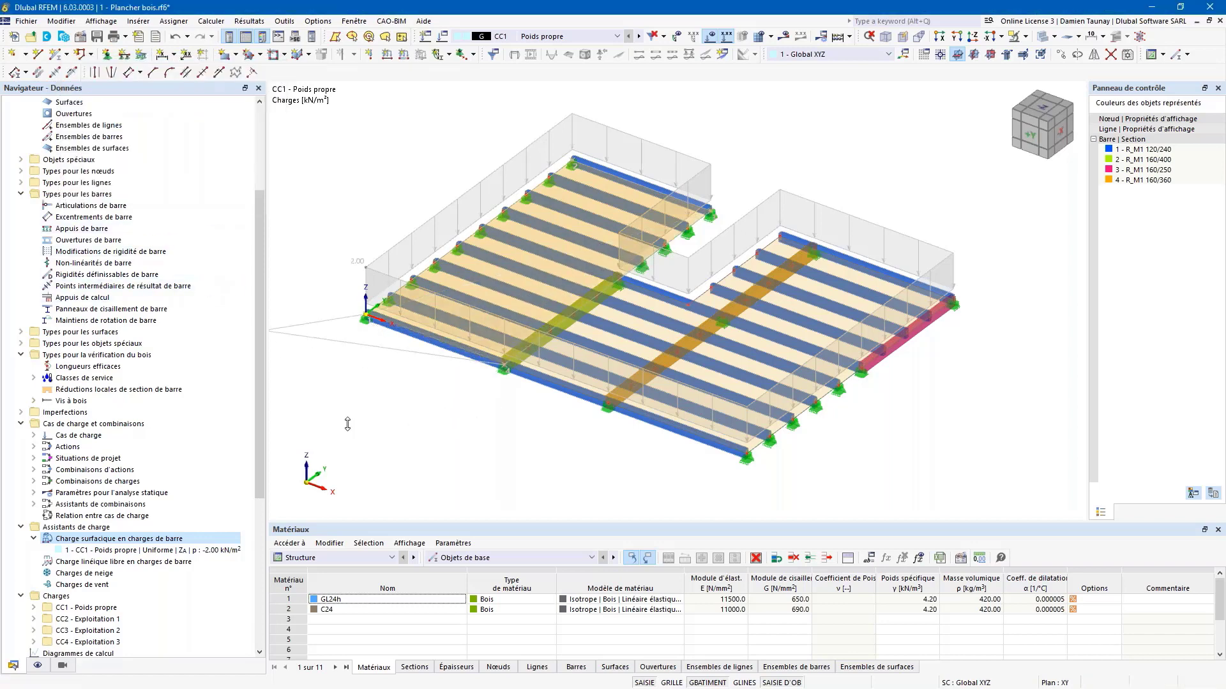
click(402, 199)
click(647, 340)
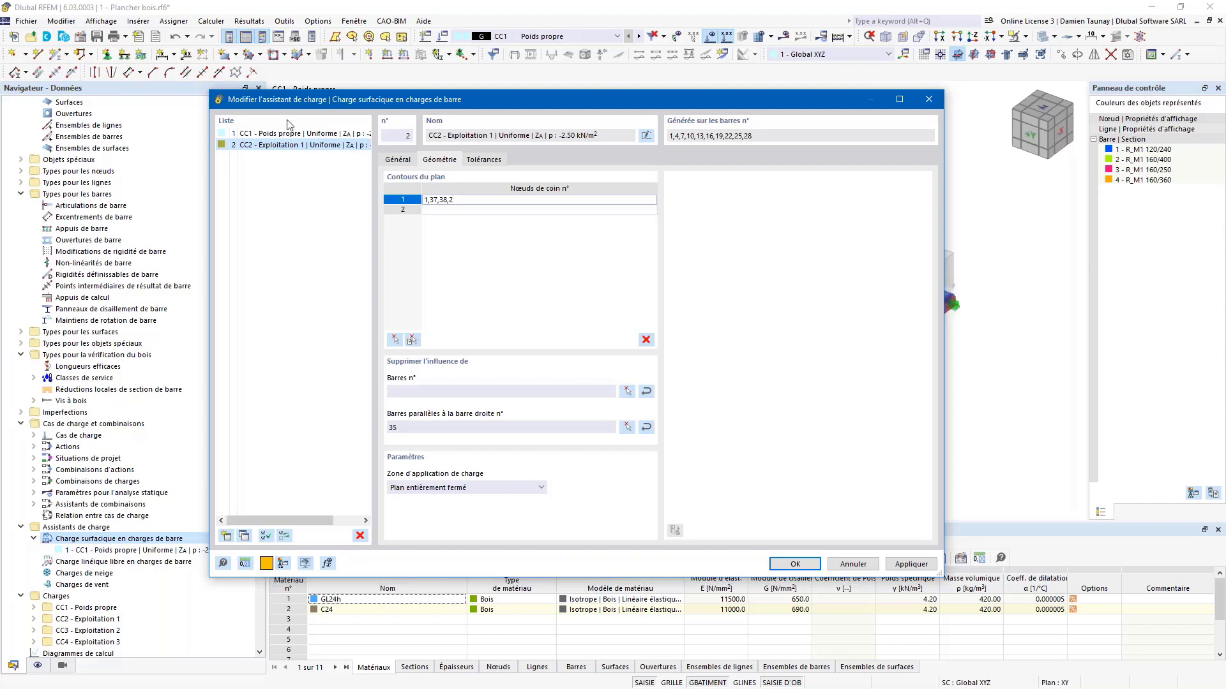
click(908, 565)
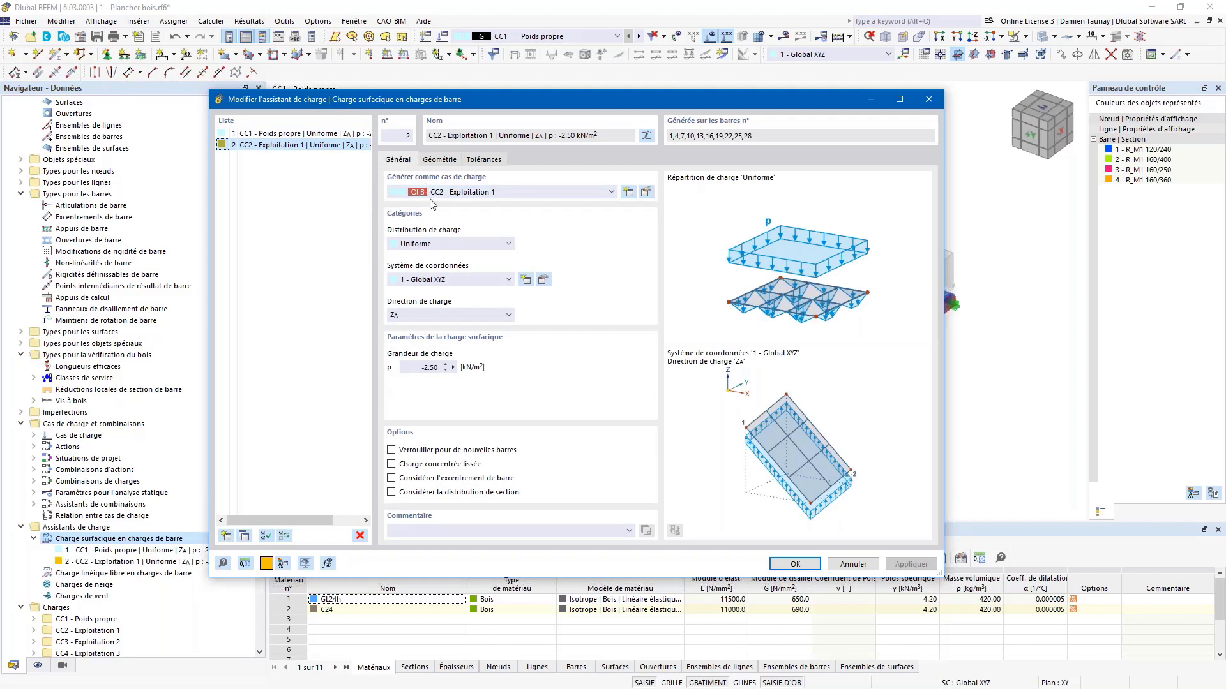
Copy the CC2 load wizard and assign the copy to load case CC3 - Exploitation 2
click(244, 536)
click(497, 193)
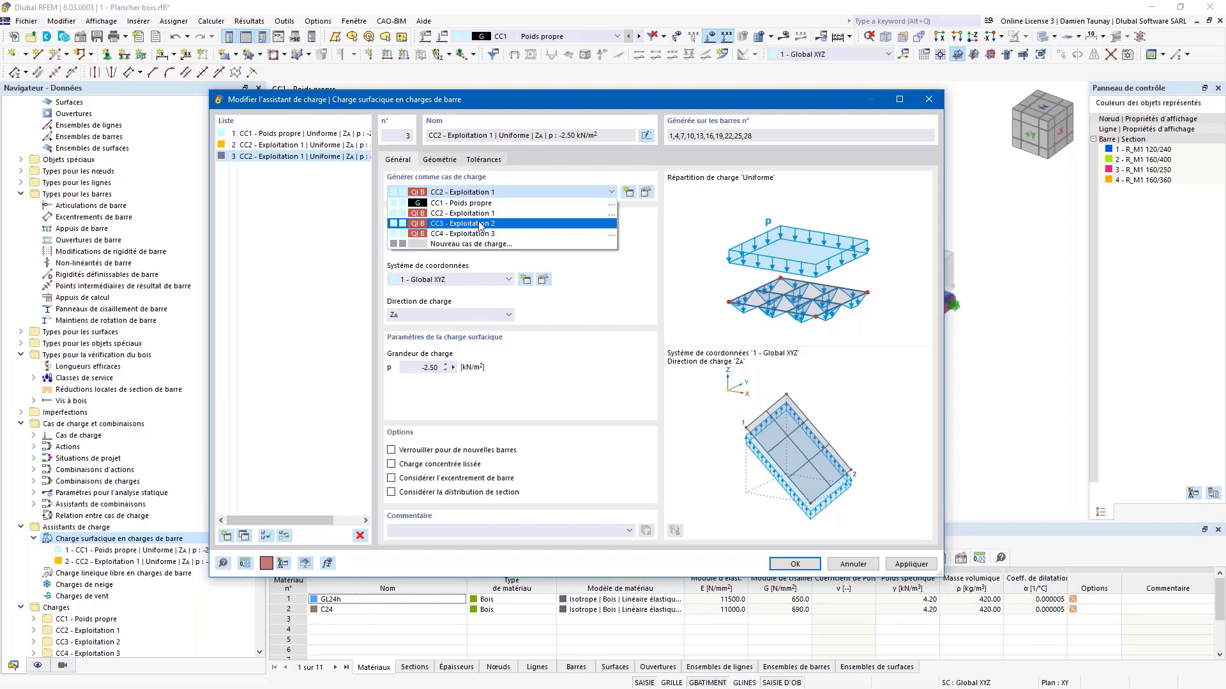
click(462, 224)
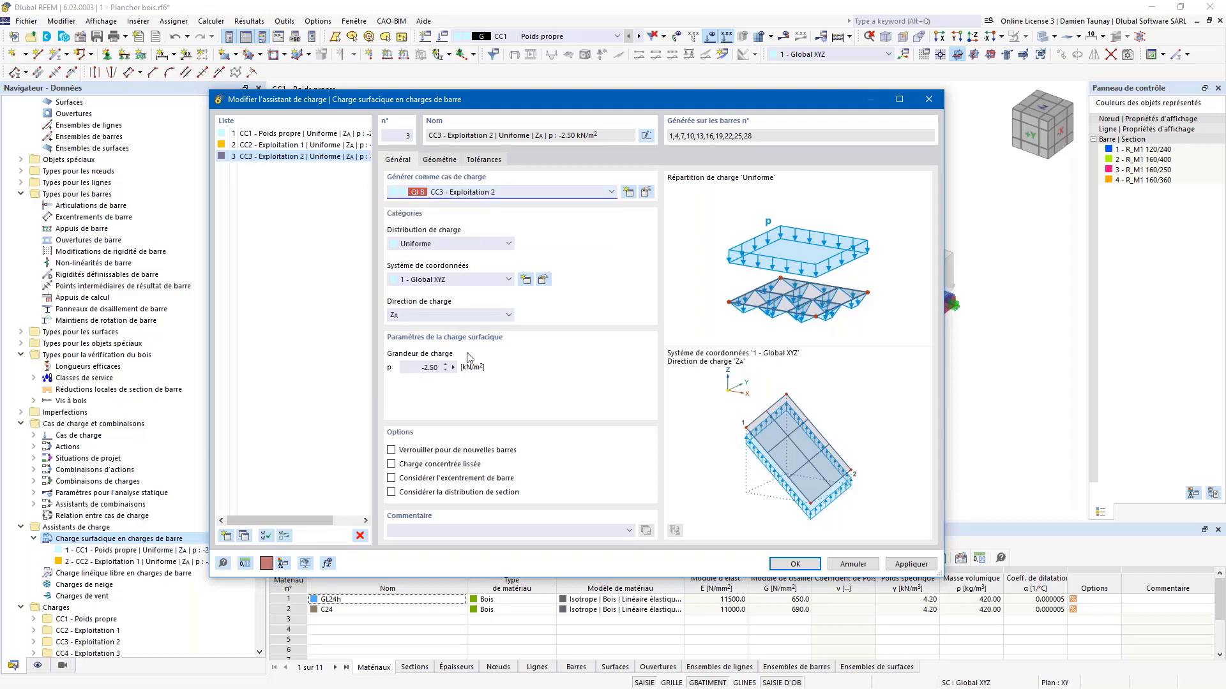
Replace the CC3 wizard's load plane with one defined by corner nodes 2, 22, 24 and 4, and apply it
click(440, 161)
click(456, 200)
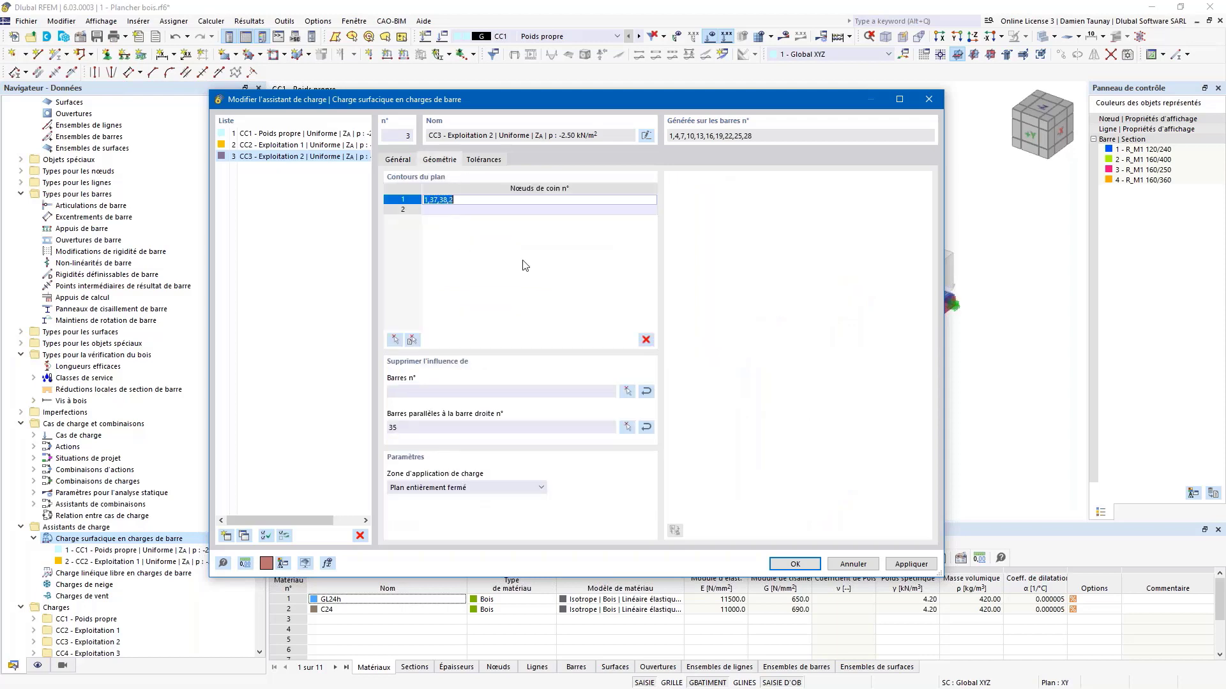
click(646, 339)
click(395, 340)
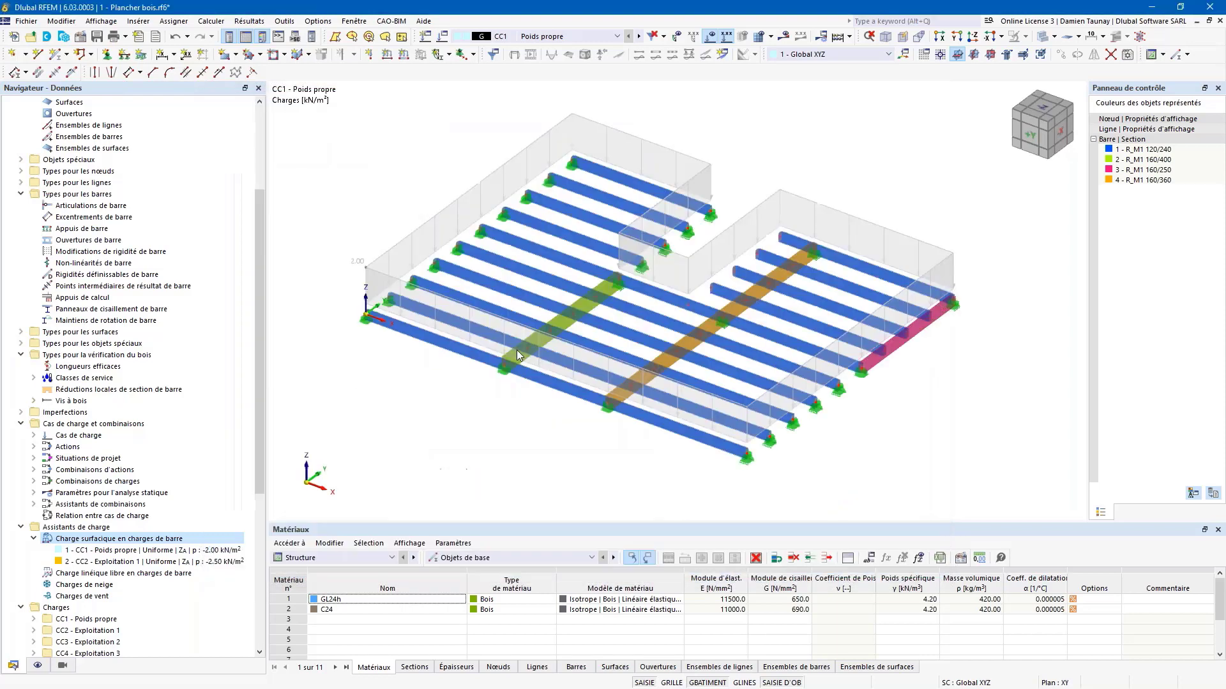
click(503, 365)
click(617, 279)
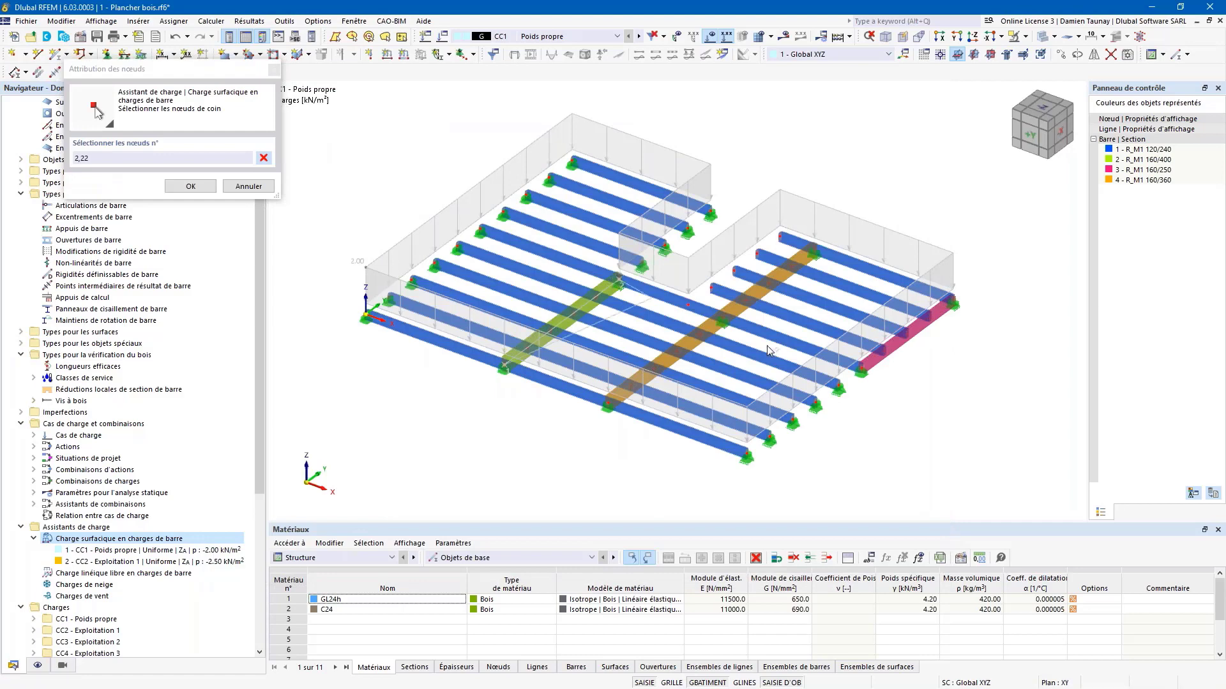
click(859, 367)
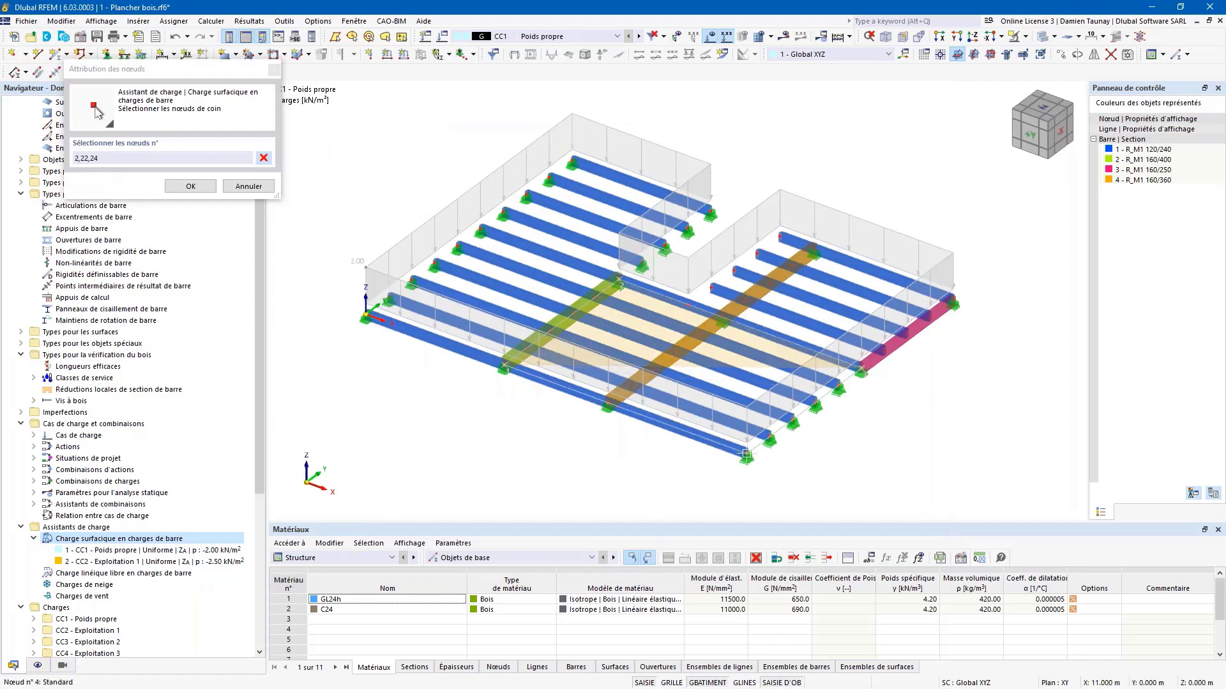
click(749, 441)
click(190, 187)
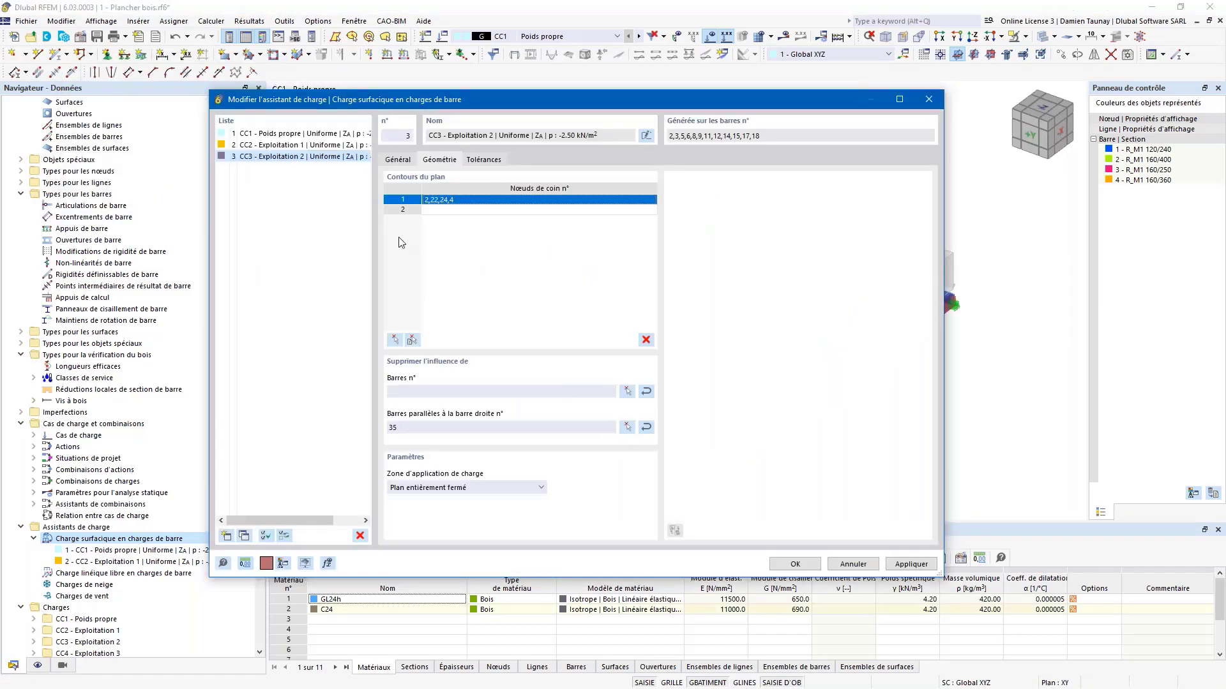
click(917, 565)
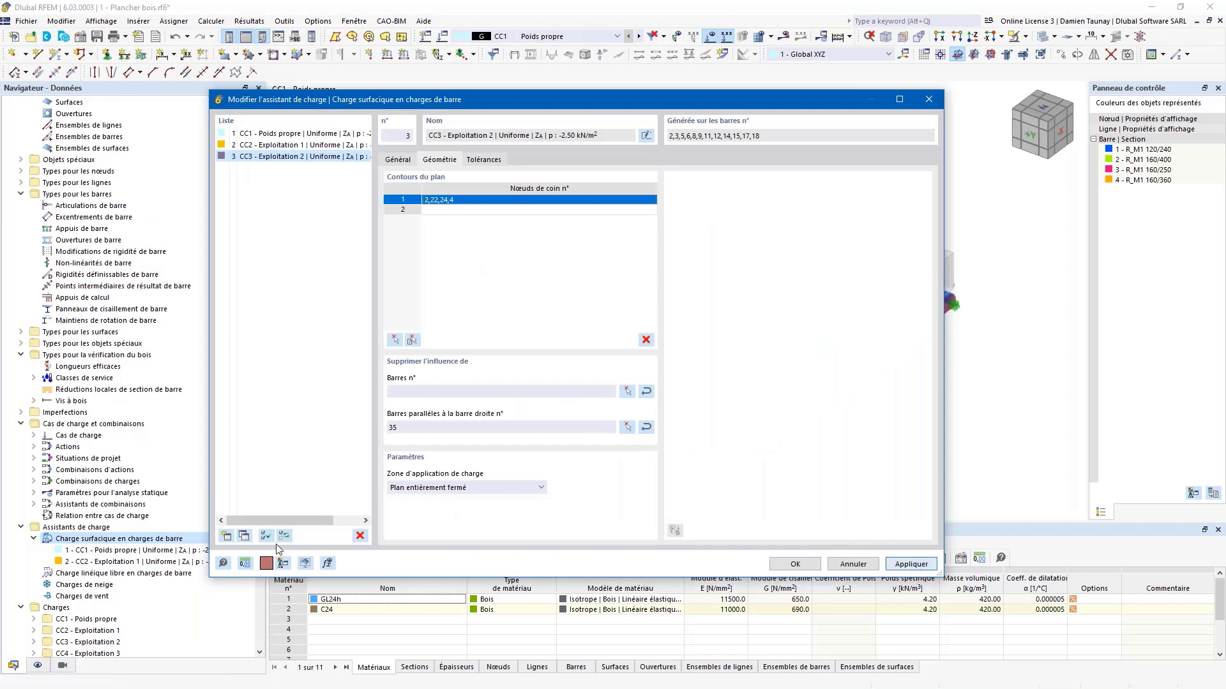
Copy the CC3 load wizard and assign the copy to load case CC4 - Exploitation 3
click(244, 536)
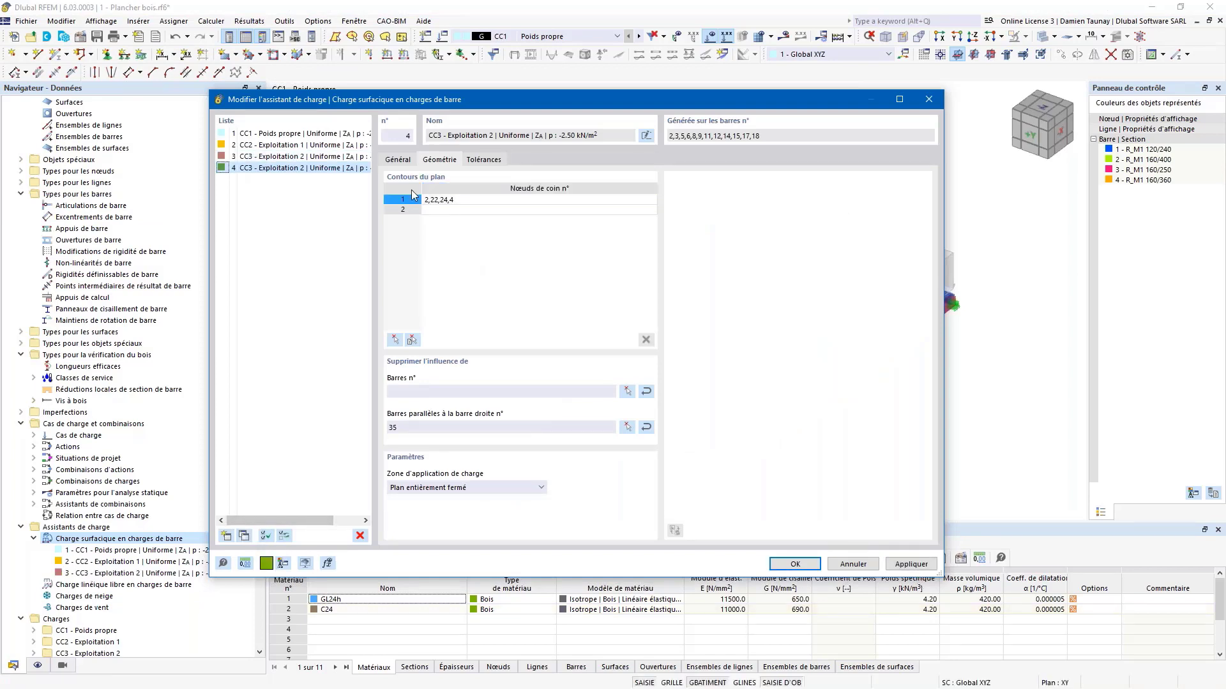
click(398, 160)
click(466, 192)
click(454, 231)
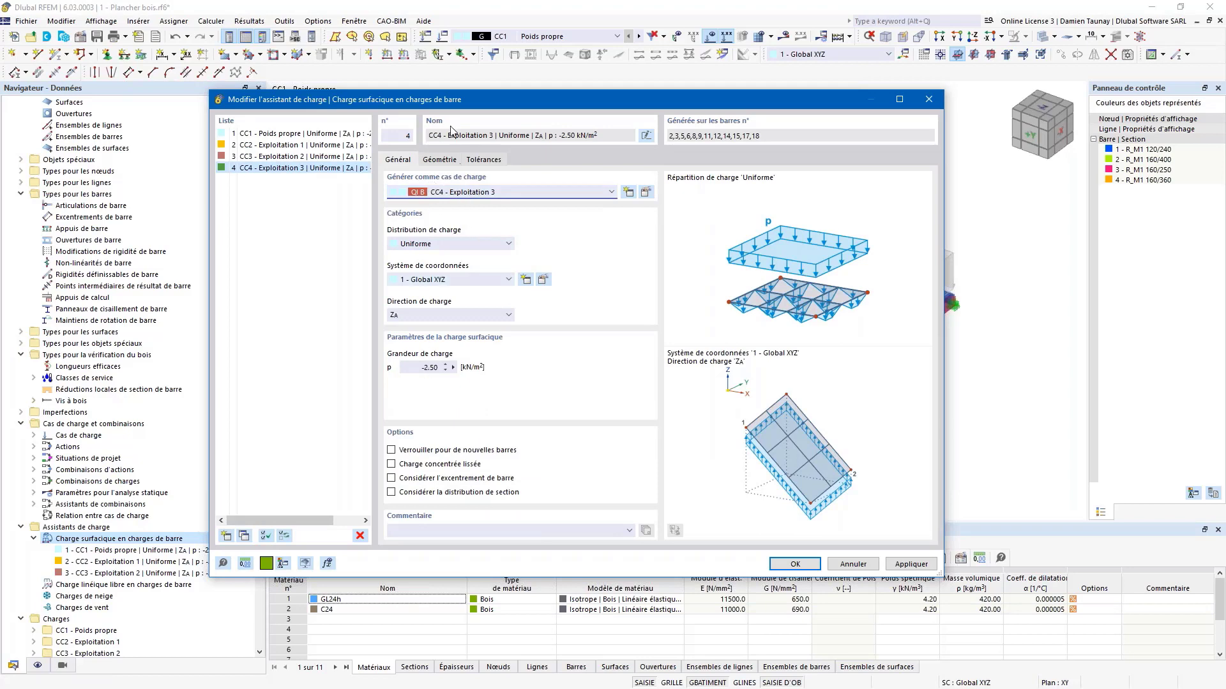
Replace the CC4 wizard's load plane with one defined by corner nodes 46, 44, 40 and 24, and confirm the load wizards
click(442, 162)
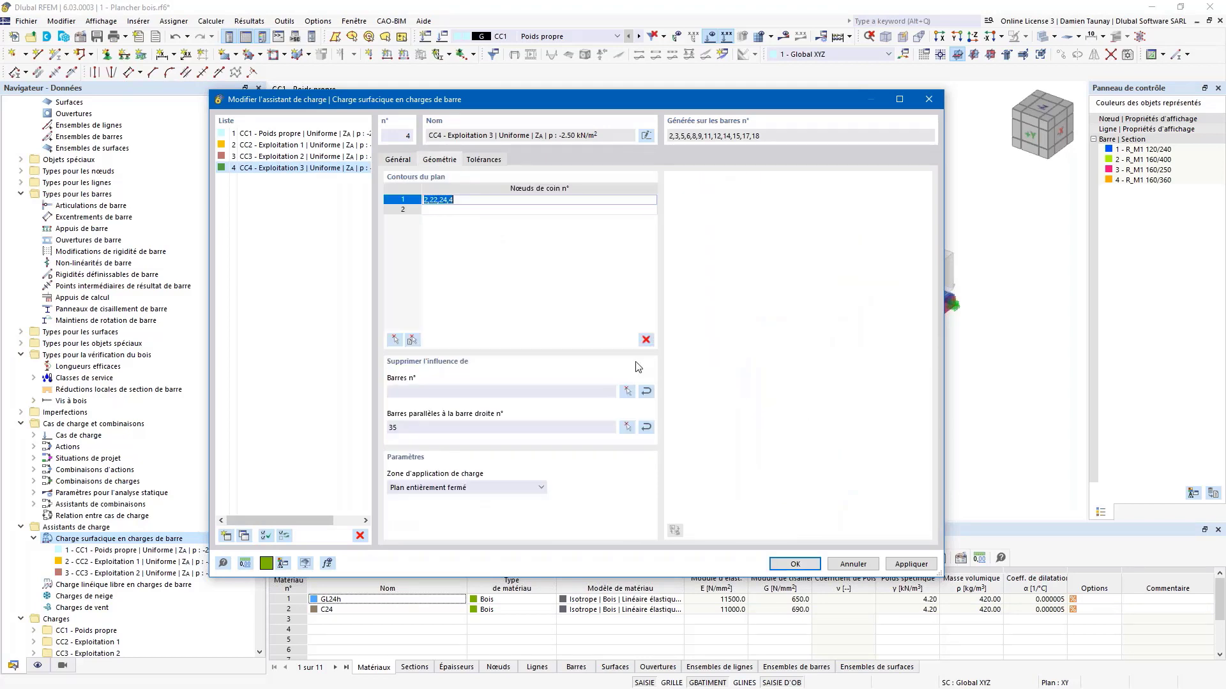
click(646, 340)
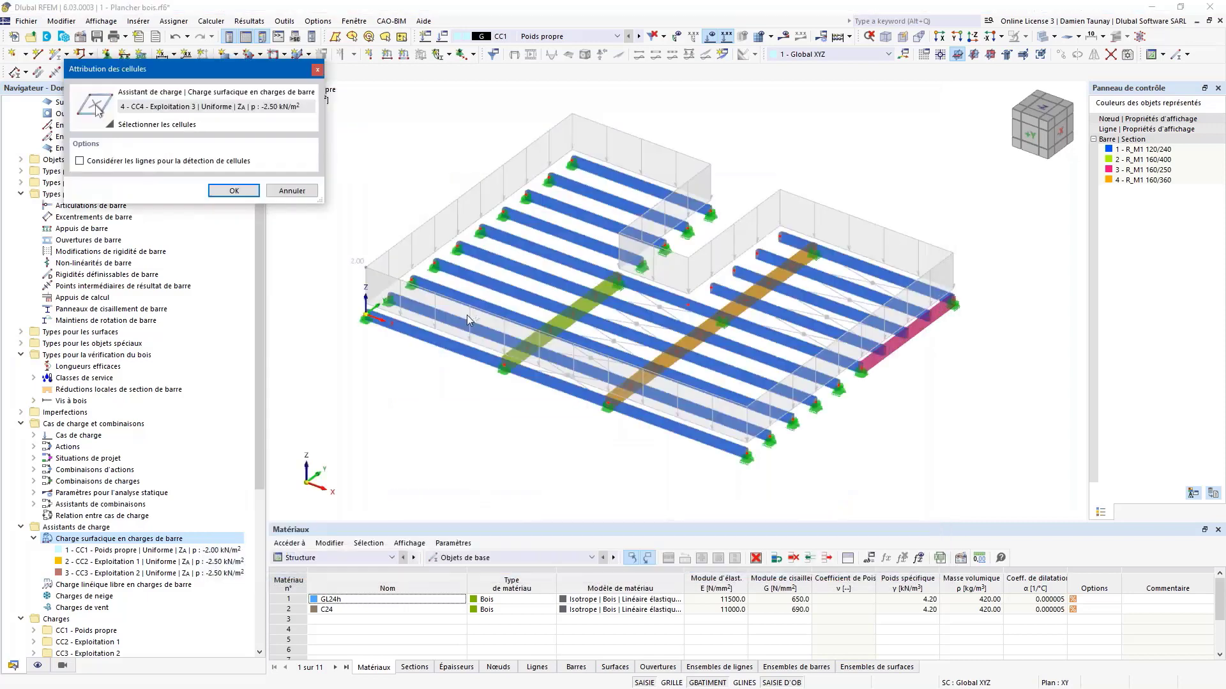
right_click(401, 215)
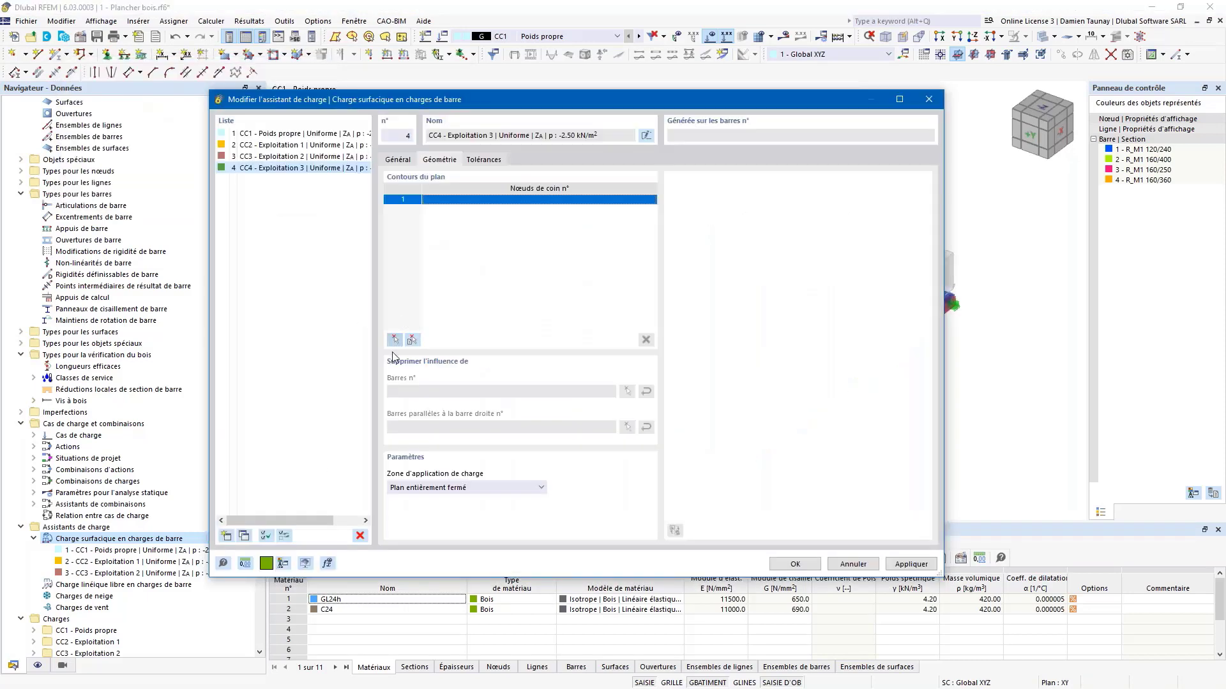
click(394, 339)
click(688, 305)
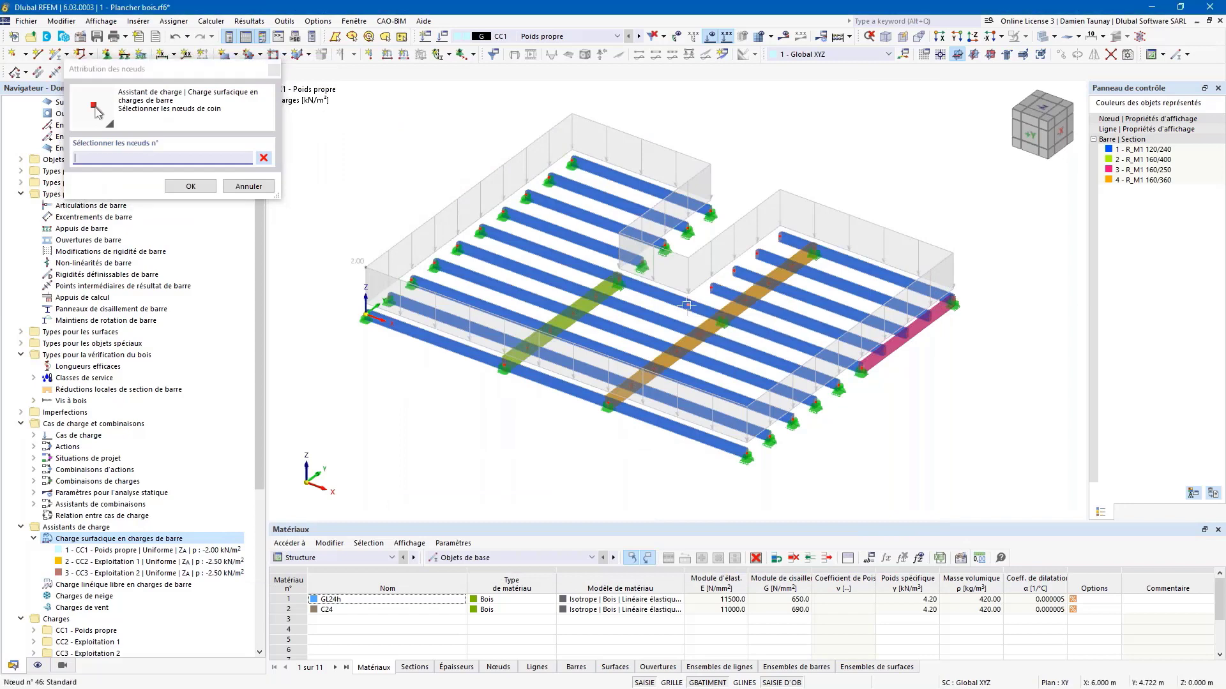
click(781, 237)
click(954, 305)
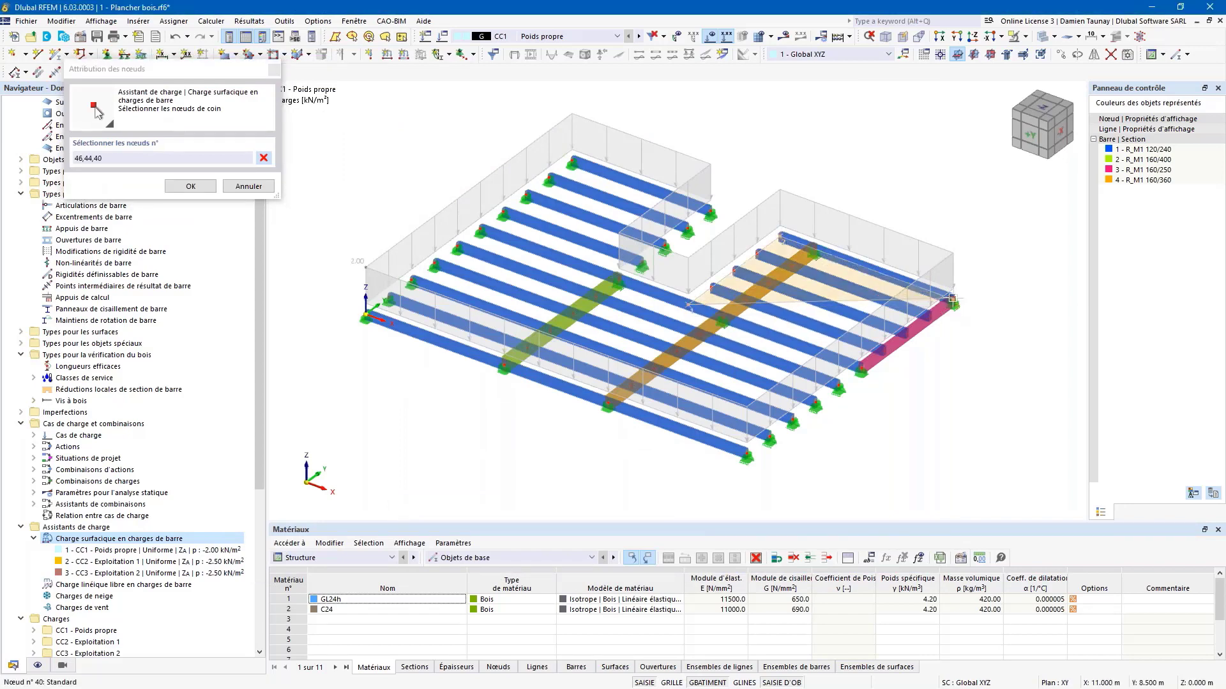
click(860, 370)
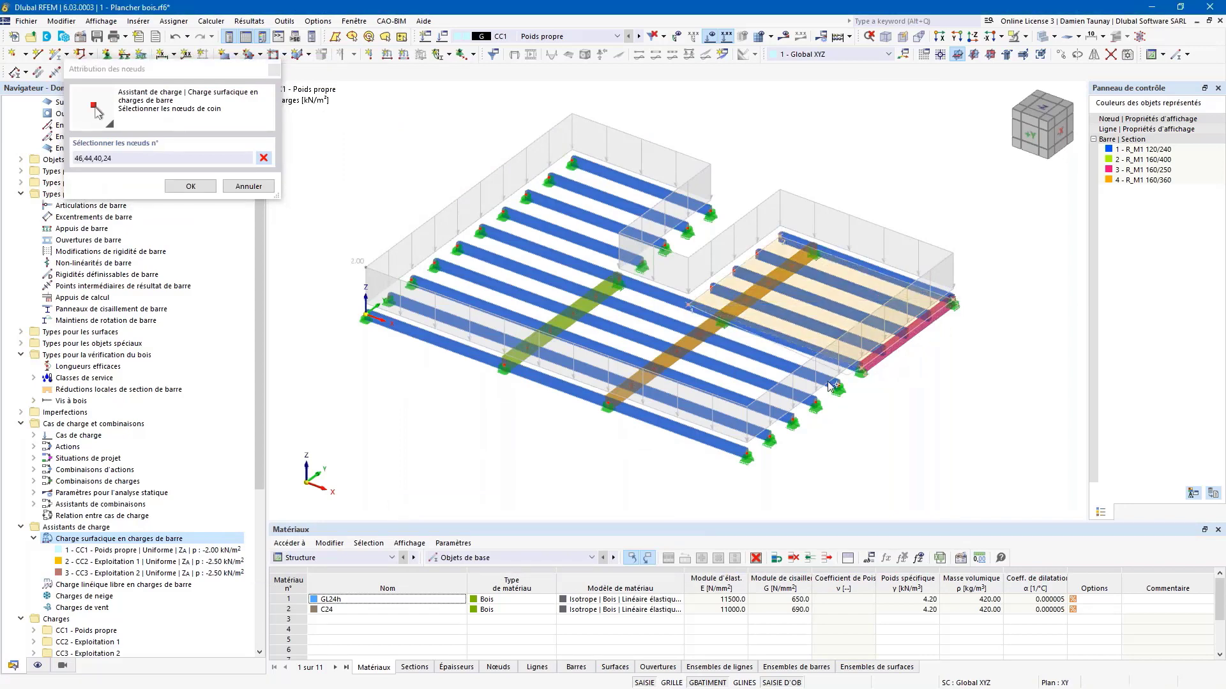
click(197, 186)
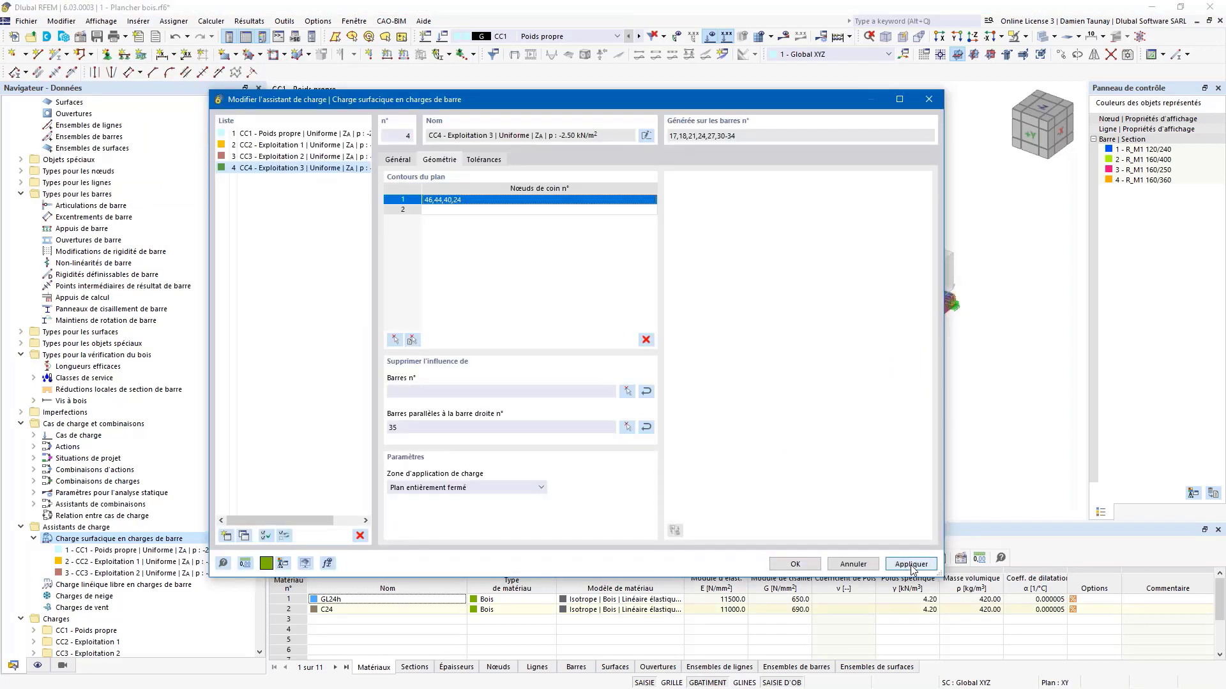
click(795, 564)
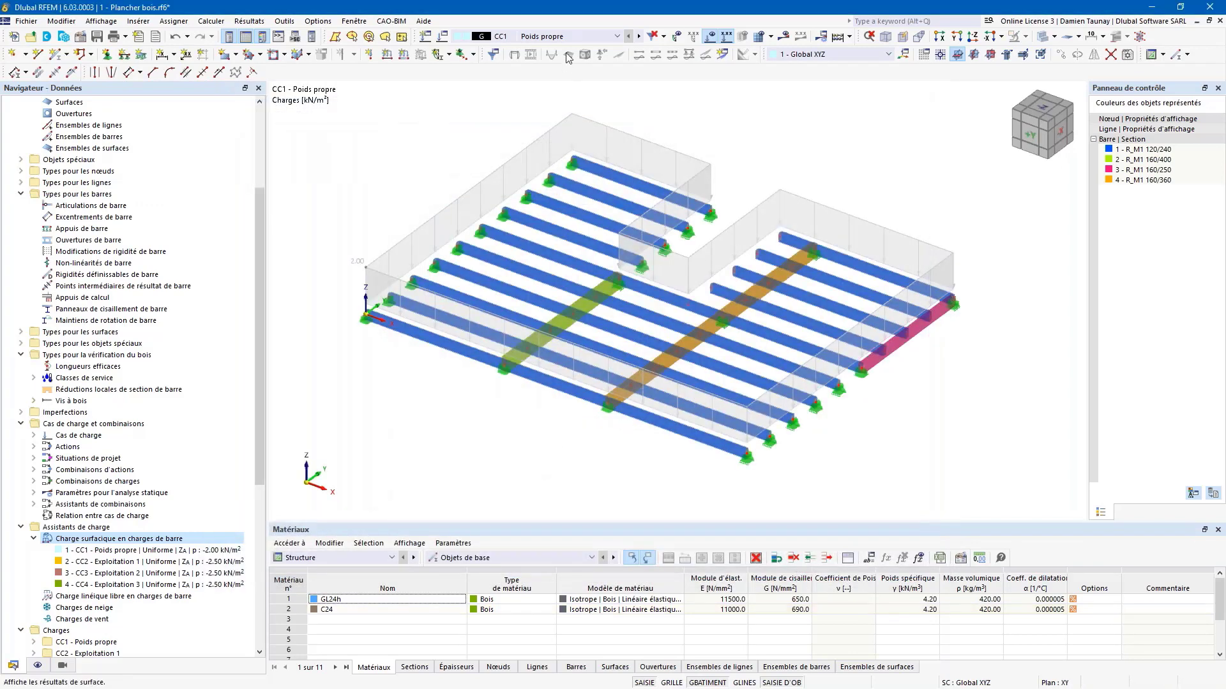
Step through load cases CC2, CC3 and CC4 to examine the surface load zone of each on the floor
click(639, 37)
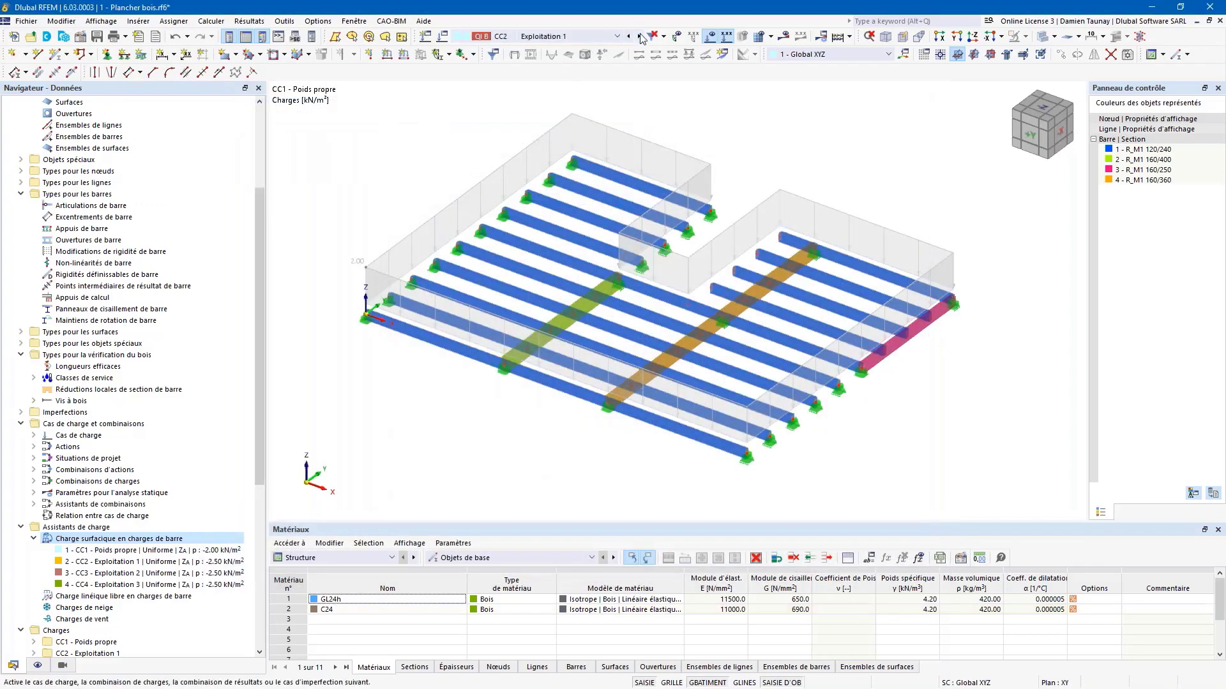
ctrl+middle_drag(637, 339, 620, 303)
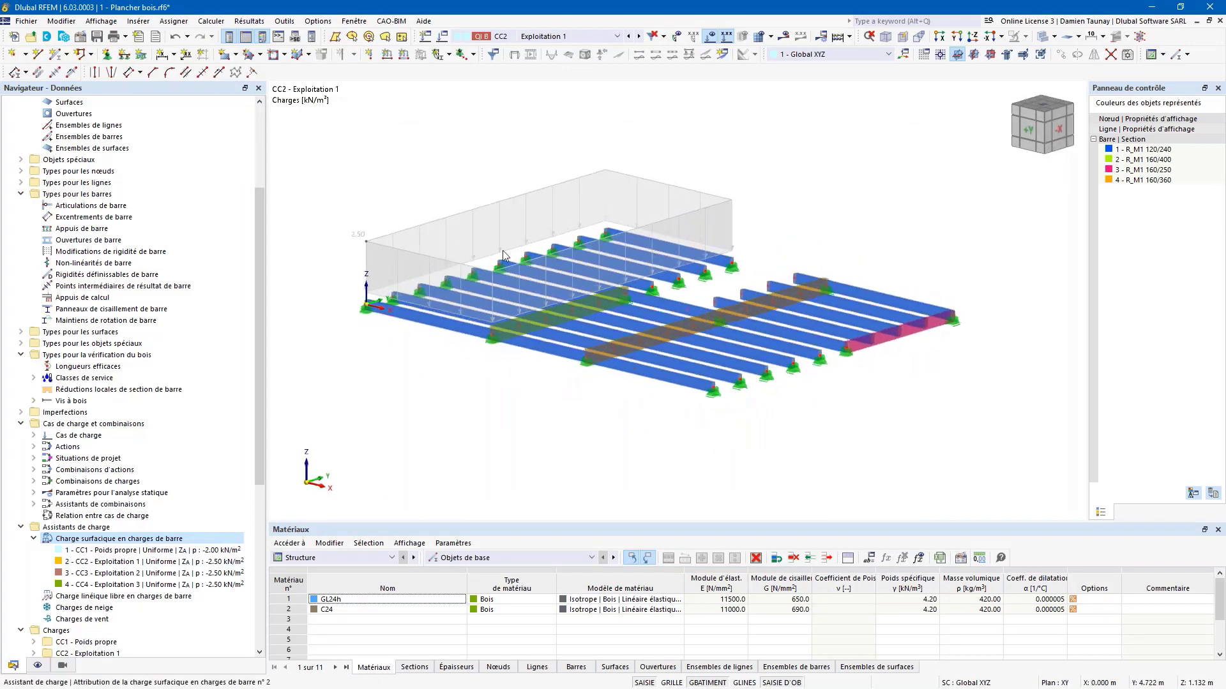
click(640, 37)
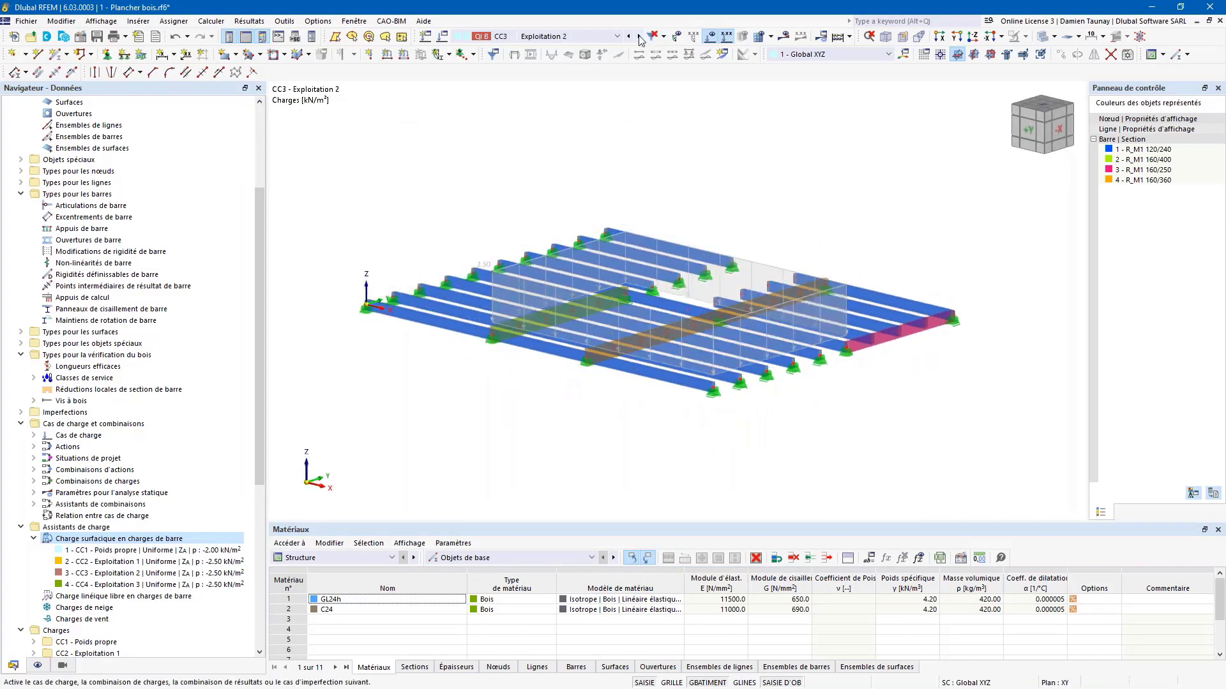
ctrl+middle_drag(620, 200, 618, 194)
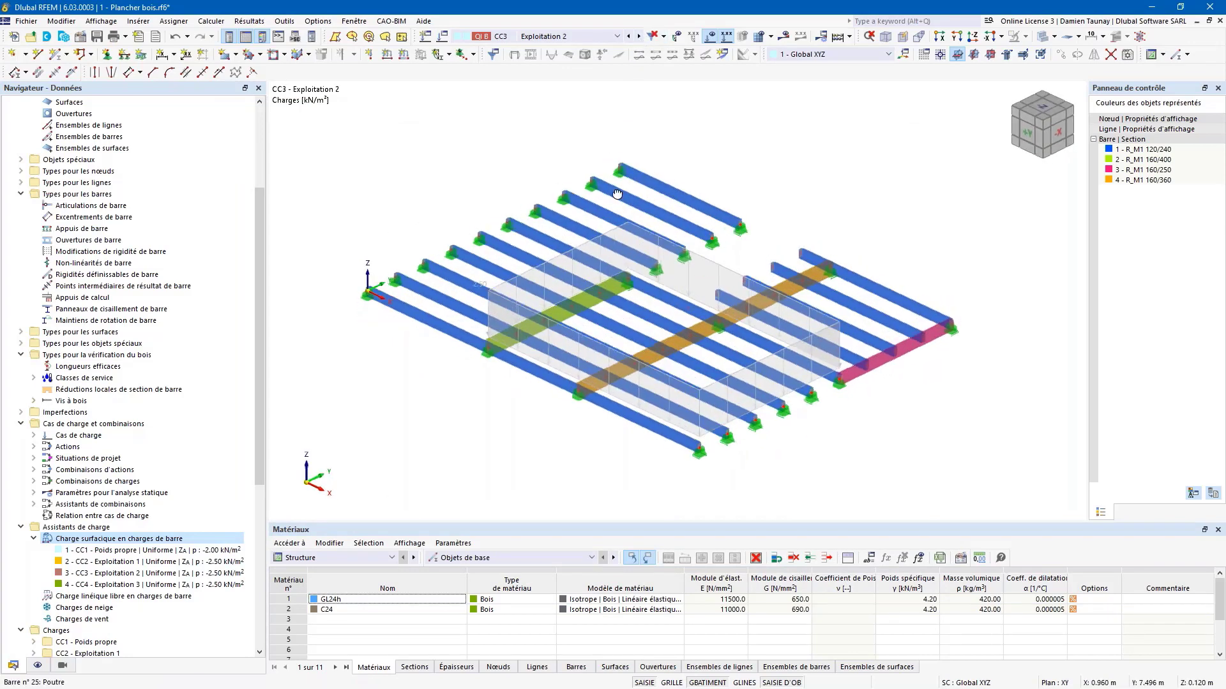
click(639, 36)
ctrl+middle_drag(588, 411, 569, 357)
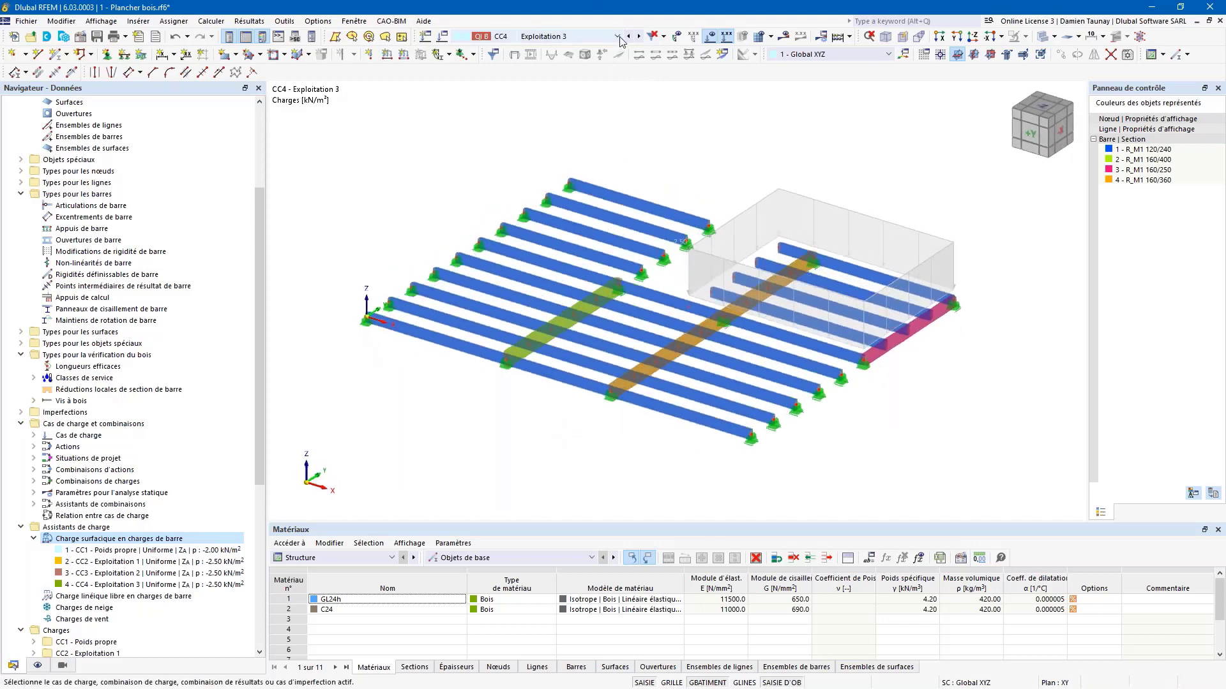
ctrl+middle_drag(484, 466, 678, 504)
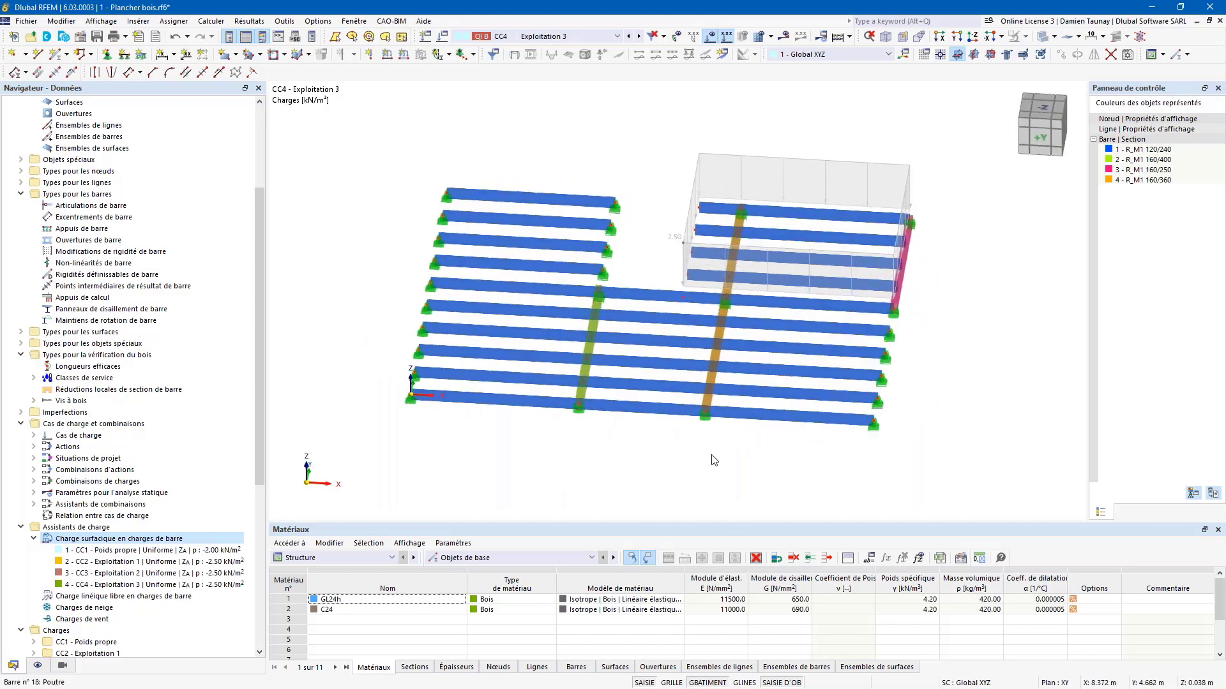
ctrl+middle_drag(565, 325, 787, 468)
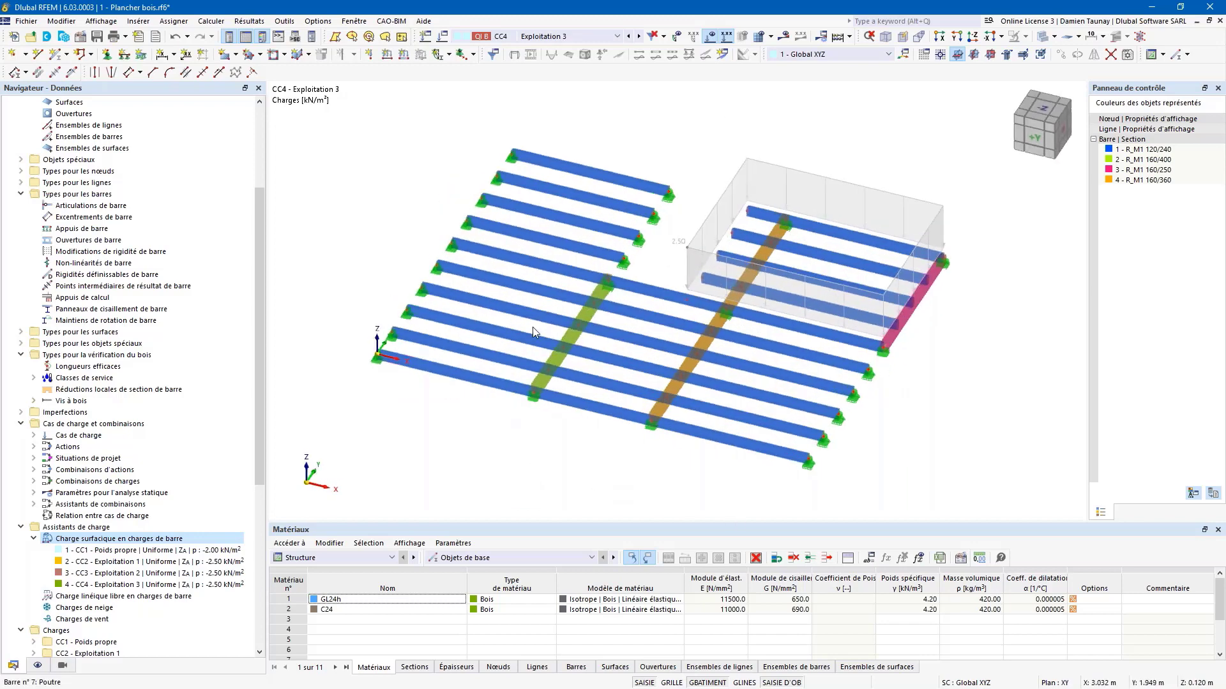
ctrl+drag(594, 454, 594, 427)
mouse_move(595, 427)
ctrl+middle_down()
mouse_move(641, 446)
mouse_move(599, 446)
ctrl+middle_up()
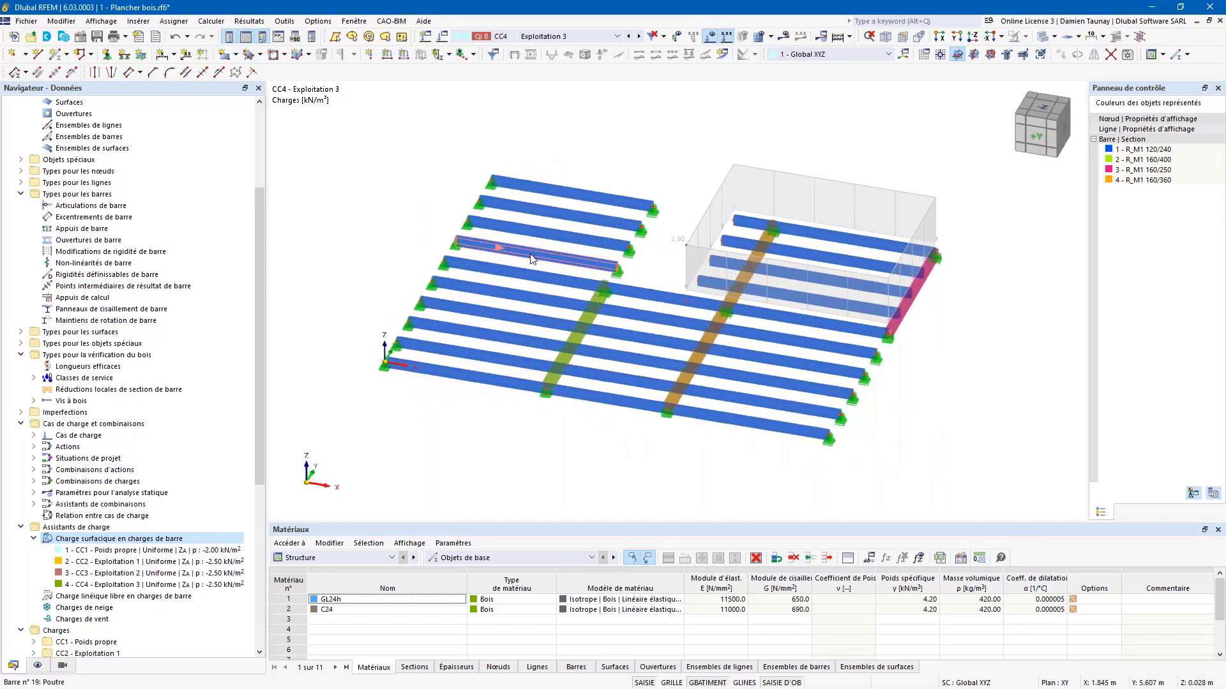
click(568, 208)
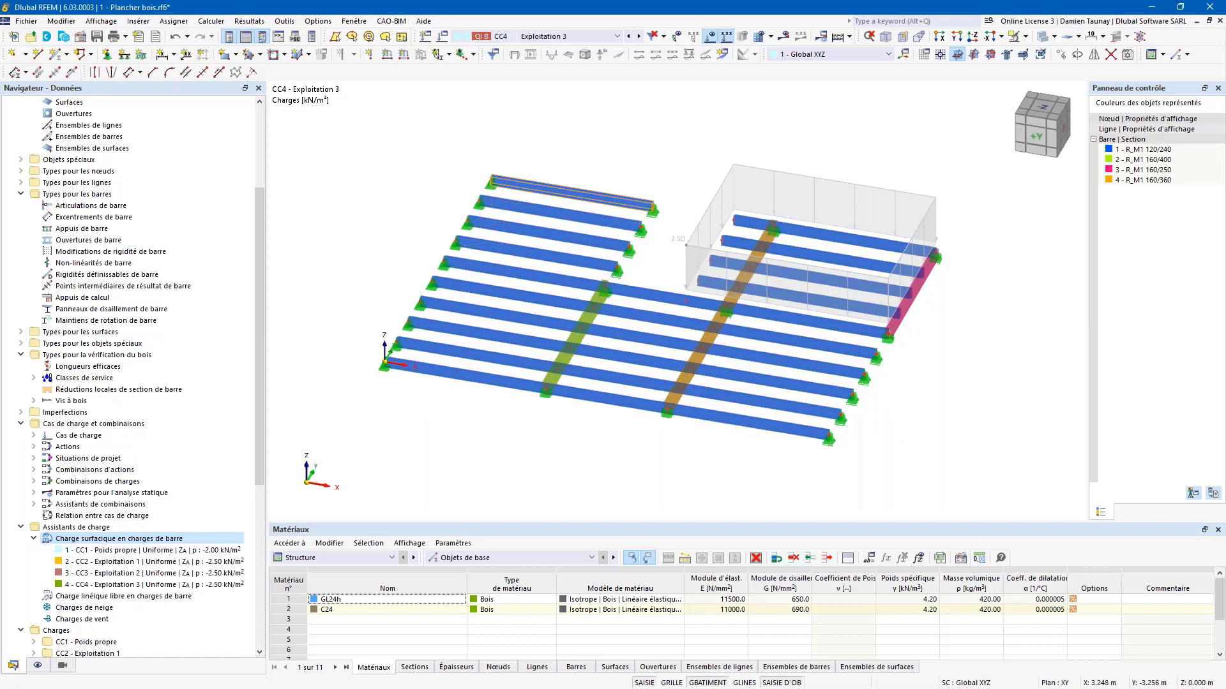
ctrl+middle_drag(602, 211, 498, 293)
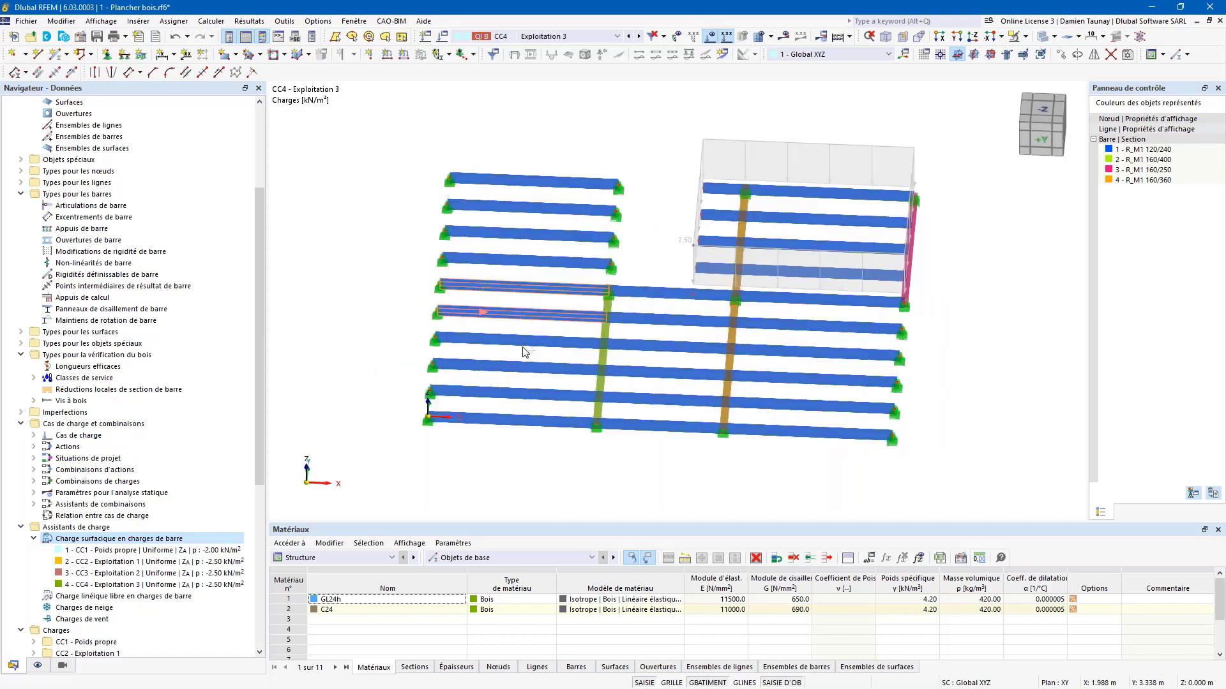
Select joists 1, 4, 7, 10, 13 and 16 and assign a new local xyz hinge releasing φy and φz at member end j
drag(510, 328, 498, 281)
ctrl+middle_drag(628, 452, 564, 362)
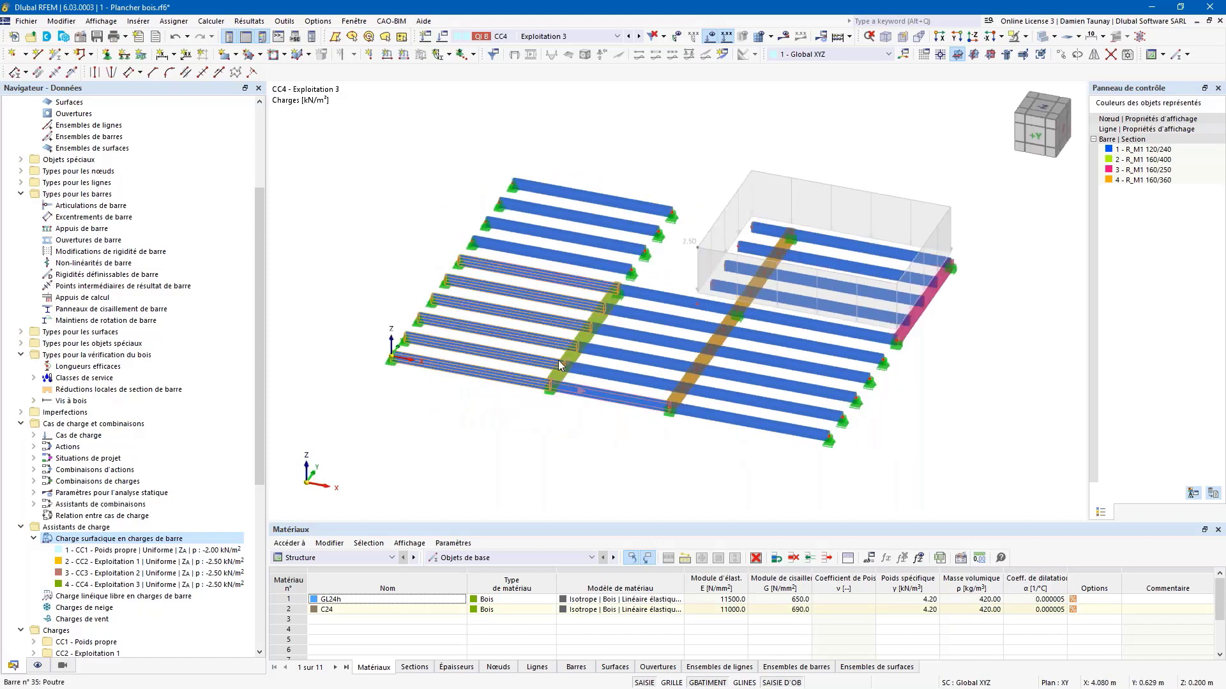
scroll(576, 387, up, 2)
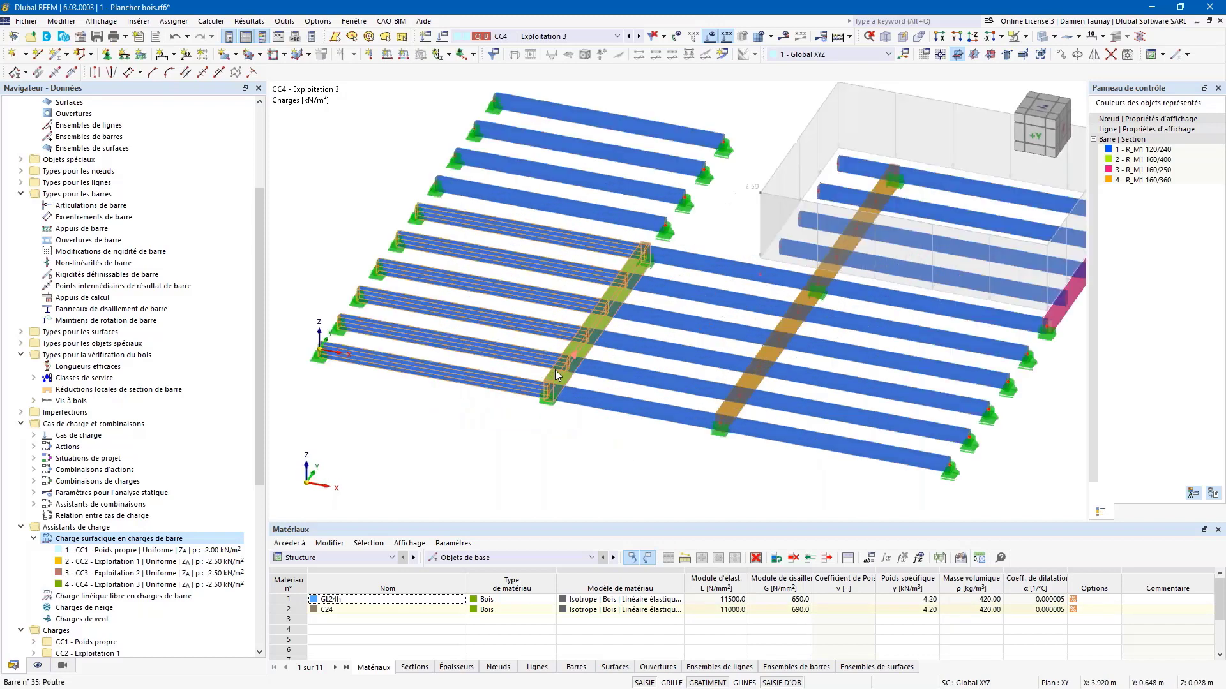
double_click(525, 393)
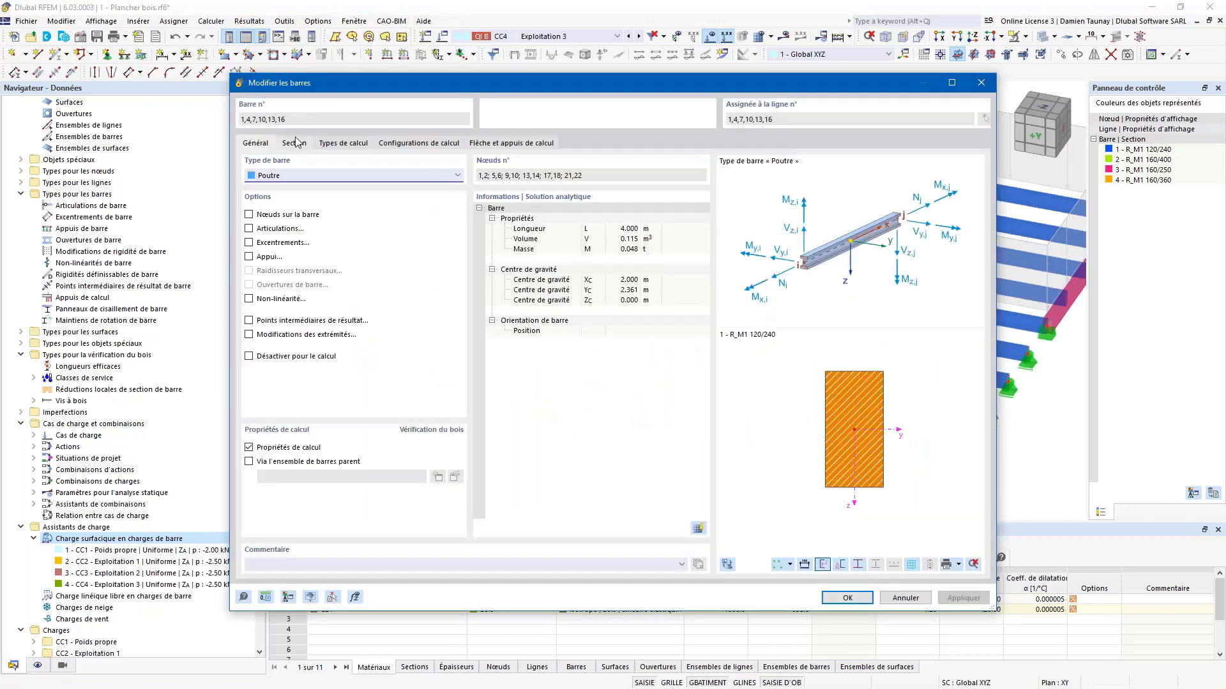
click(250, 228)
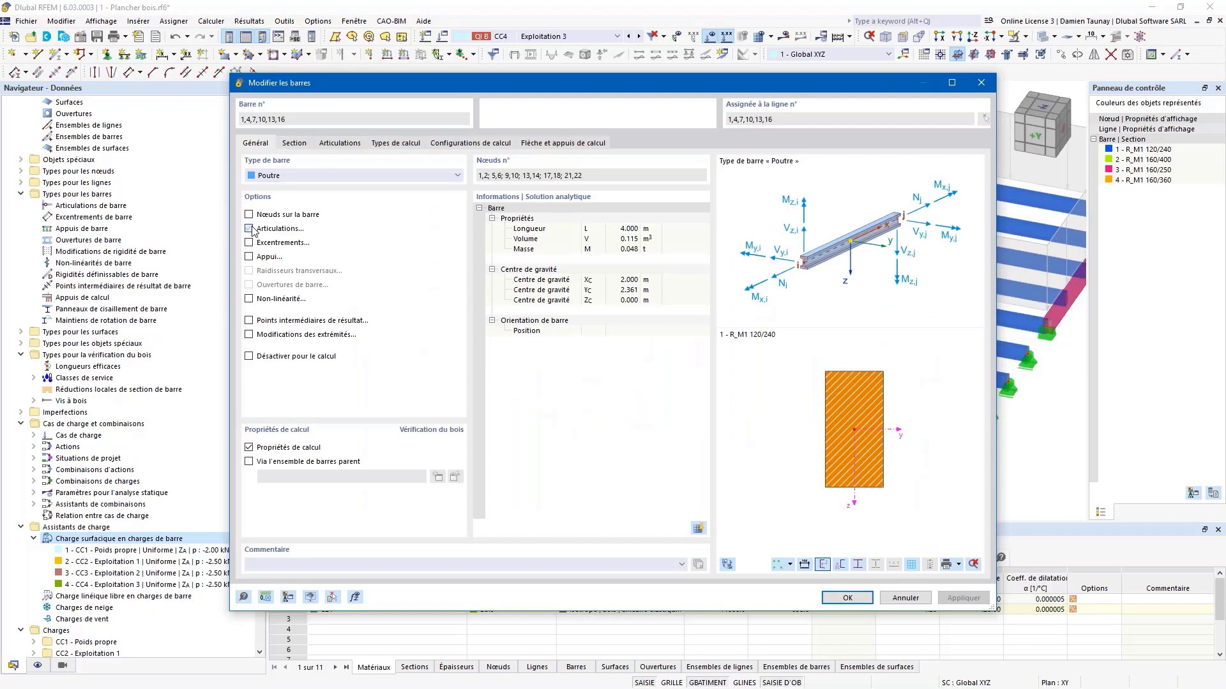
click(340, 144)
click(595, 227)
click(683, 228)
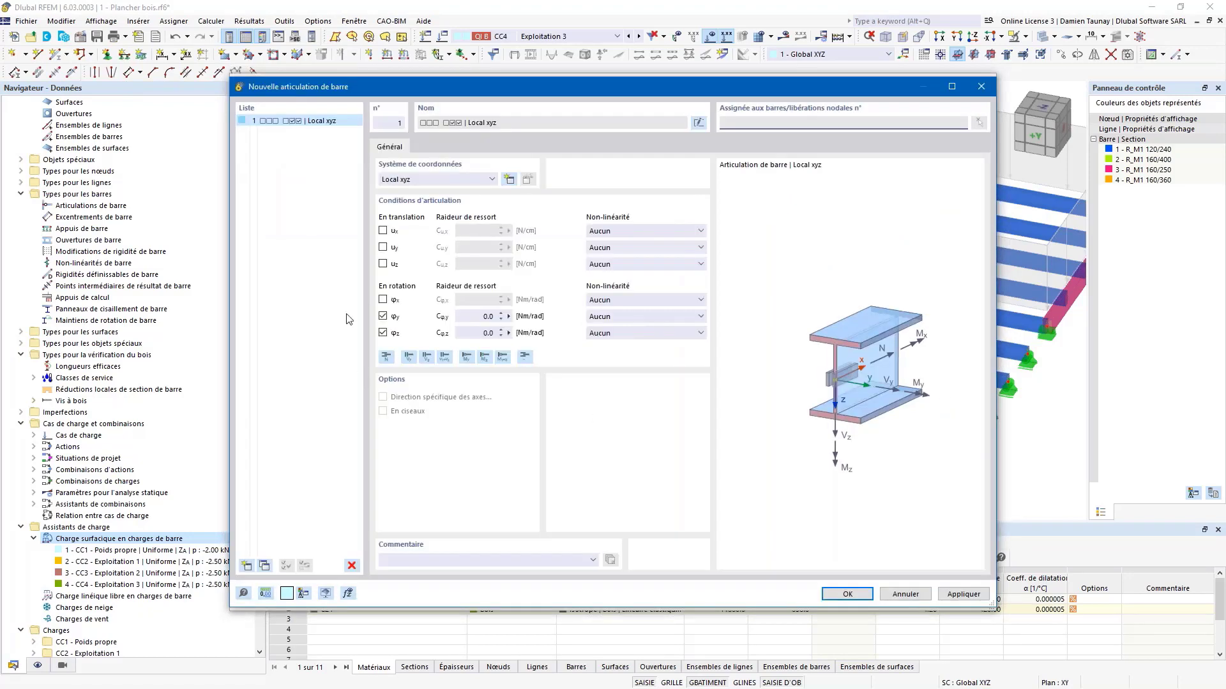
click(849, 594)
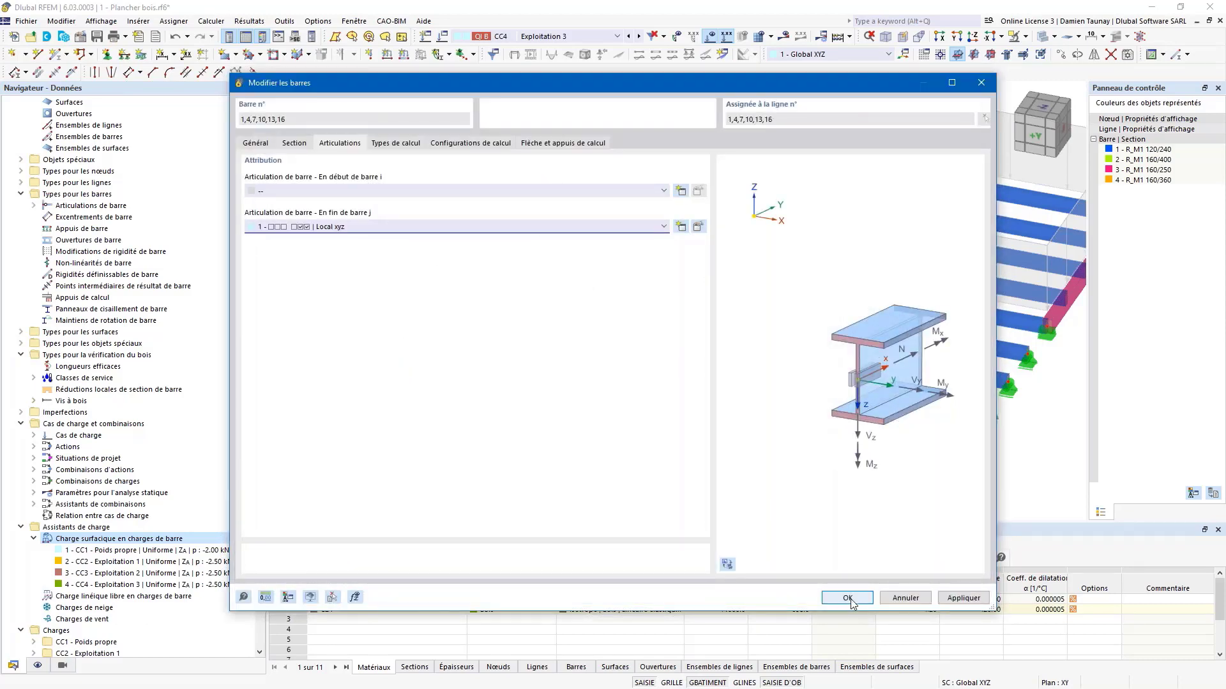
click(850, 598)
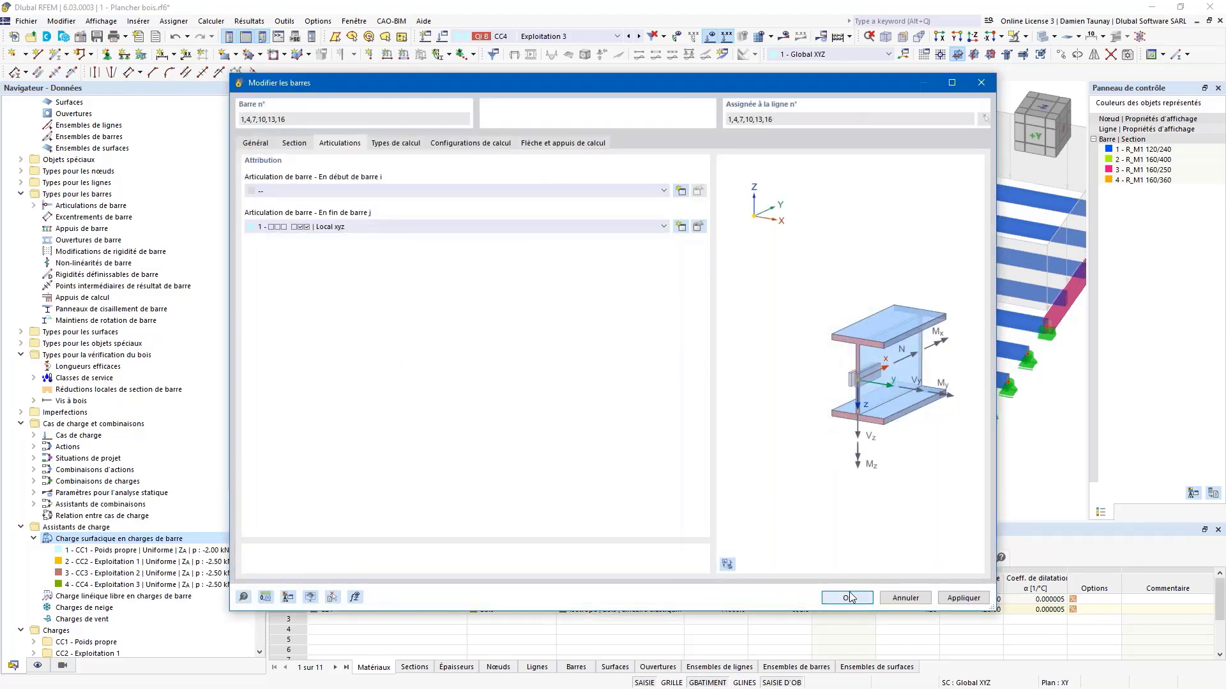
click(547, 453)
Select the middle-span joists 2, 5, 8, 11, 14 and 17 and assign hinge 1 at both member ends i and j
ctrl+middle_drag(577, 465, 700, 412)
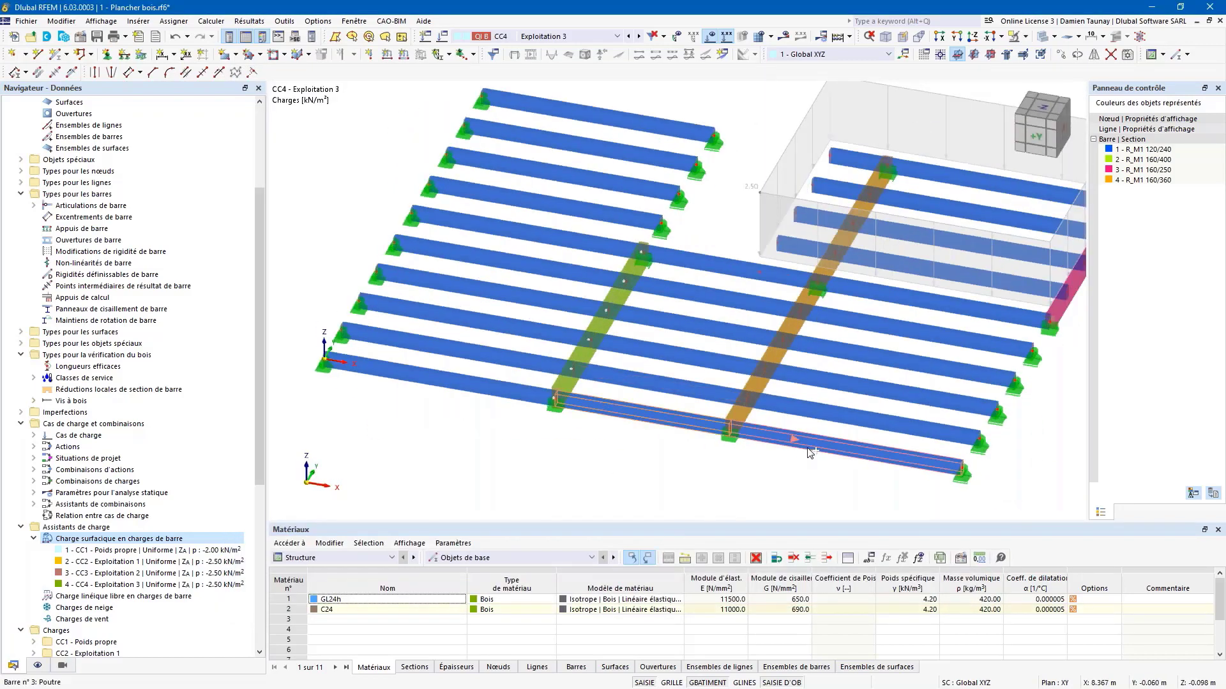
ctrl+middle_drag(672, 462, 708, 478)
drag(708, 478, 691, 251)
ctrl+middle_drag(692, 251, 572, 374)
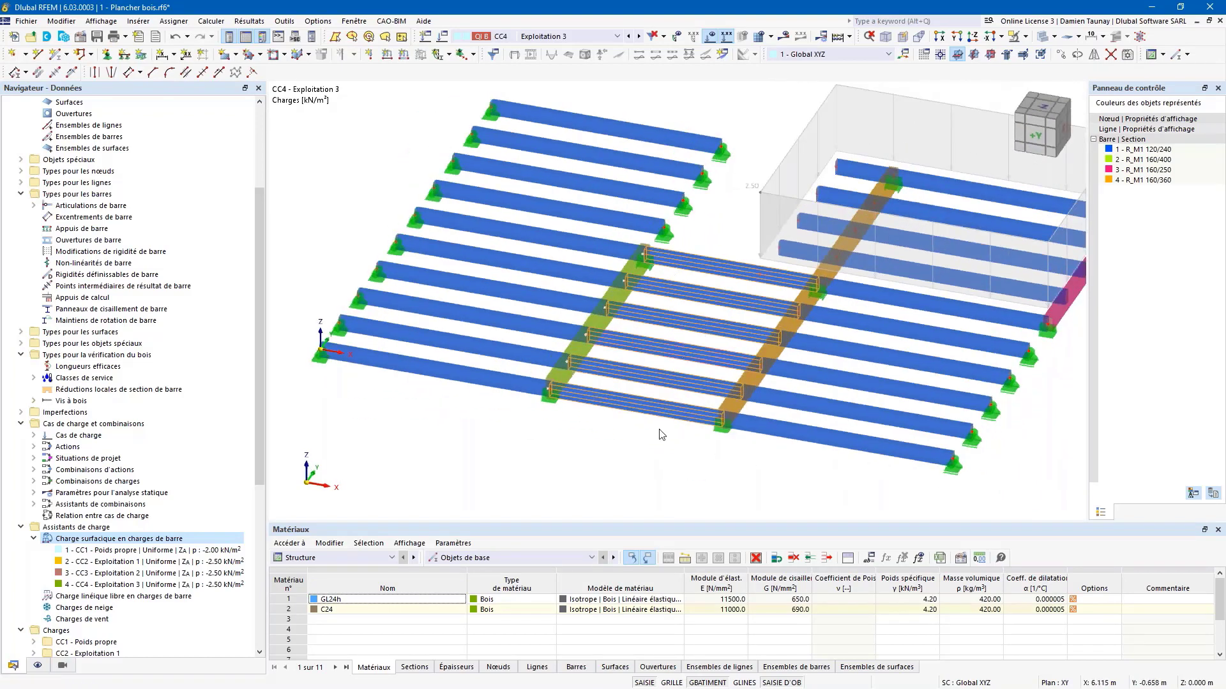
double_click(624, 409)
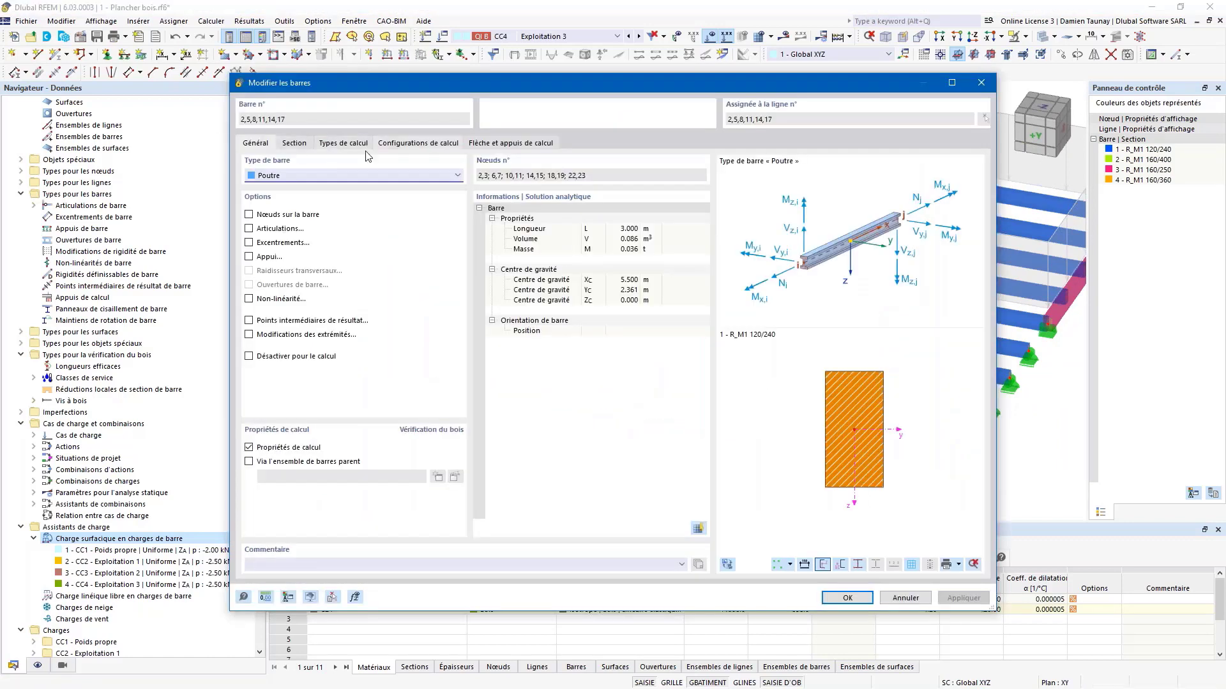
click(248, 228)
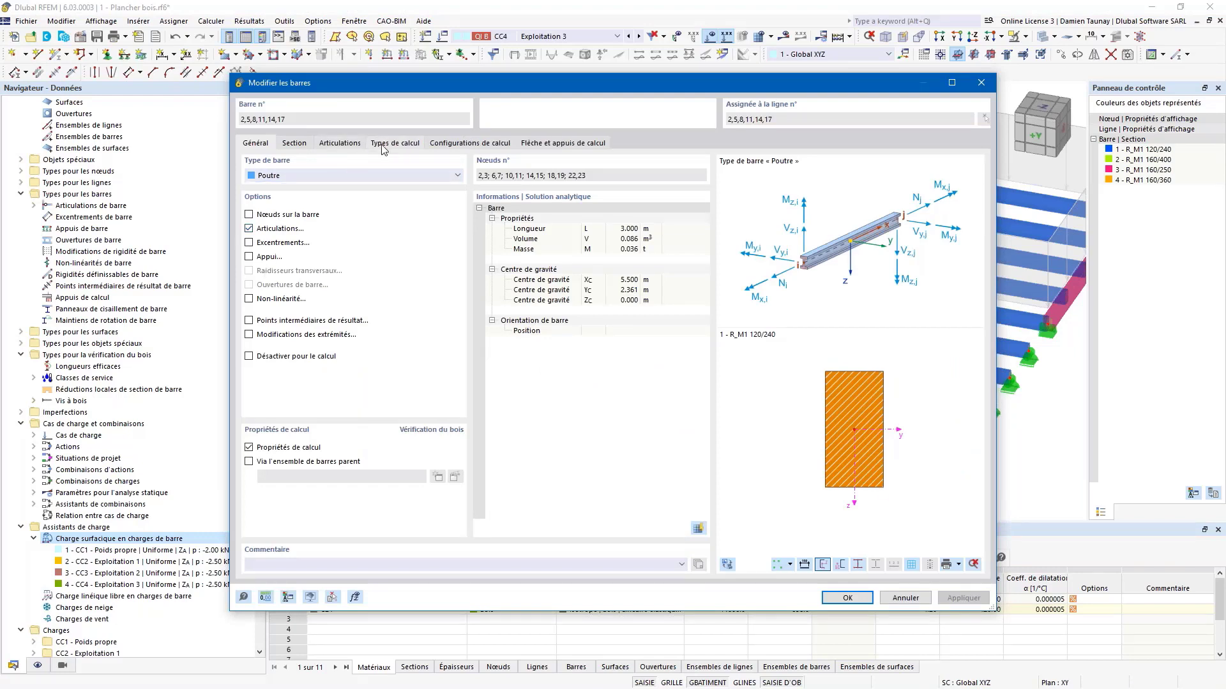
click(328, 144)
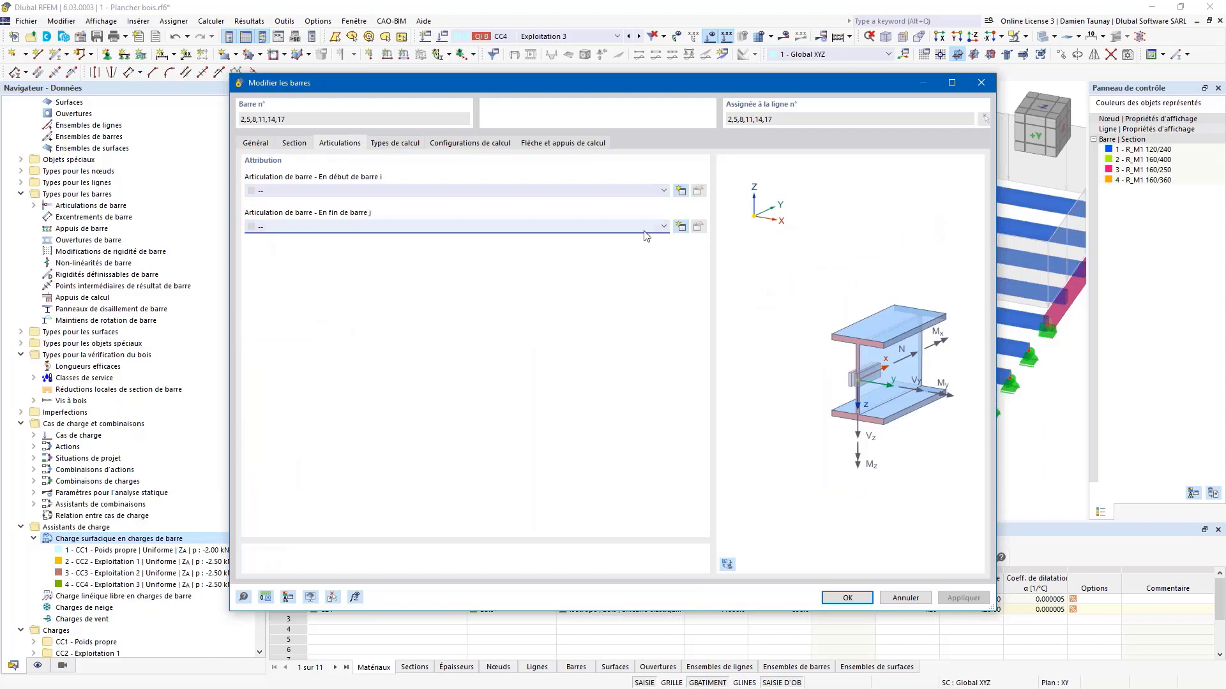
click(664, 191)
click(438, 213)
click(441, 227)
click(401, 249)
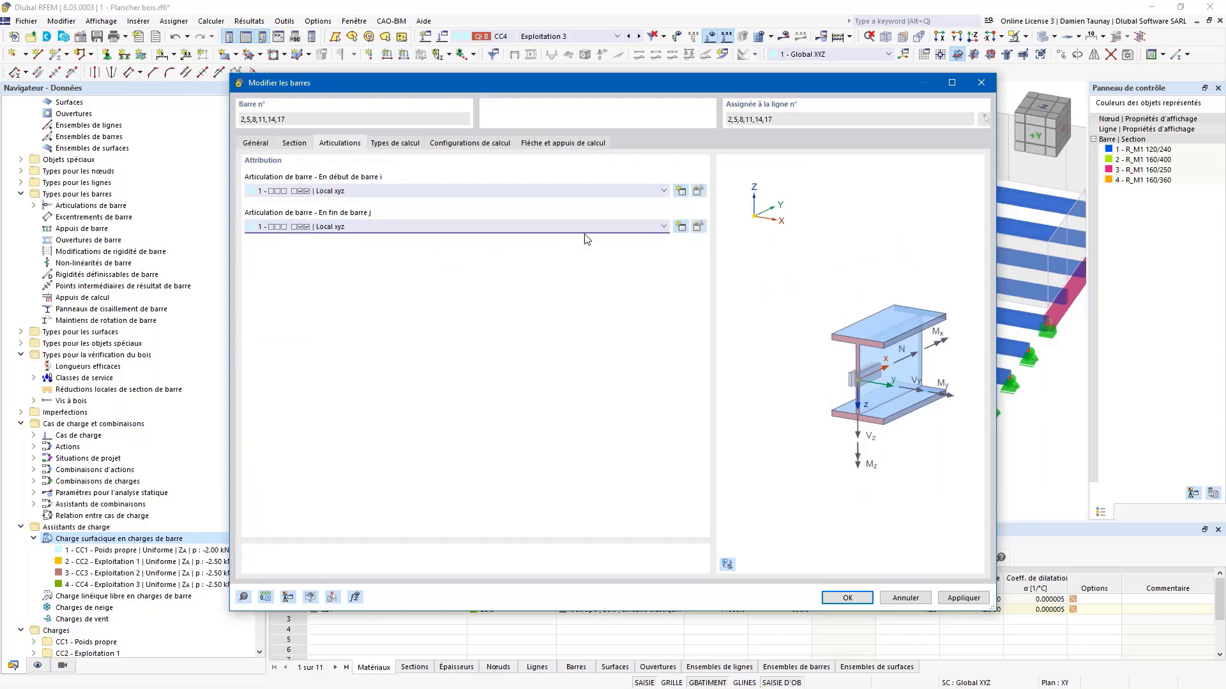
click(865, 600)
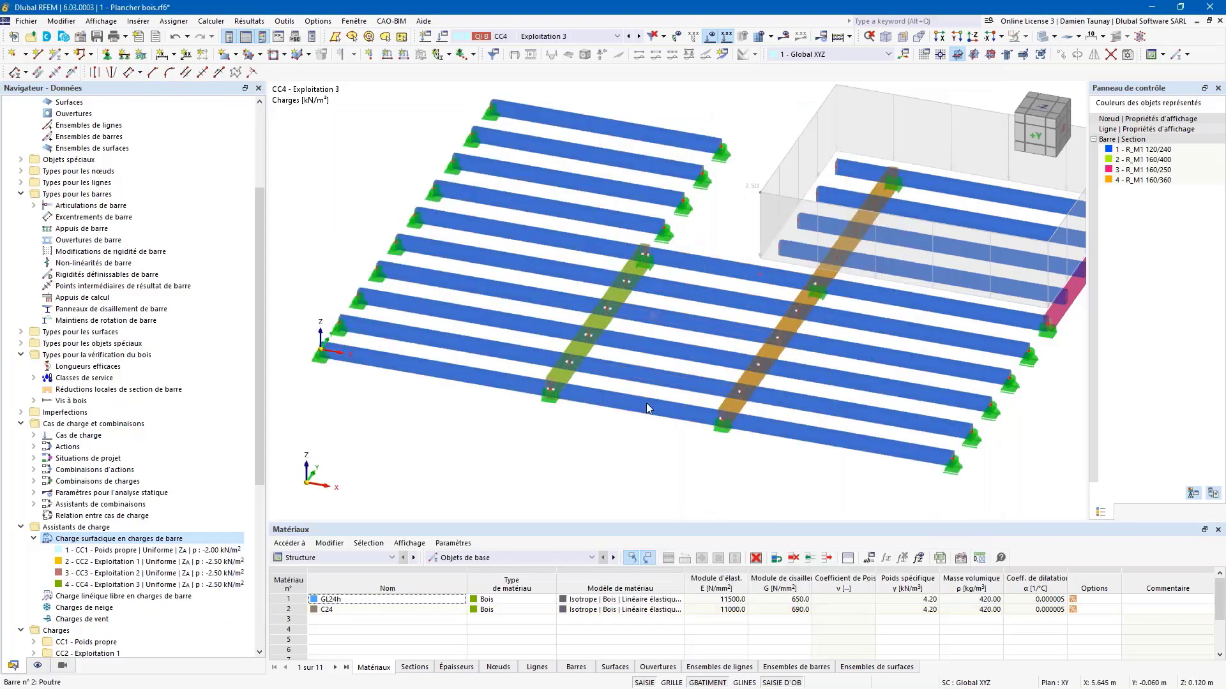
Select joists 3, 6, 9, 12, 15 and 18 beyond the 160/360 beam and assign hinge 1 at member start i
middle_drag(570, 378, 473, 390)
ctrl+middle_drag(425, 319, 476, 316)
middle_drag(757, 391, 628, 378)
ctrl+middle_drag(640, 429, 615, 440)
drag(684, 481, 642, 284)
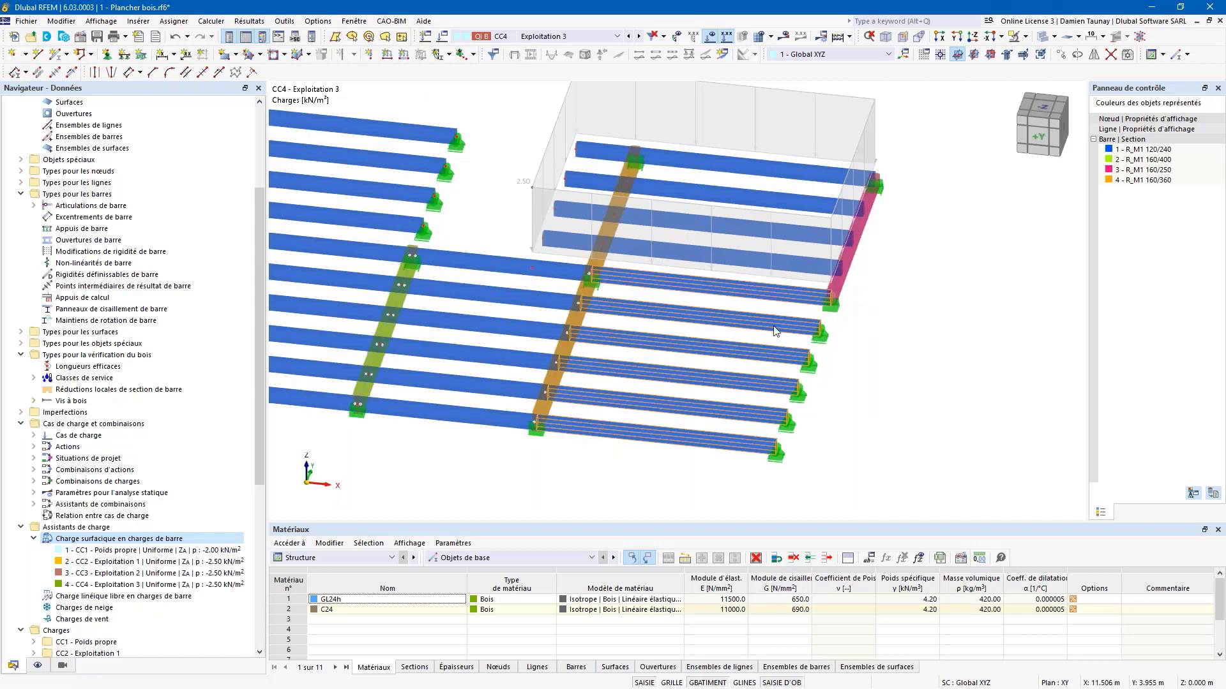
double_click(603, 436)
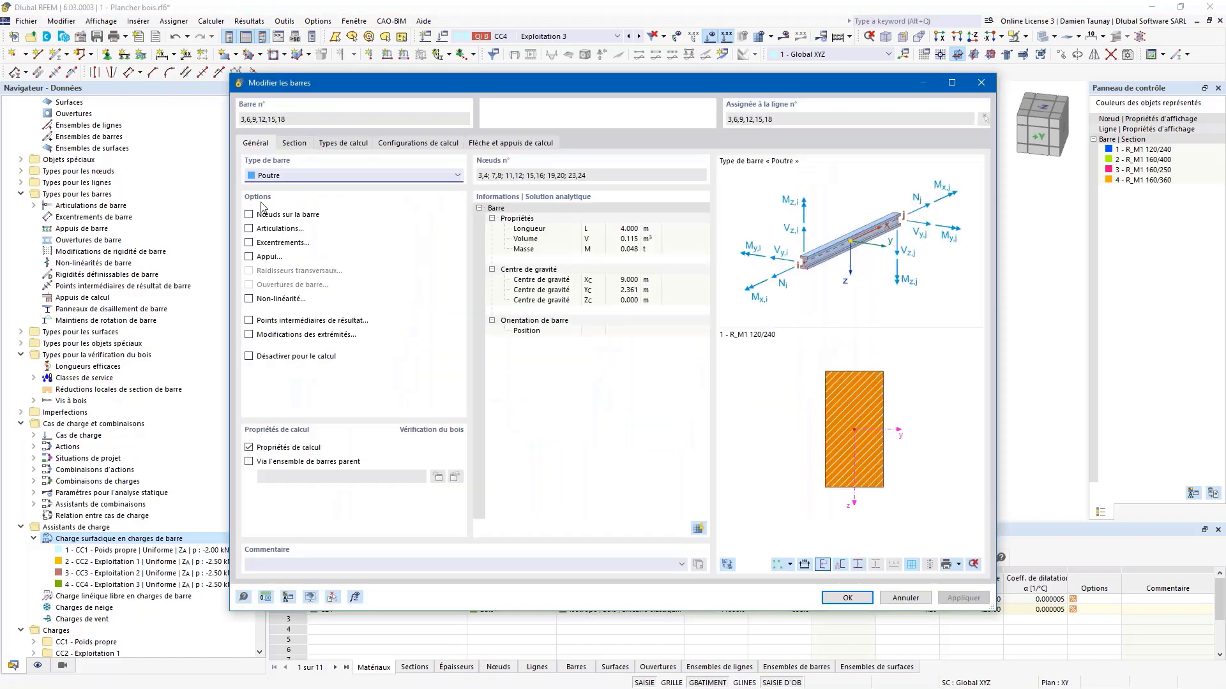
click(249, 229)
click(340, 143)
click(457, 191)
click(383, 206)
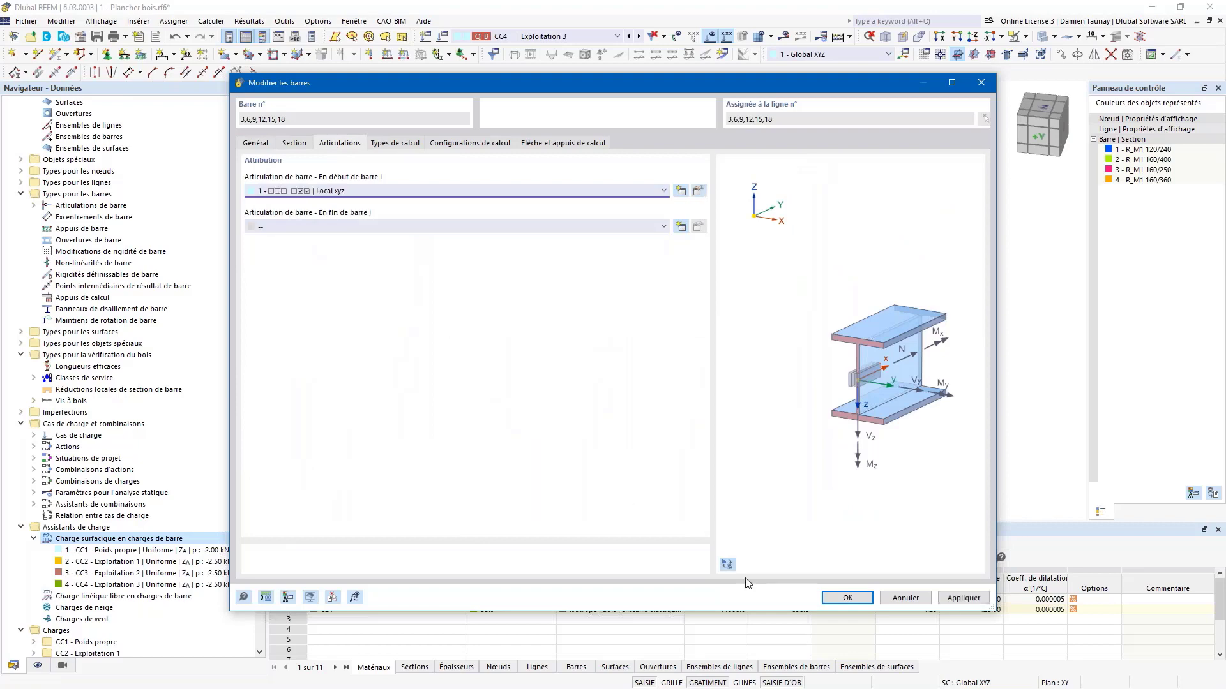
click(853, 600)
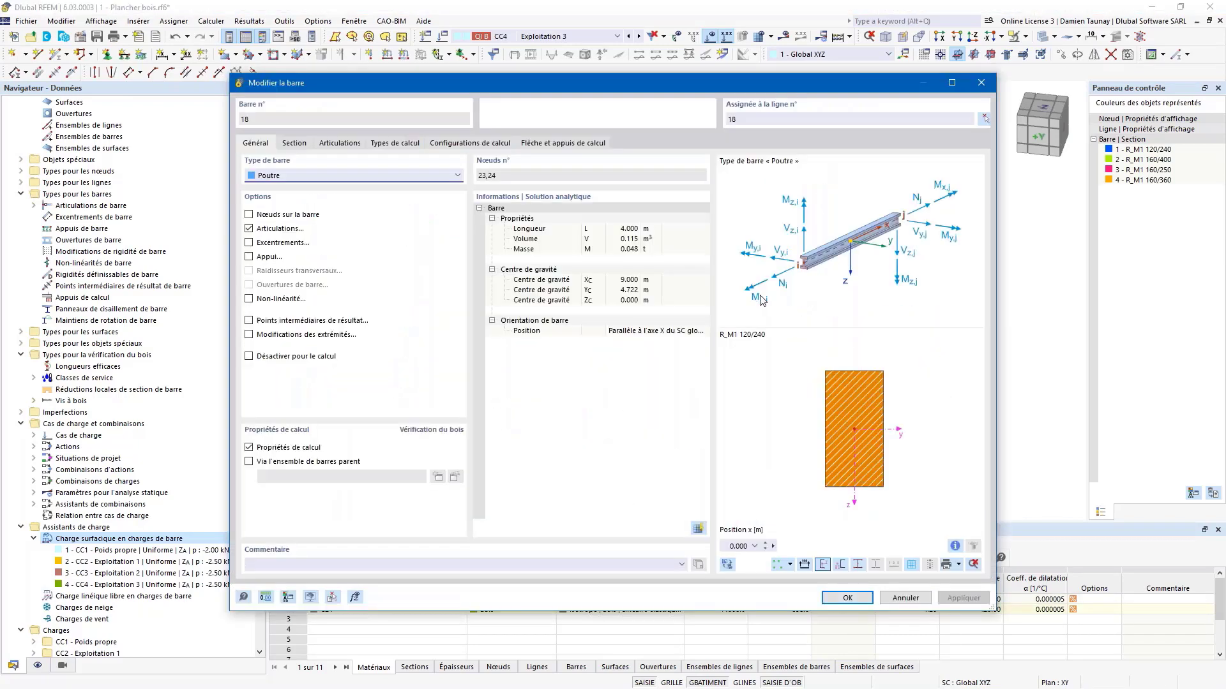
Assign hinge 1 at member end j of joists 18, 21, 24, 27 and 30, where they meet the 160/250 beam
click(981, 82)
ctrl+click(764, 256)
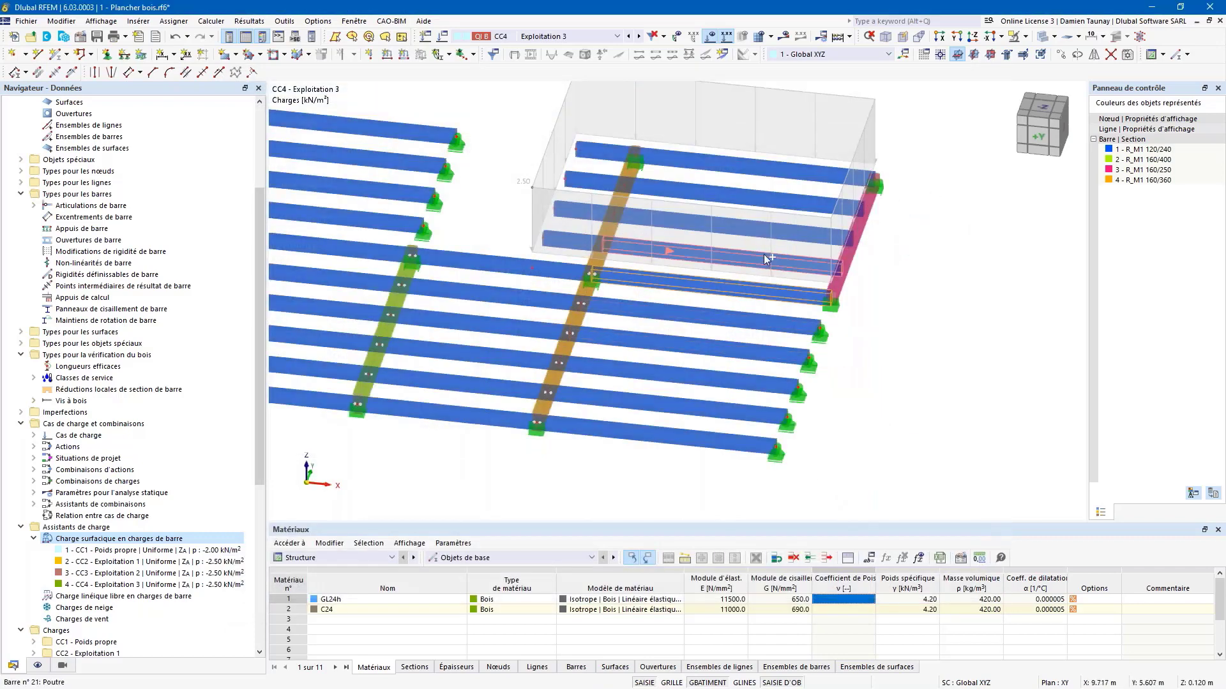
ctrl+click(748, 186)
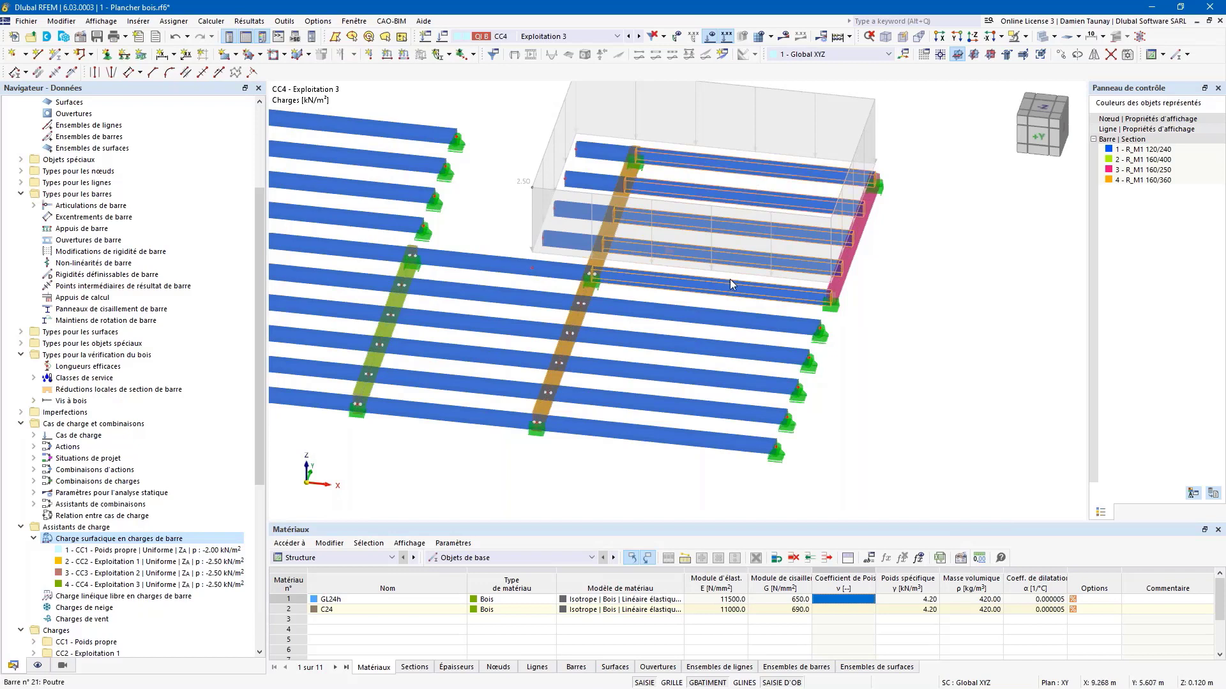
double_click(758, 184)
click(344, 144)
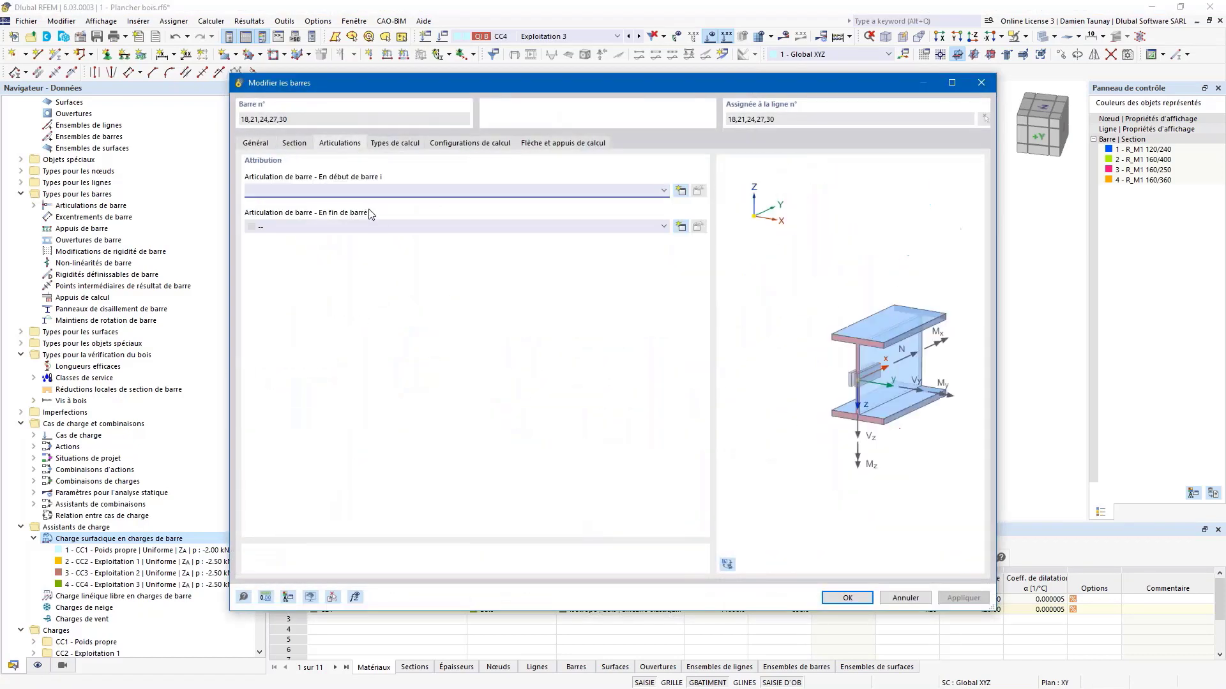
click(367, 227)
click(358, 243)
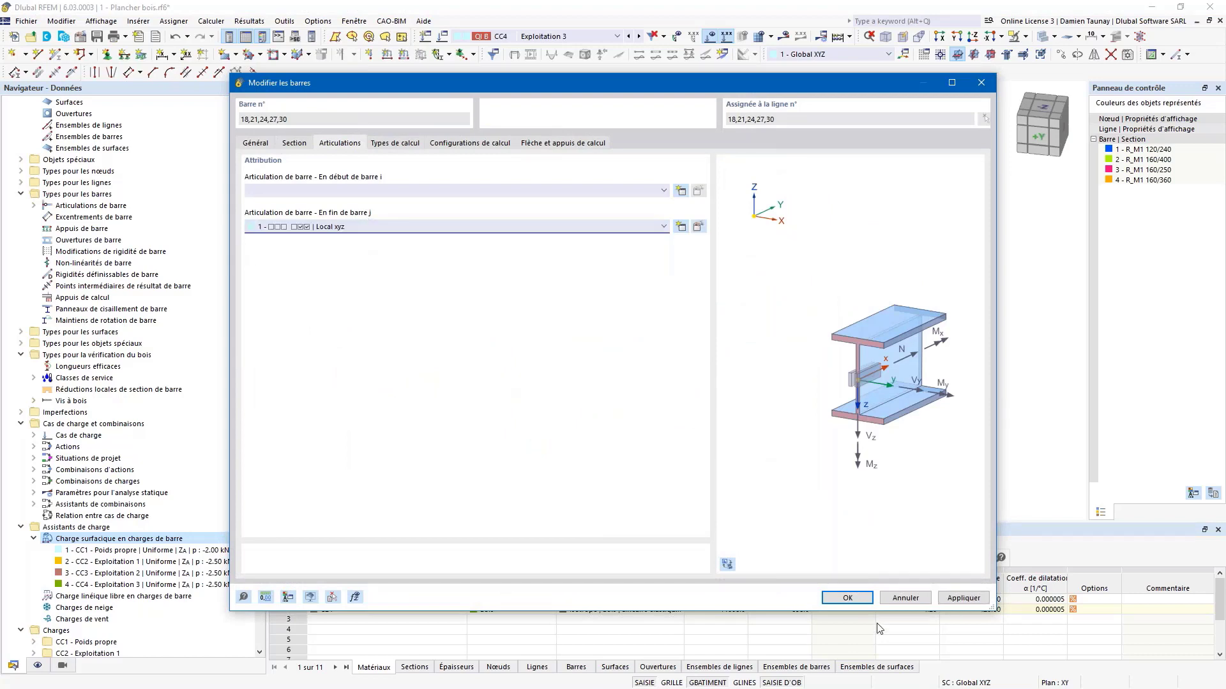
key(Return)
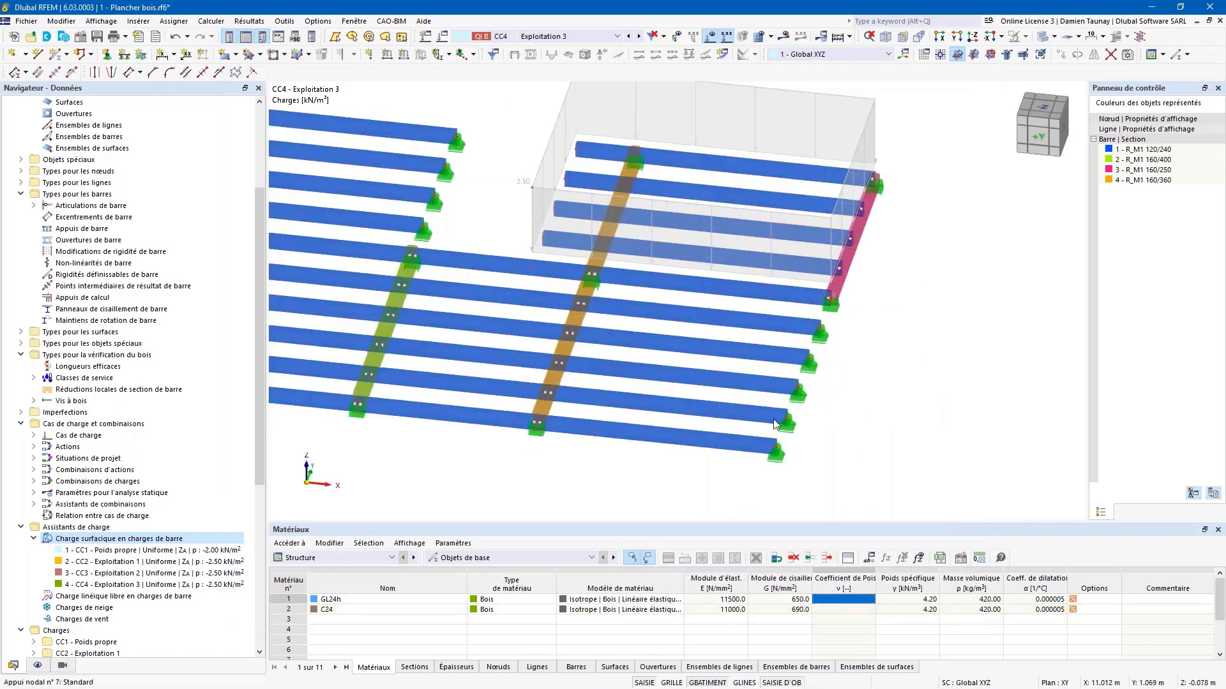
Hide the loads in the model view and examine the joist hinges and the short overhangs past the 160/360 beam
scroll(655, 447, up, 3)
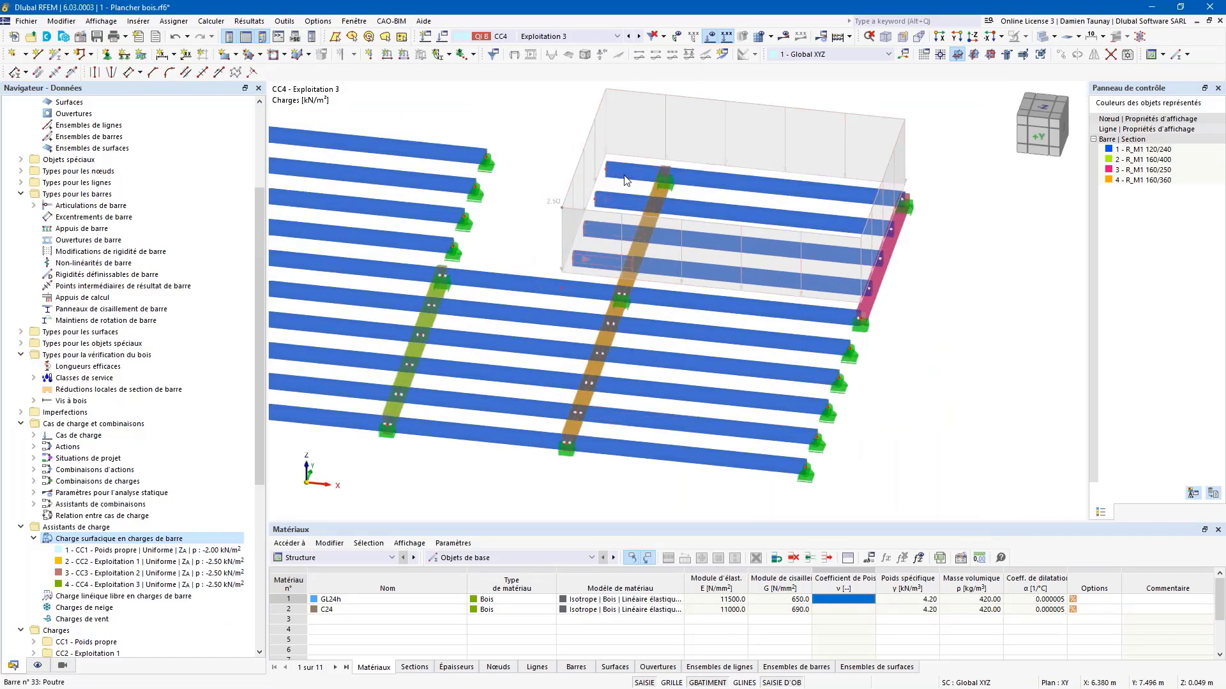
scroll(600, 275, down, 1)
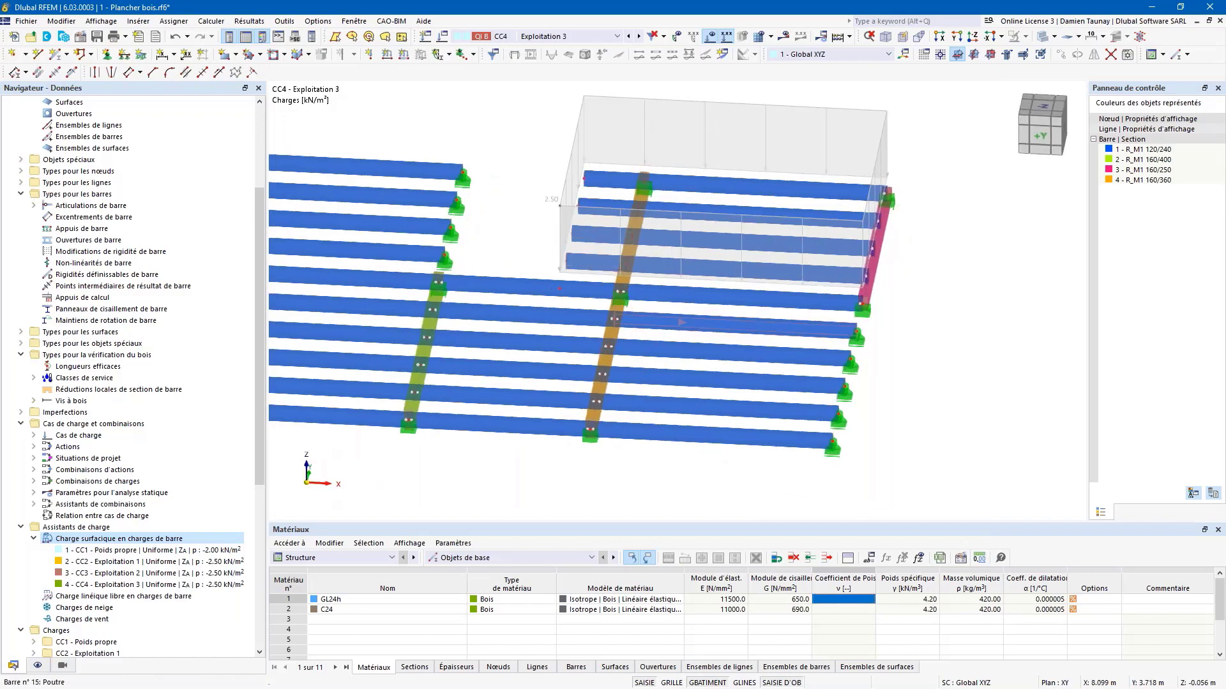
scroll(730, 327, down, 1)
ctrl+middle_drag(730, 329, 700, 255)
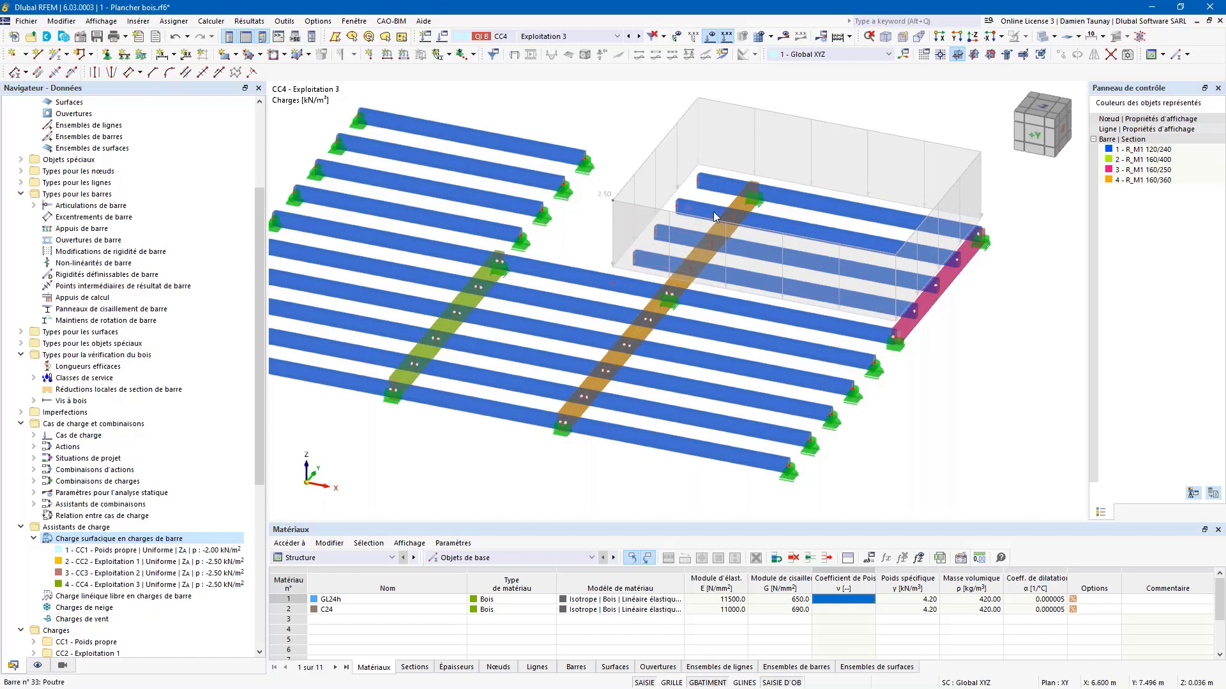
ctrl+middle_drag(618, 346, 706, 300)
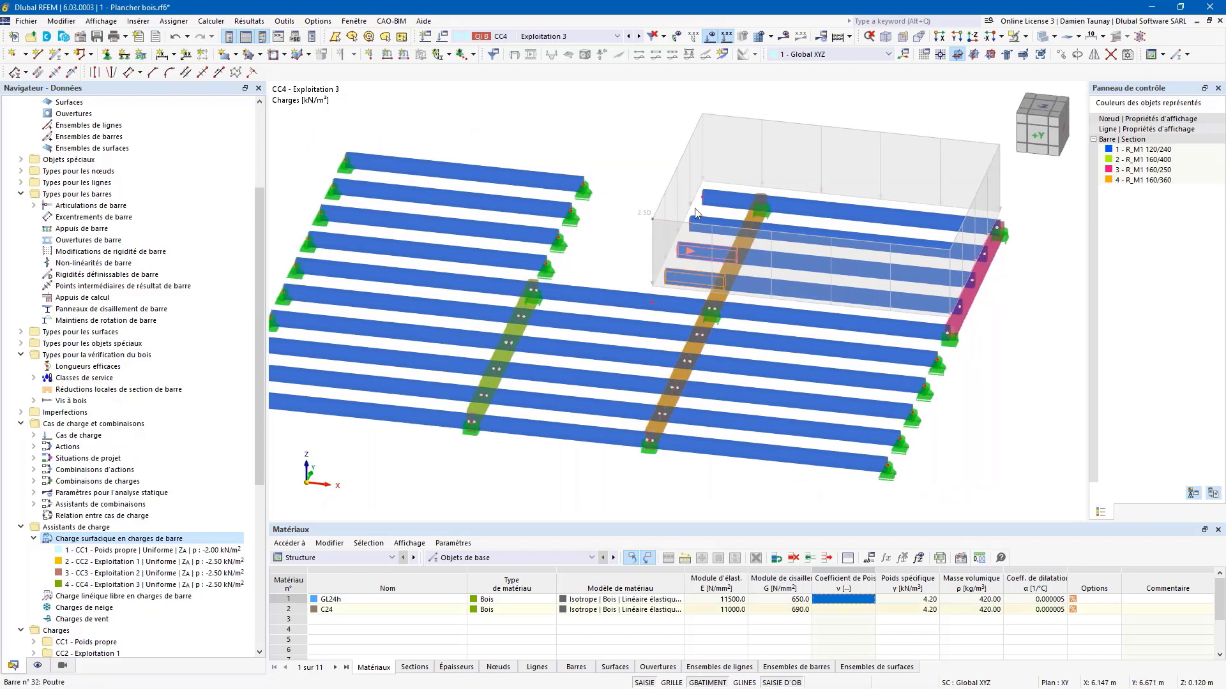
click(710, 37)
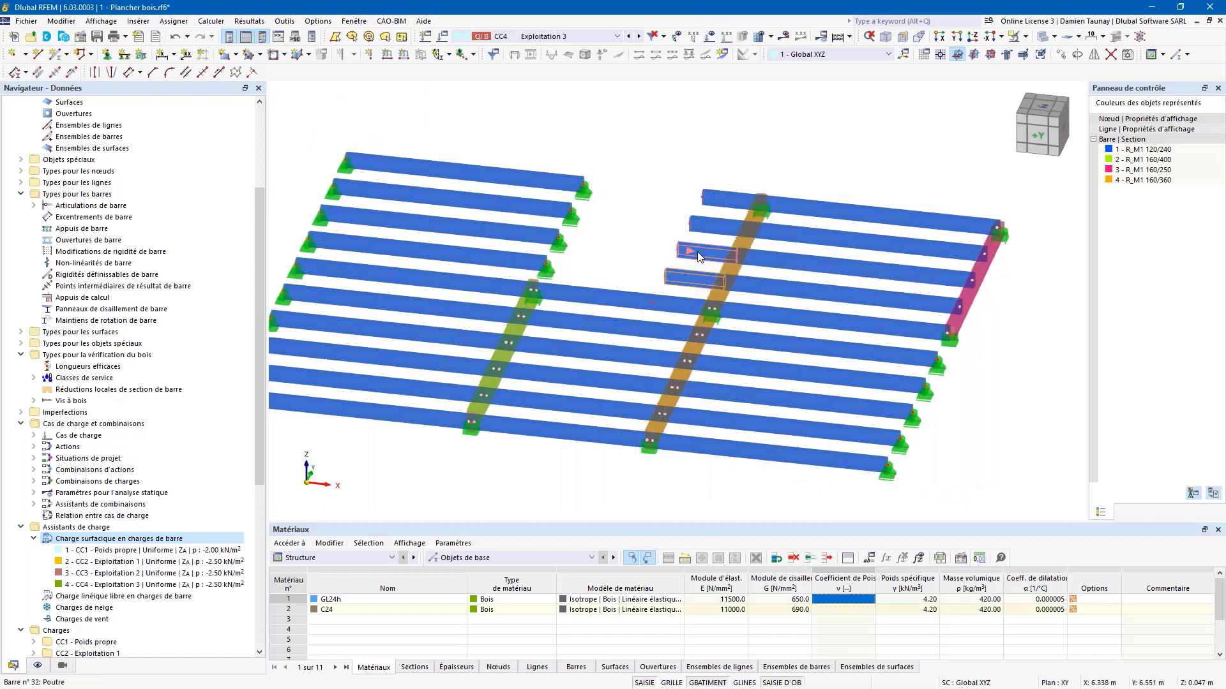
ctrl+middle_drag(684, 367, 809, 392)
ctrl+middle_drag(810, 392, 778, 335)
scroll(804, 383, down, 3)
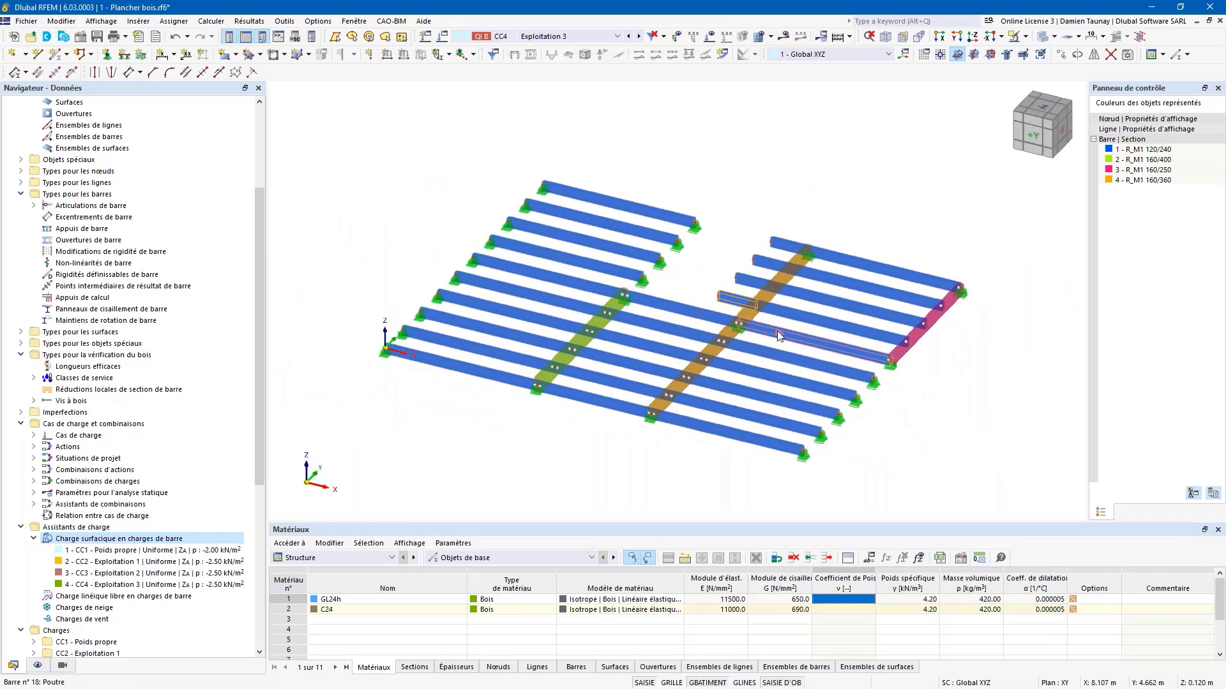
mouse_move(730, 300)
ctrl+middle_down()
mouse_move(747, 286)
mouse_move(740, 300)
ctrl+middle_up()
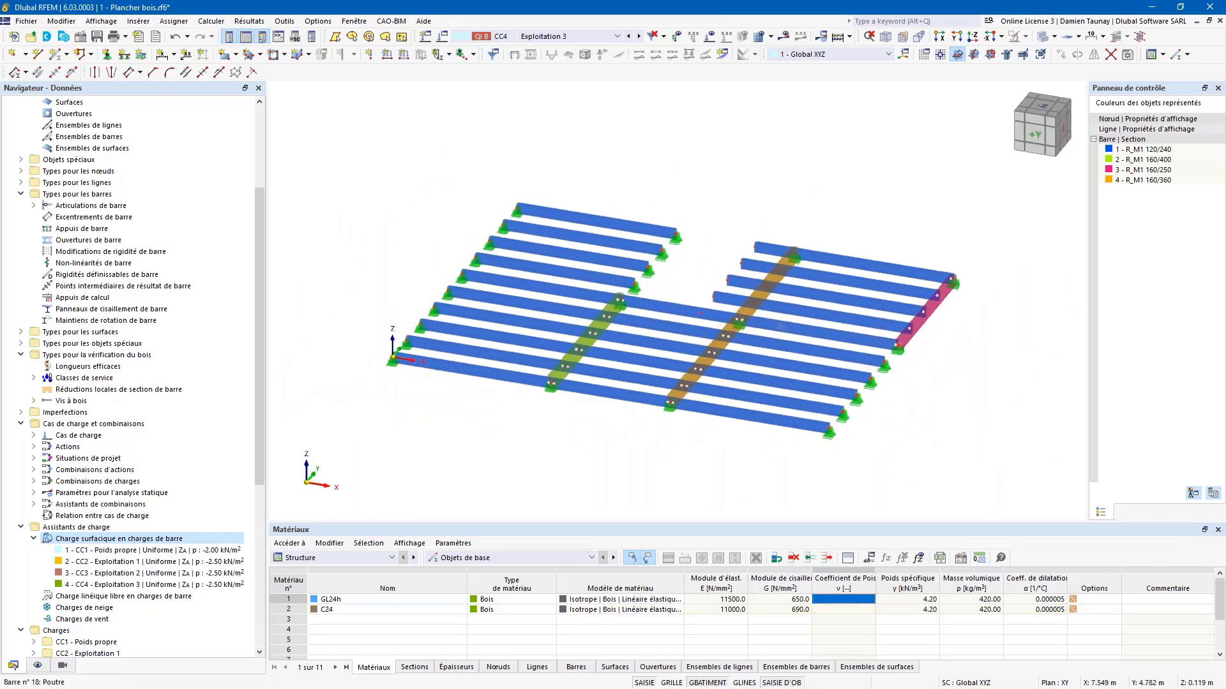
Enable hinges for overhang joists 31-34 and create a new member hinge using the 1 - Global XYZ coordinate system
double_click(758, 271)
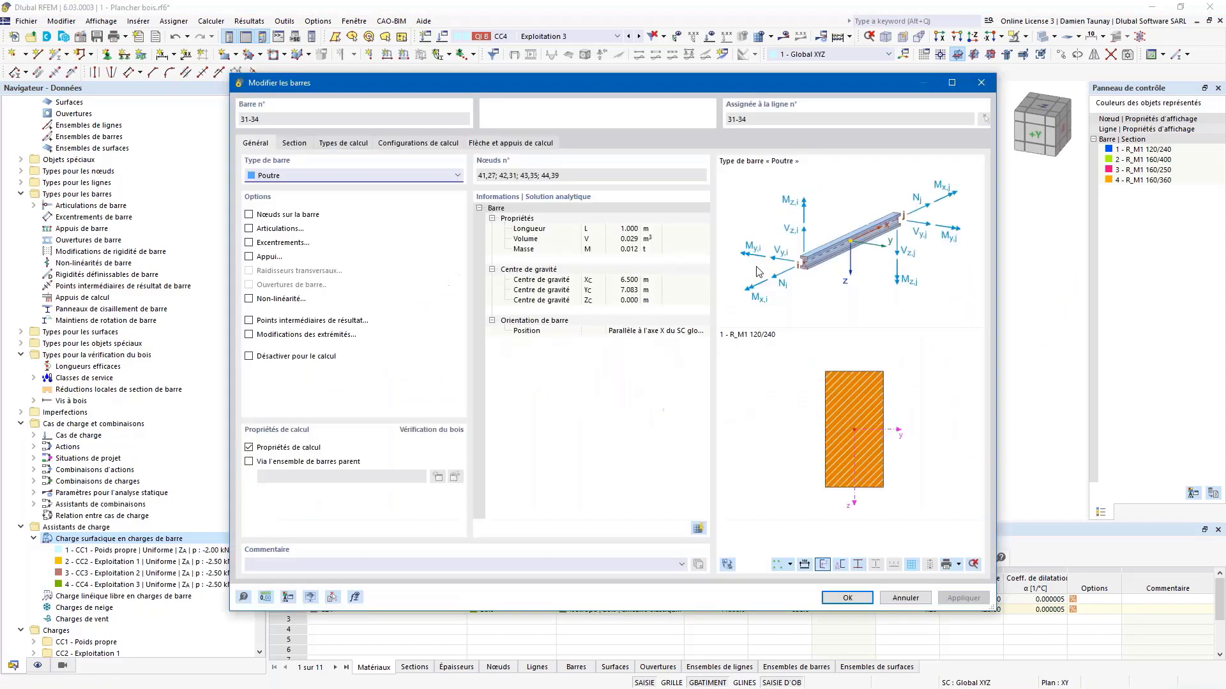
click(248, 229)
click(340, 143)
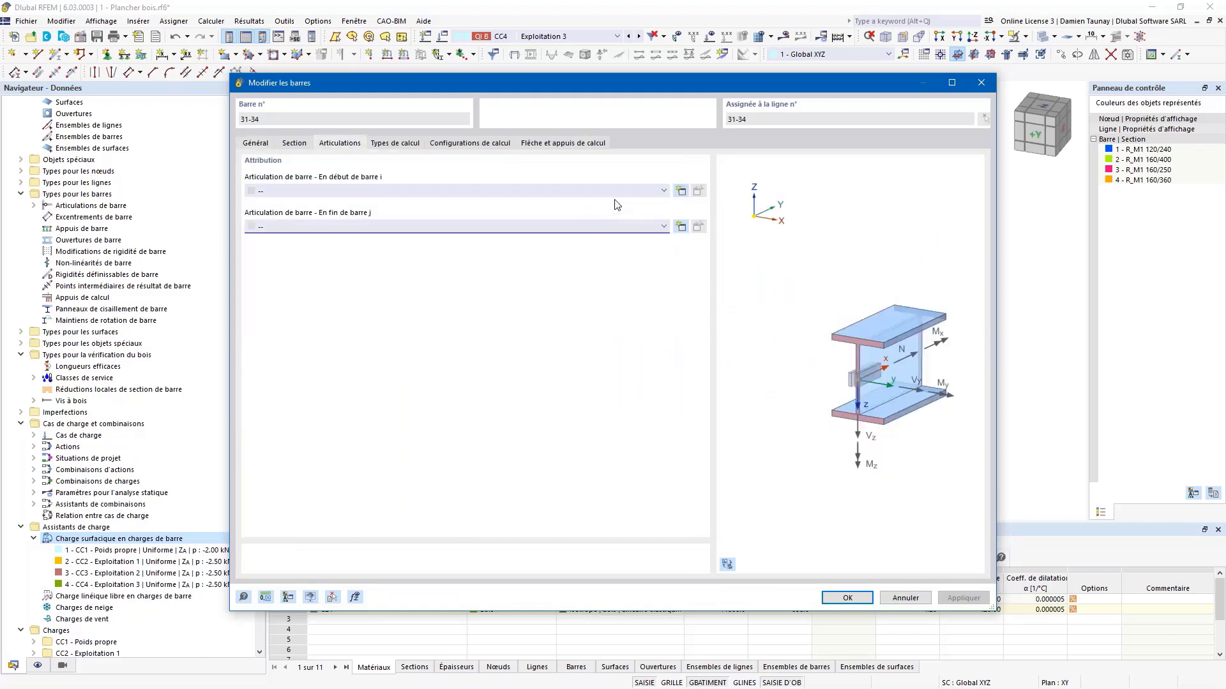
click(680, 228)
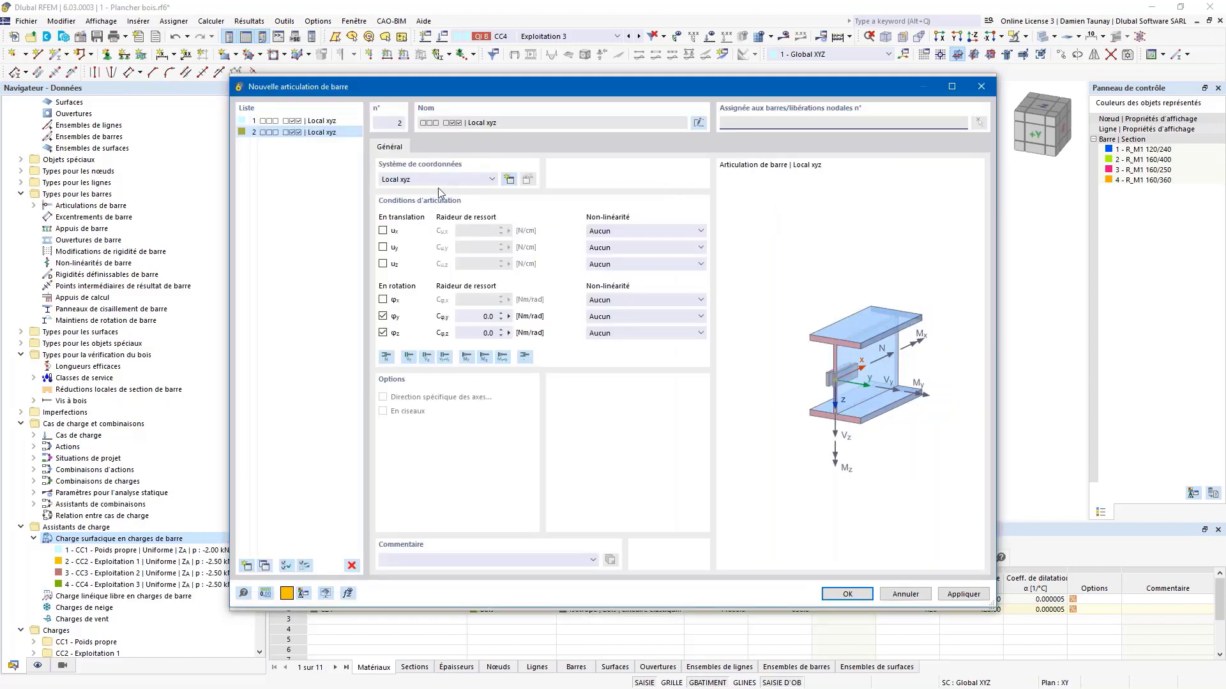
click(436, 181)
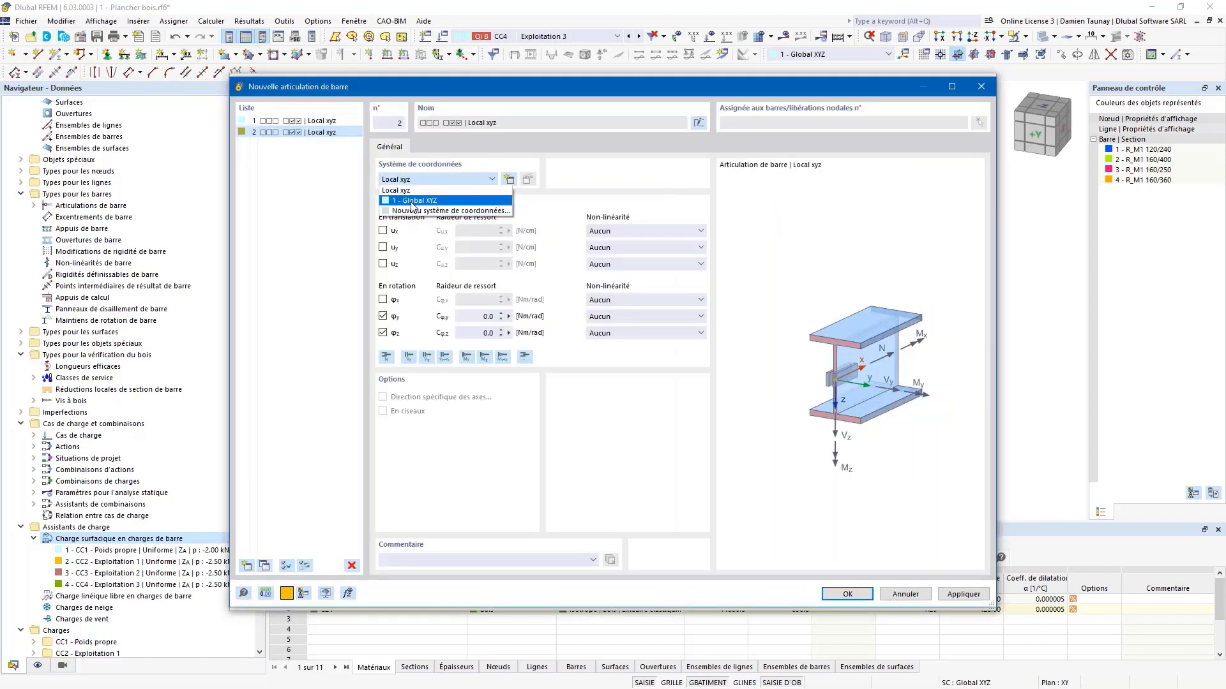
click(412, 201)
Make the new hinge a scissor hinge with φY and φZ released, and close the settings of joists 31-34 without assigning it
drag(420, 94, 484, 86)
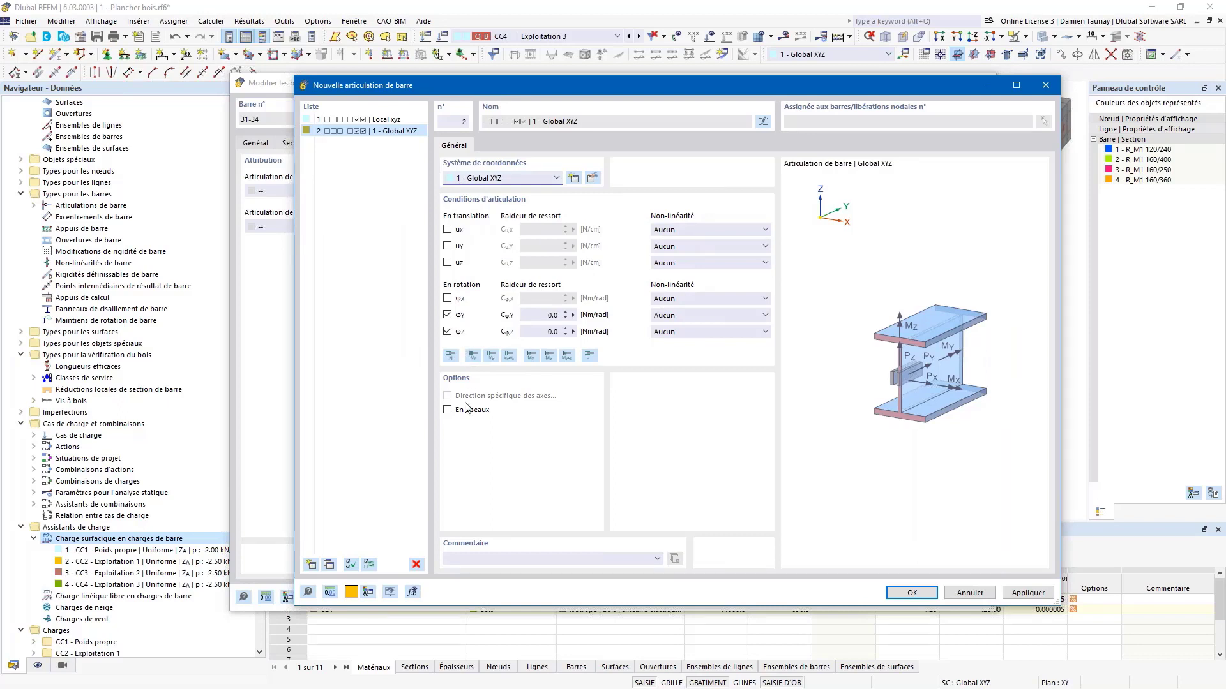
click(447, 410)
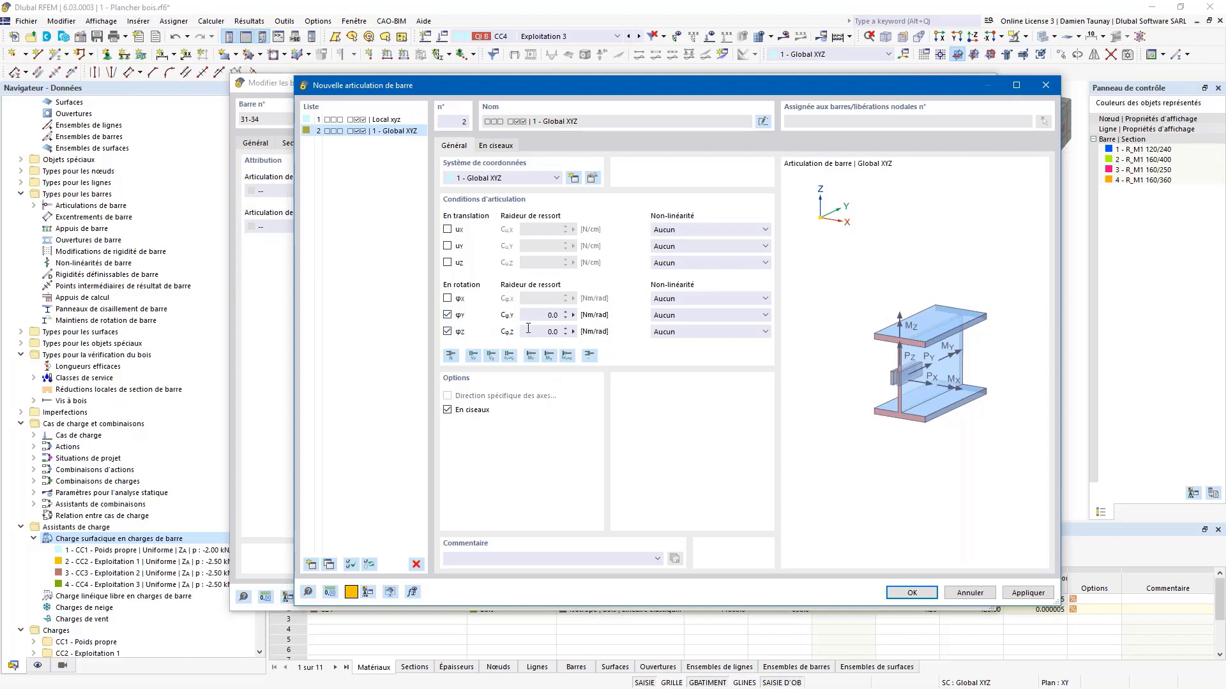
click(495, 147)
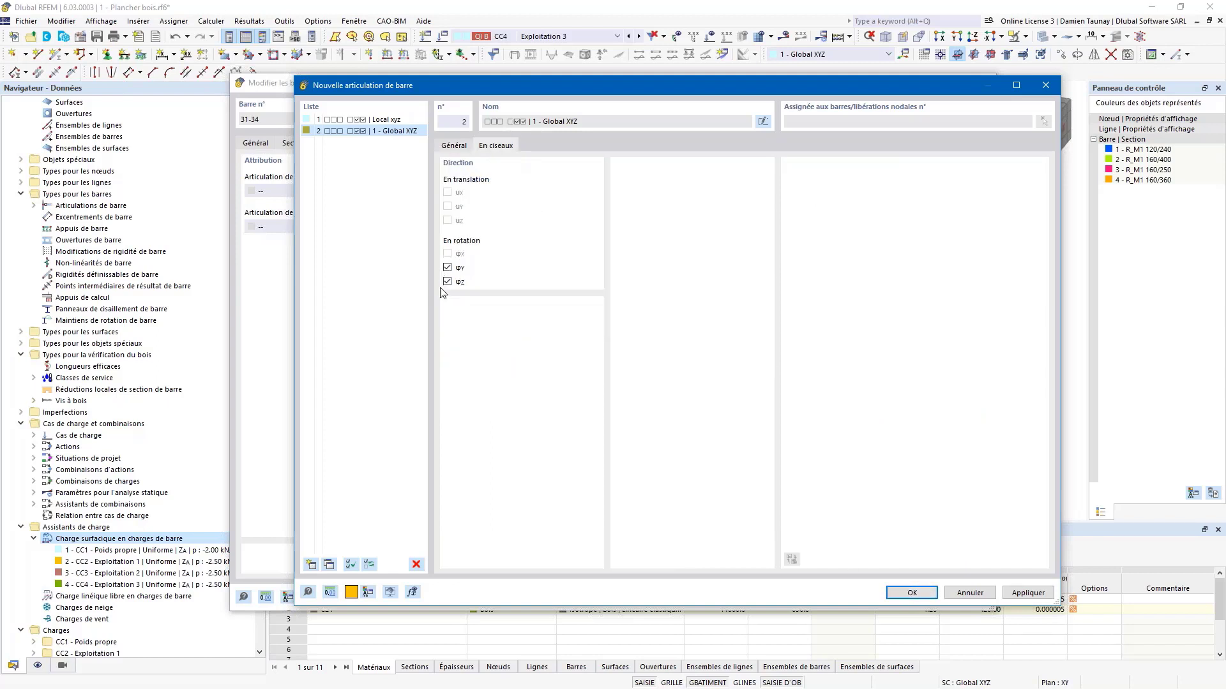
click(454, 146)
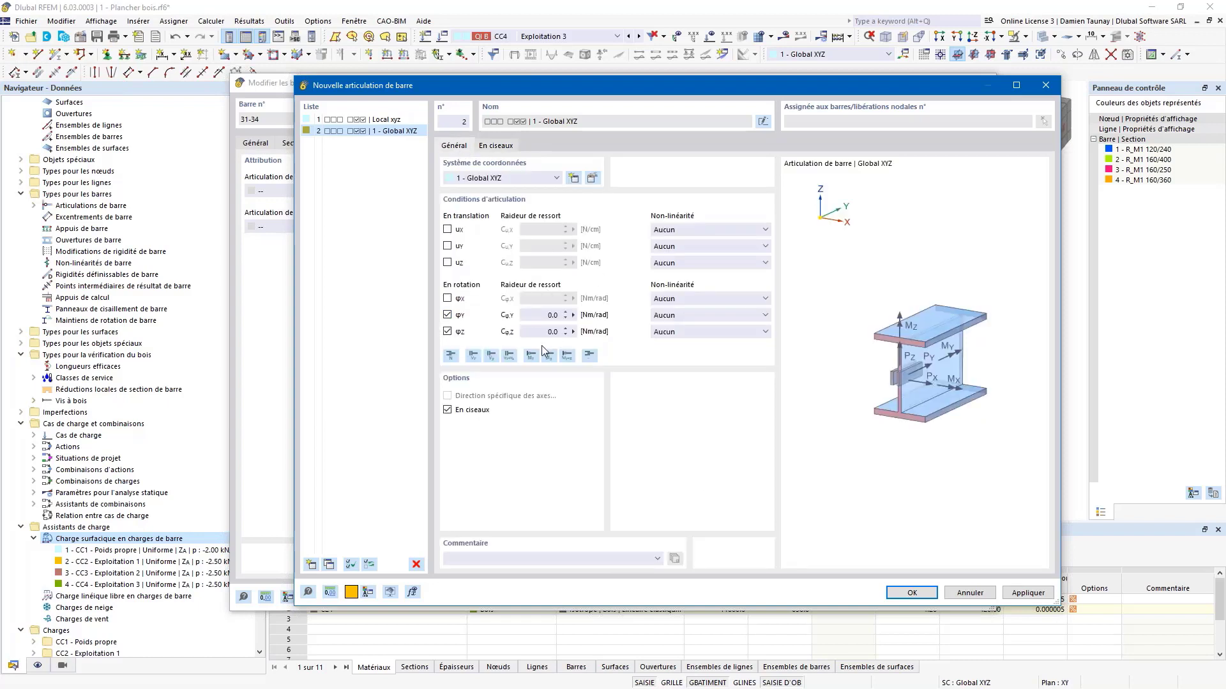
click(912, 593)
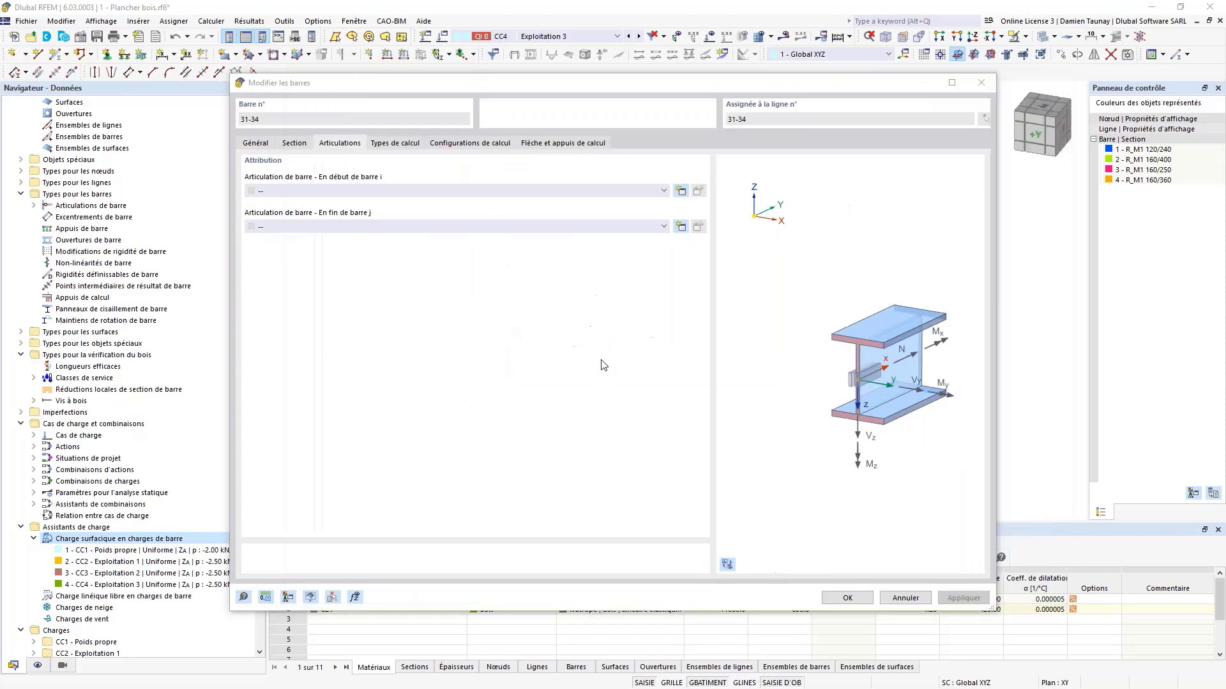
click(863, 598)
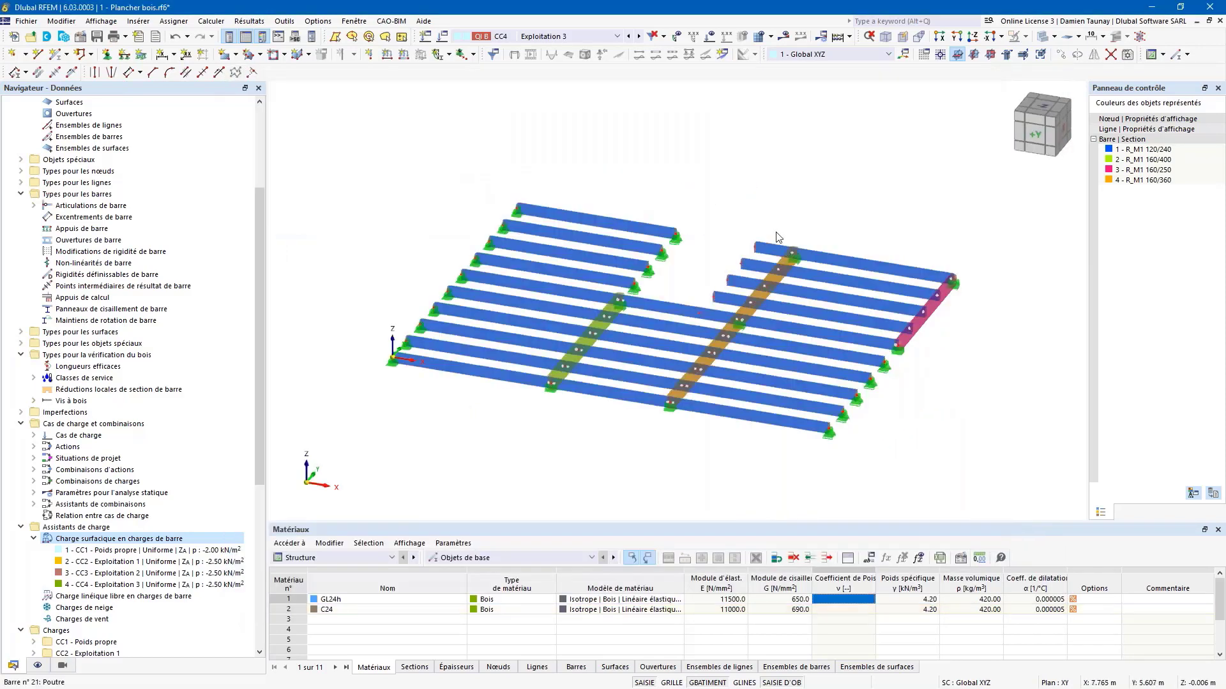
Assign hinge 2 (1 - Global XYZ) at member start i of joists 21, 24, 27 and 30 on the 160/360 beam
ctrl+middle_drag(742, 307, 718, 307)
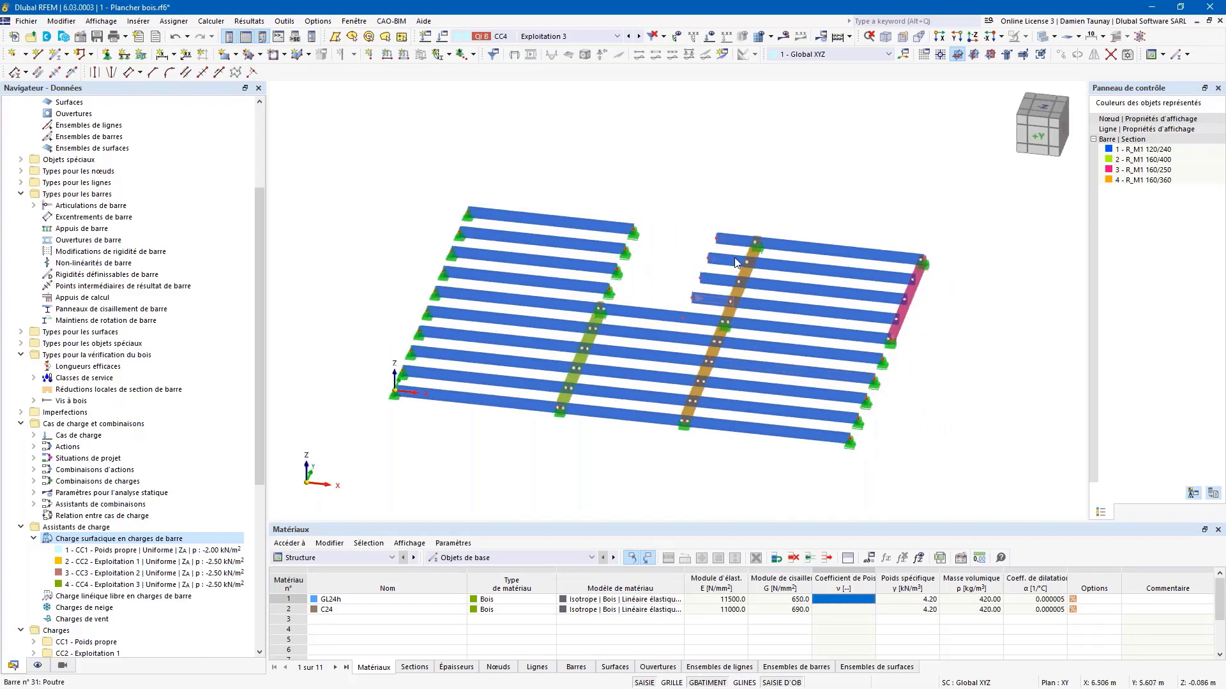
click(749, 302)
ctrl+click(759, 283)
ctrl+click(768, 262)
ctrl+click(777, 245)
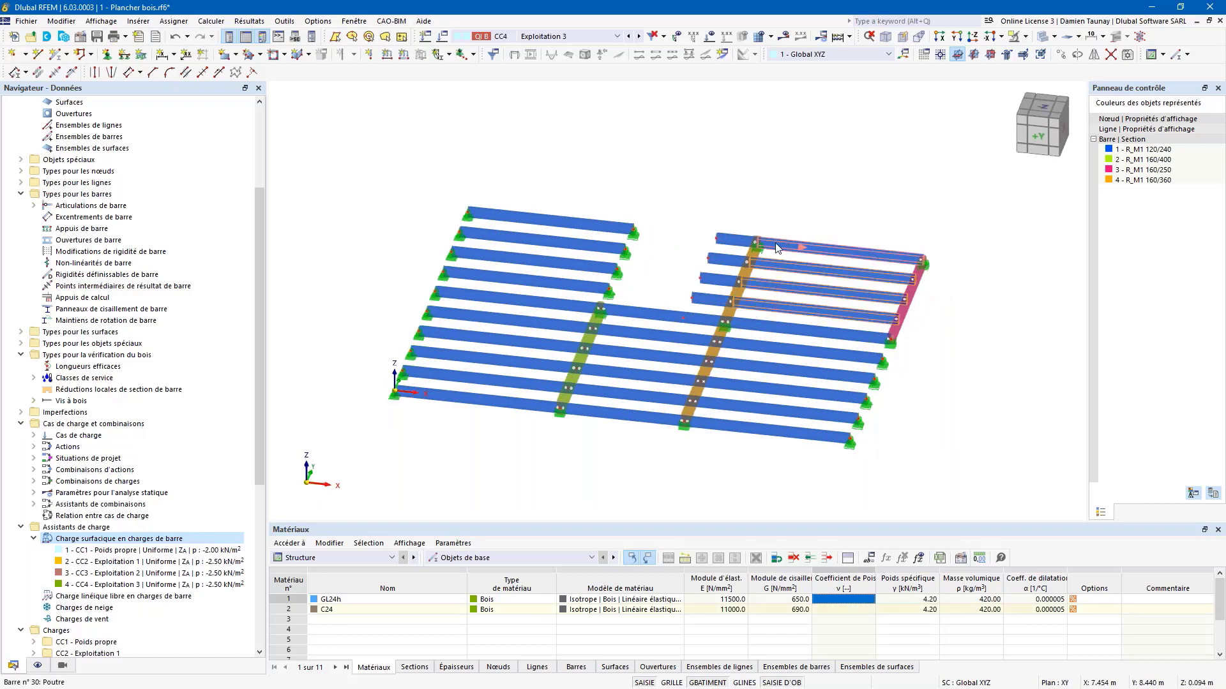
double_click(774, 248)
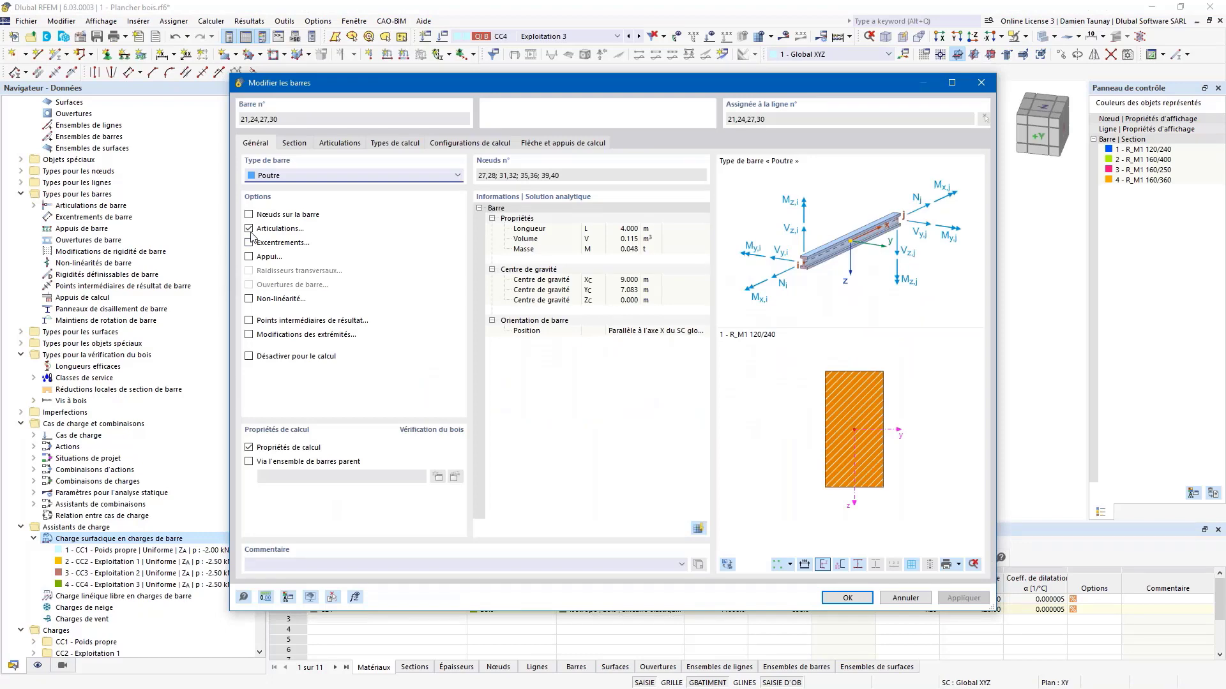
click(340, 143)
click(306, 190)
click(307, 222)
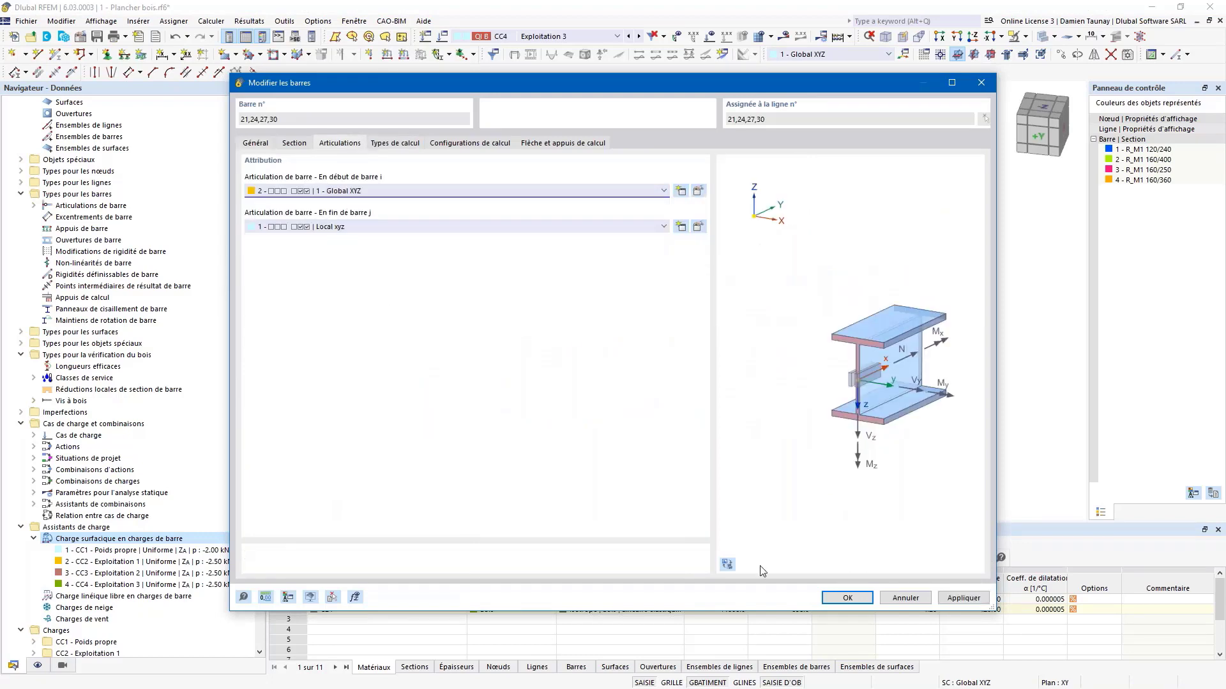
click(842, 598)
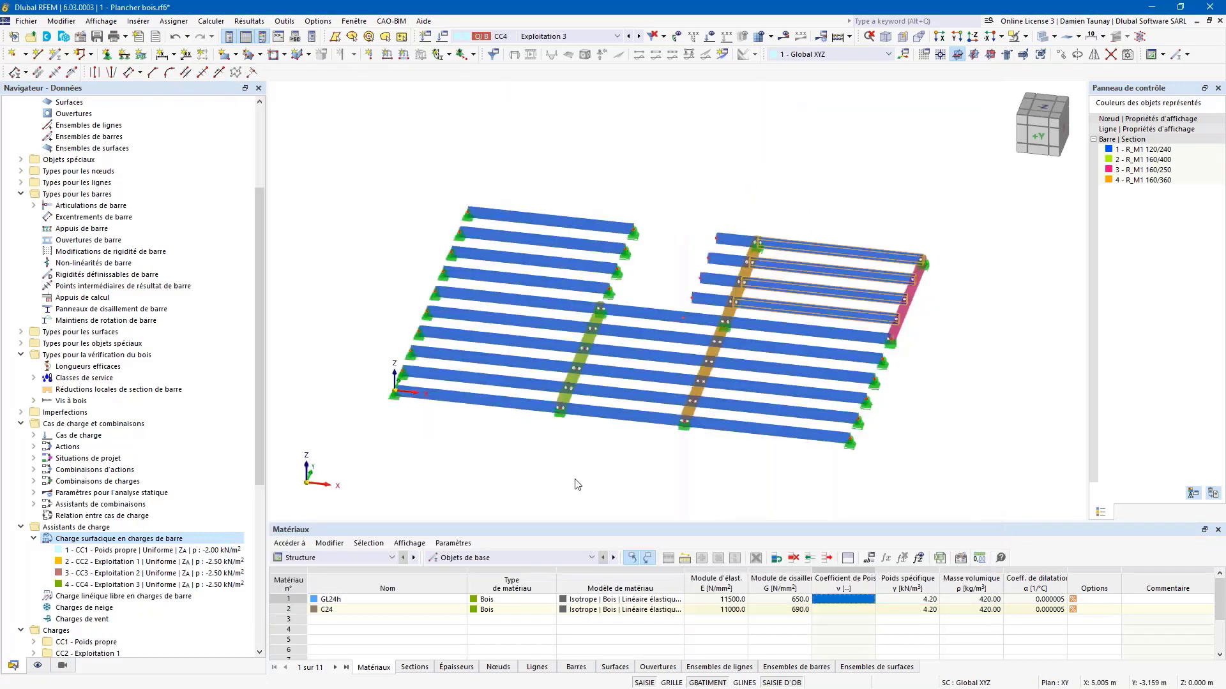
click(895, 481)
Examine the joist hinges where they meet the 160/400 and 160/360 beams from several viewing angles
ctrl+middle_drag(895, 482, 843, 482)
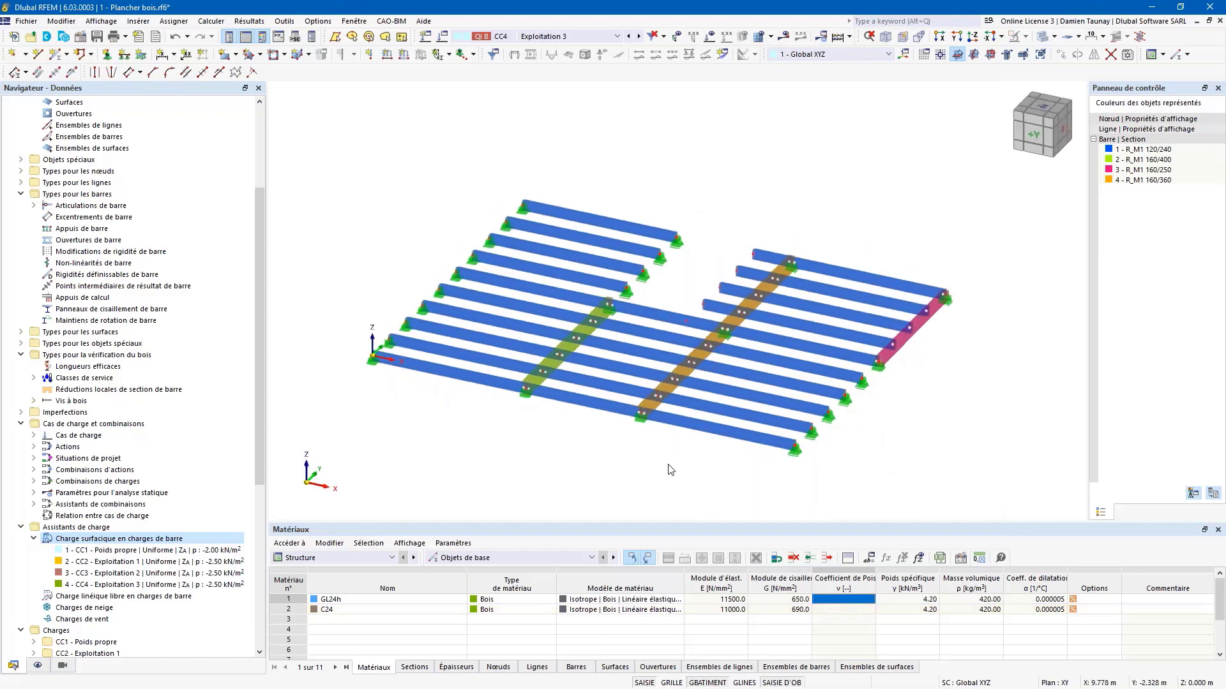
ctrl+middle_drag(642, 477, 573, 434)
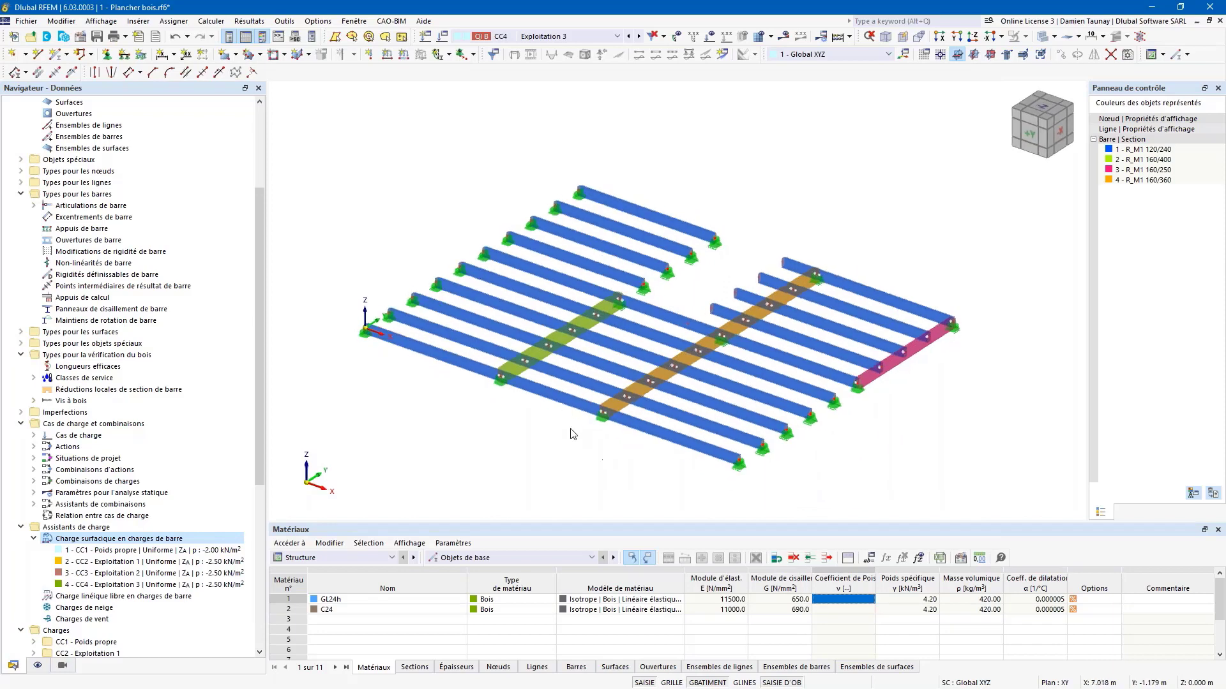
ctrl+middle_drag(759, 459, 725, 370)
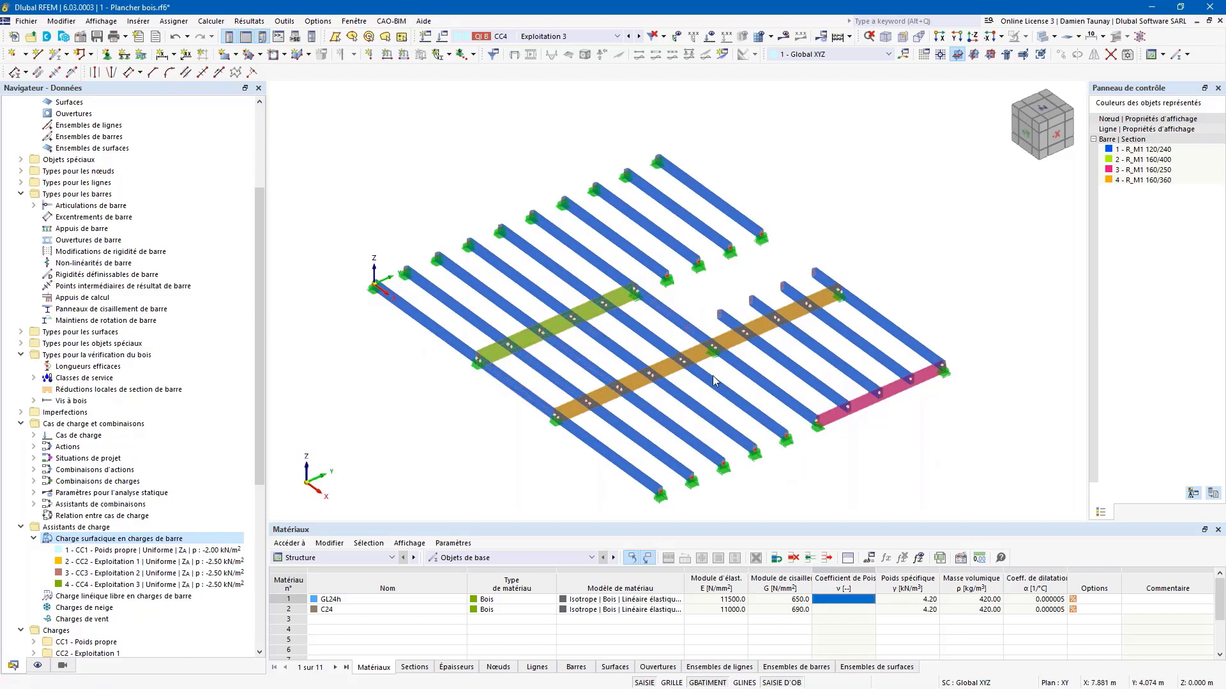
ctrl+middle_drag(681, 427, 612, 442)
drag(489, 242, 658, 337)
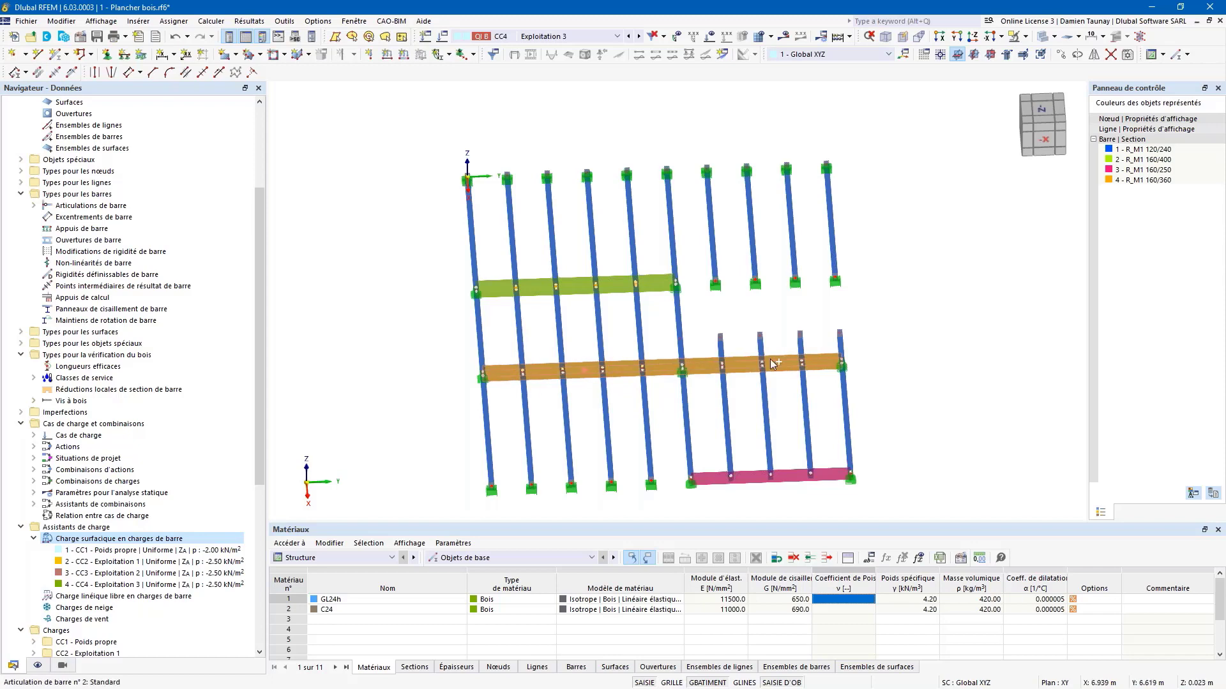
ctrl+middle_drag(621, 408, 747, 347)
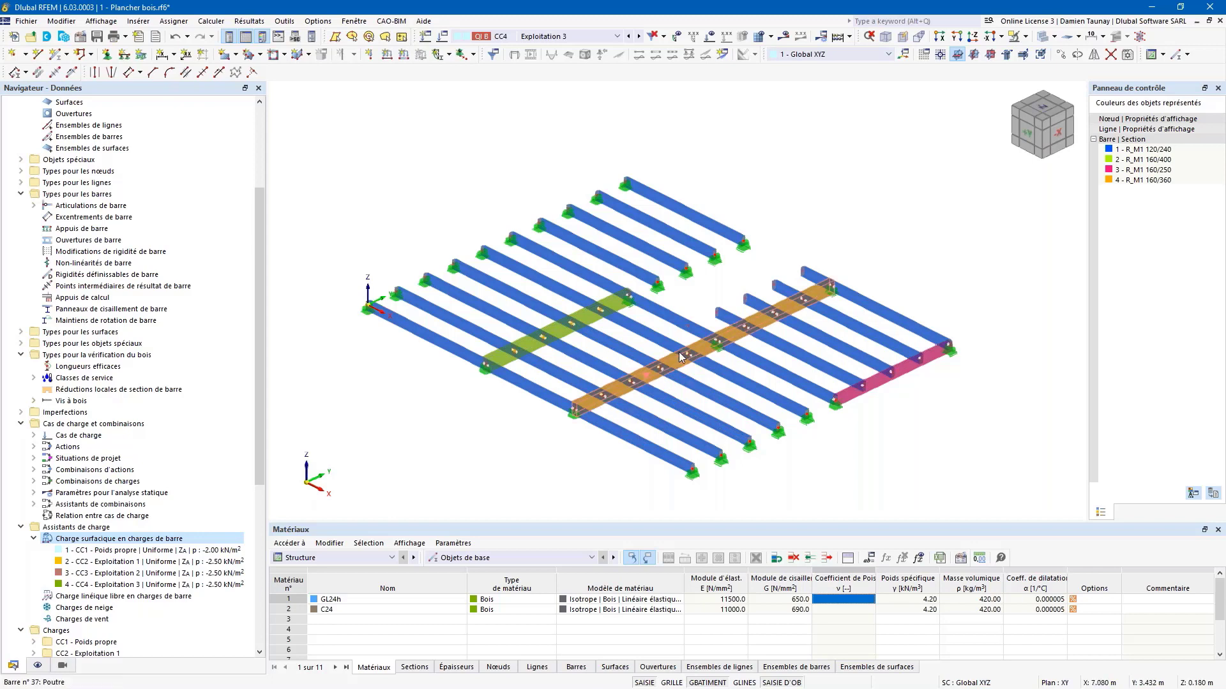
mouse_move(679, 357)
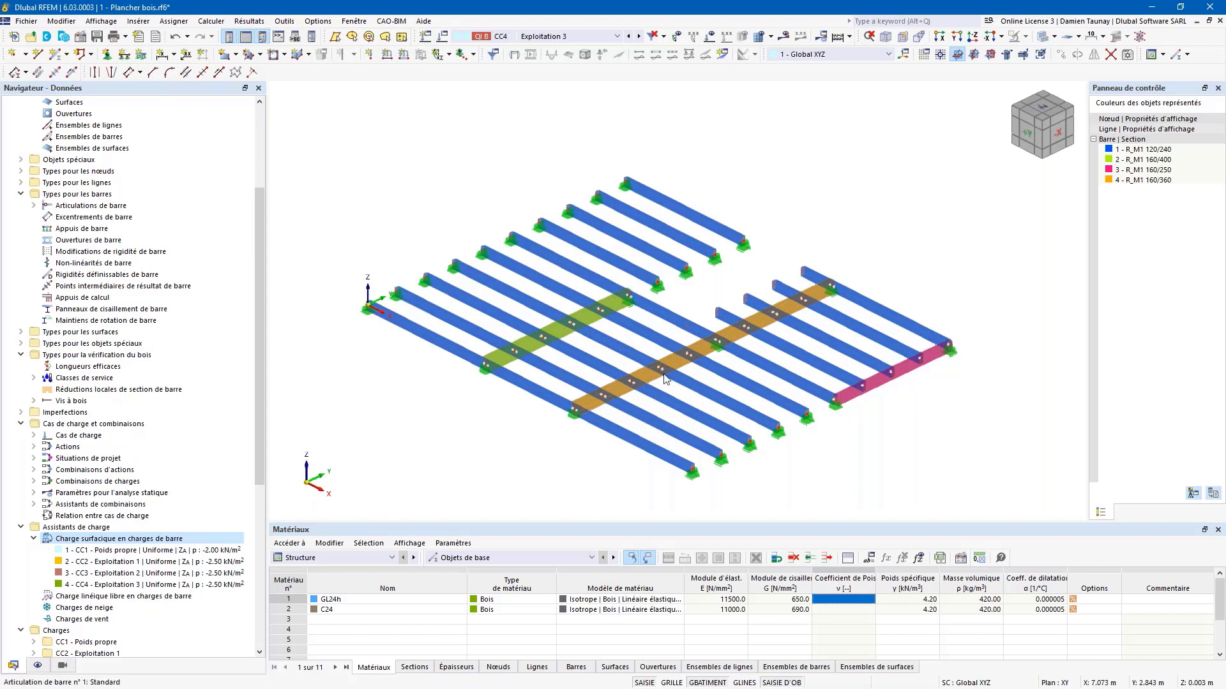
ctrl+middle_drag(725, 346, 633, 347)
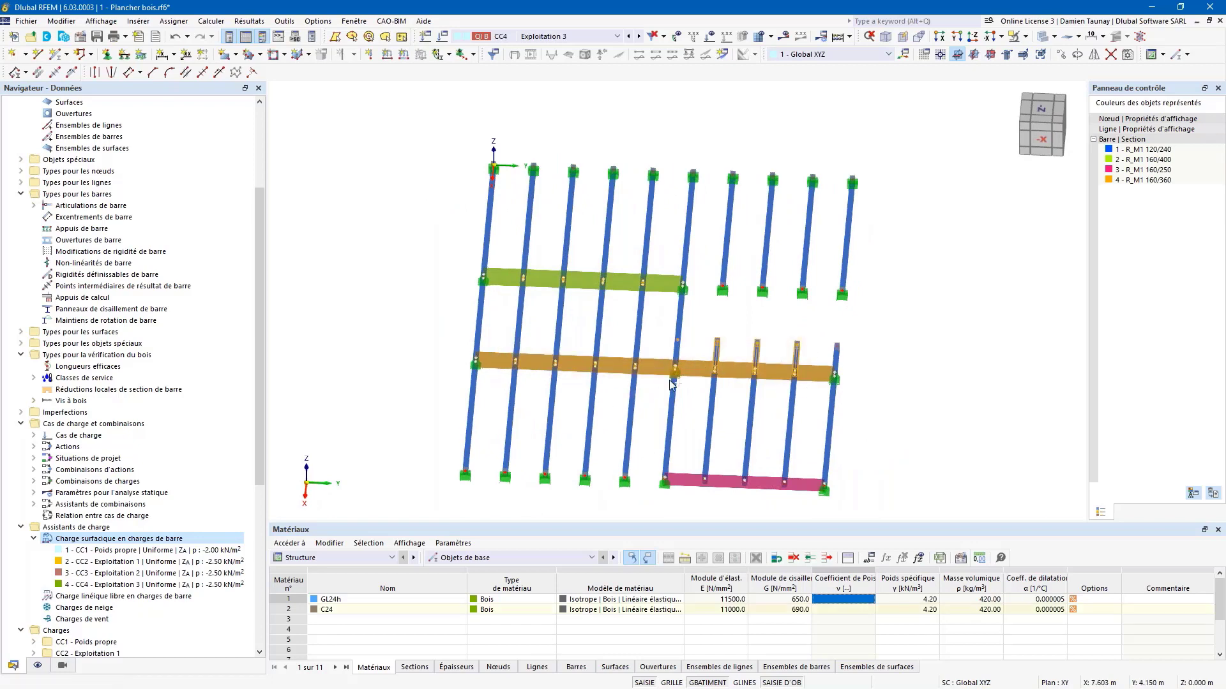
drag(515, 251, 661, 304)
ctrl+drag(501, 344, 708, 365)
ctrl+middle_drag(770, 409, 857, 387)
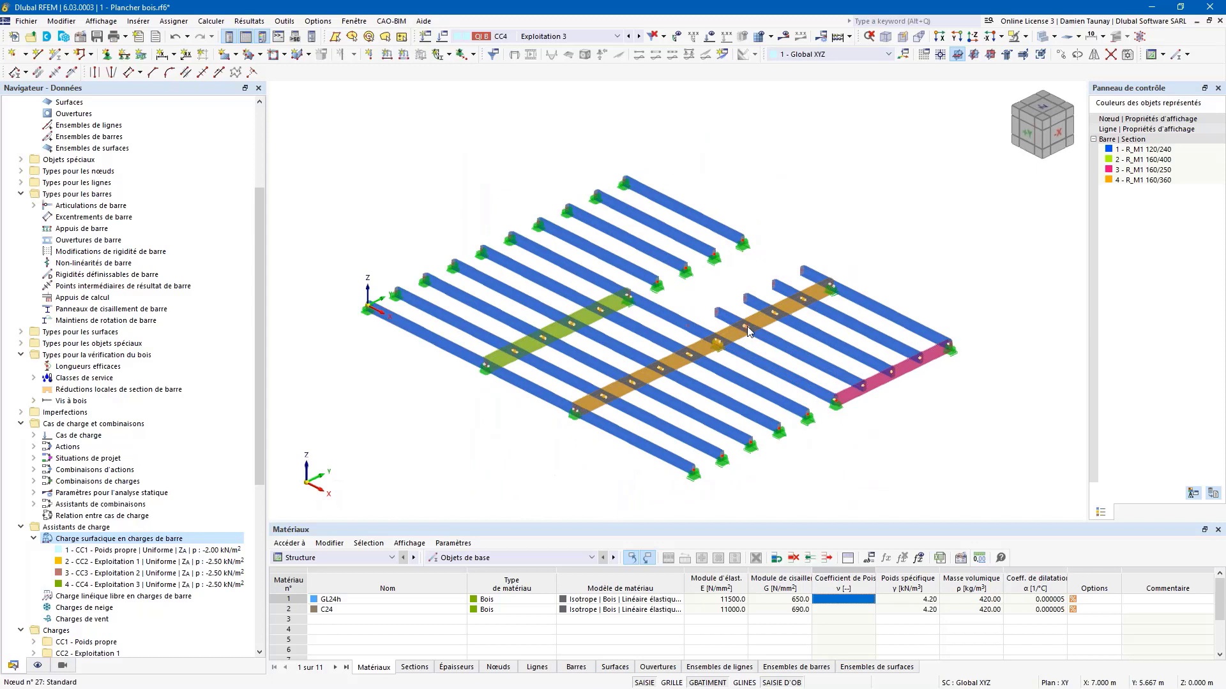
double_click(748, 331)
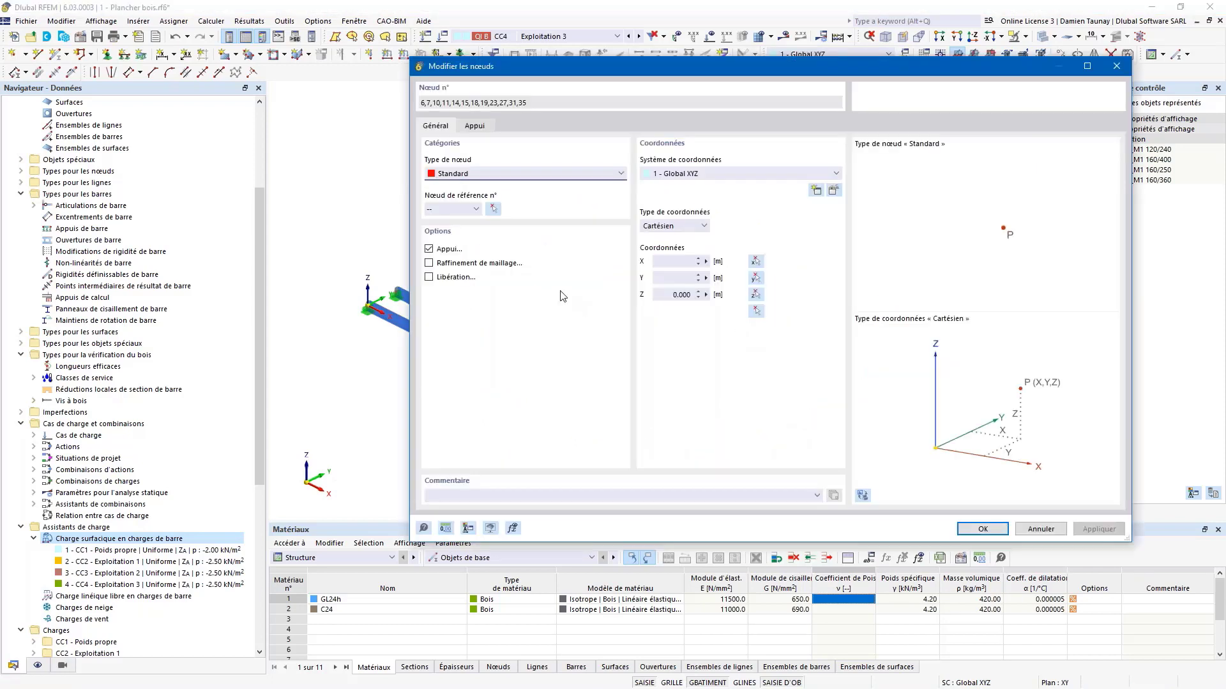
click(484, 172)
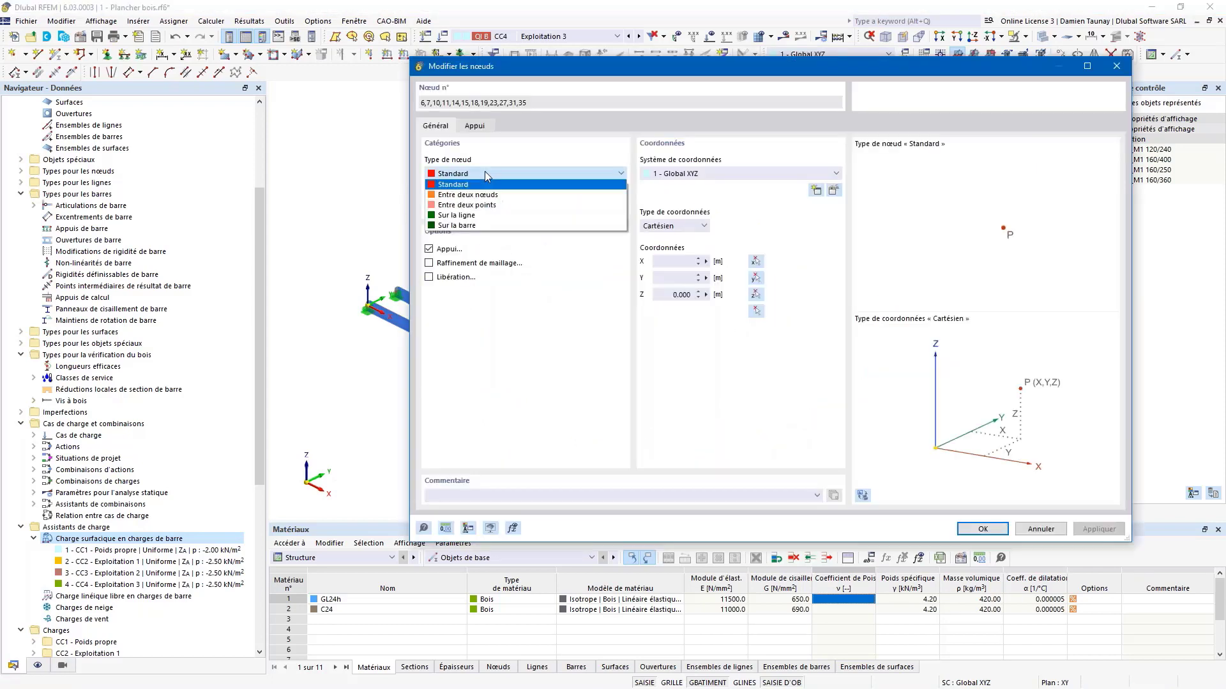
click(459, 226)
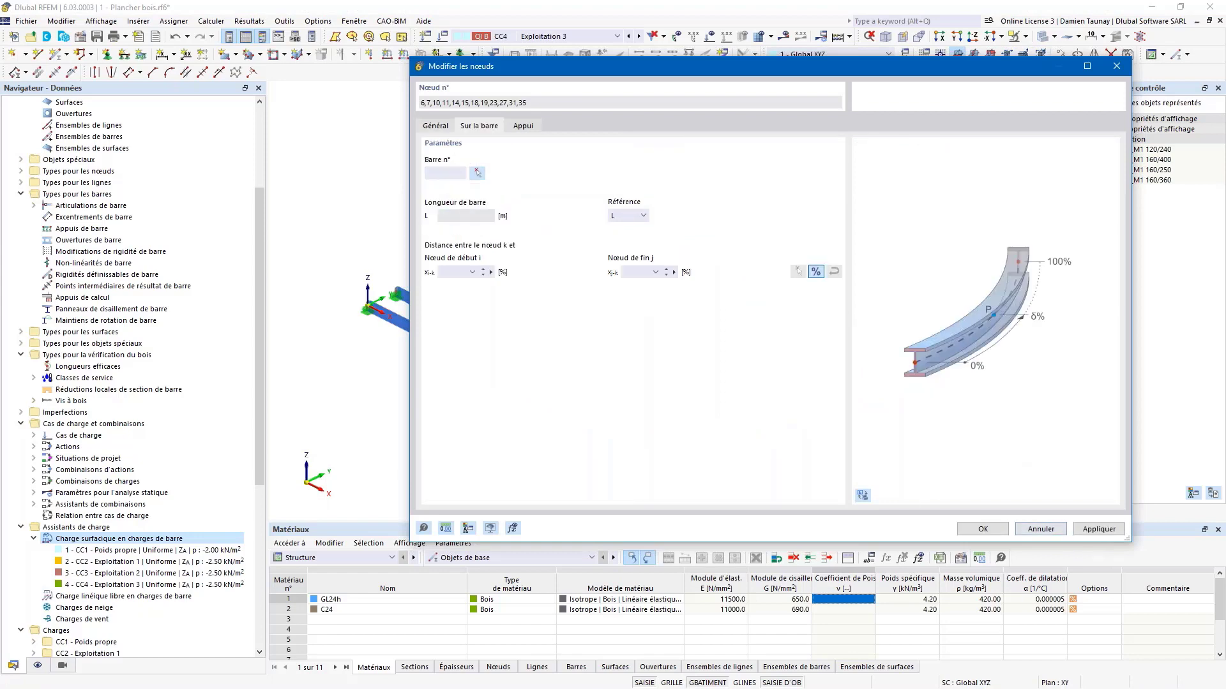
key(Escape)
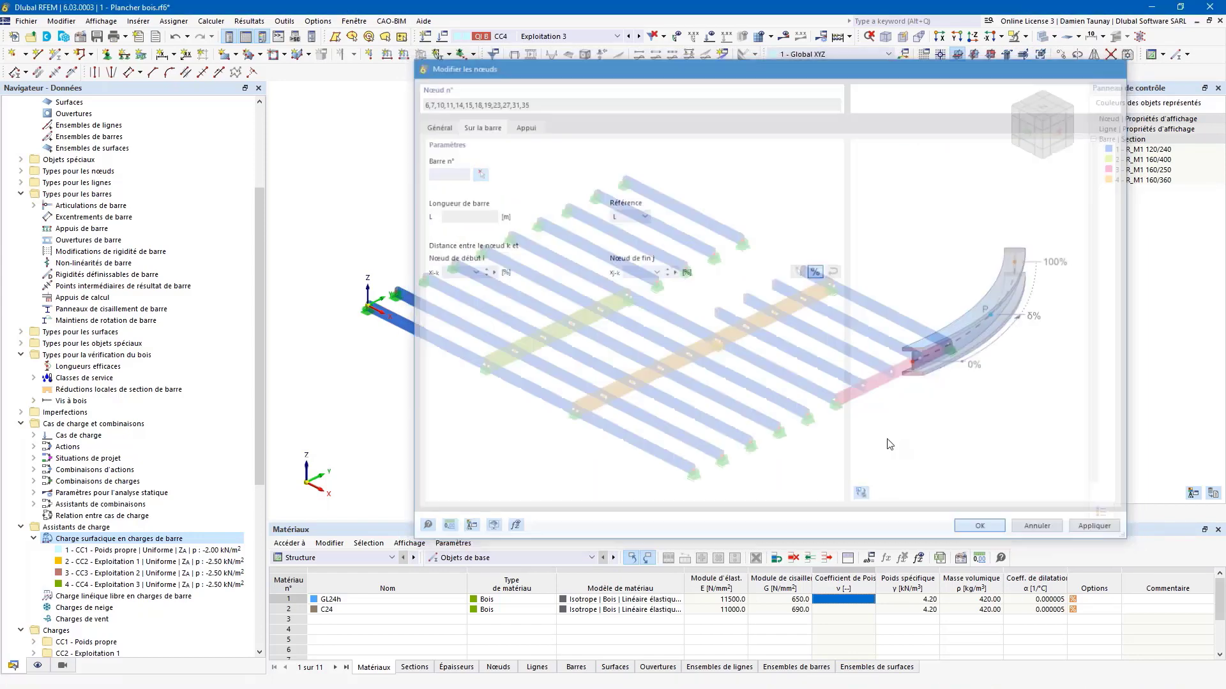
Display the model as a wireframe and examine the beam axes, nodes and supports of the floor
click(1039, 41)
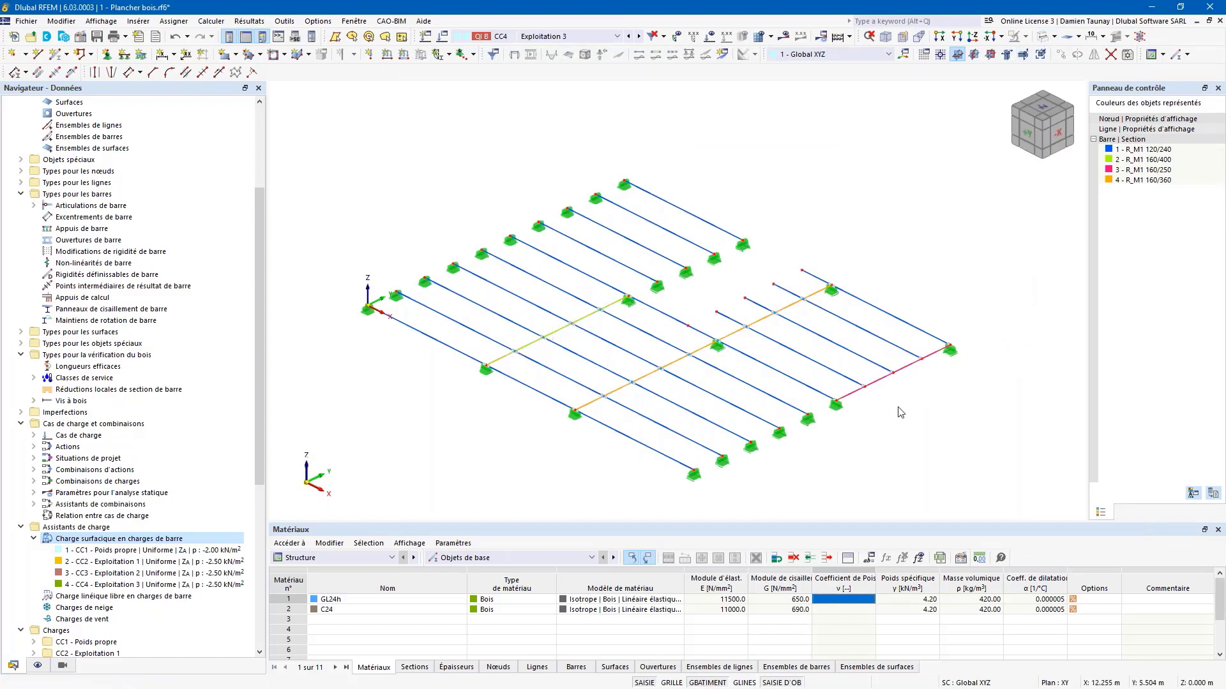
ctrl+middle_drag(605, 477, 656, 471)
middle_drag(655, 471, 569, 468)
ctrl+middle_drag(842, 336, 822, 345)
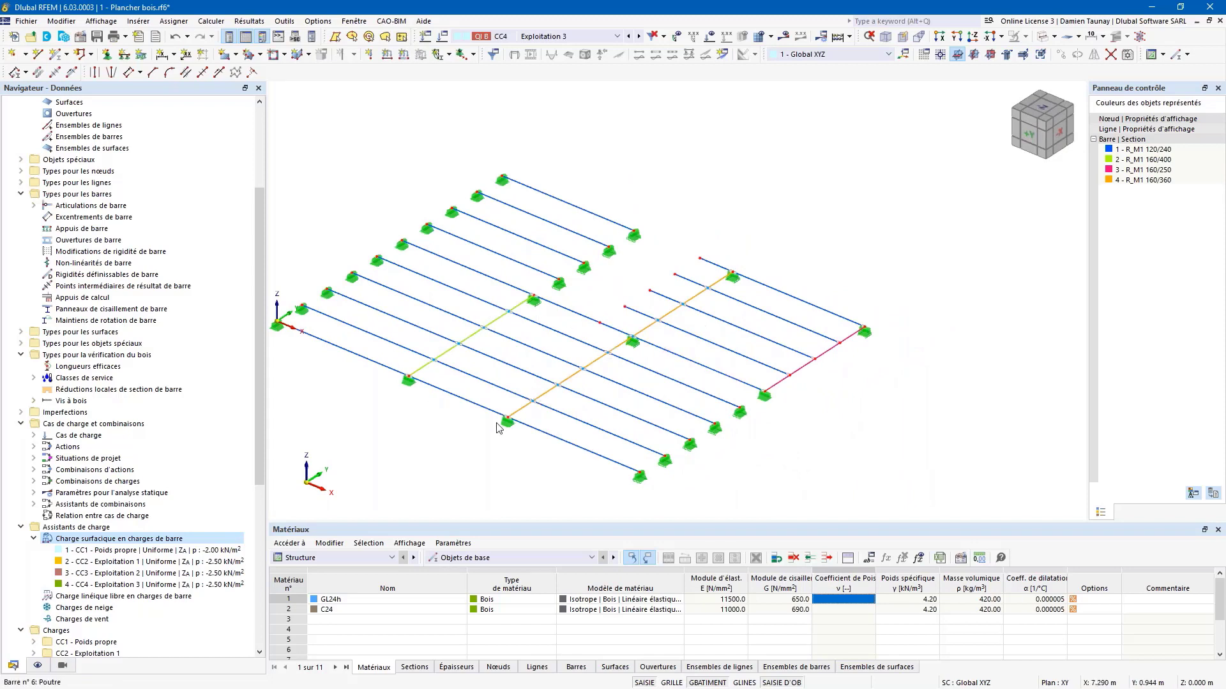
ctrl+middle_drag(553, 432, 586, 424)
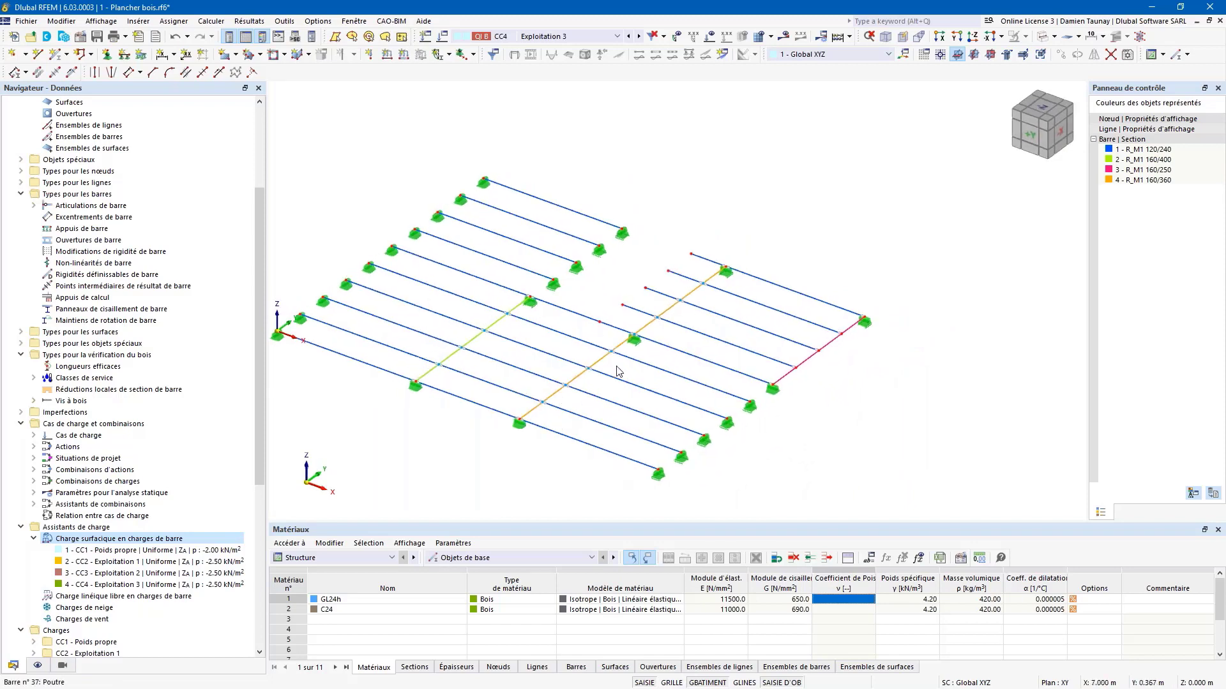
ctrl+middle_drag(360, 365, 586, 470)
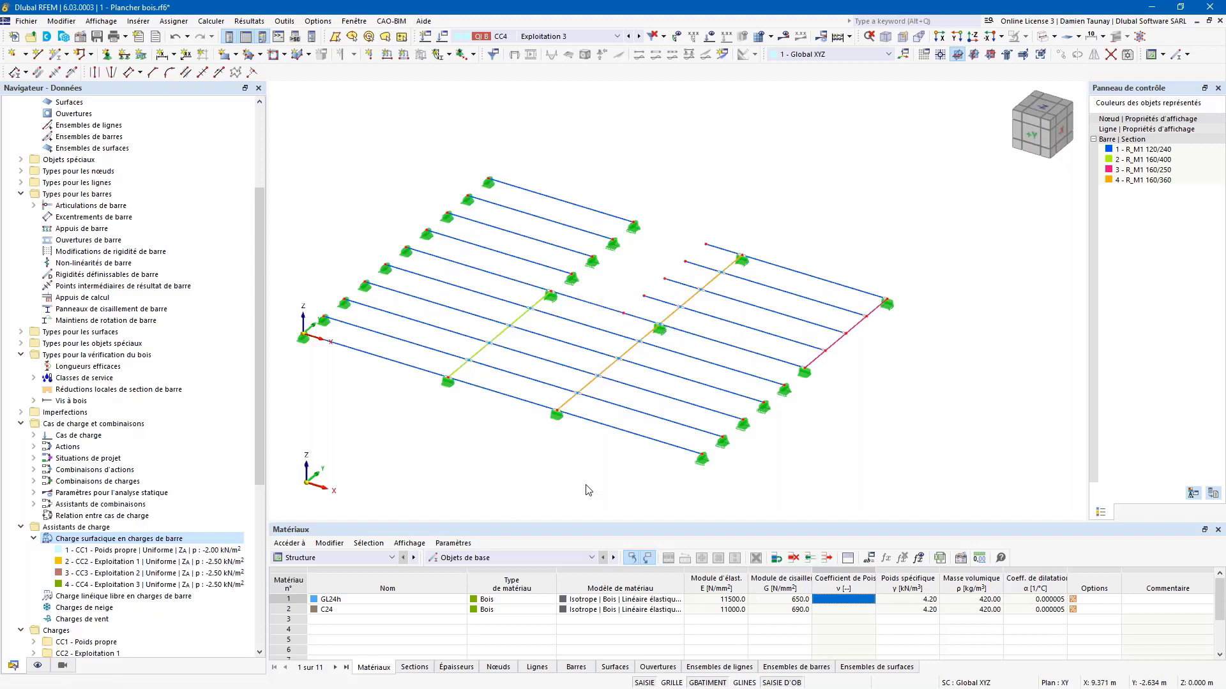
middle_drag(587, 493, 632, 475)
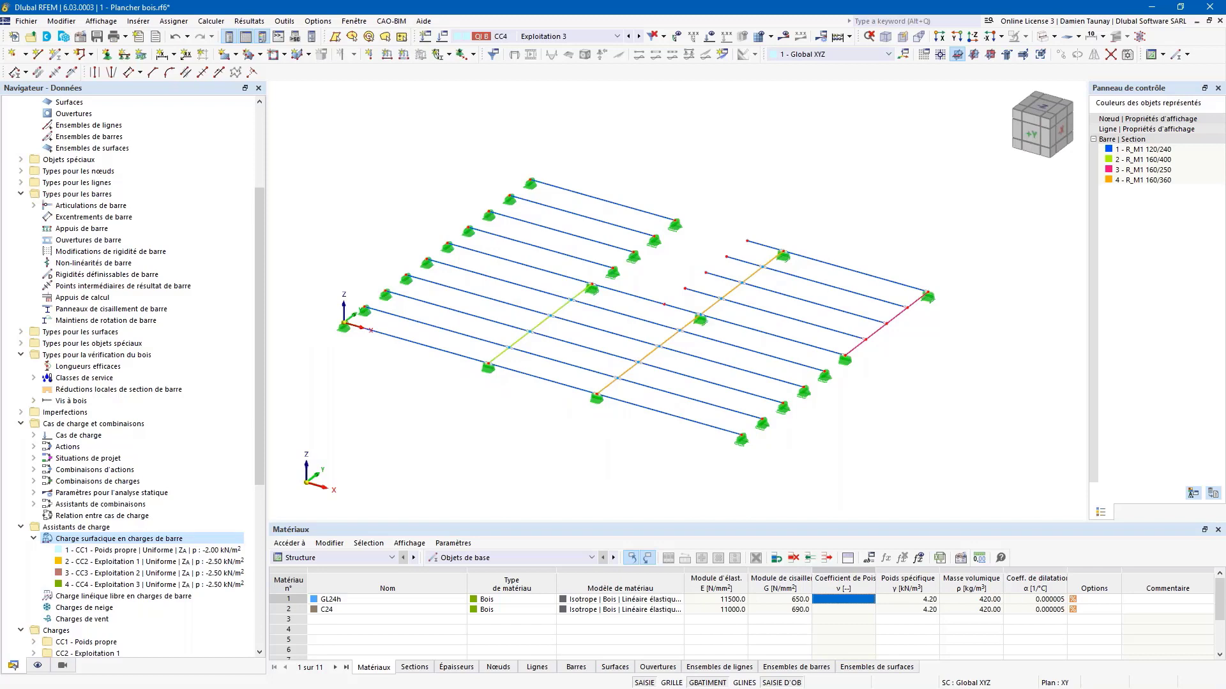
ctrl+middle_drag(462, 443, 470, 427)
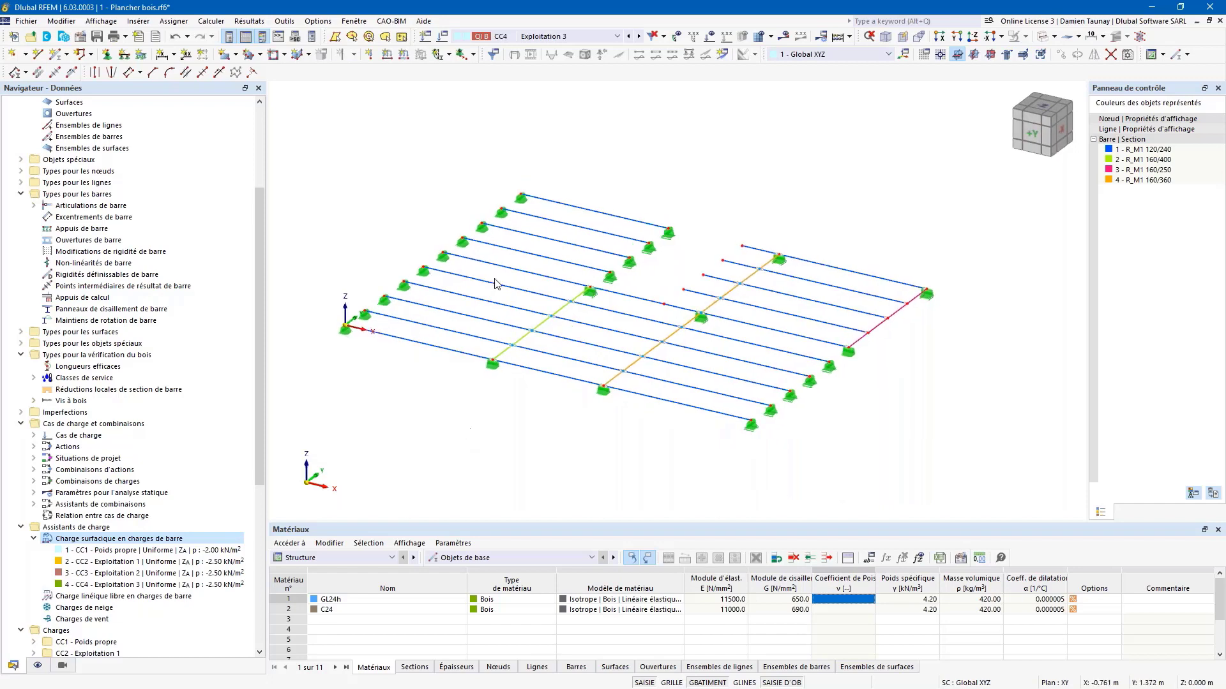
Review load cases CC1 to CC4 and actions A1 and A2 in the load cases and combinations settings
click(440, 38)
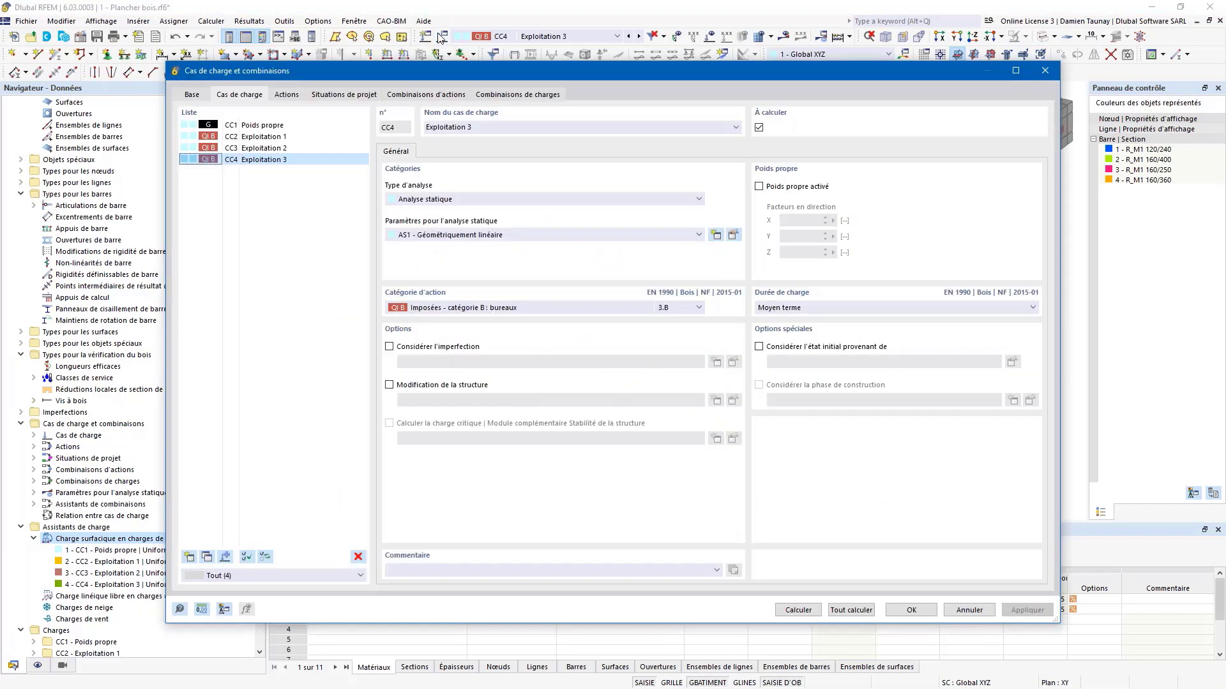
click(256, 125)
click(255, 137)
click(249, 160)
click(251, 136)
click(251, 148)
click(249, 157)
click(285, 97)
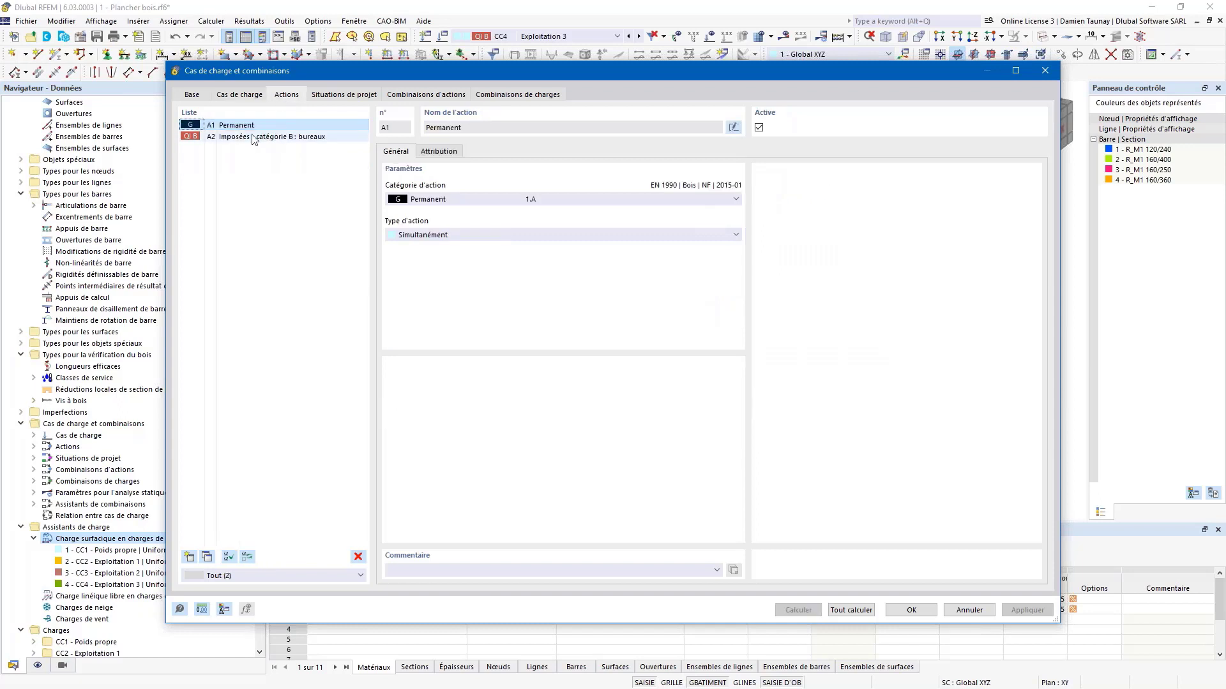
click(240, 139)
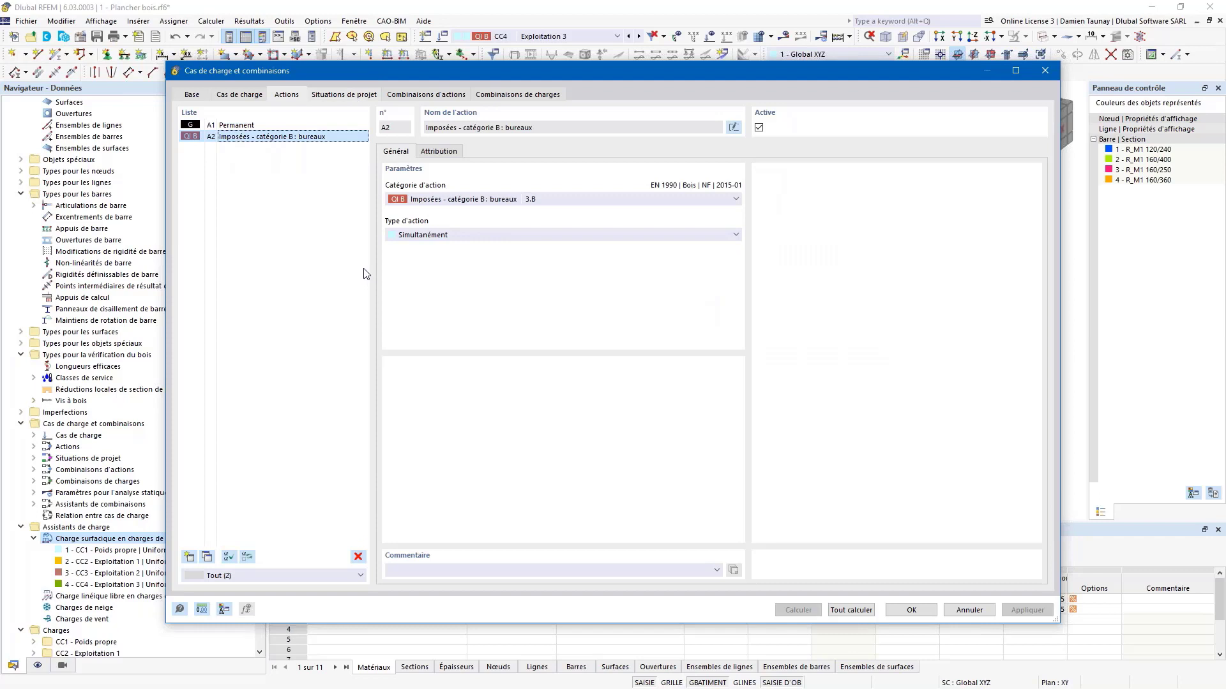
Assign combination wizard 2 (AS1 - Géométriquement linéaire) to design situations SP1 to SP3, check the load combinations and accept
shift+click(277, 150)
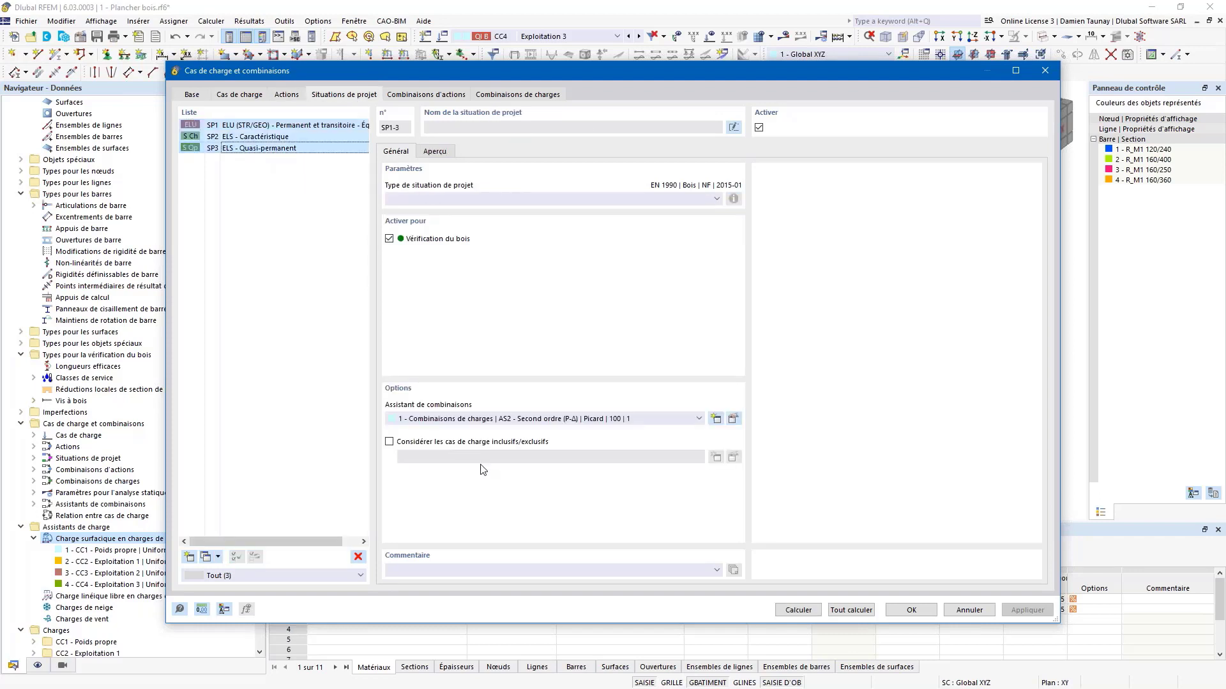
click(515, 421)
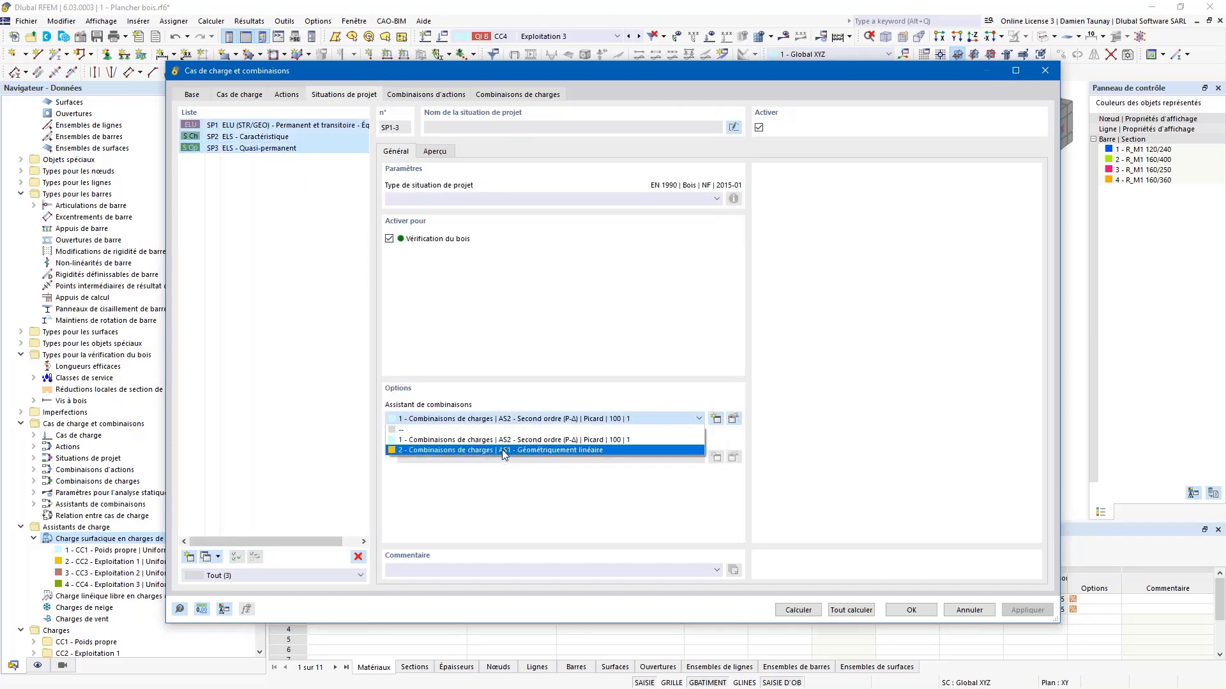
click(502, 450)
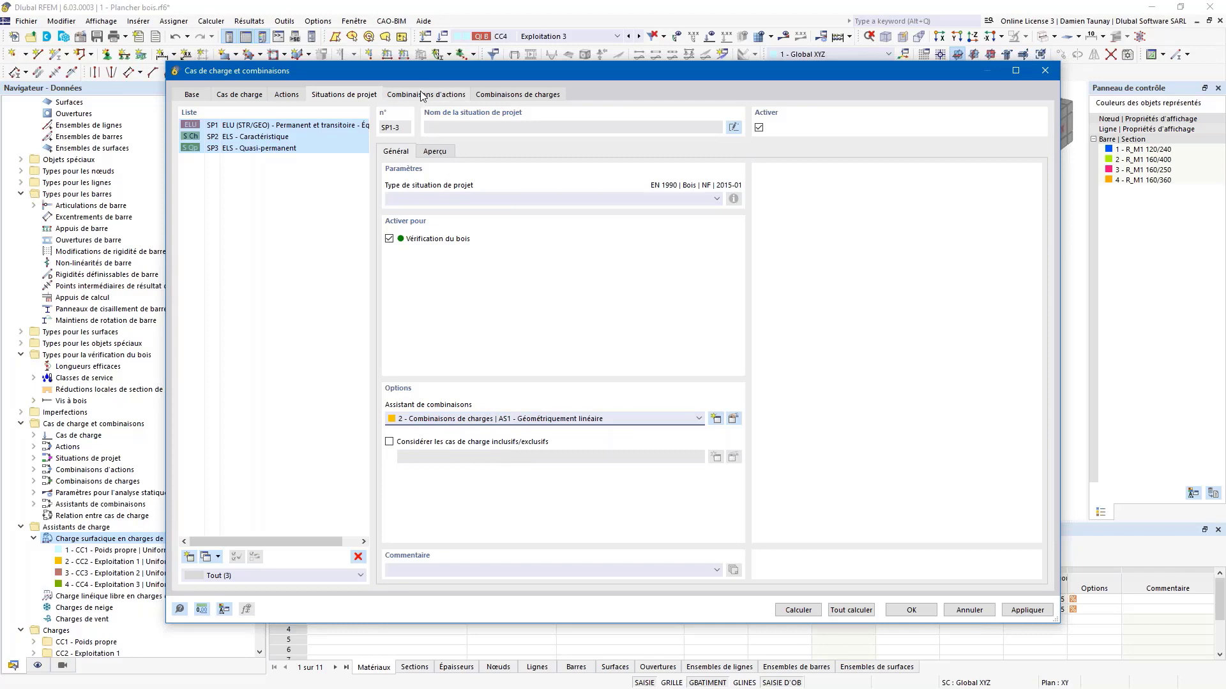
click(510, 97)
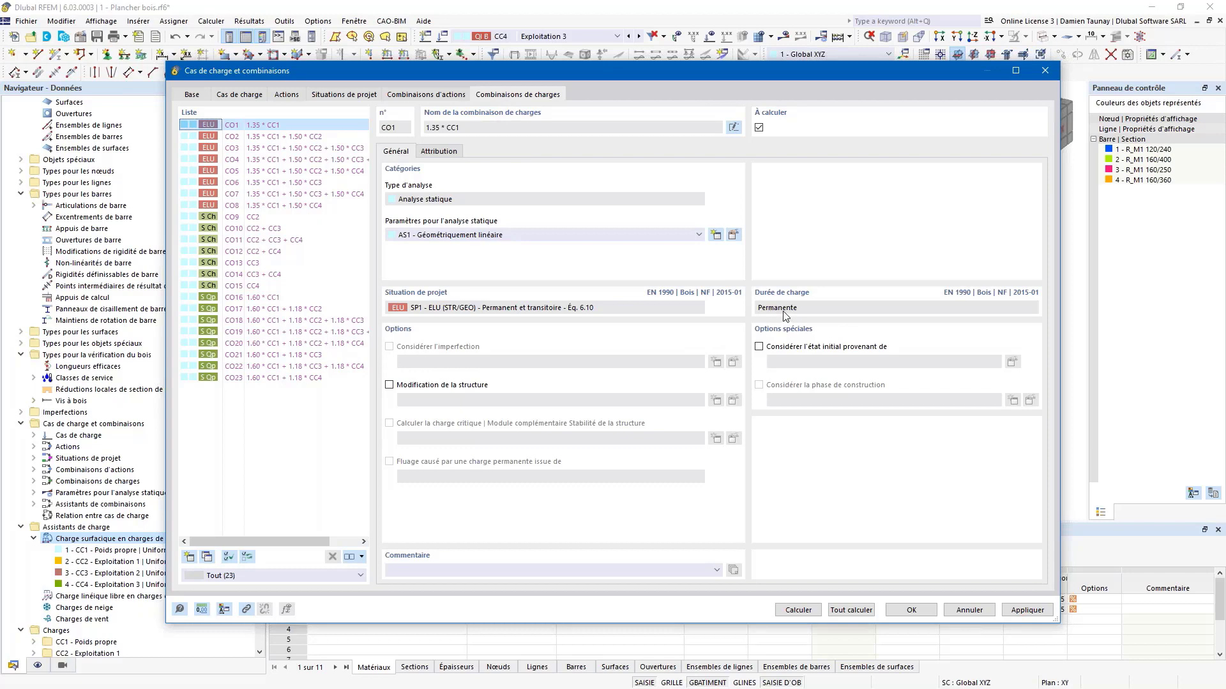
click(240, 95)
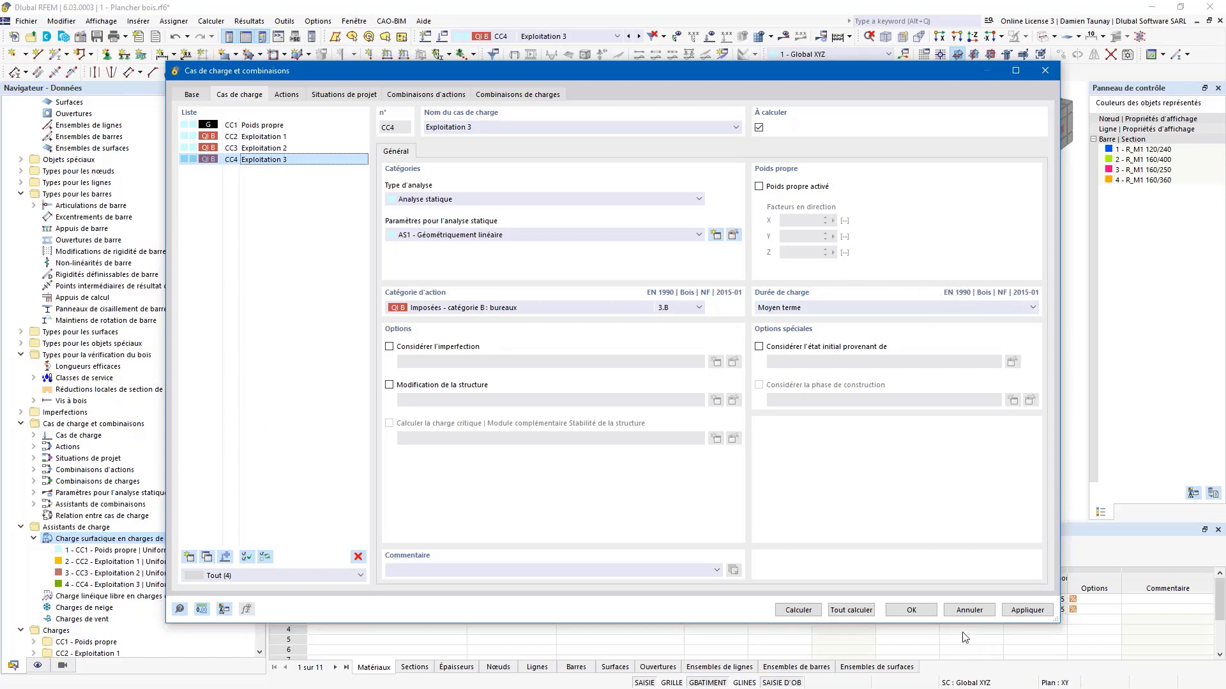
click(921, 611)
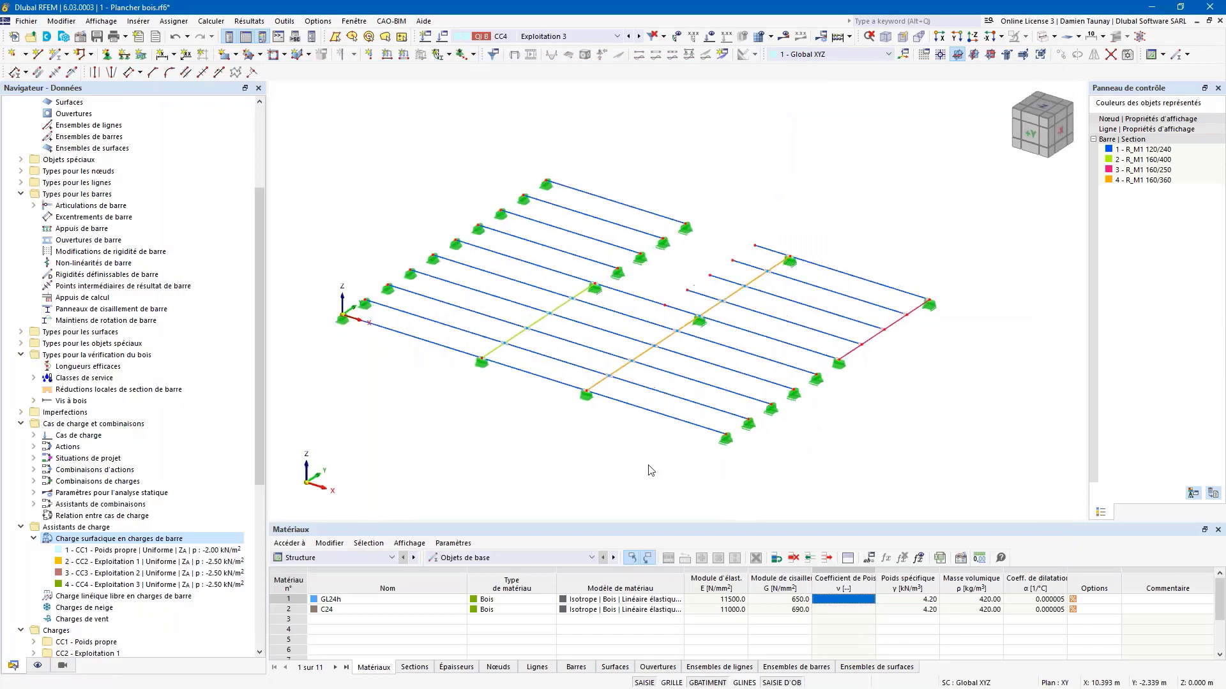
Review the model's base data: active modules, selected standards, and the EN 1990 partial factors and deformation coefficient
scroll(90, 391, up, 5)
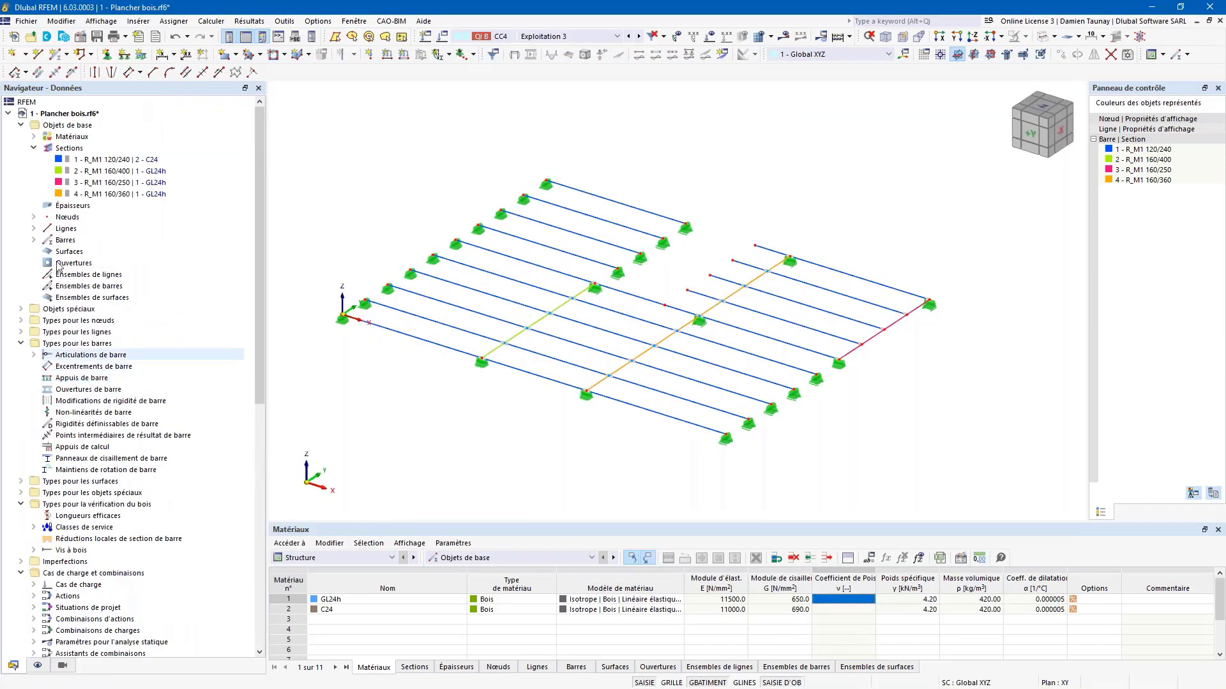
right_click(59, 113)
click(118, 121)
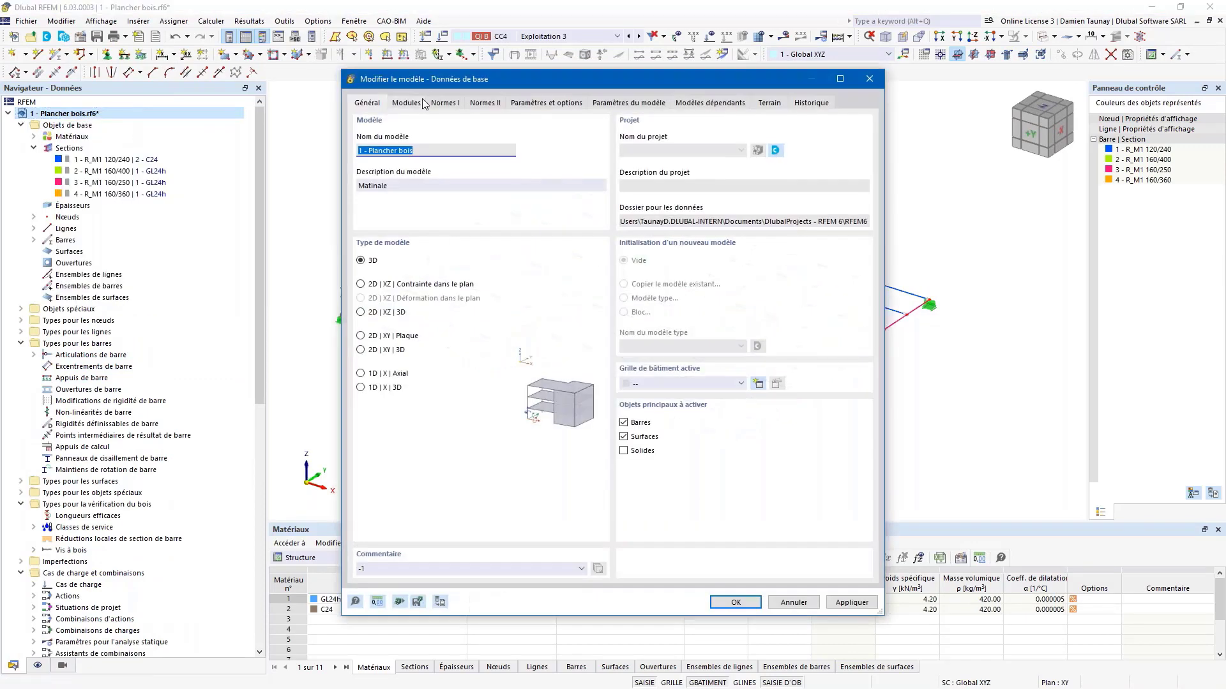
click(418, 104)
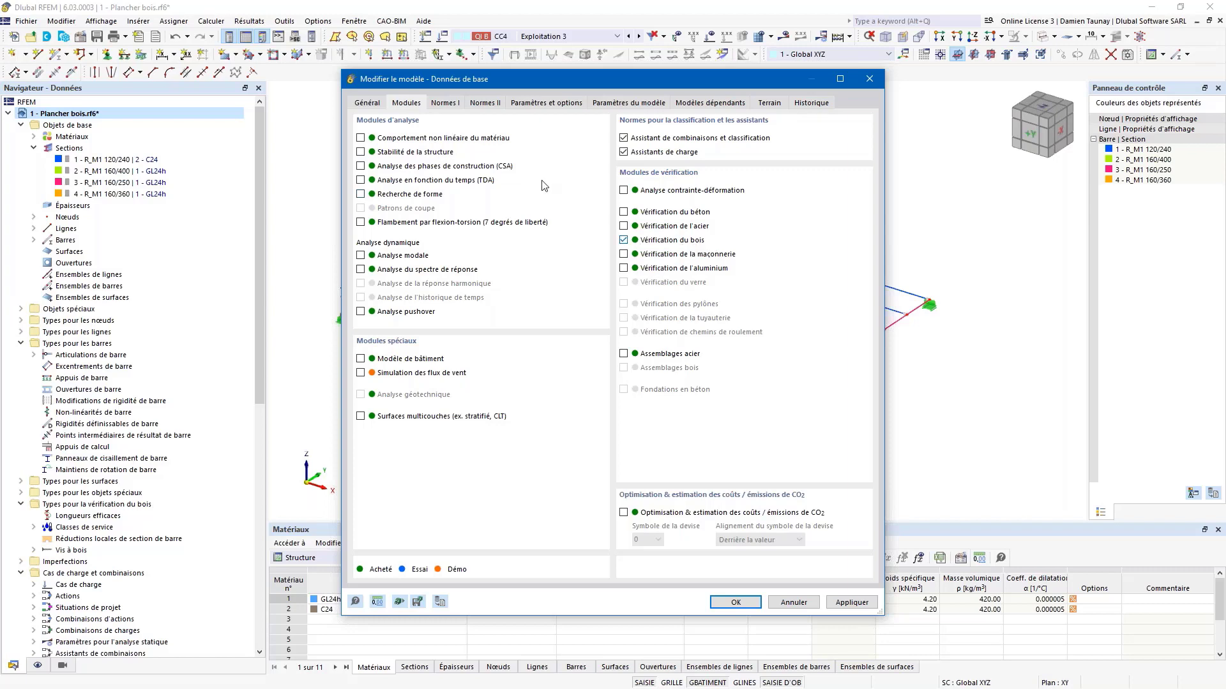
click(452, 104)
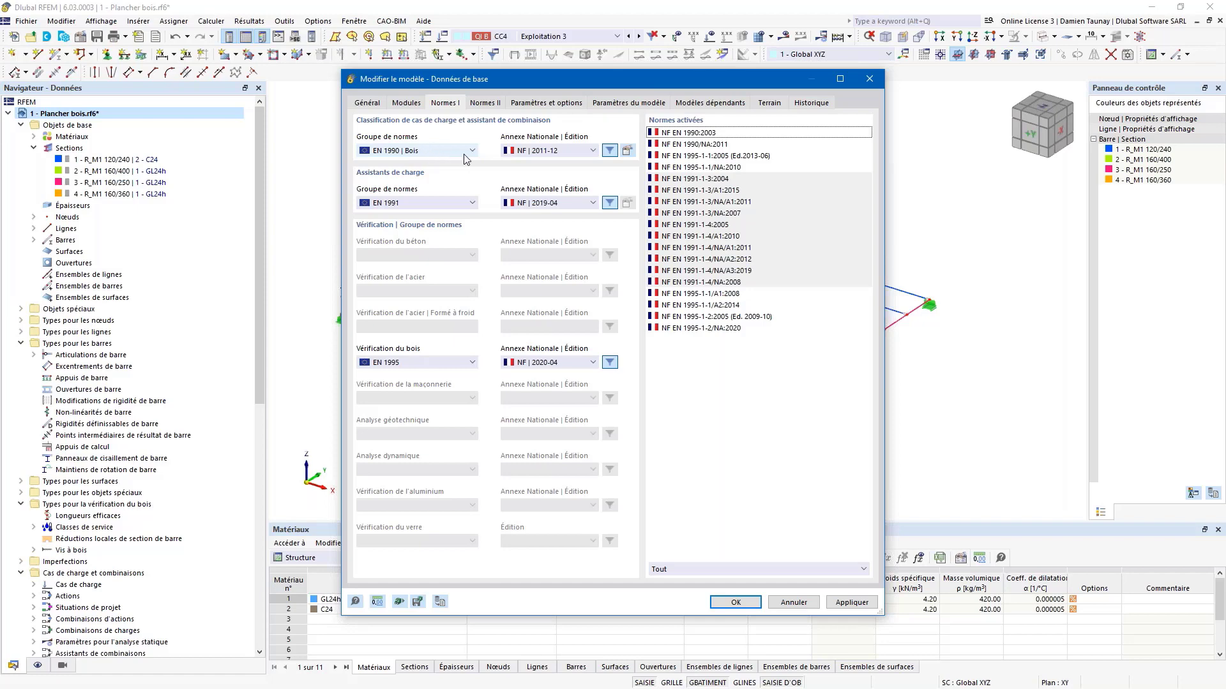
click(629, 151)
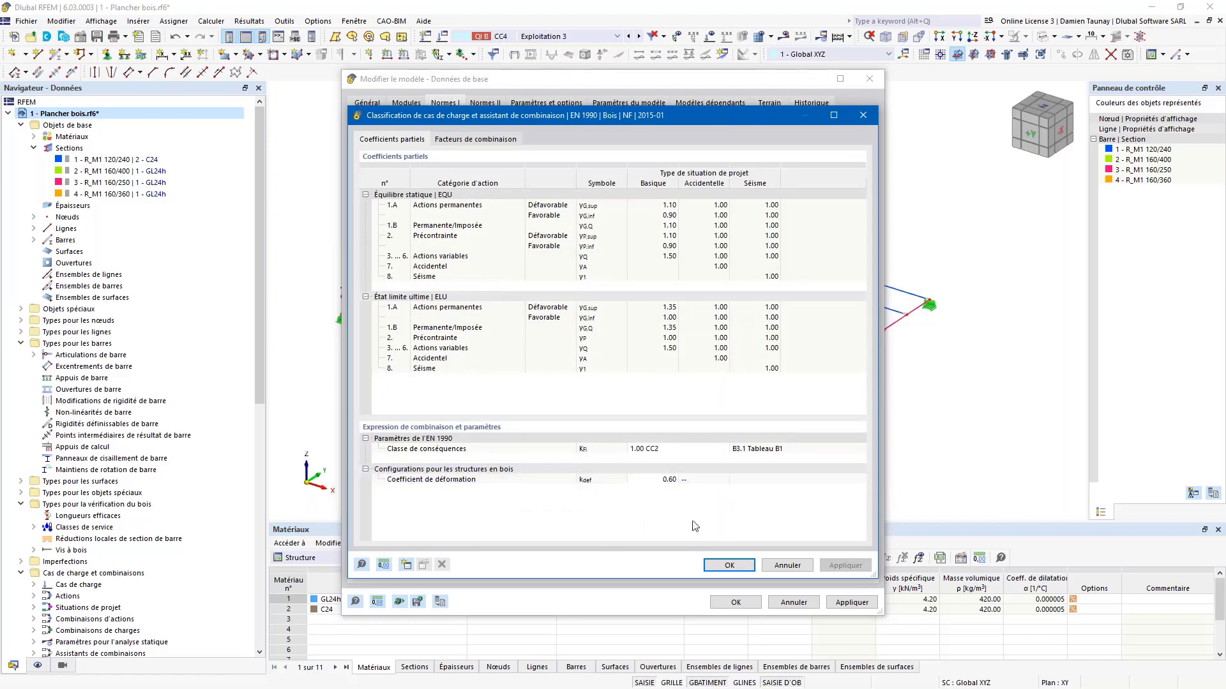
click(863, 116)
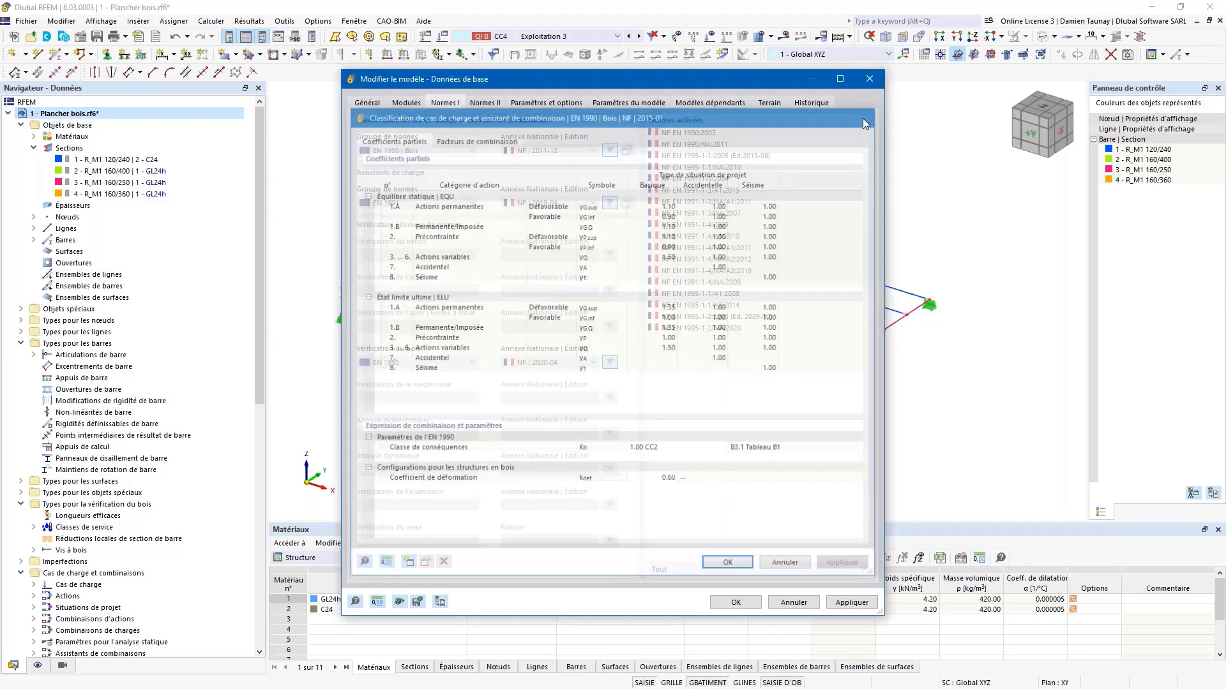
click(869, 79)
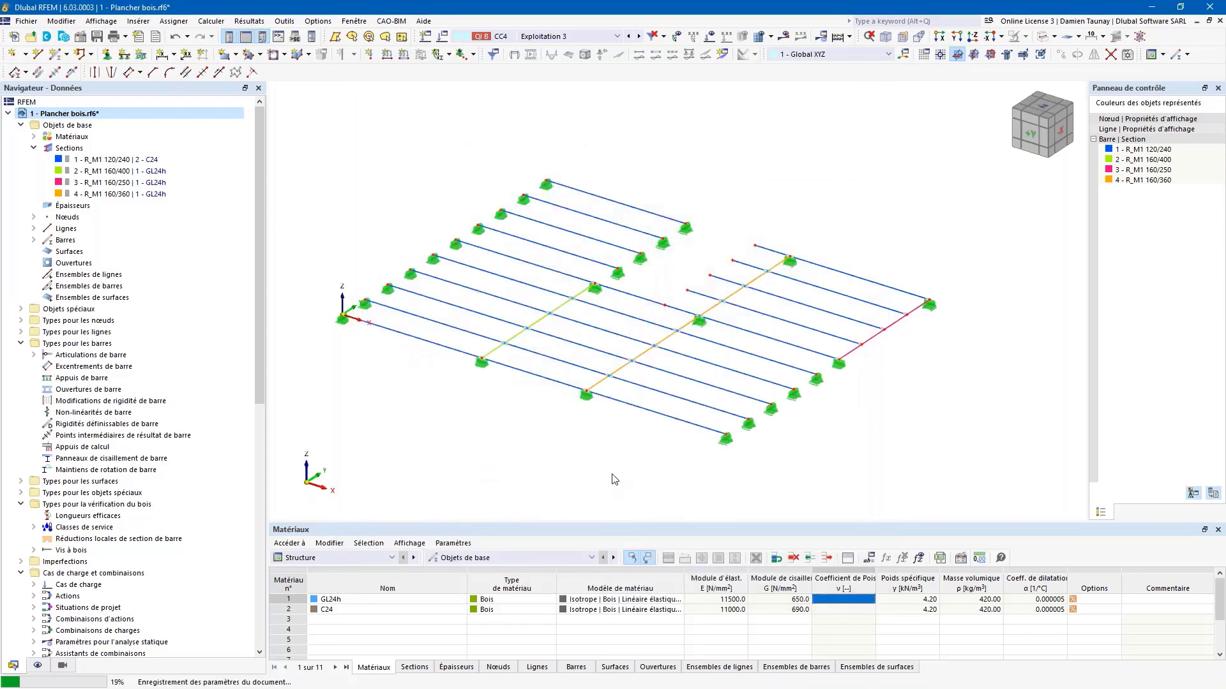
Show the effective lengths table for timber design and enlarge the table area
ctrl+middle_drag(575, 460, 543, 466)
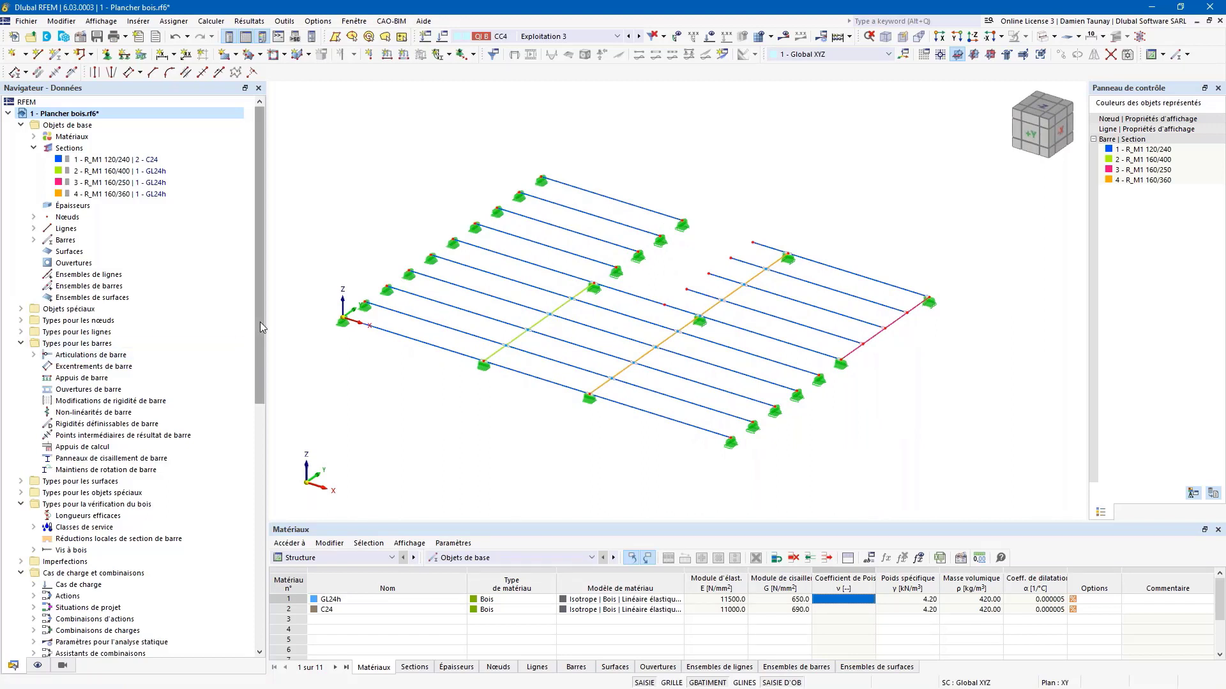
ctrl+middle_drag(485, 383, 589, 416)
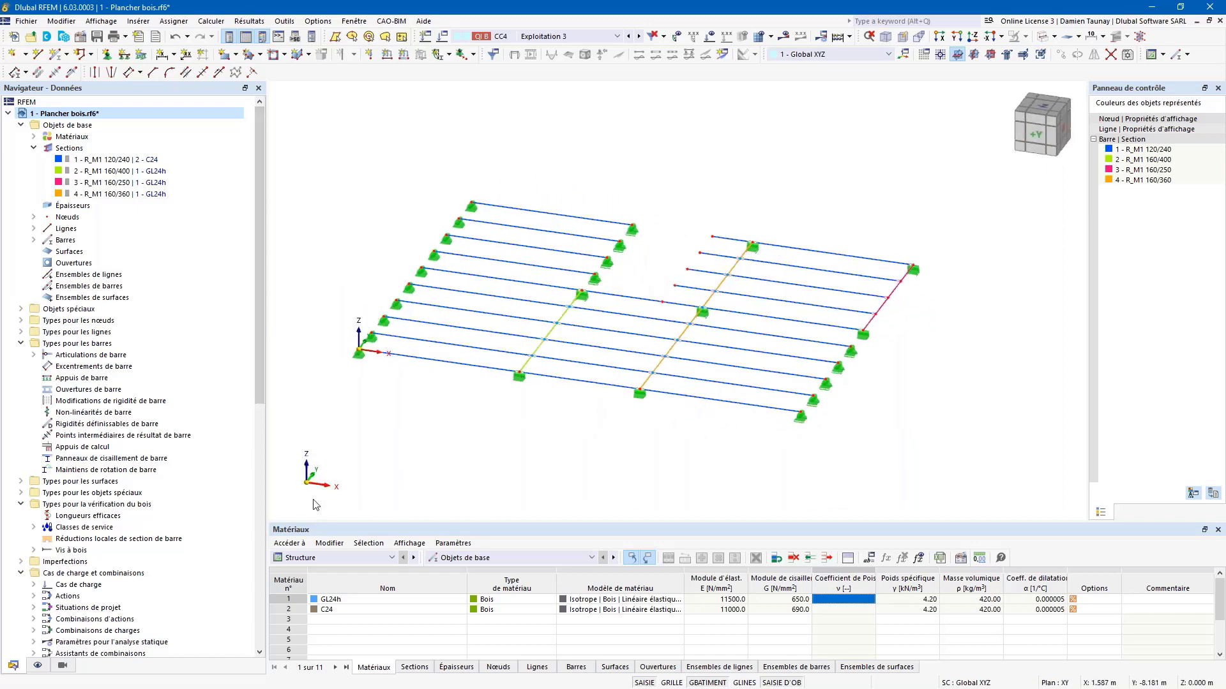
click(460, 558)
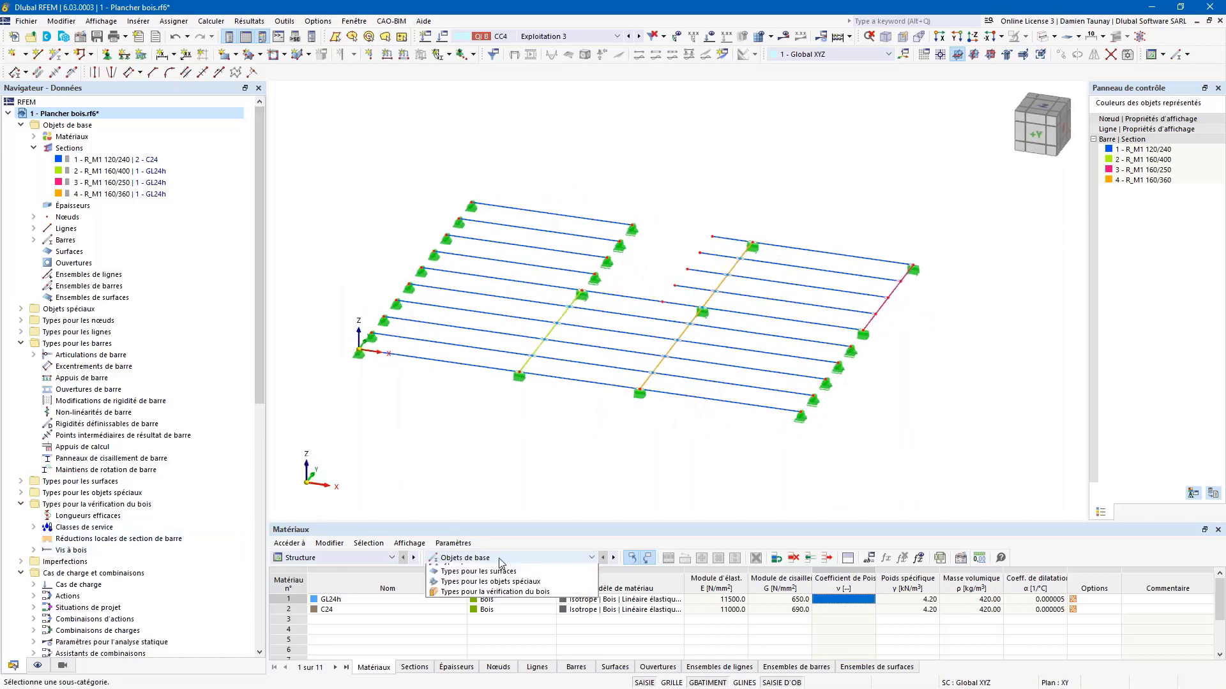
click(494, 641)
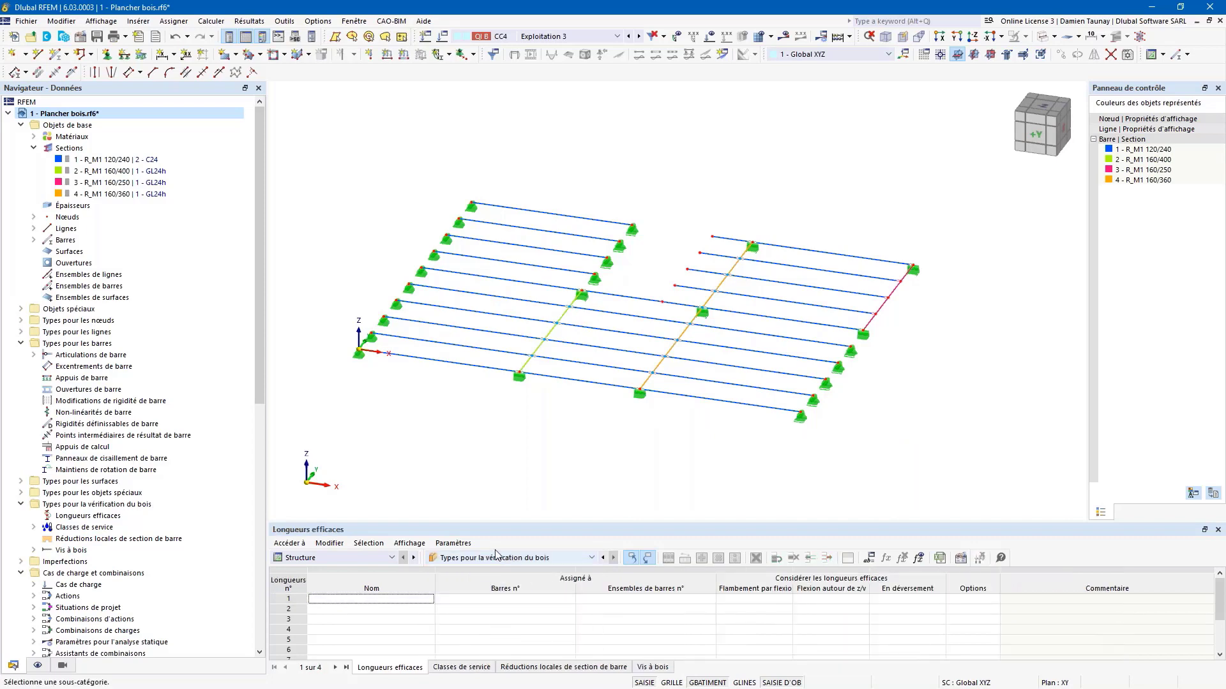
drag(496, 523, 495, 458)
ctrl+middle_drag(684, 397, 632, 404)
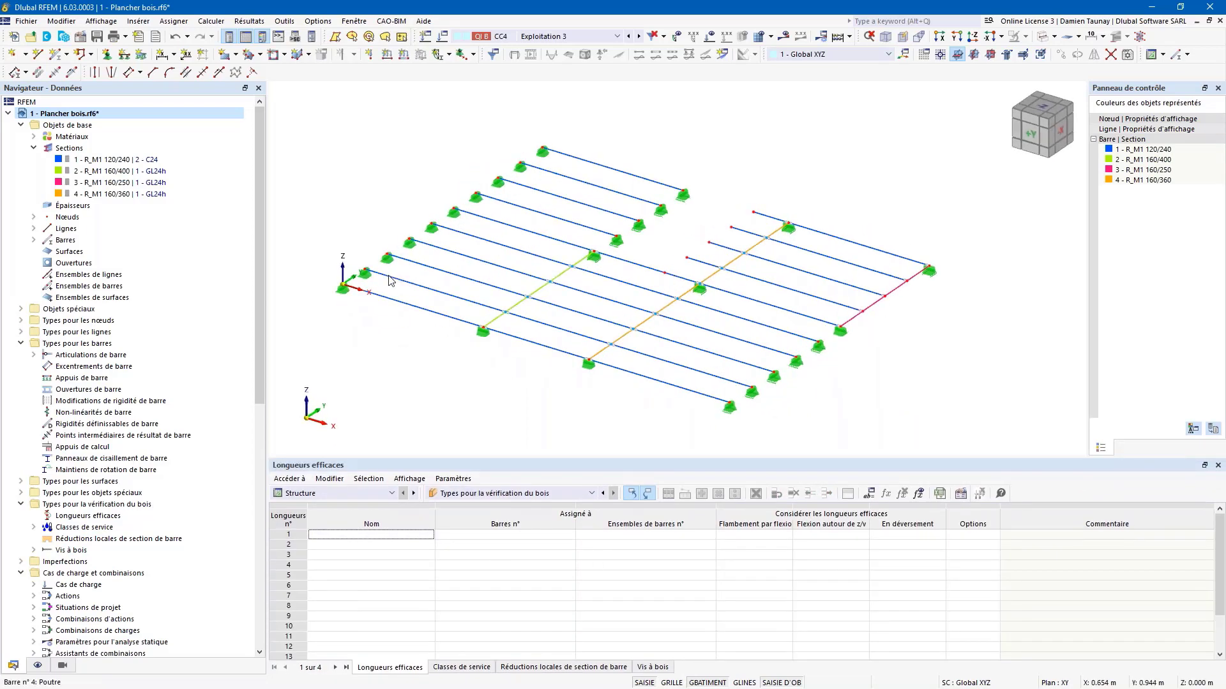
Display the members as solid sections and examine the joists and beams from several angles
click(1043, 38)
ctrl+middle_drag(474, 359, 535, 405)
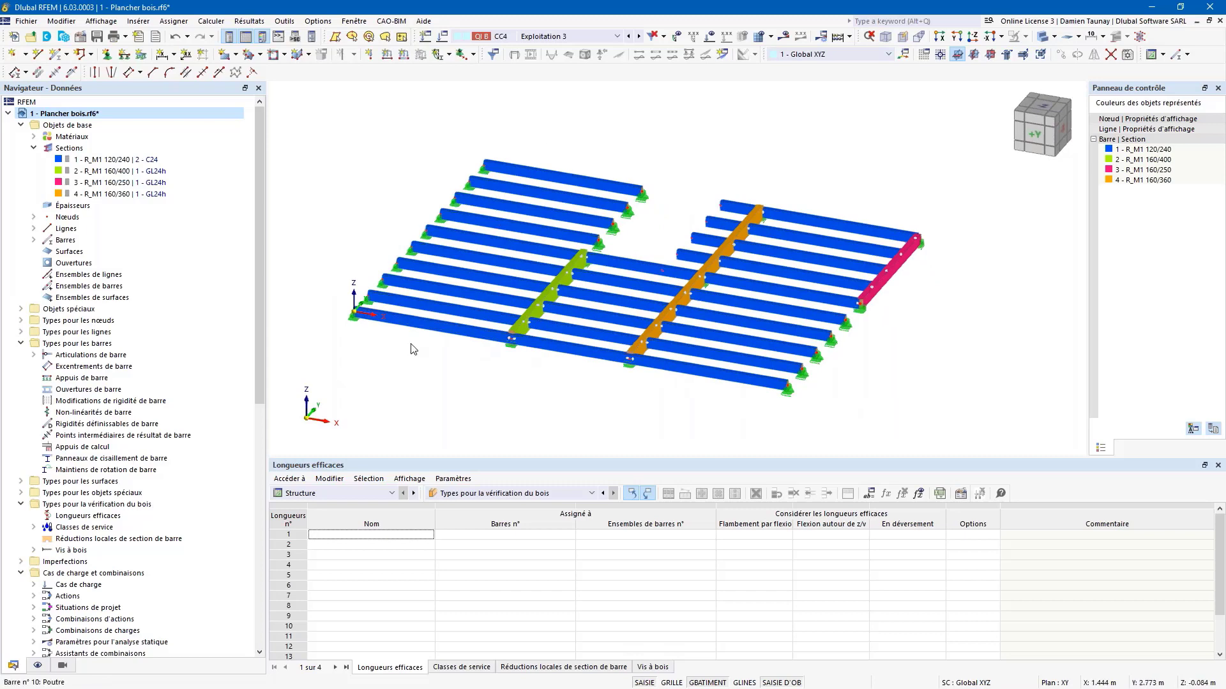
ctrl+middle_drag(553, 361, 488, 374)
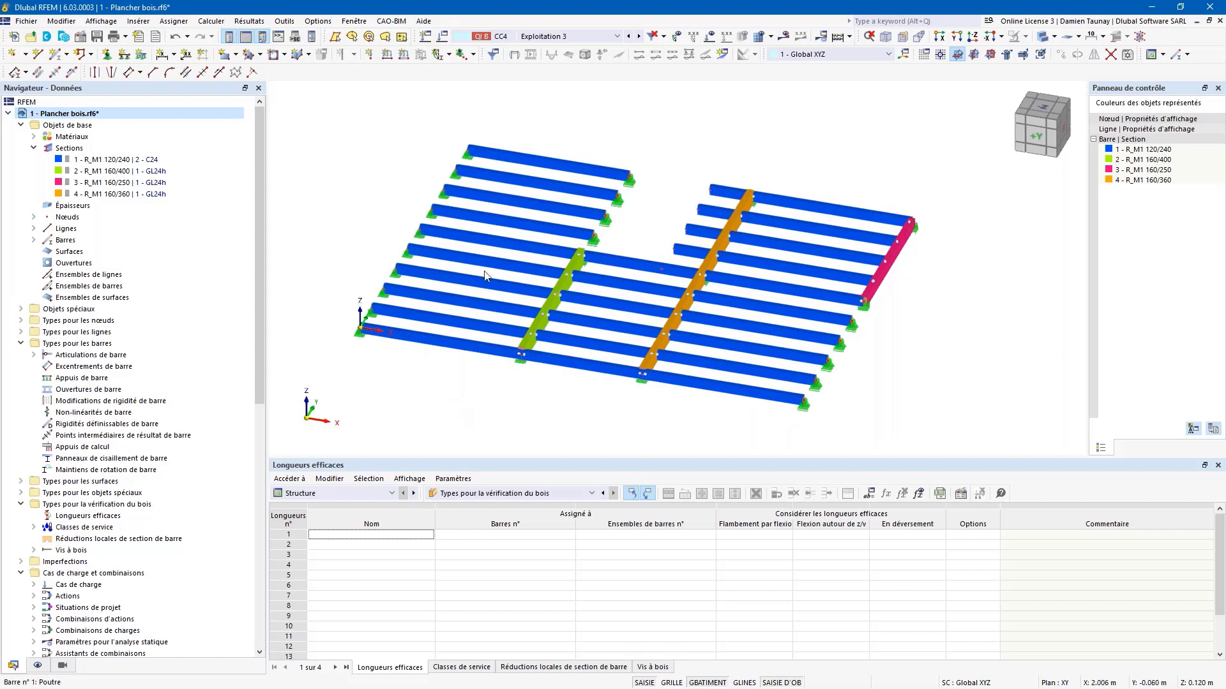
ctrl+middle_drag(602, 406, 541, 481)
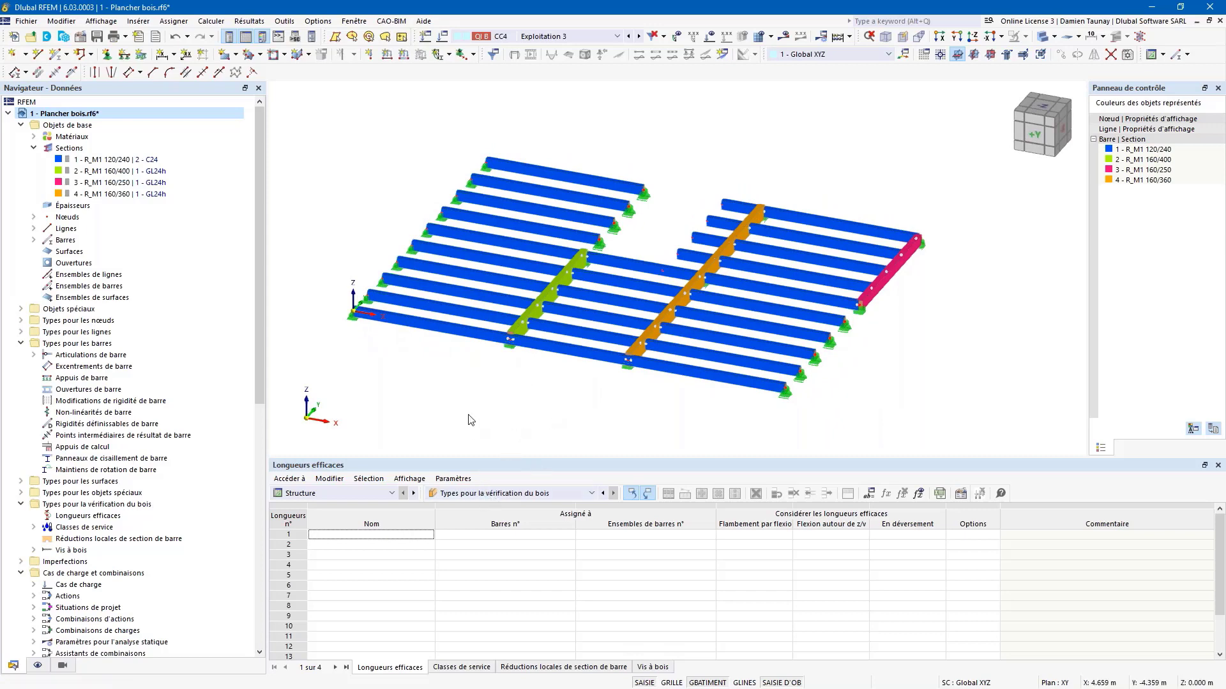
middle_drag(547, 429, 577, 431)
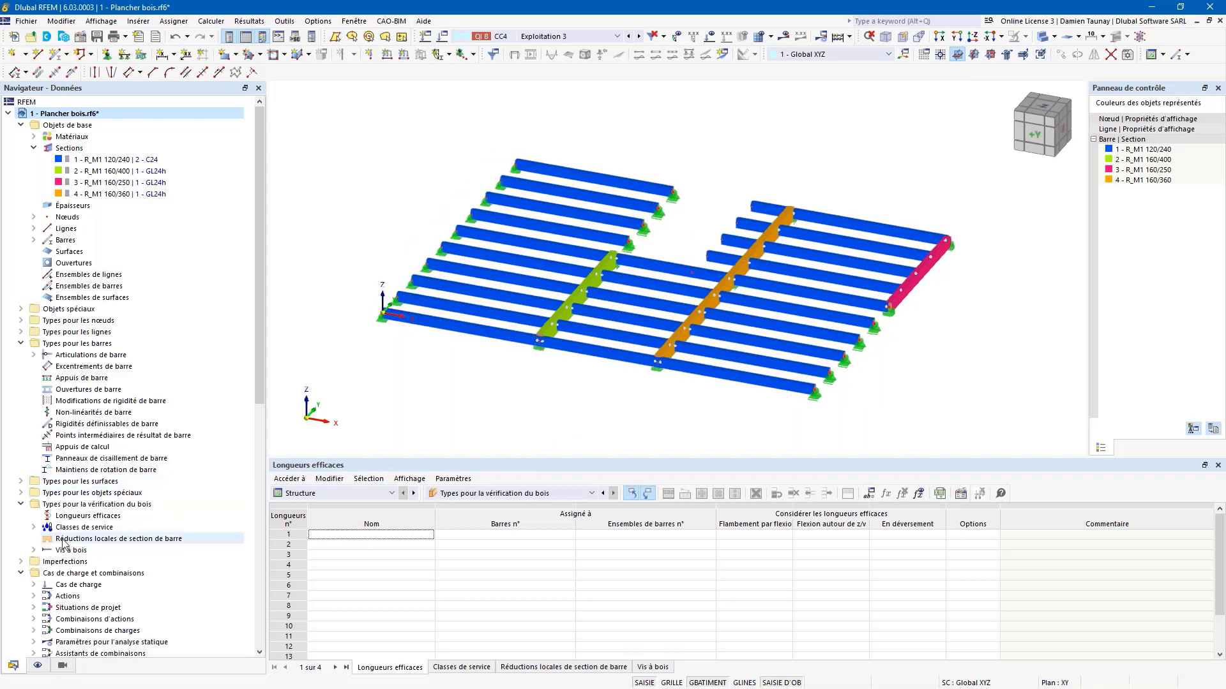
Collapse the load cases and combinations, load wizards, loads and guide objects groups in the model's data tree
click(21, 574)
scroll(22, 536, down, 6)
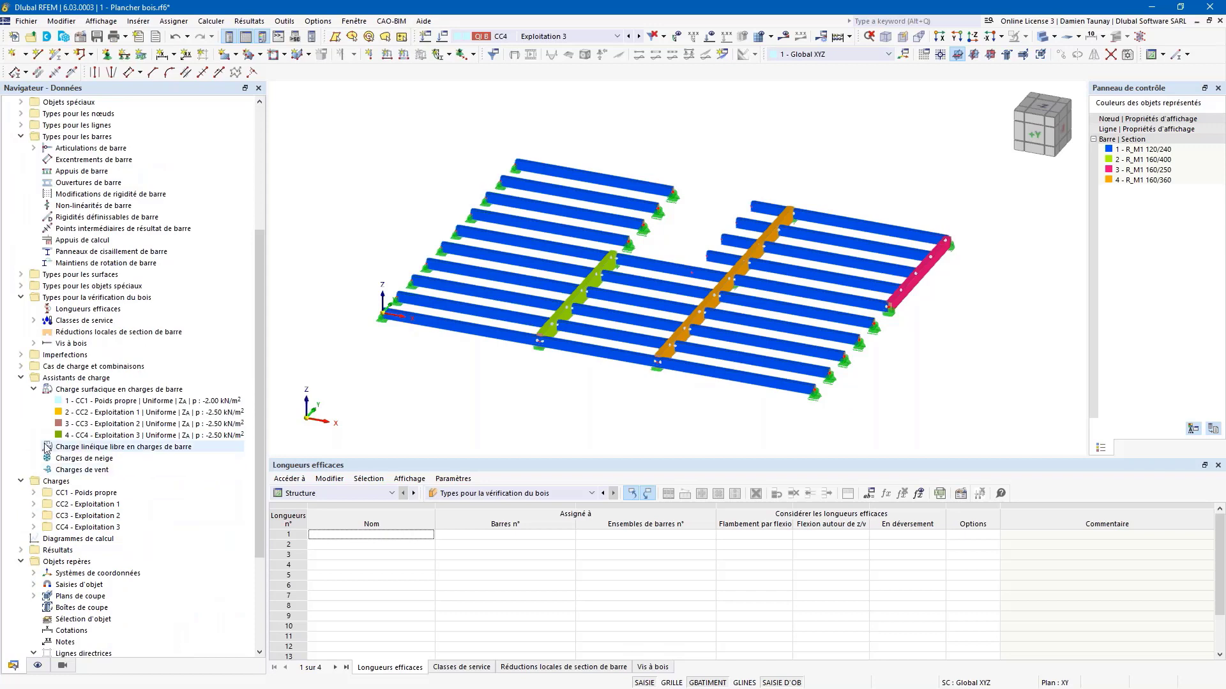
scroll(29, 459, down, 2)
scroll(36, 389, up, 5)
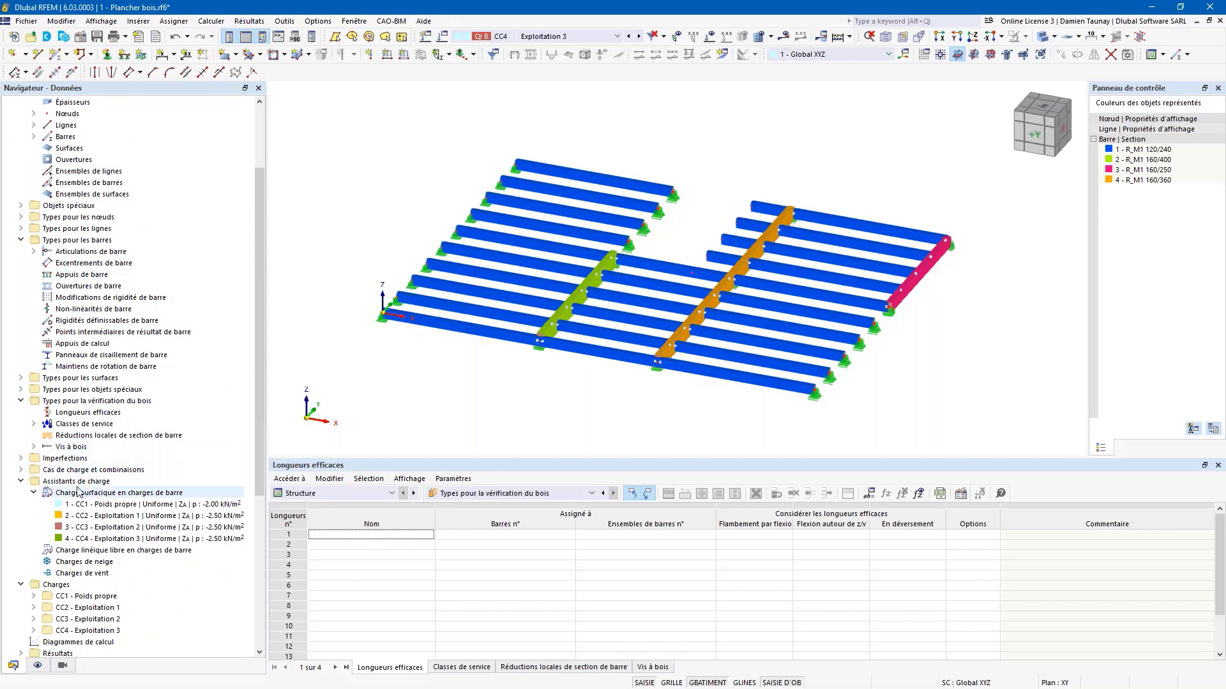
click(20, 481)
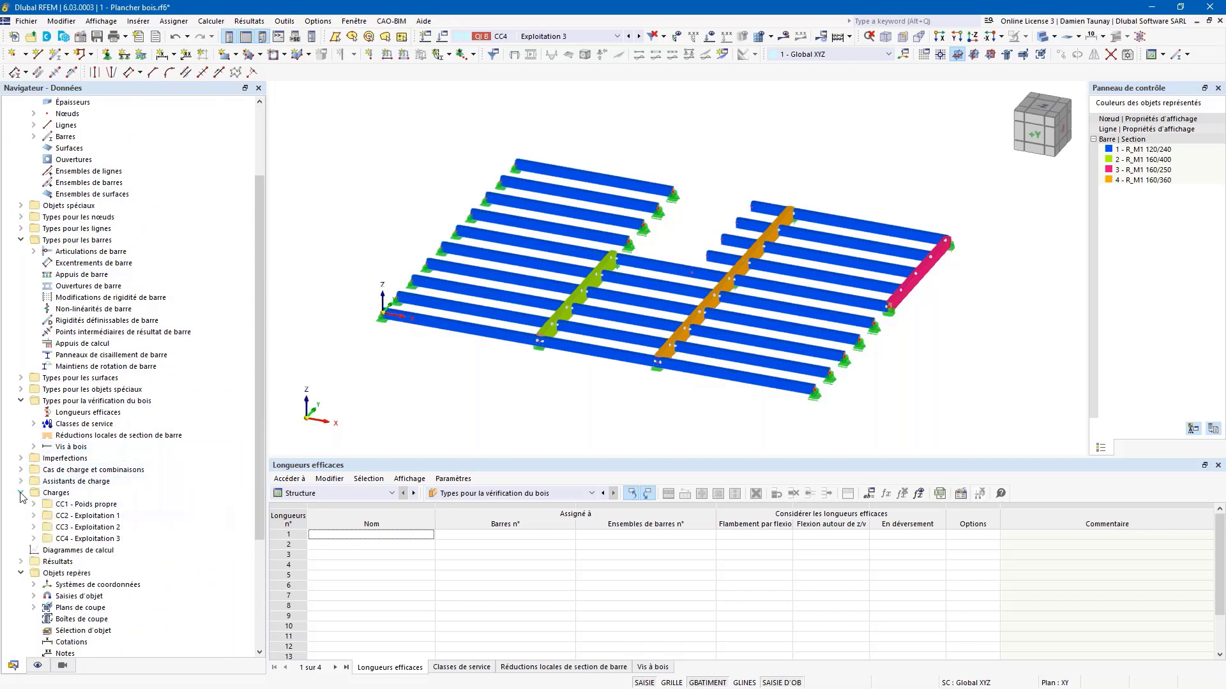
click(20, 492)
click(21, 527)
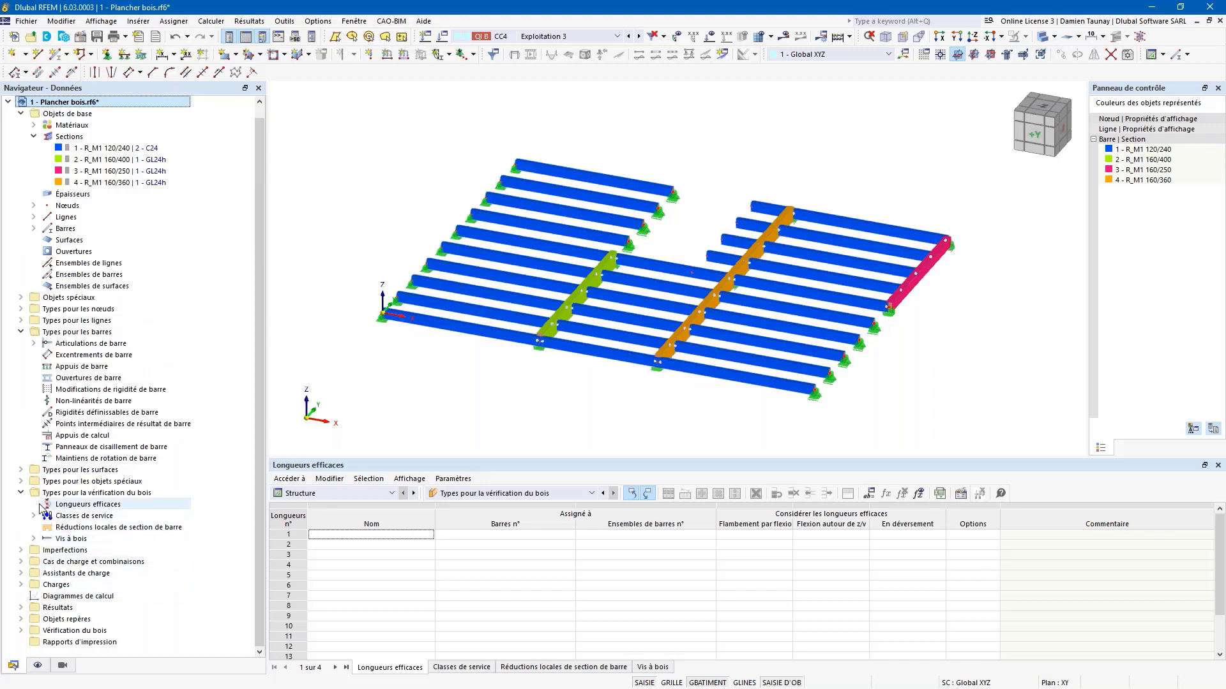
Expand the timber design data to list its ELU, ELS and fire resistance configurations
click(21, 632)
click(34, 607)
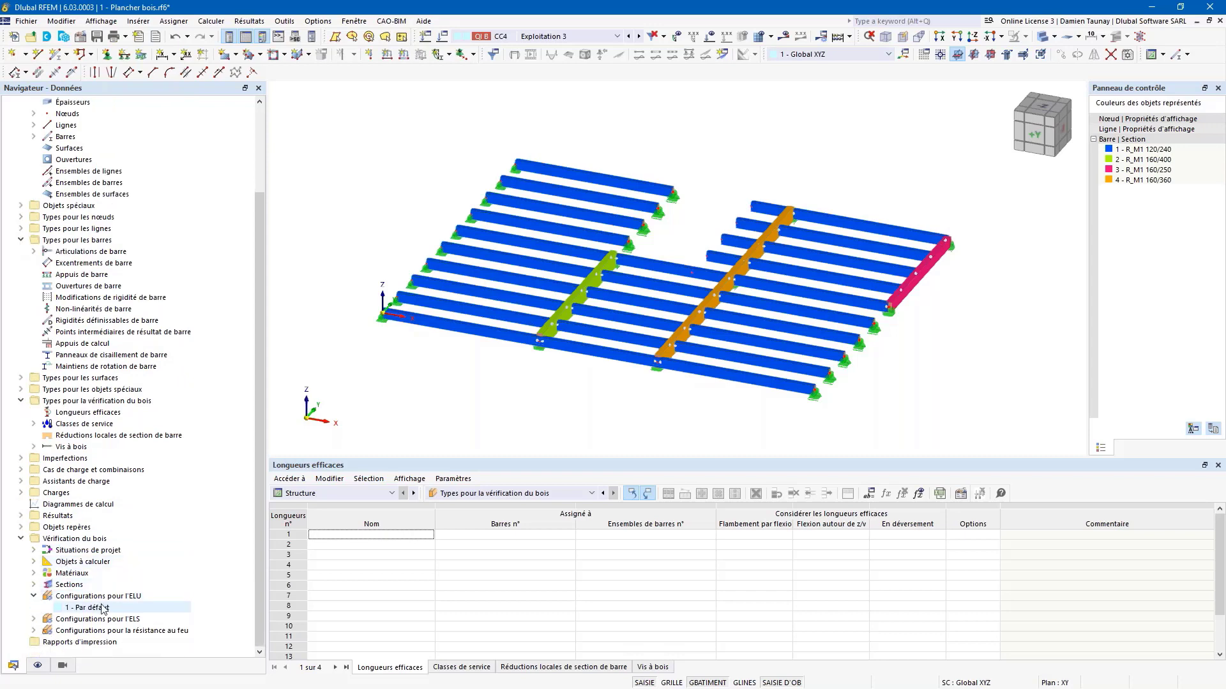
click(34, 619)
click(35, 631)
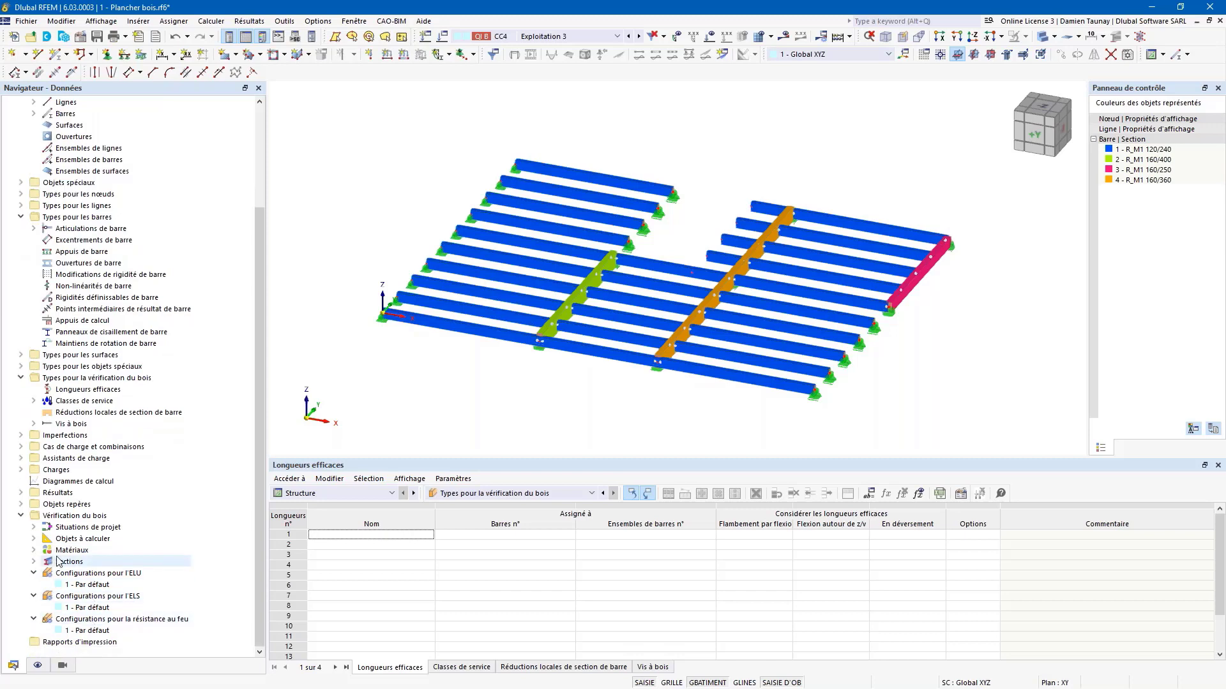
Turn off stability checks in the default ELU configuration and enable the bending height factor kh for glued laminated timber
click(100, 587)
double_click(117, 584)
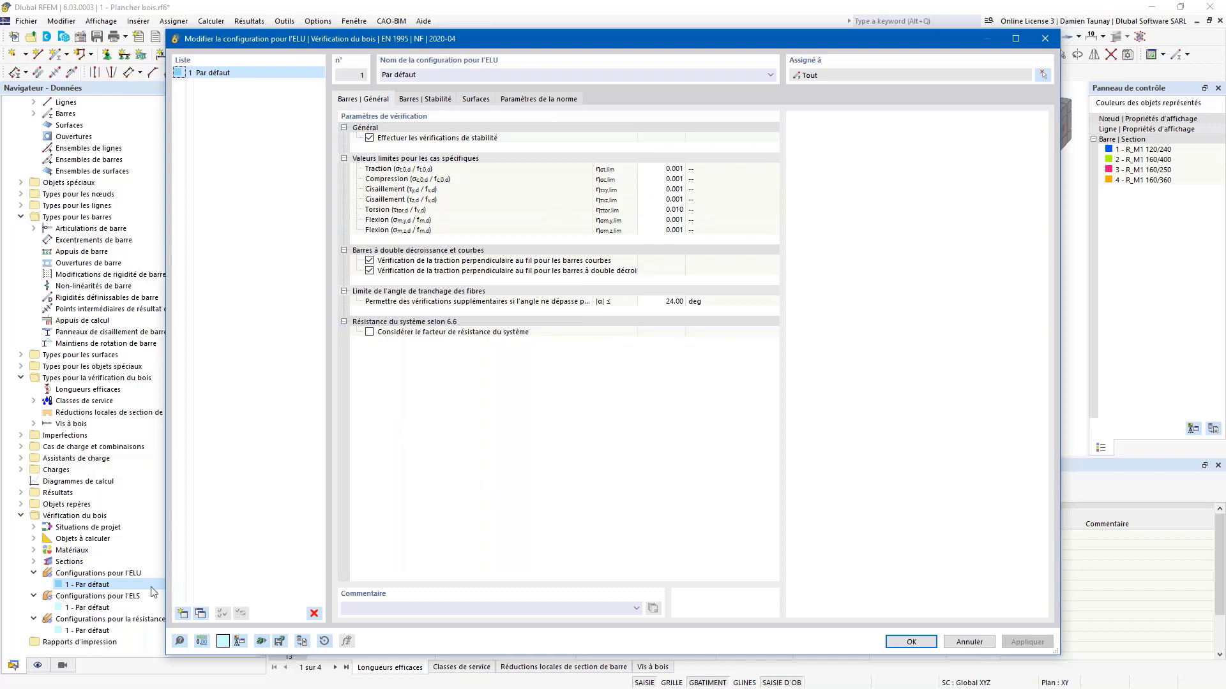
click(369, 138)
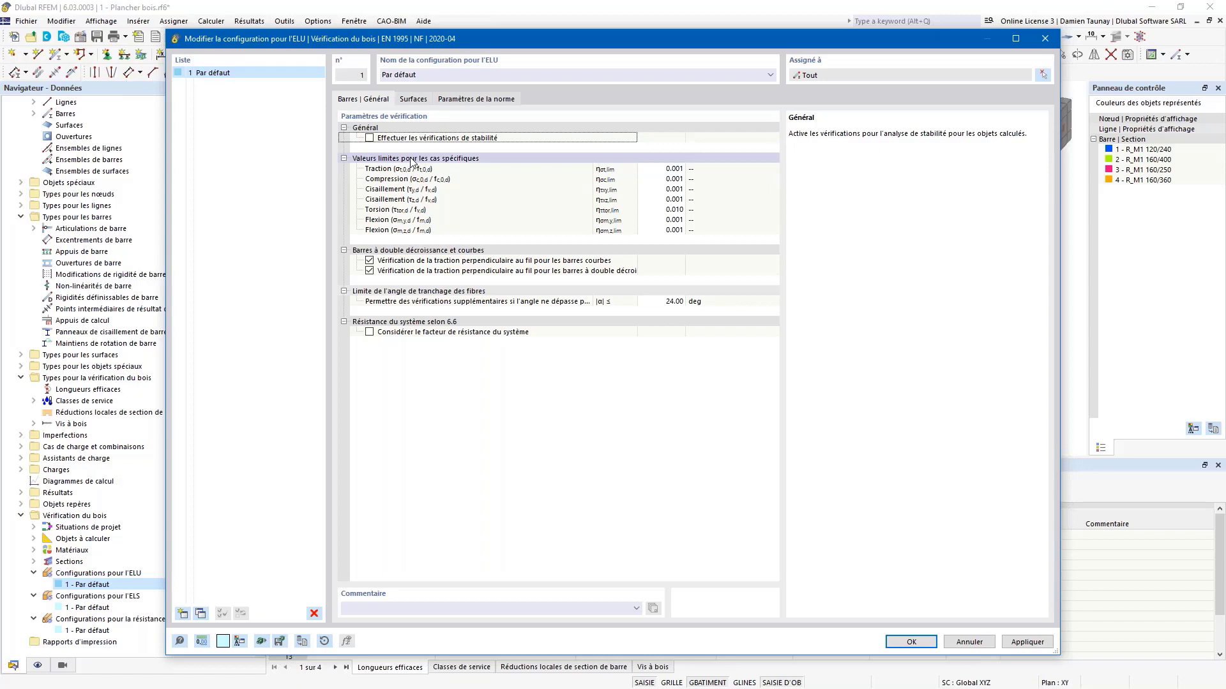
drag(437, 46, 437, 53)
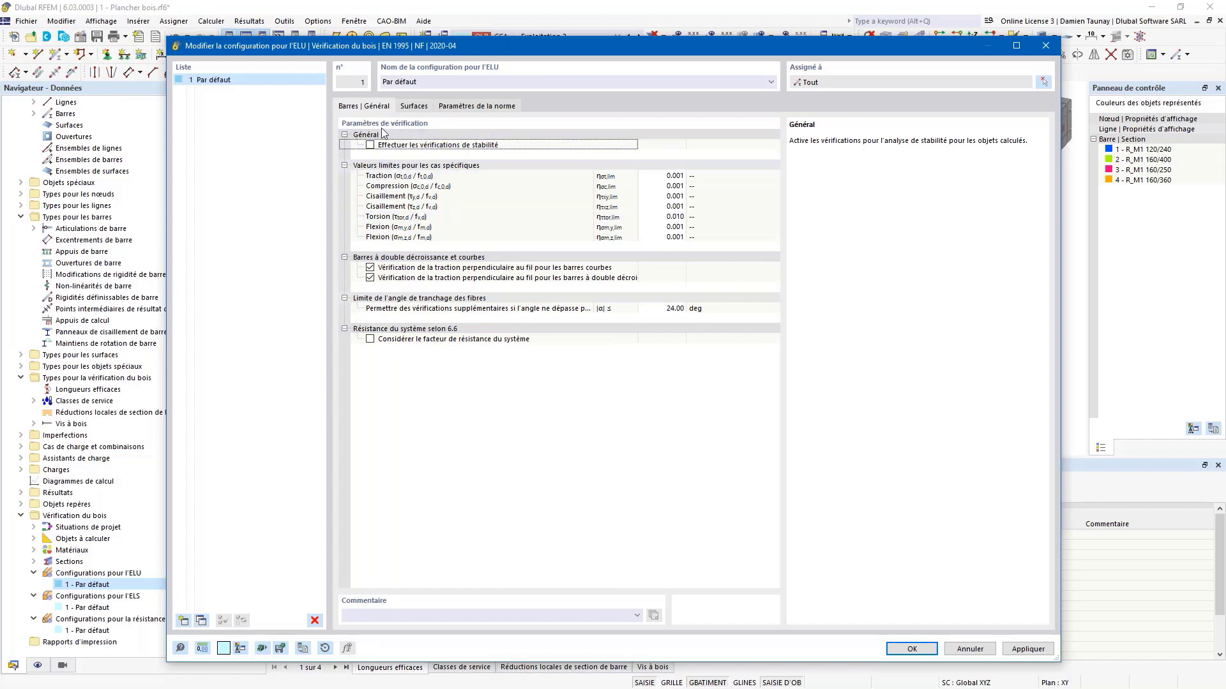
click(488, 107)
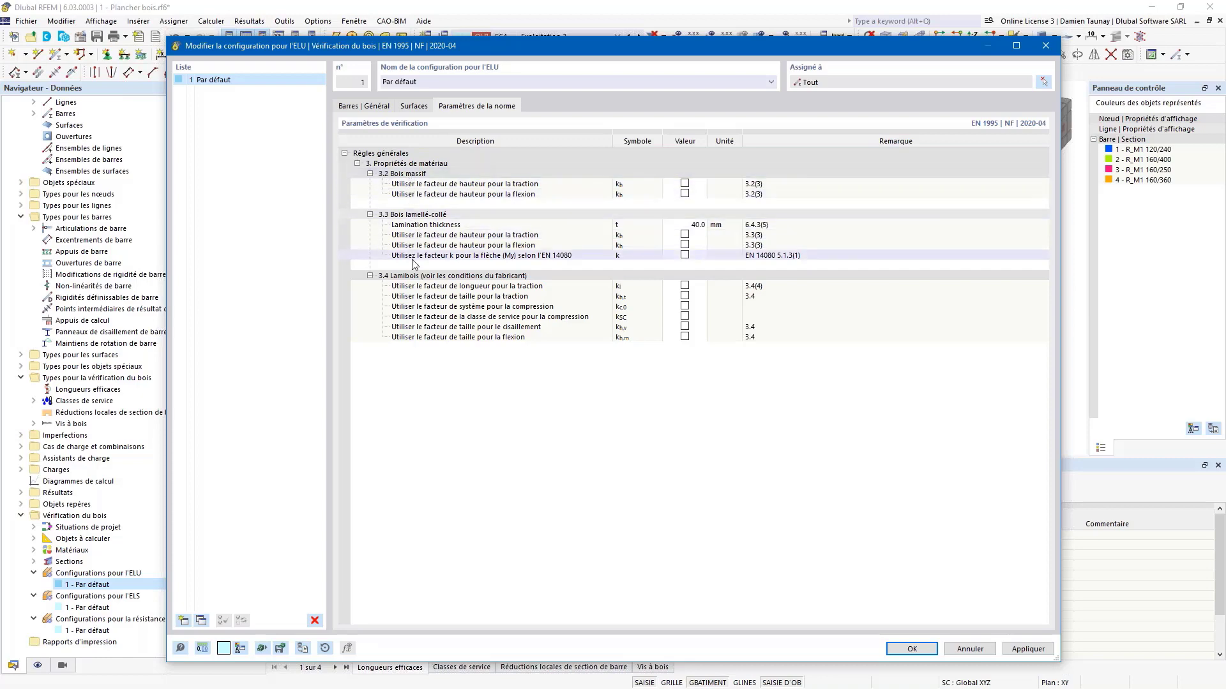
click(685, 247)
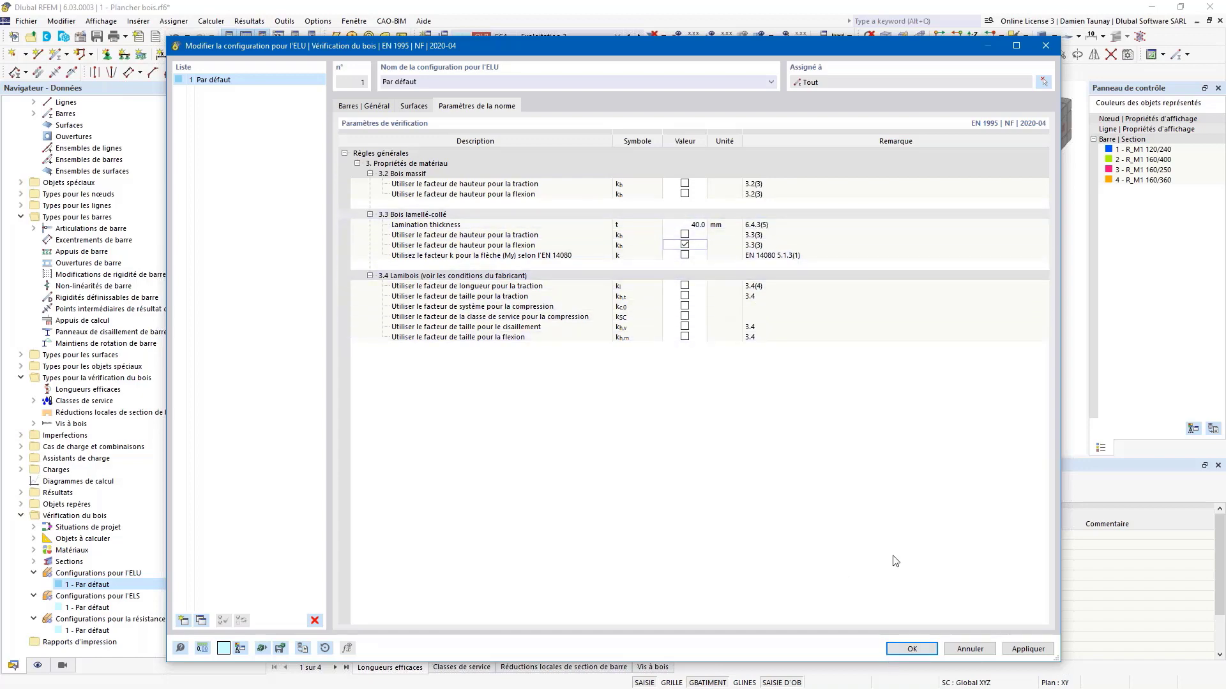
click(911, 649)
Select all 120/240 joists except the four overhanging ones beside the opening, and open their member properties for editing
mouse_move(577, 417)
ctrl+middle_down()
mouse_move(597, 407)
mouse_move(597, 418)
ctrl+middle_up()
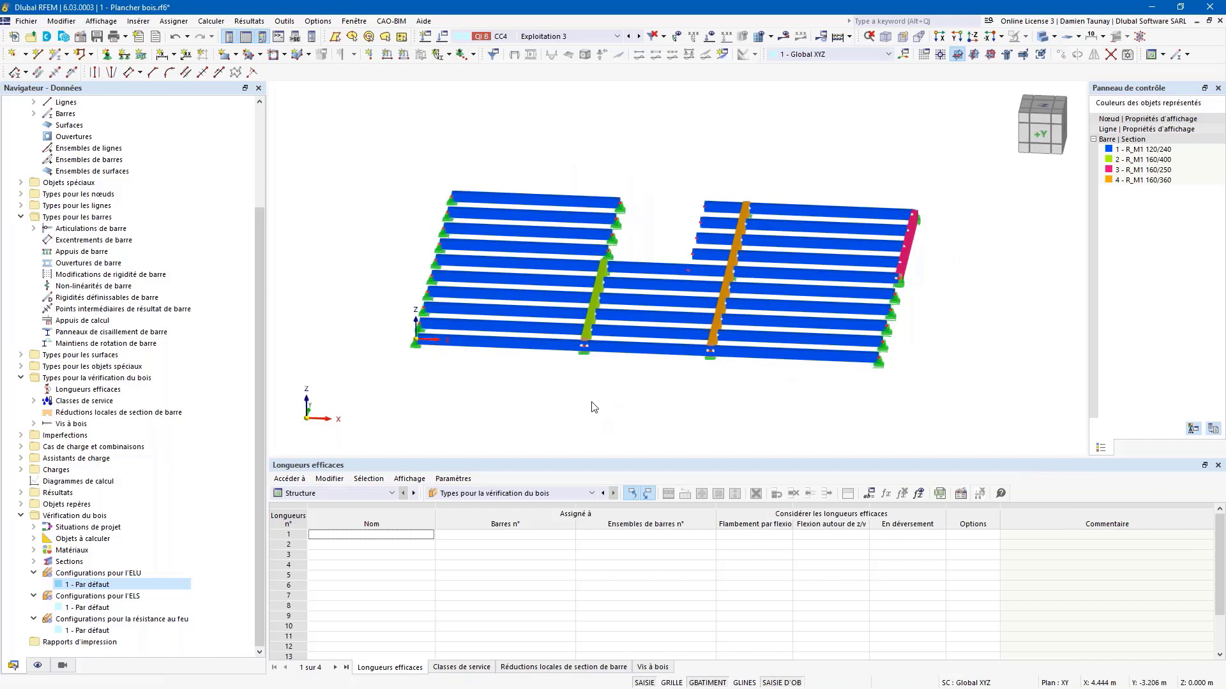
ctrl+middle_drag(695, 435, 535, 383)
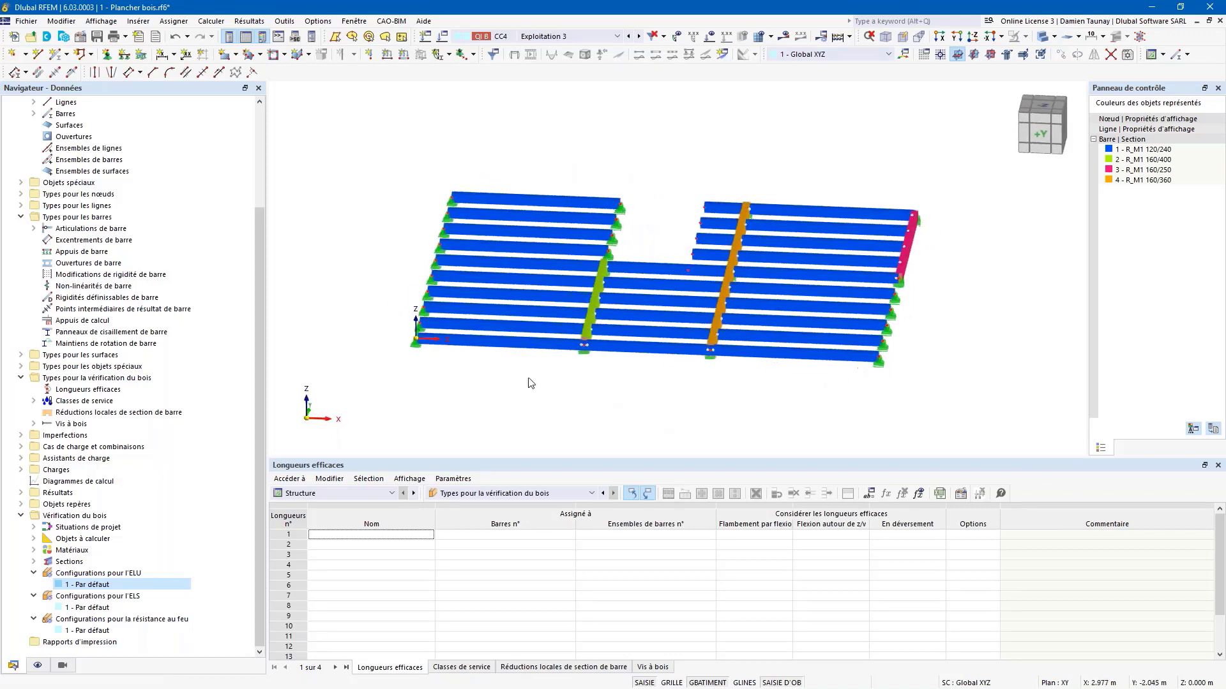
drag(527, 396, 476, 167)
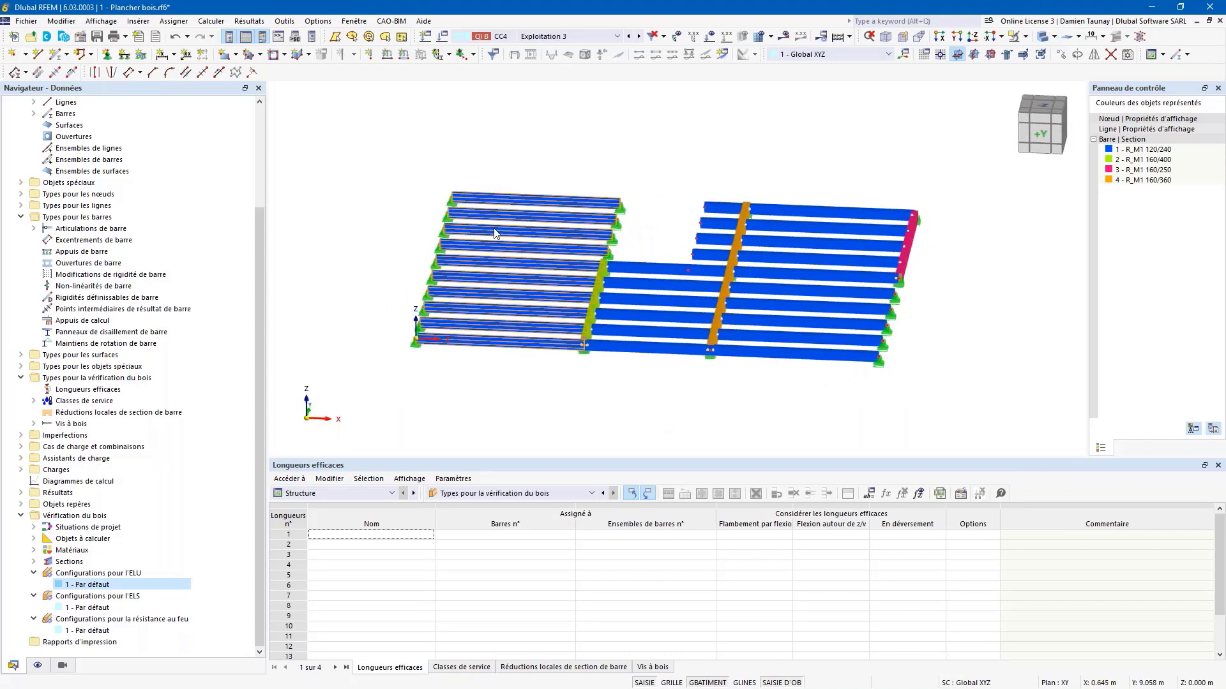
ctrl+middle_drag(669, 429, 685, 449)
ctrl+drag(657, 404, 622, 262)
ctrl+middle_drag(824, 426, 847, 424)
ctrl+drag(841, 406, 779, 268)
ctrl+middle_drag(789, 283, 584, 362)
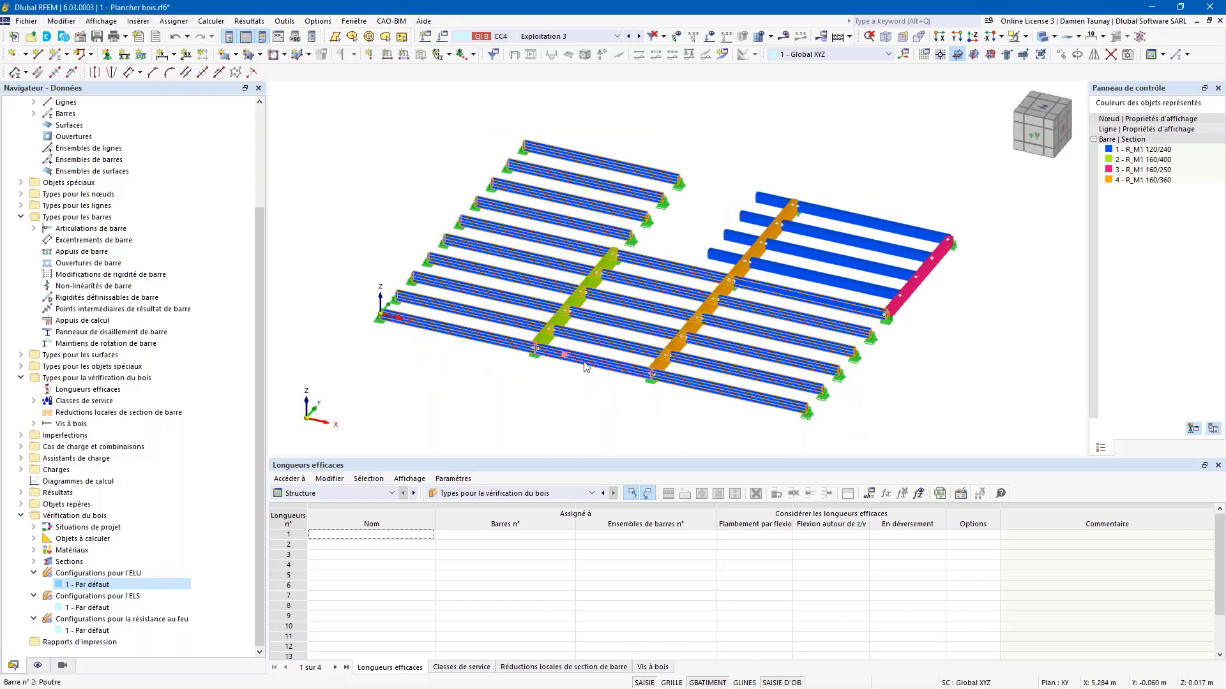
double_click(589, 365)
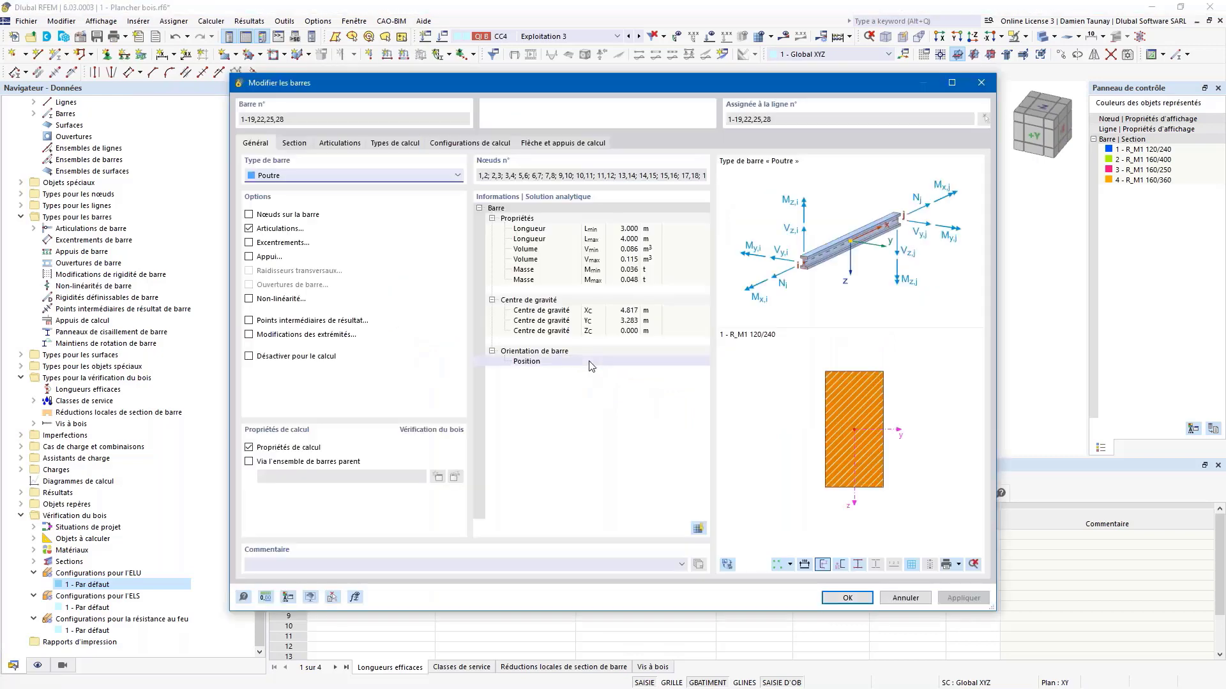
Review the selected joists' effective length and nodal support options without assigning any, and examine the default ELS configuration's deflection limits
click(380, 146)
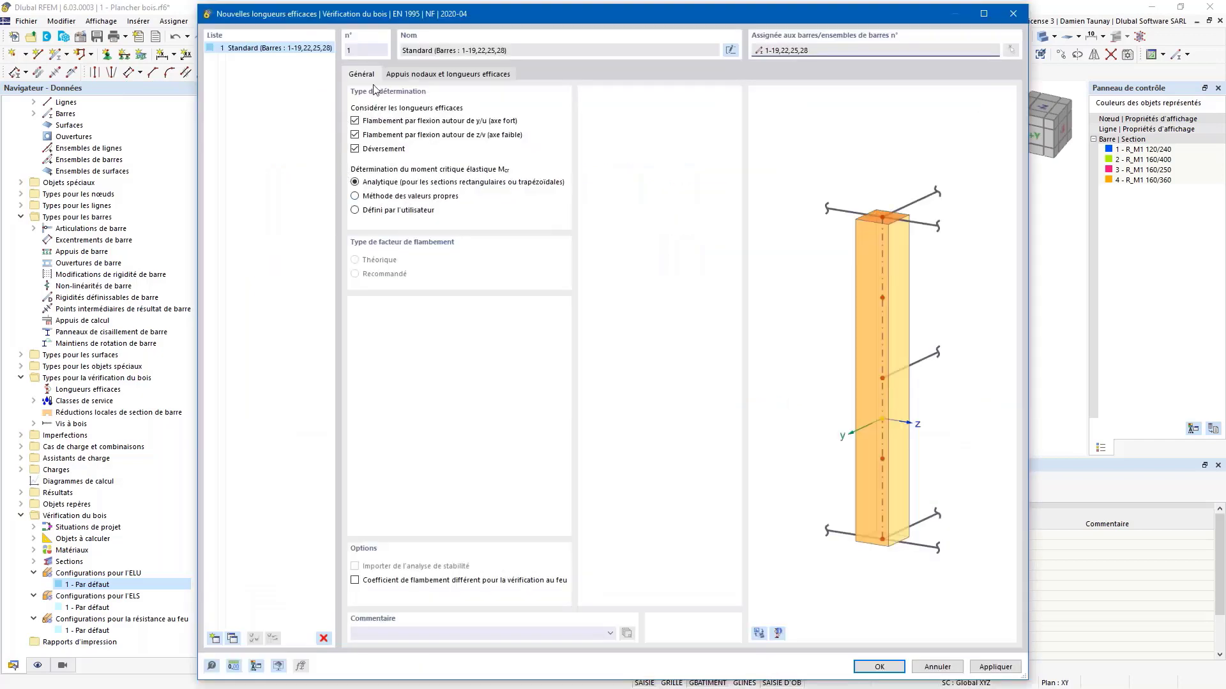
click(448, 74)
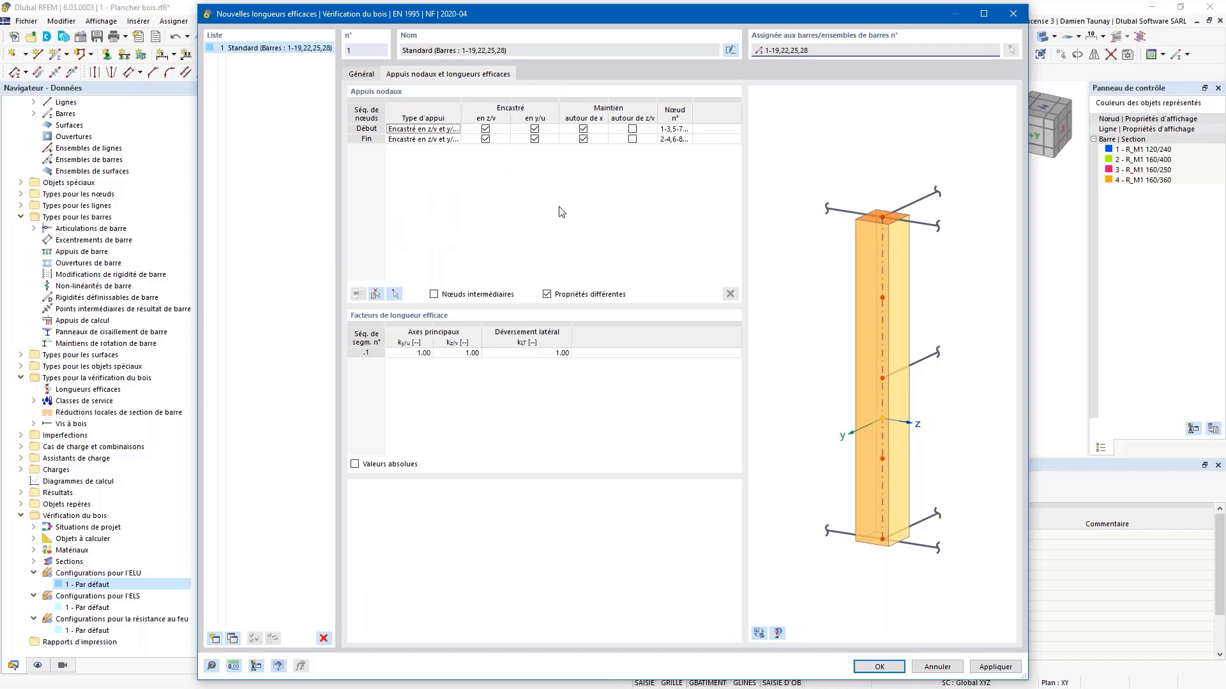
click(1011, 15)
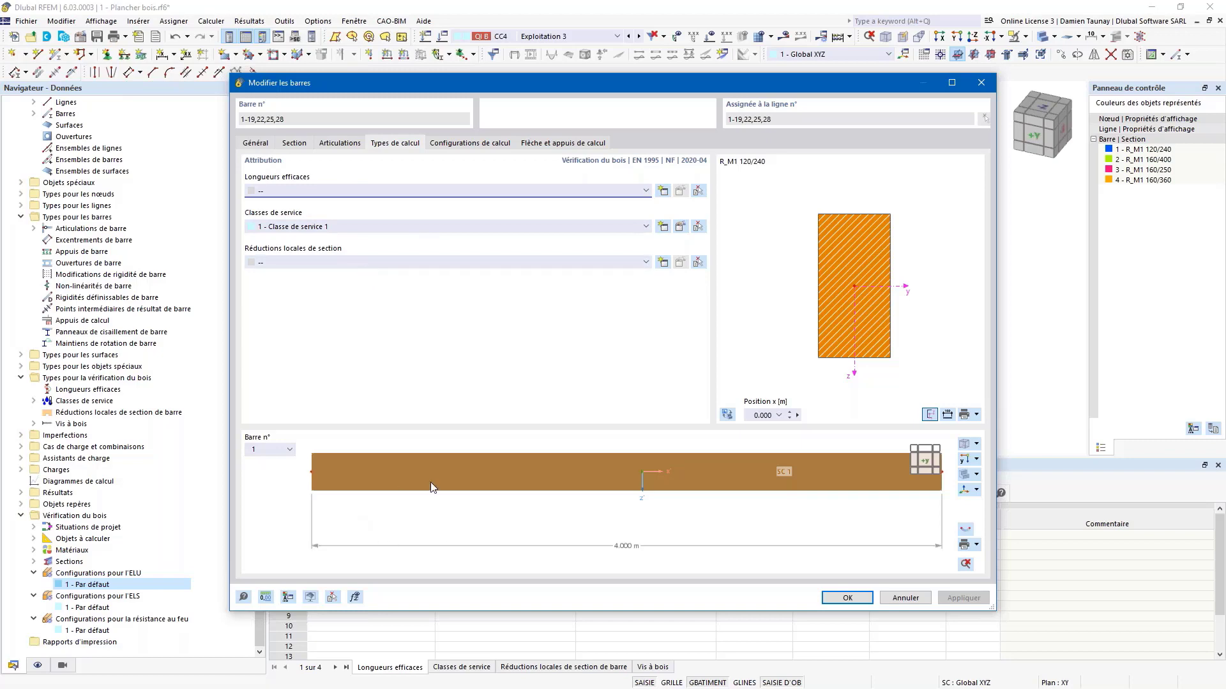
click(475, 145)
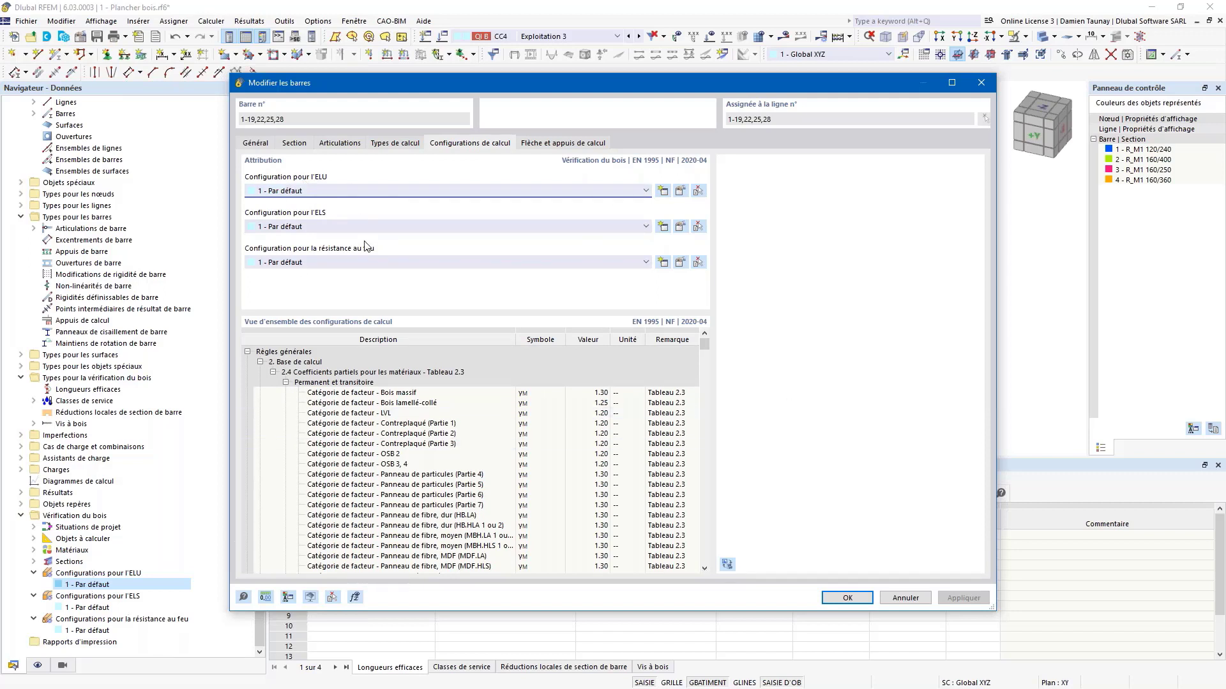
click(680, 229)
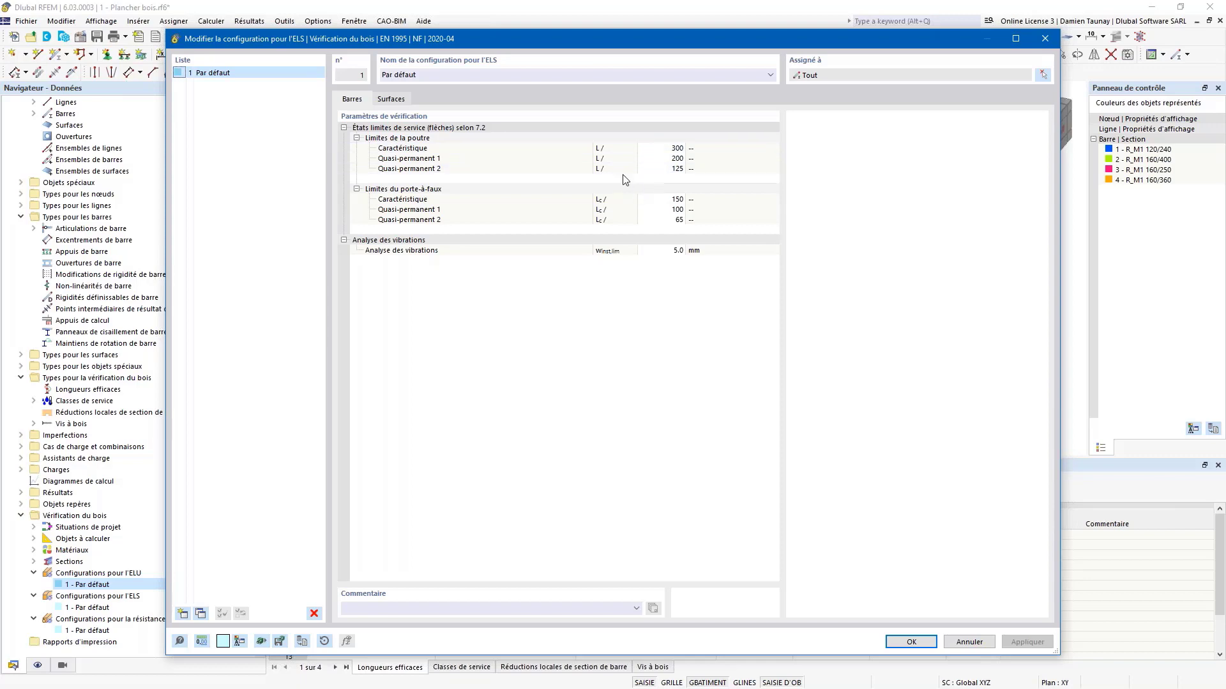
click(922, 645)
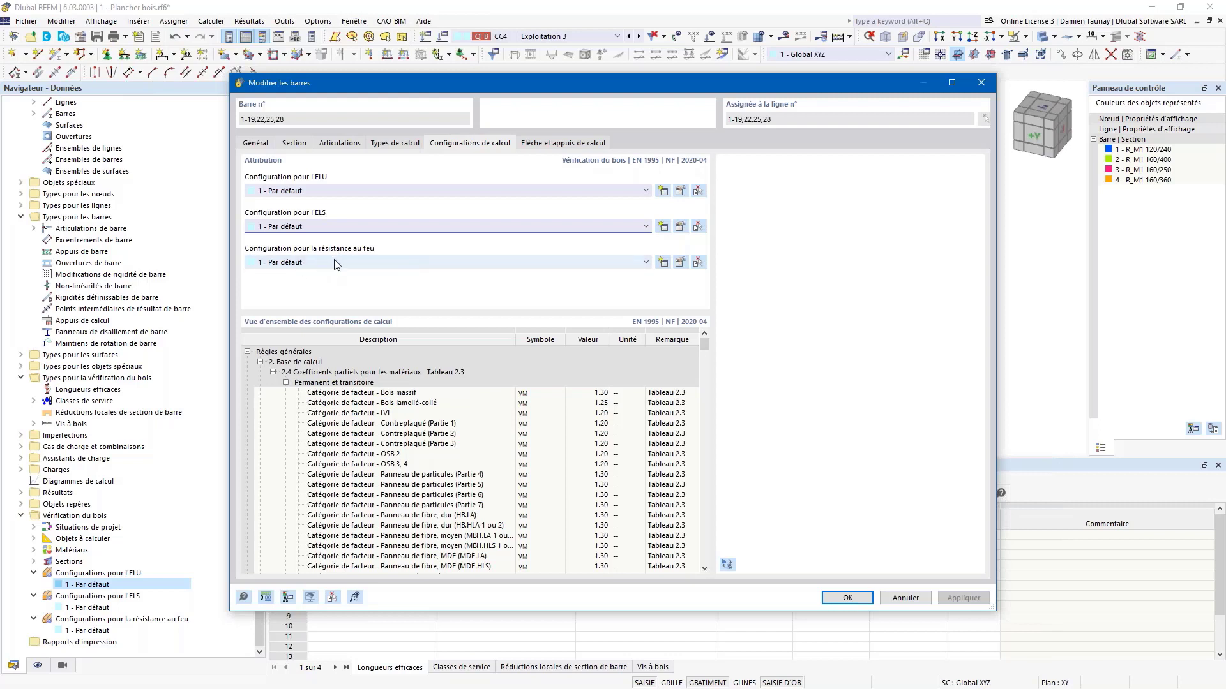
Set the deflection check direction of the selected joists to the local z axis (Axe local z)
click(536, 143)
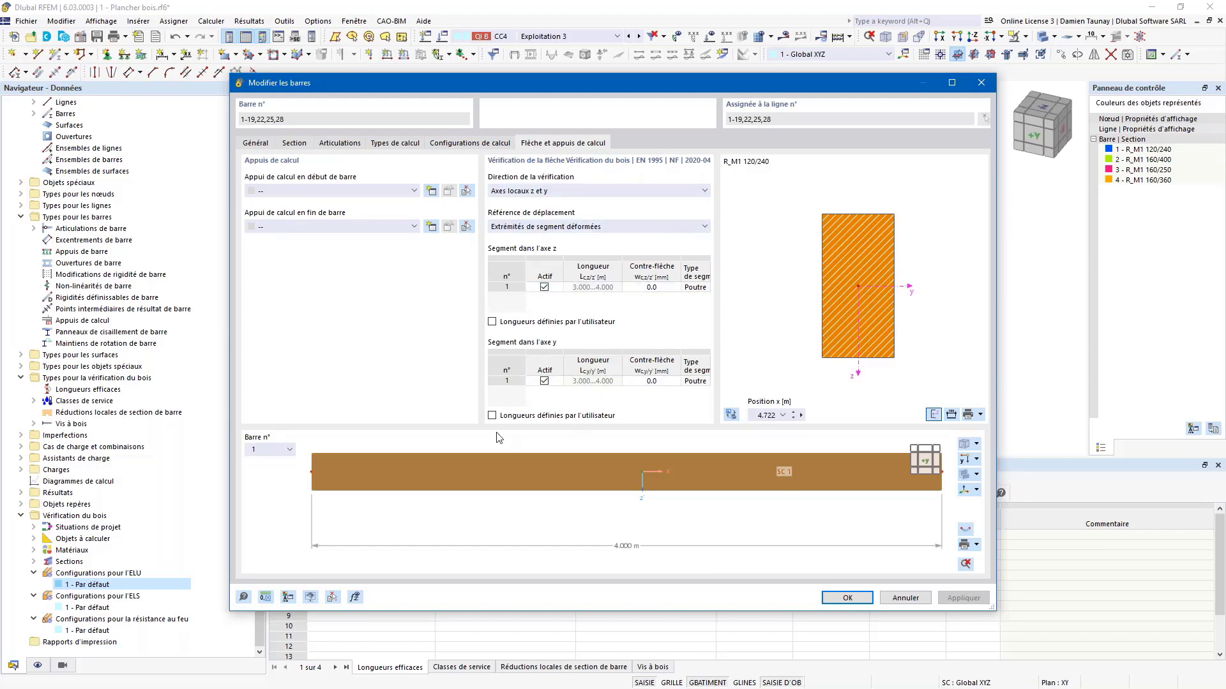
drag(544, 83, 567, 408)
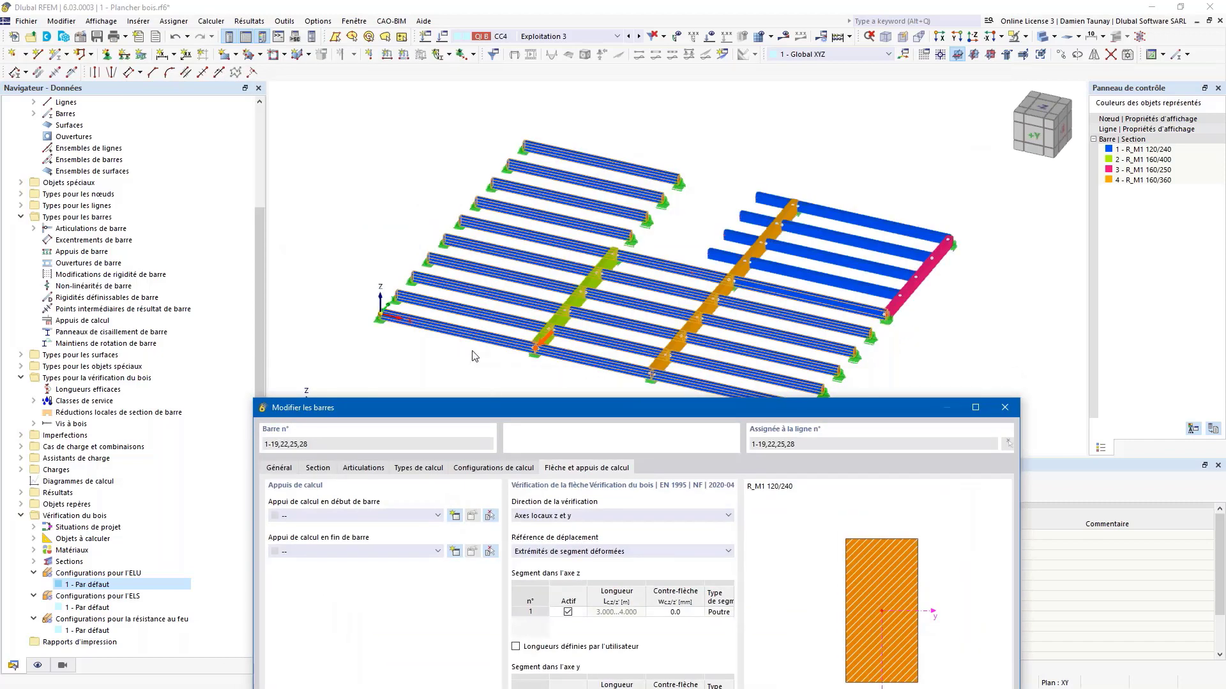
drag(654, 408, 674, 121)
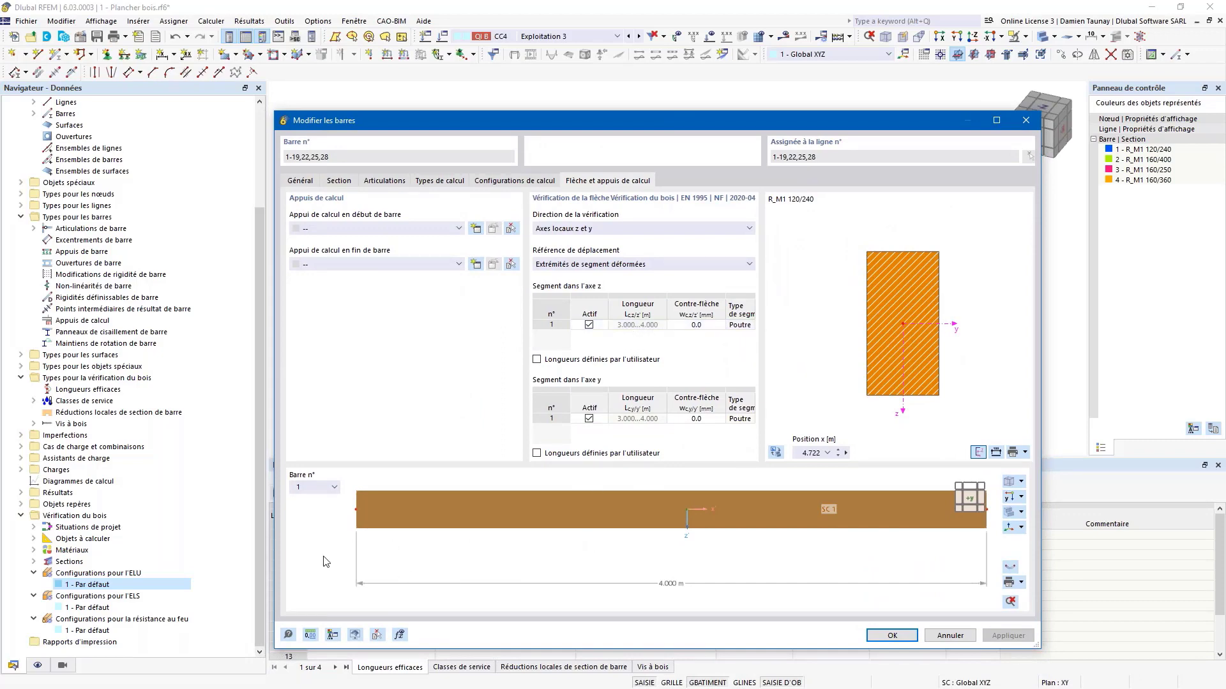
drag(645, 120, 616, 59)
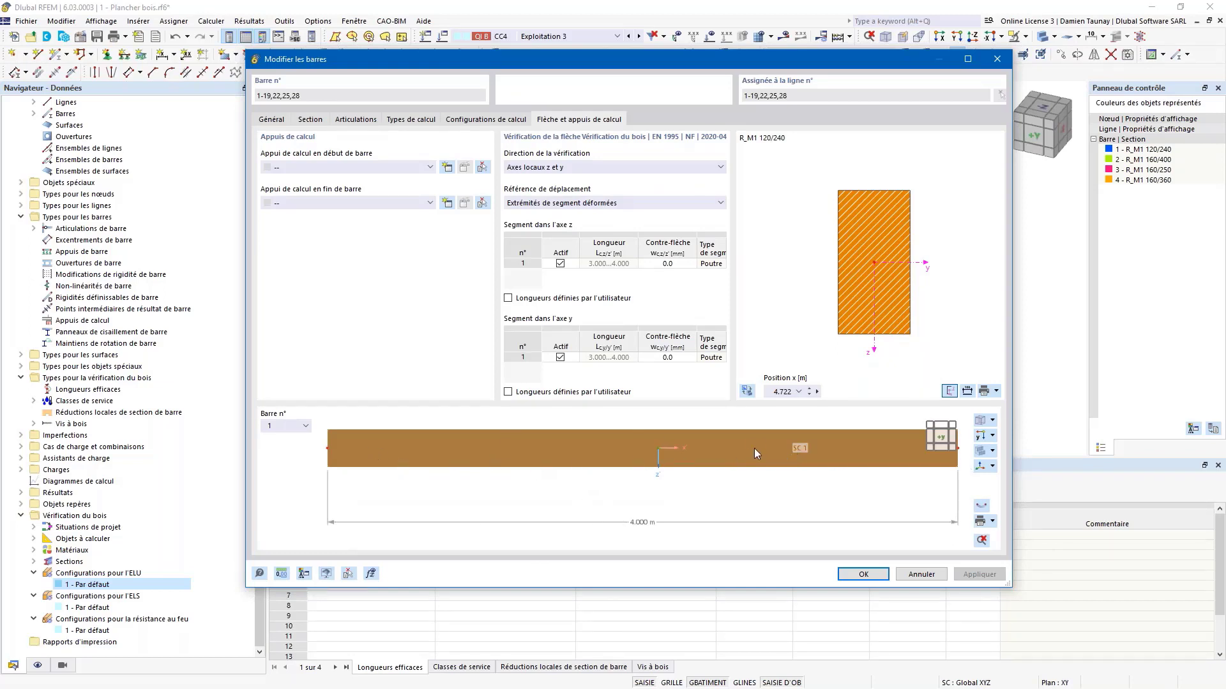
click(638, 167)
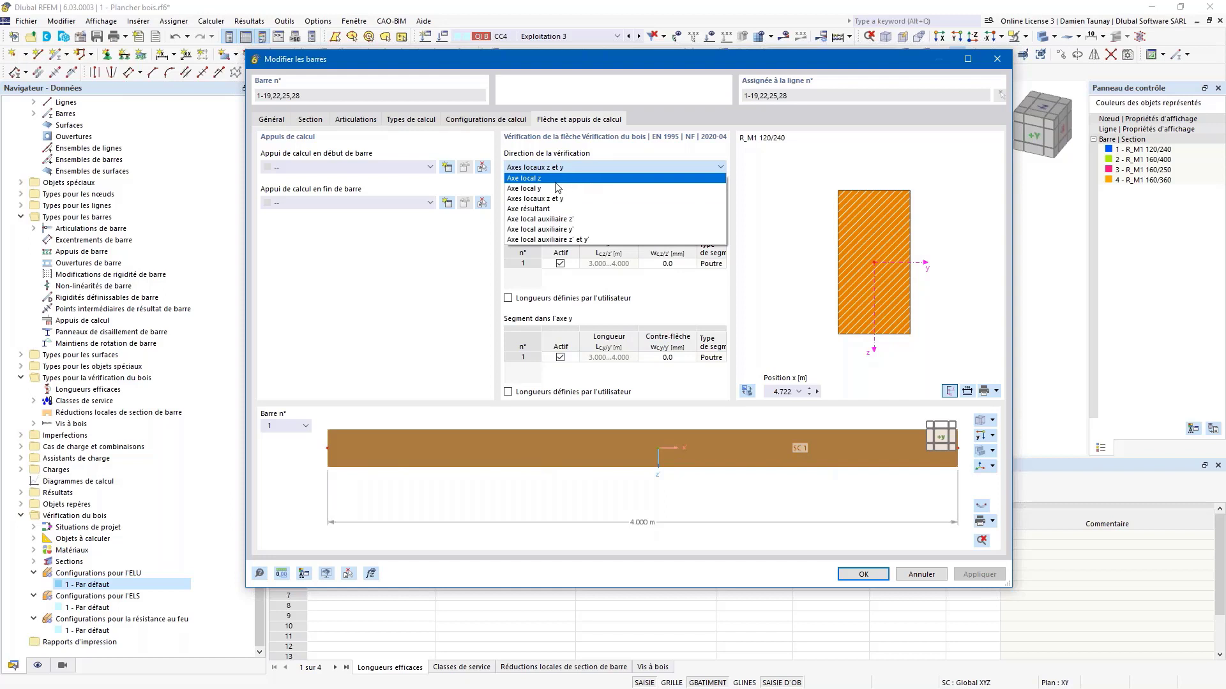
click(564, 178)
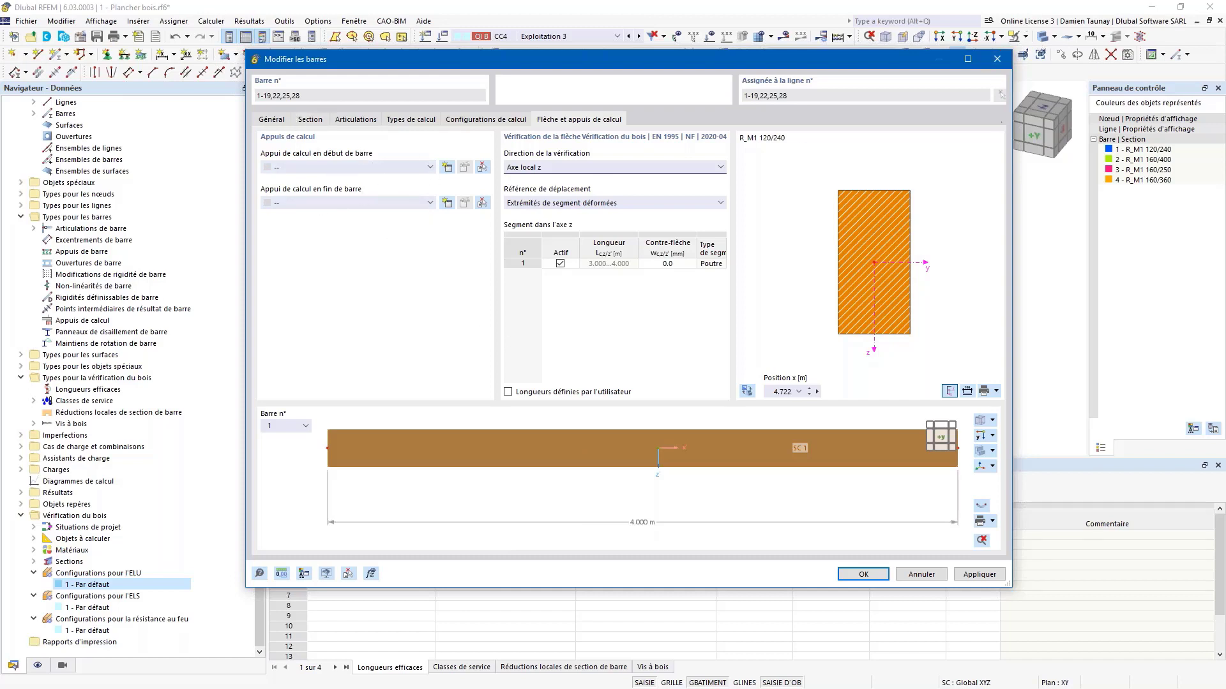
click(863, 574)
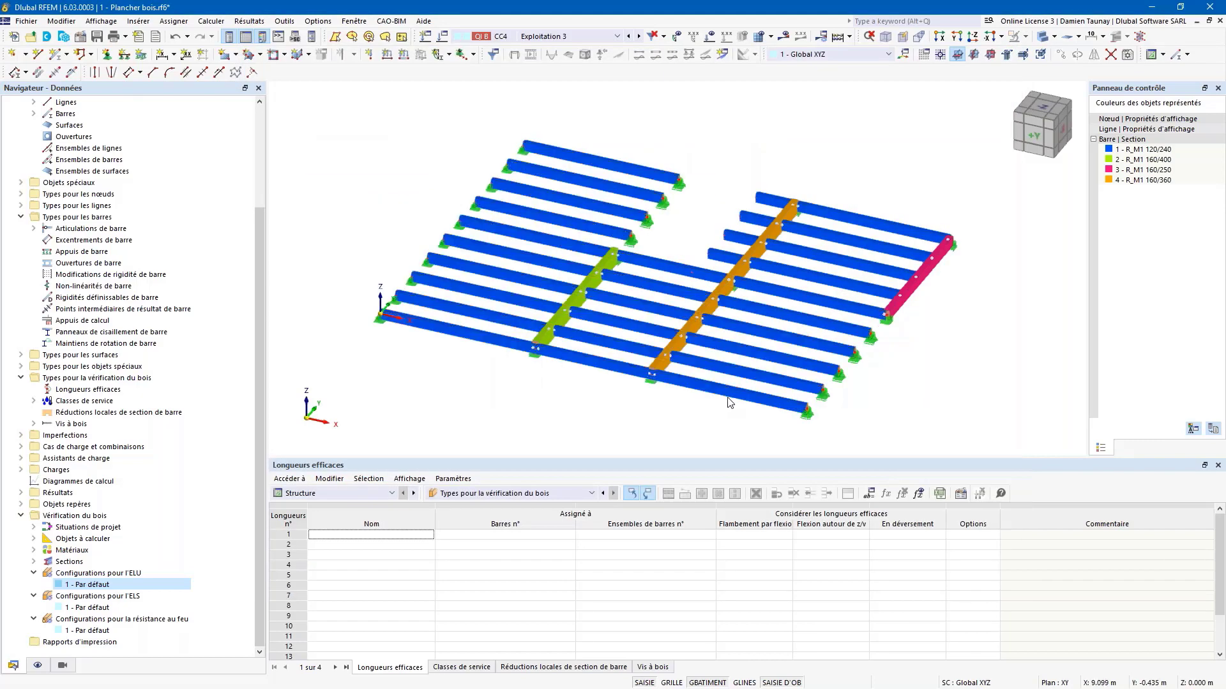
Create four continuous member sets from the overhanging joists, pairing members 21,31; 24,32; 27,33 and 30,34
ctrl+click(757, 259)
ctrl+click(732, 236)
ctrl+click(776, 246)
ctrl+click(758, 220)
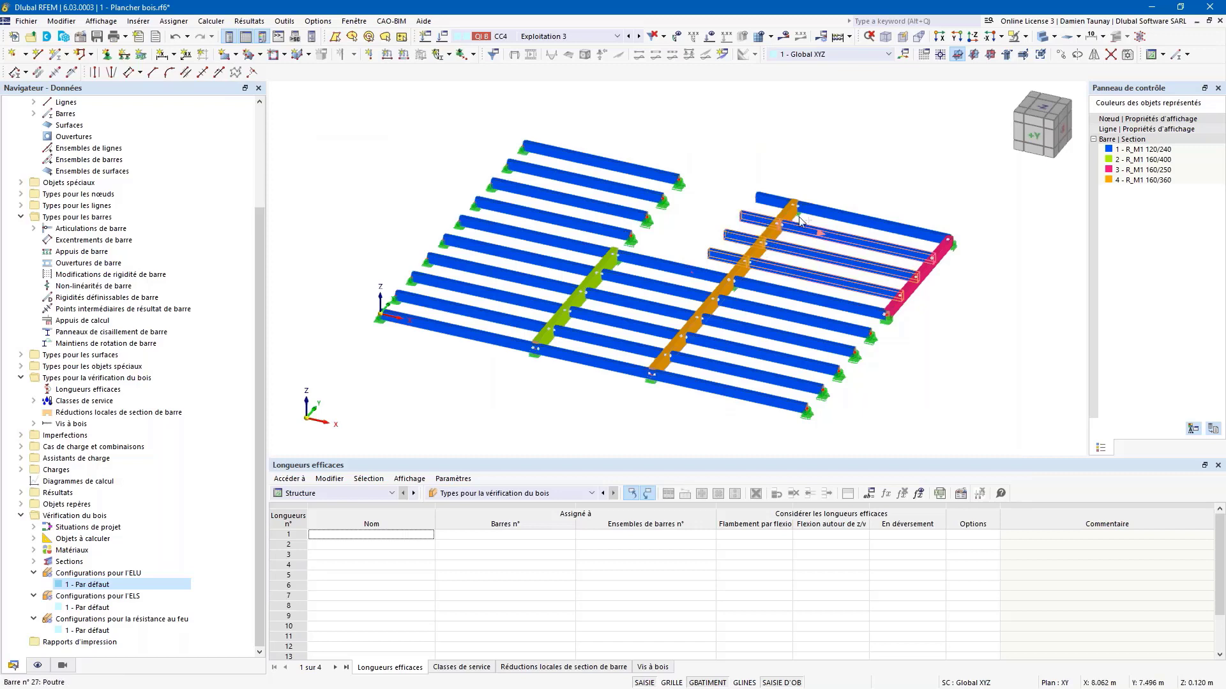
ctrl+click(836, 212)
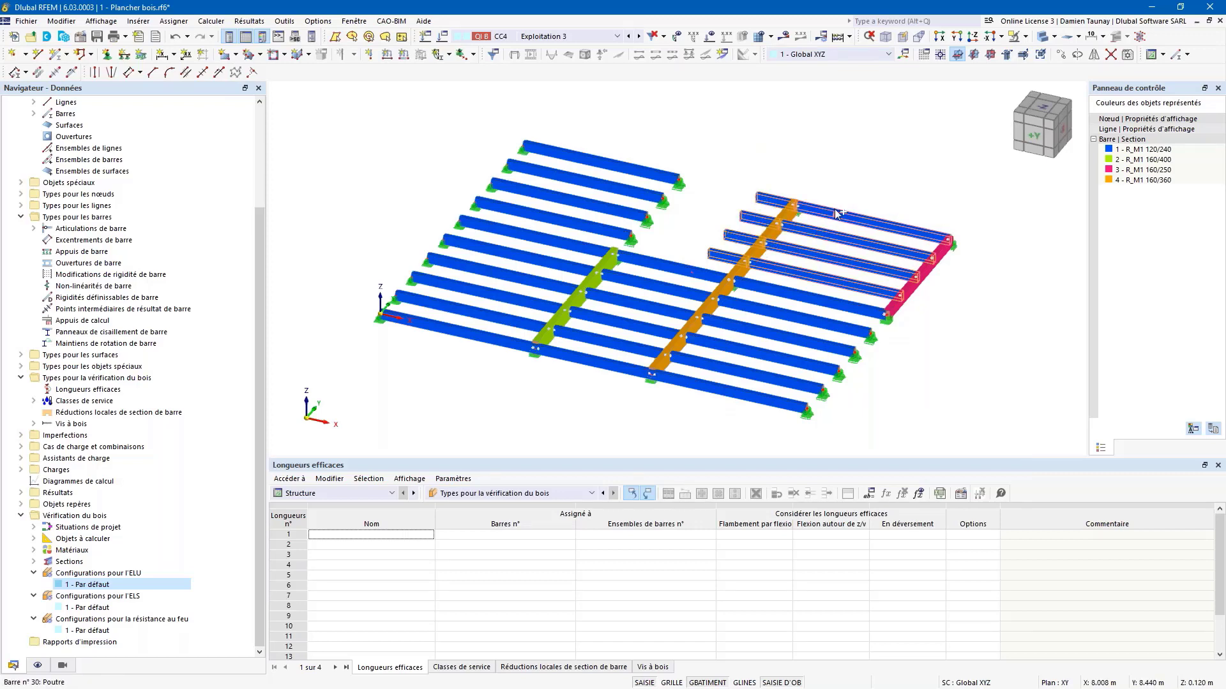
right_click(871, 227)
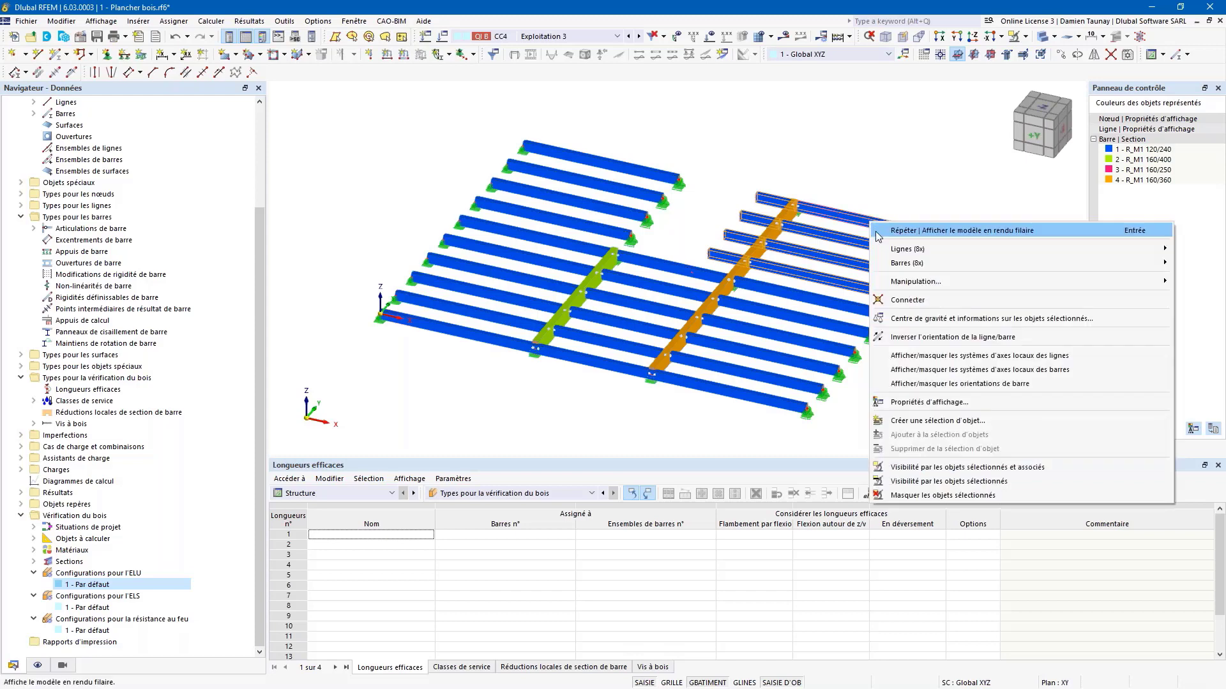
mouse_move(896, 265)
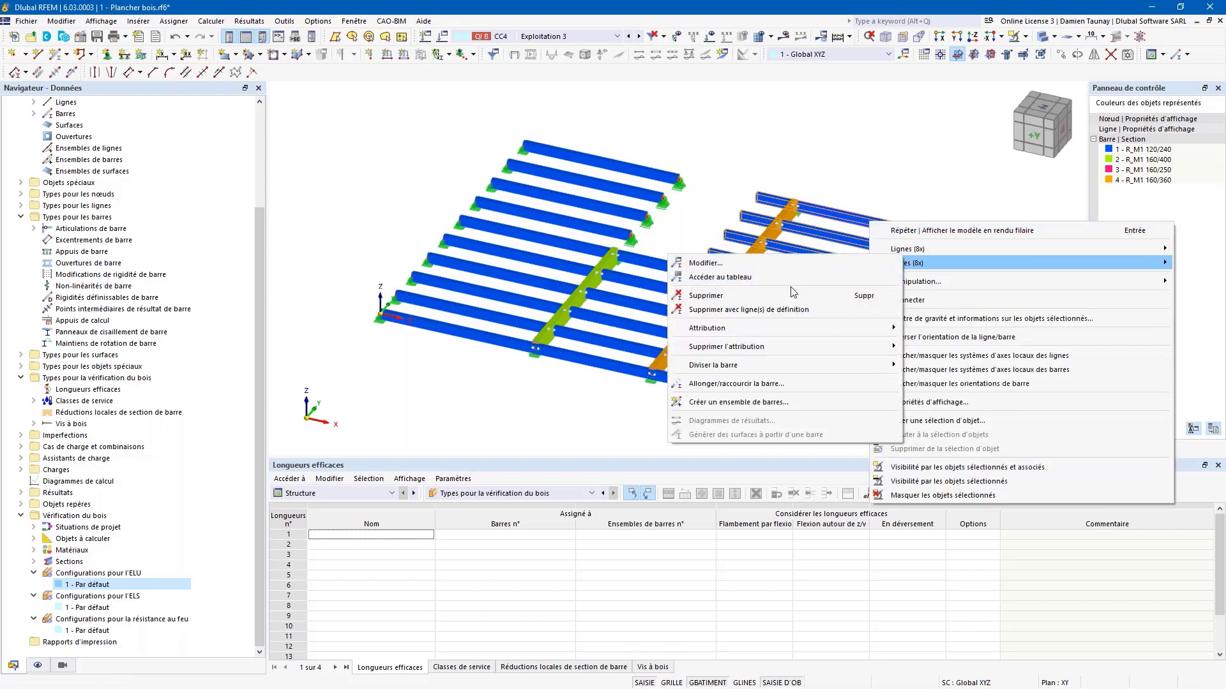
click(774, 402)
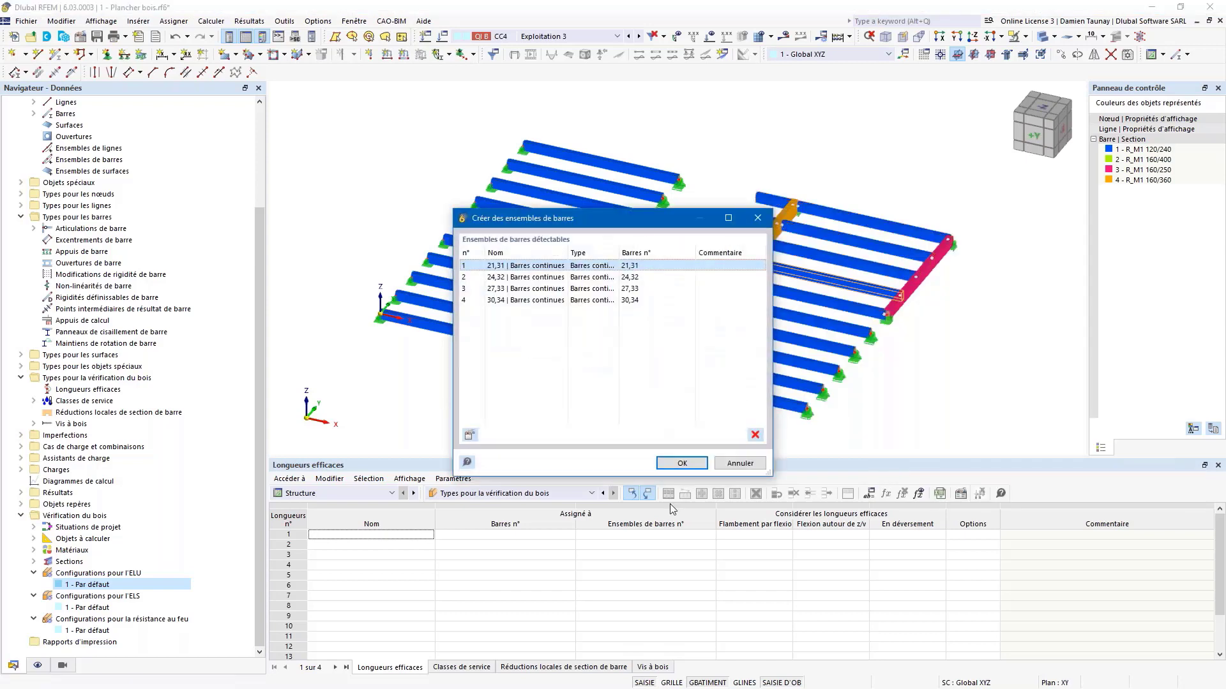
click(682, 464)
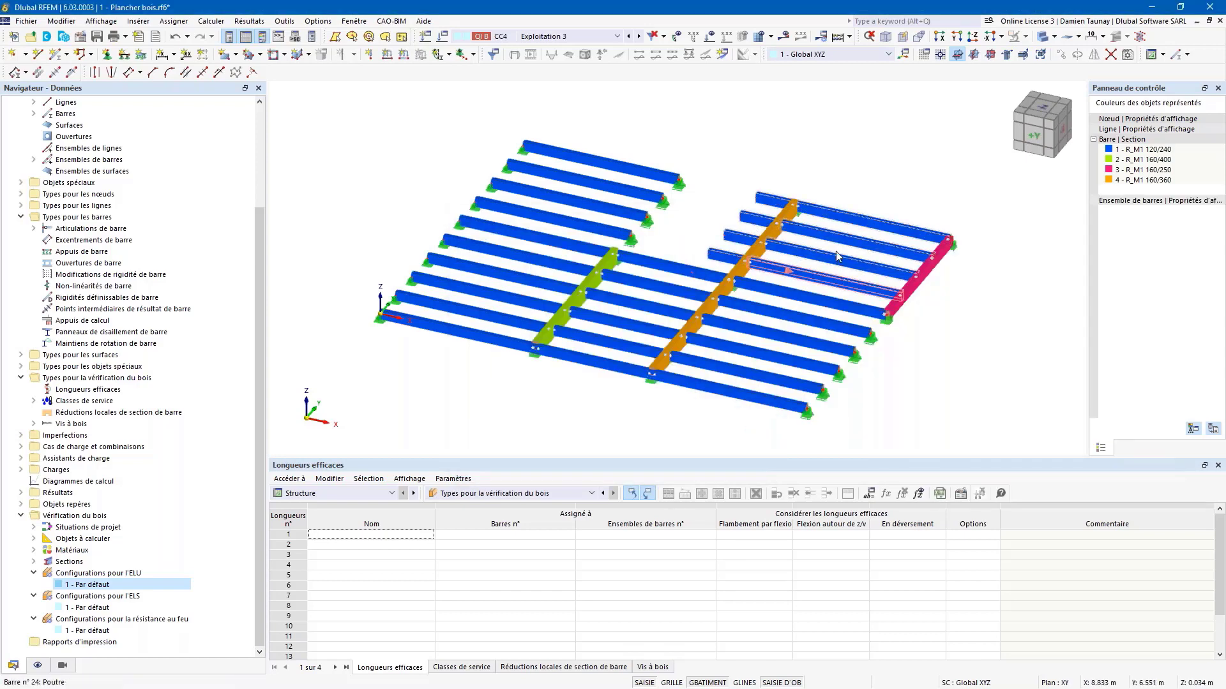
Select the four overhanging joist member sets, open them for editing and enable their design properties (Propriétés de calcul)
middle_drag(804, 281, 768, 281)
drag(768, 281, 752, 191)
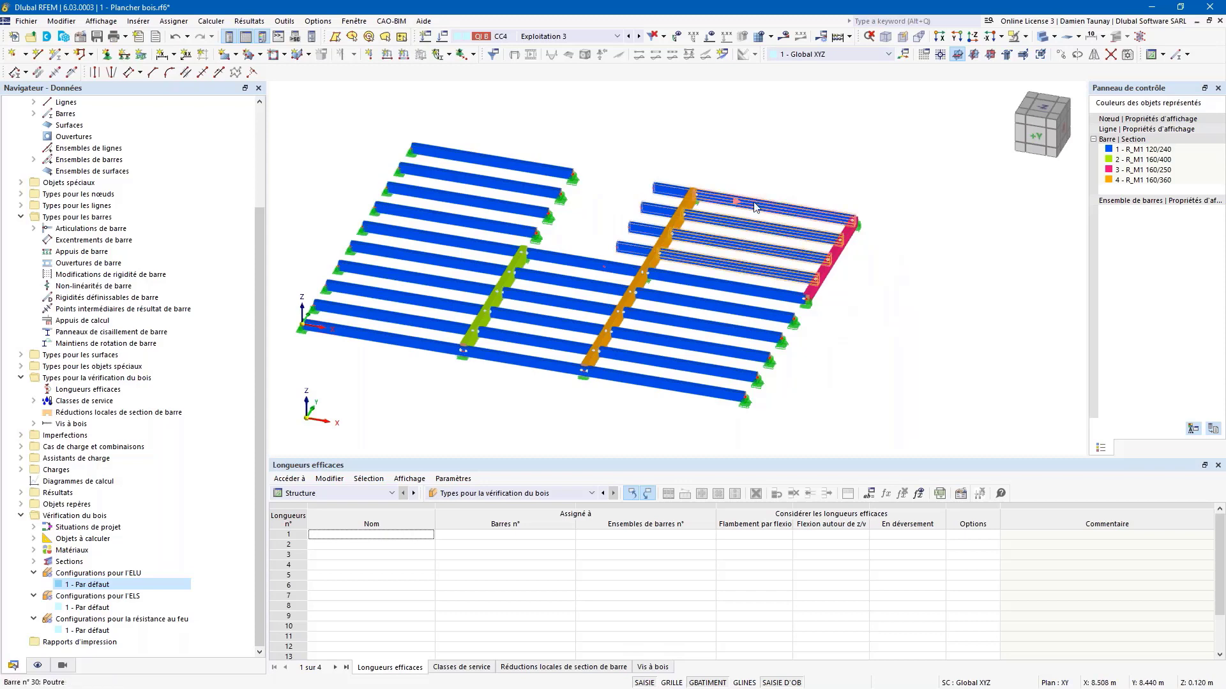
right_click(753, 202)
mouse_move(789, 260)
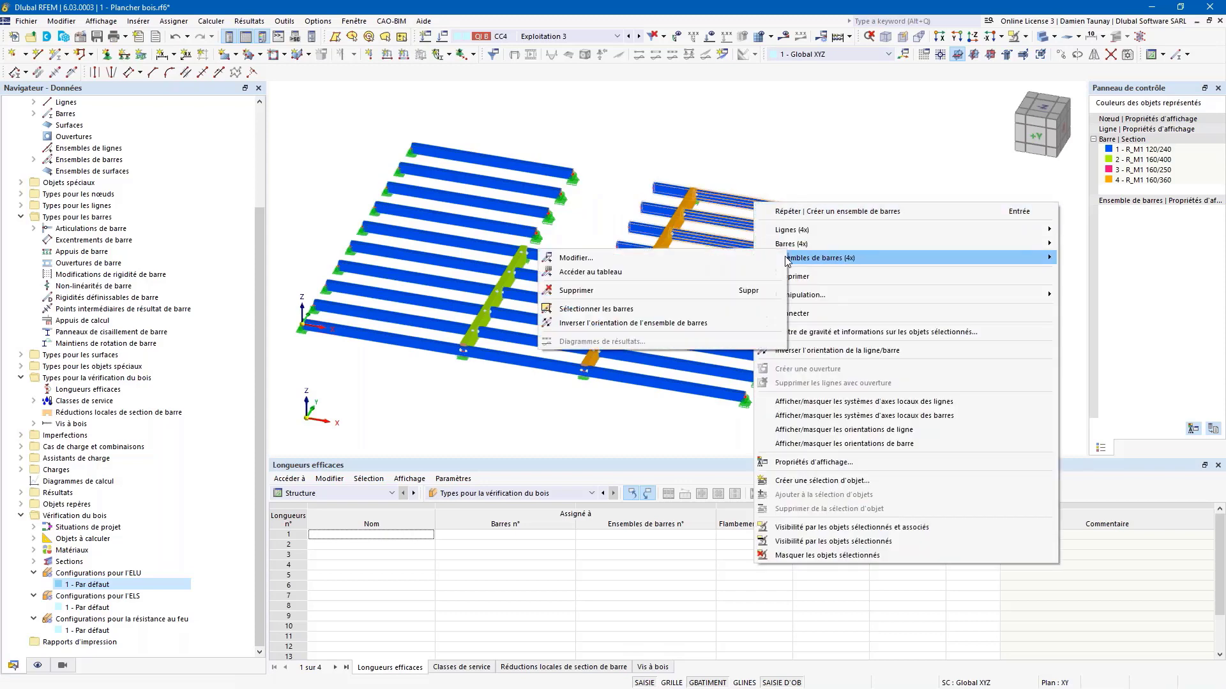
click(671, 260)
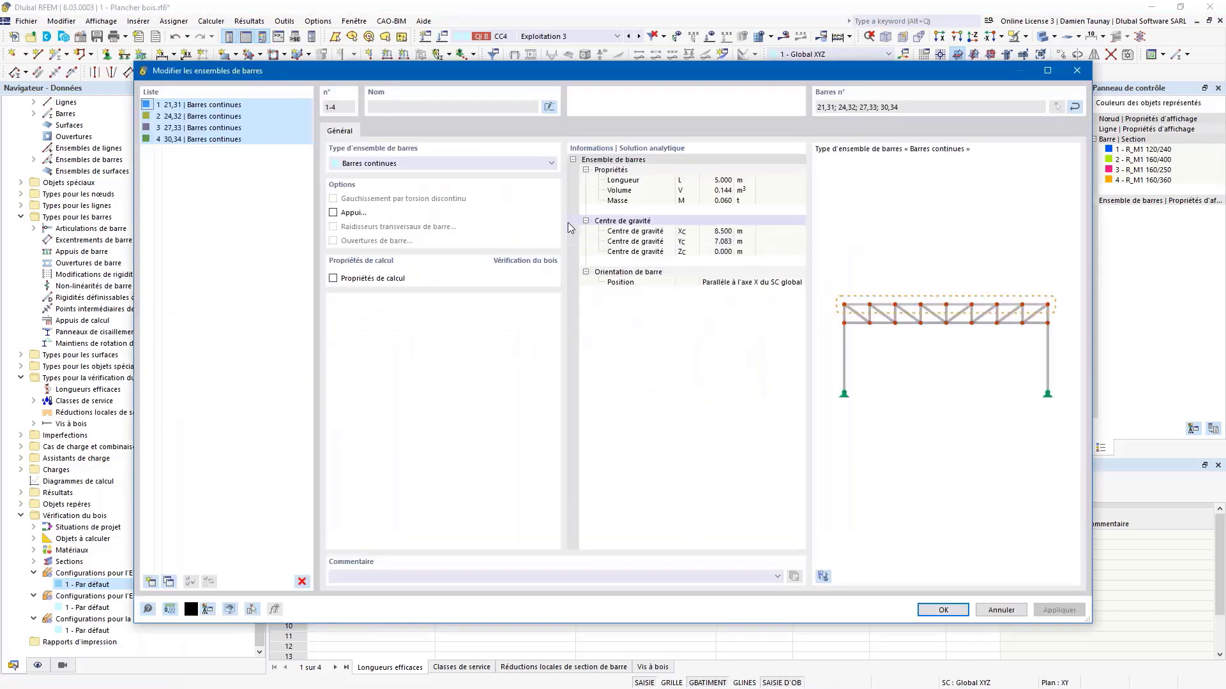
click(333, 279)
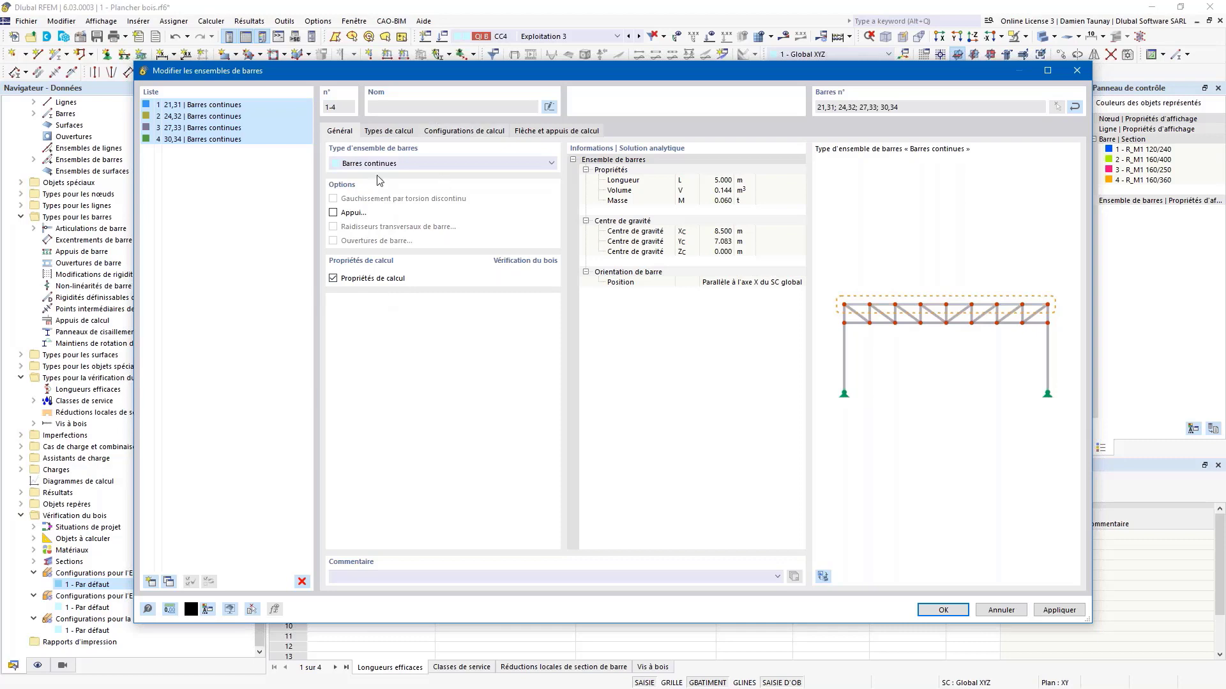
Review the member sets' design types and configurations, and set their deflection check direction to the local z axis (Axe local z)
click(388, 132)
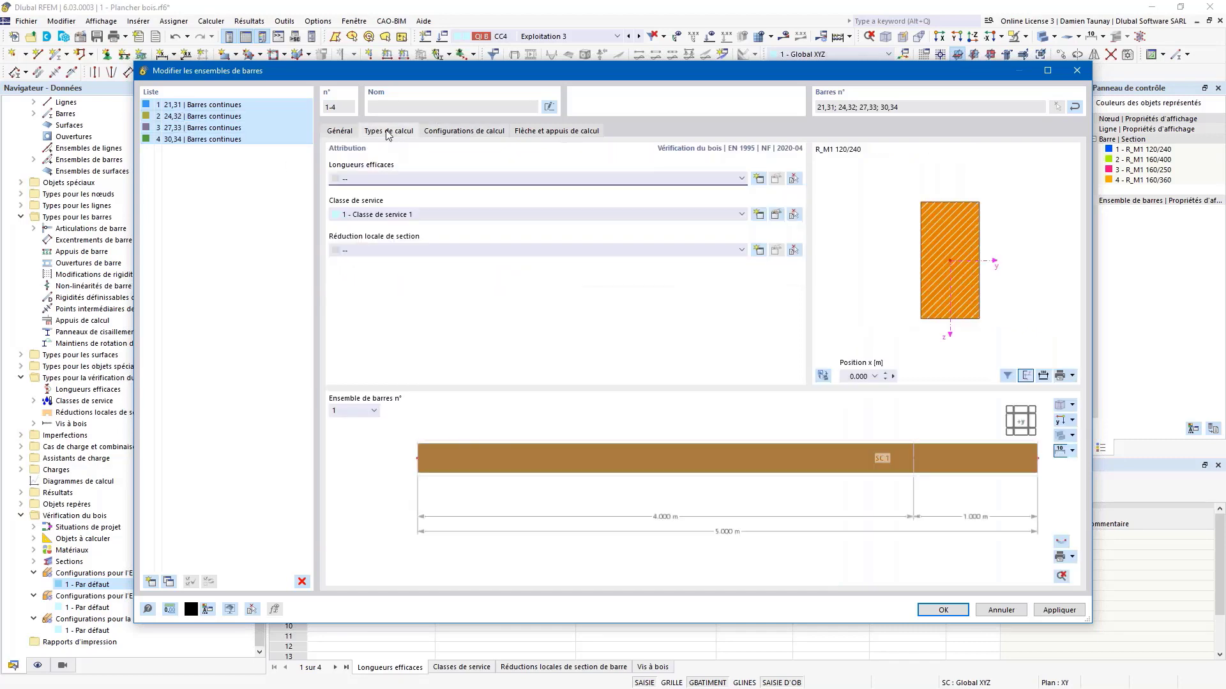
click(447, 131)
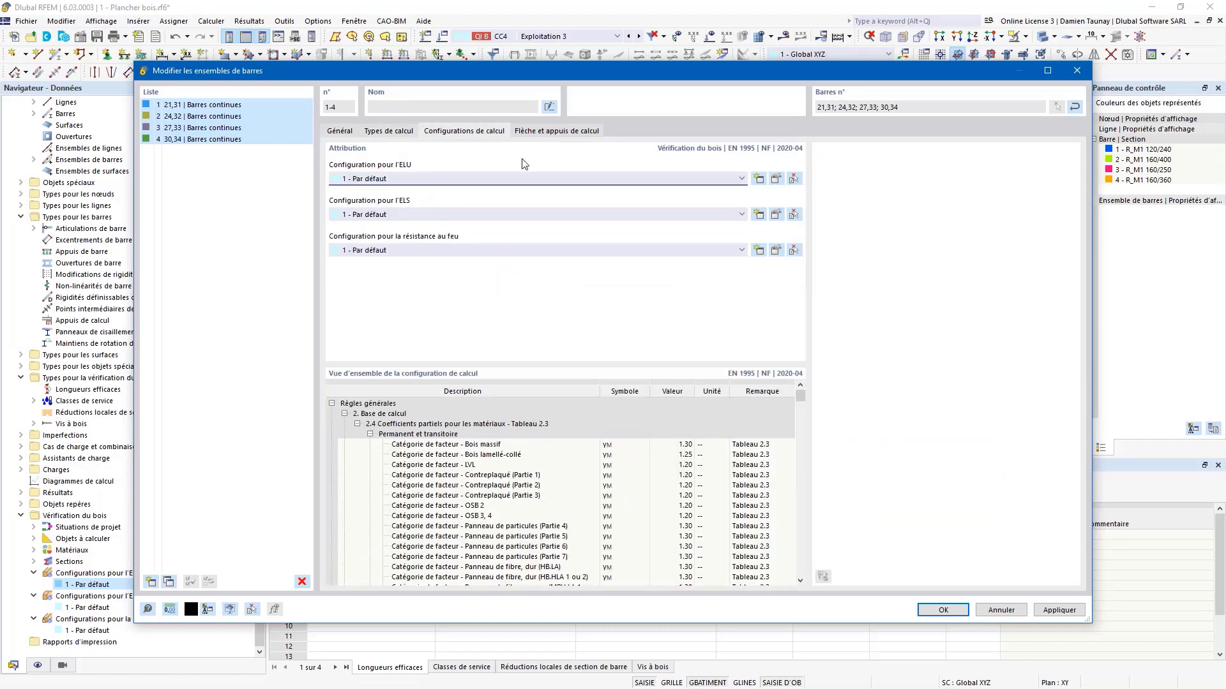
click(552, 131)
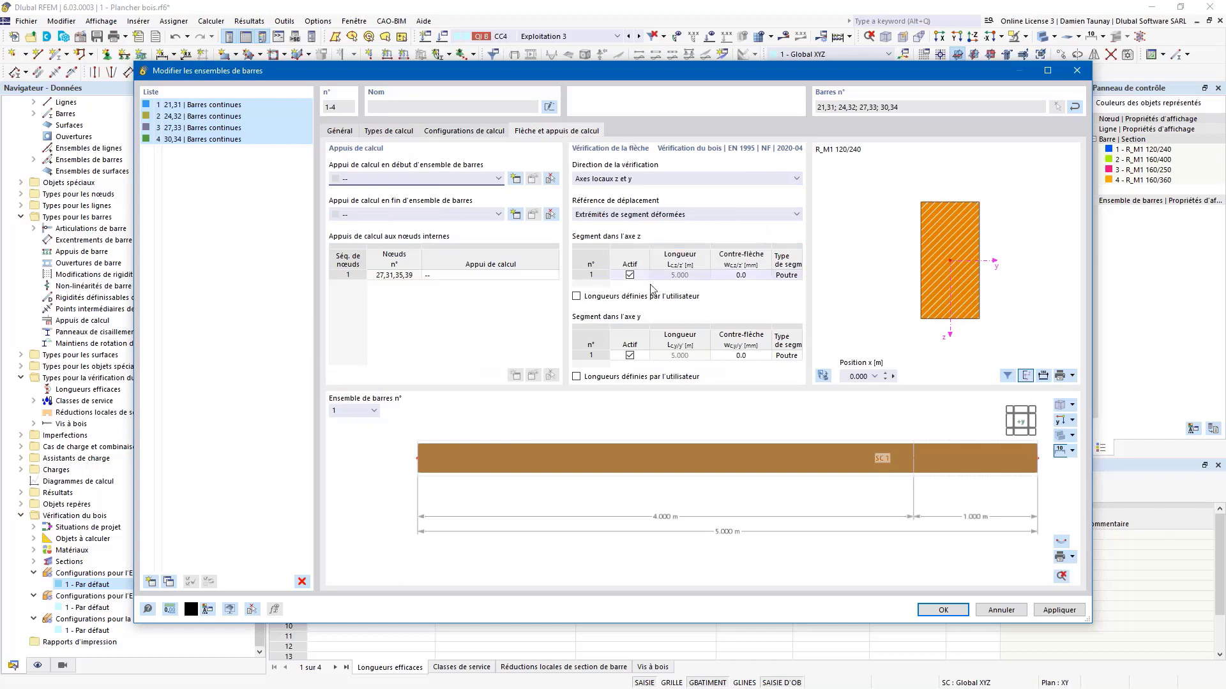
click(622, 180)
click(605, 199)
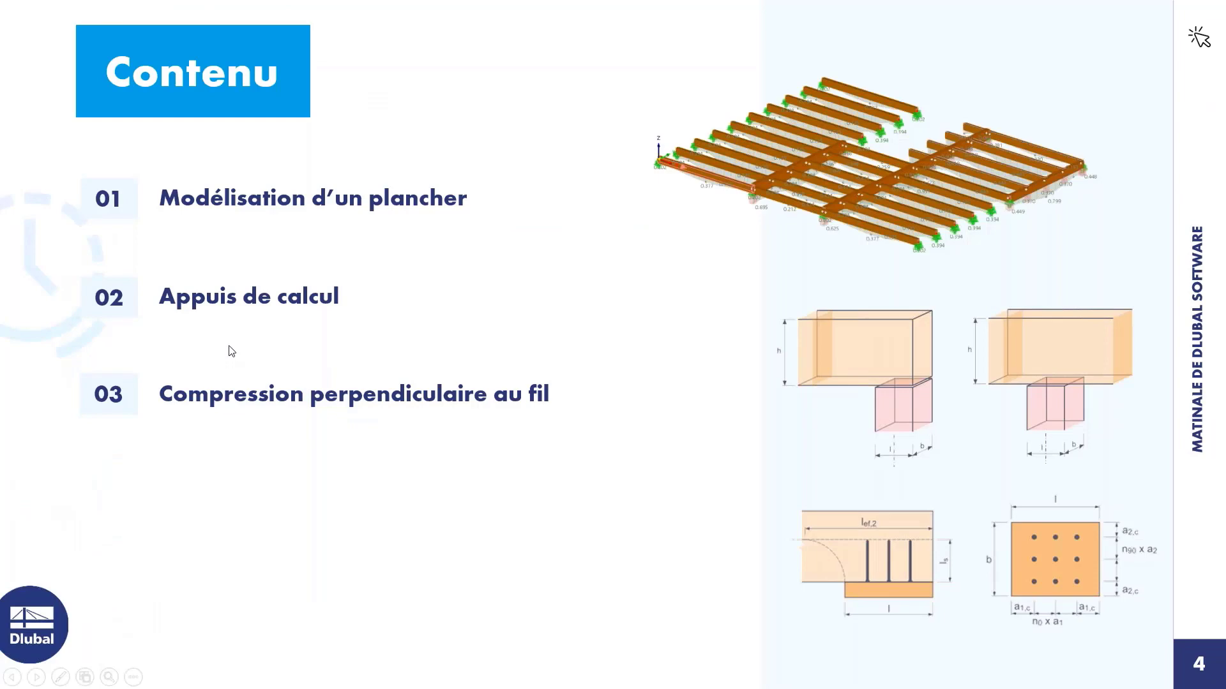
key(Right)
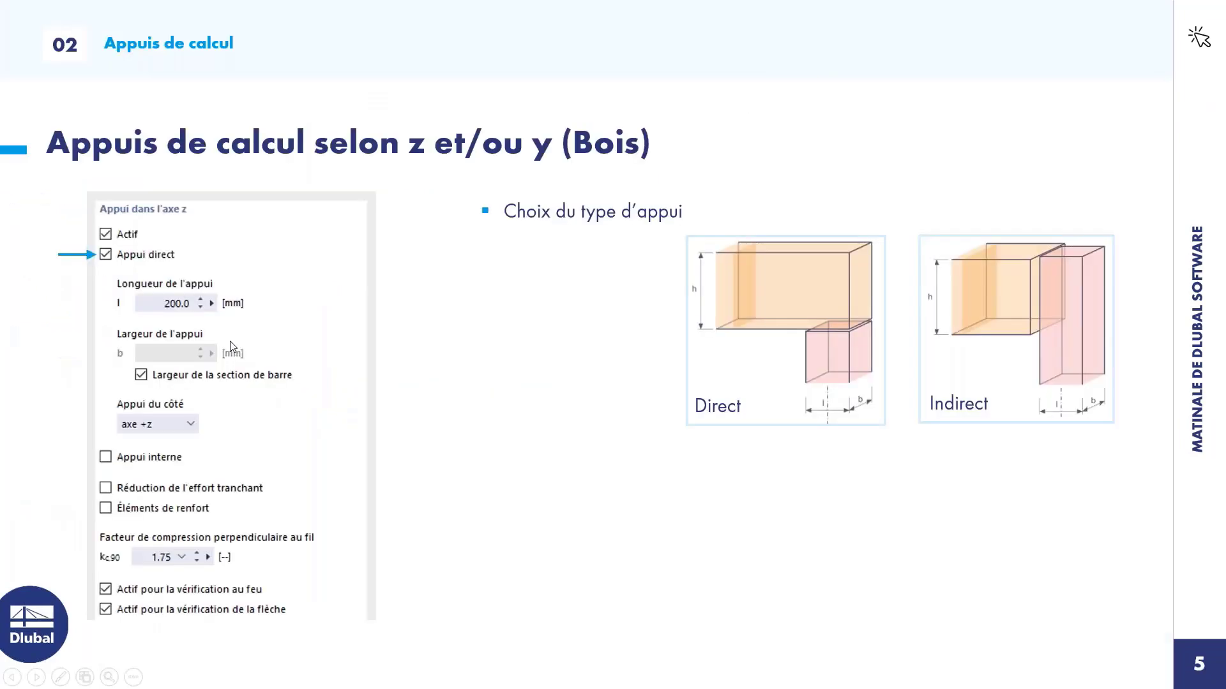
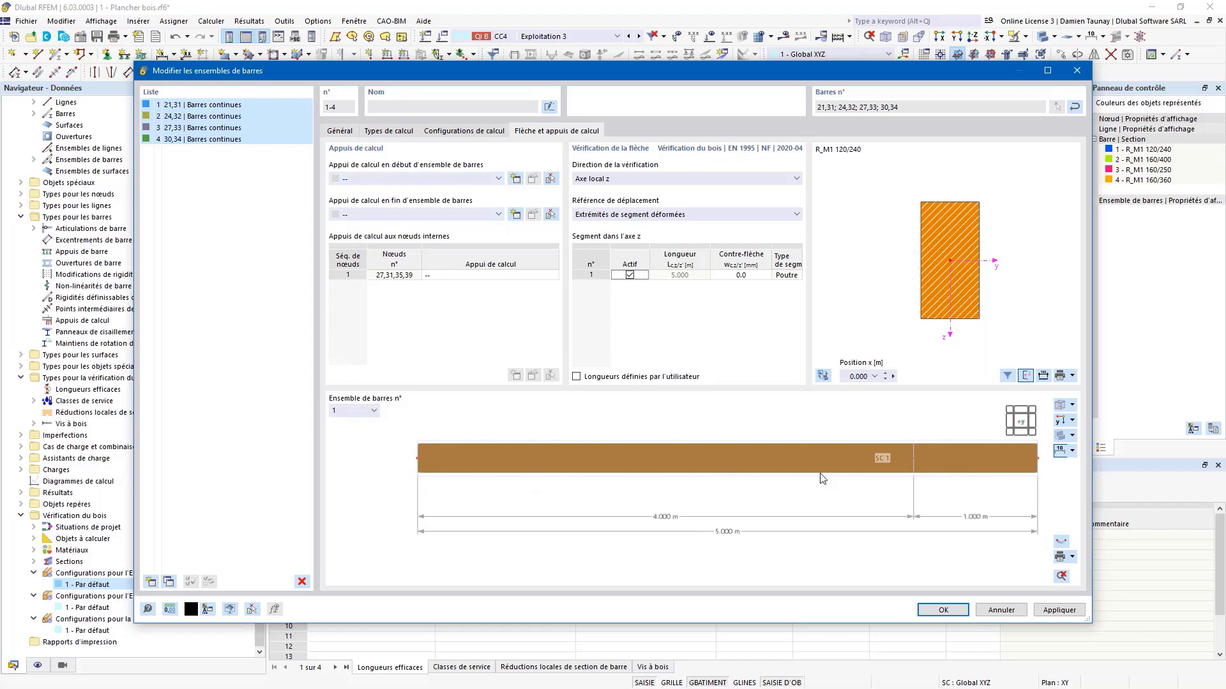
Start a new design support of type Bois for the start of the member sets, accepting design properties via the parent set for their members
click(514, 179)
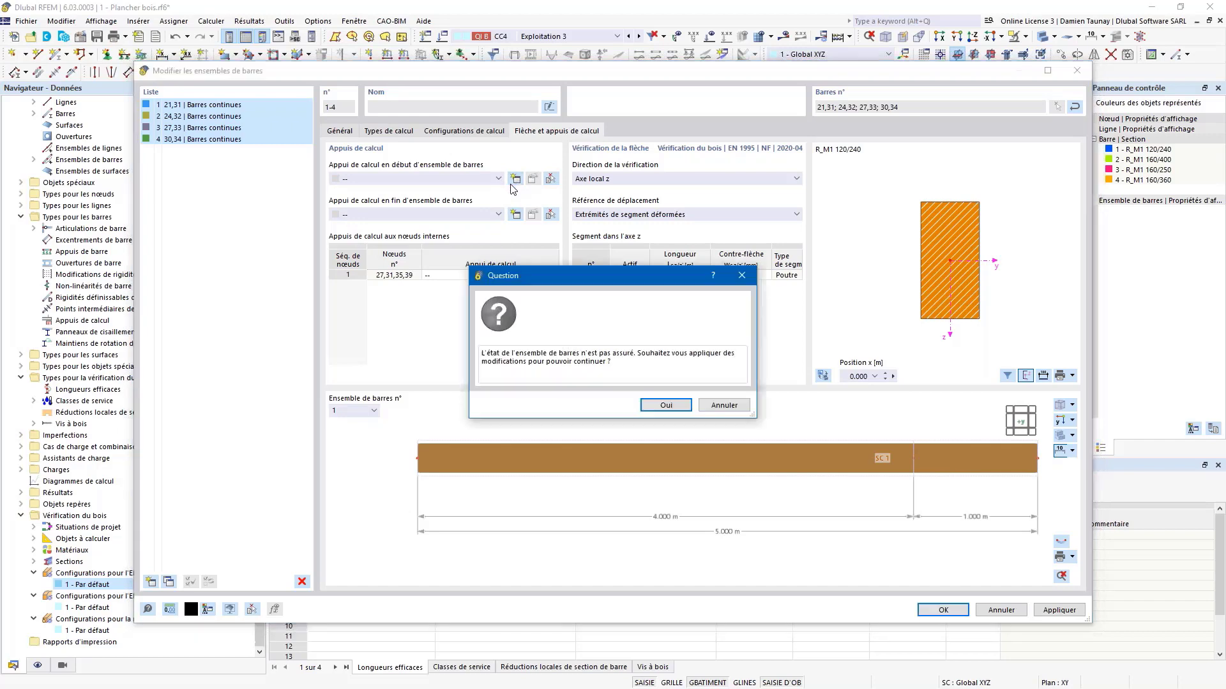
click(664, 407)
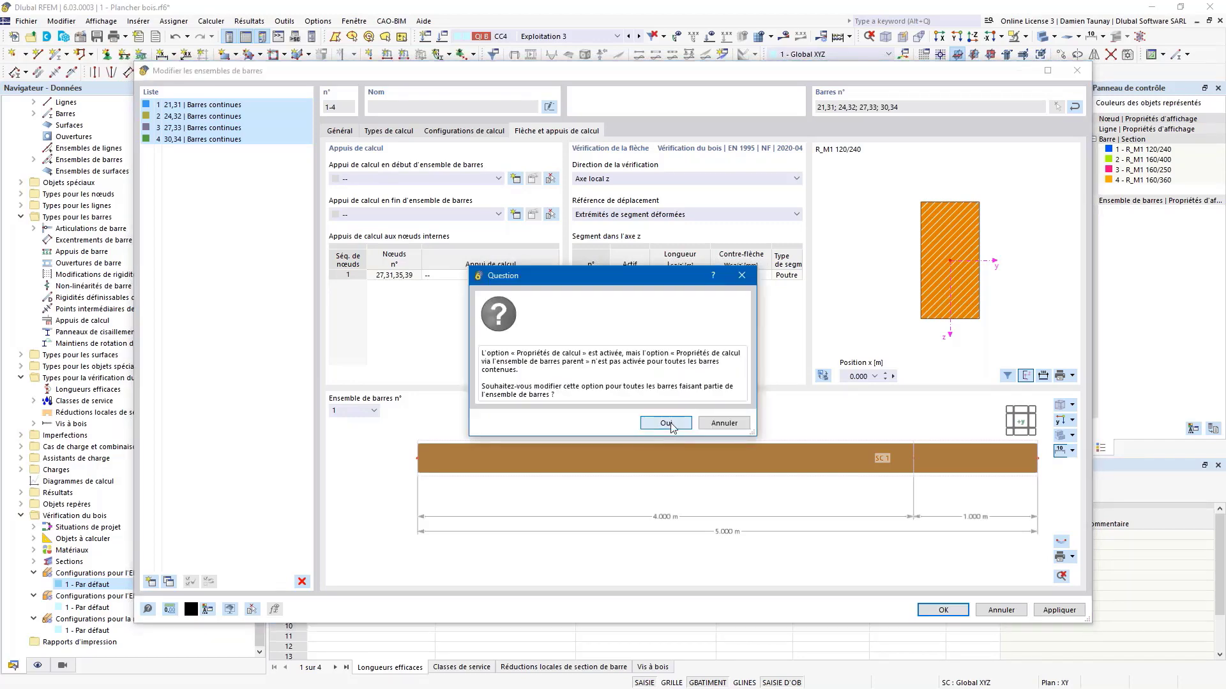
click(666, 424)
click(433, 182)
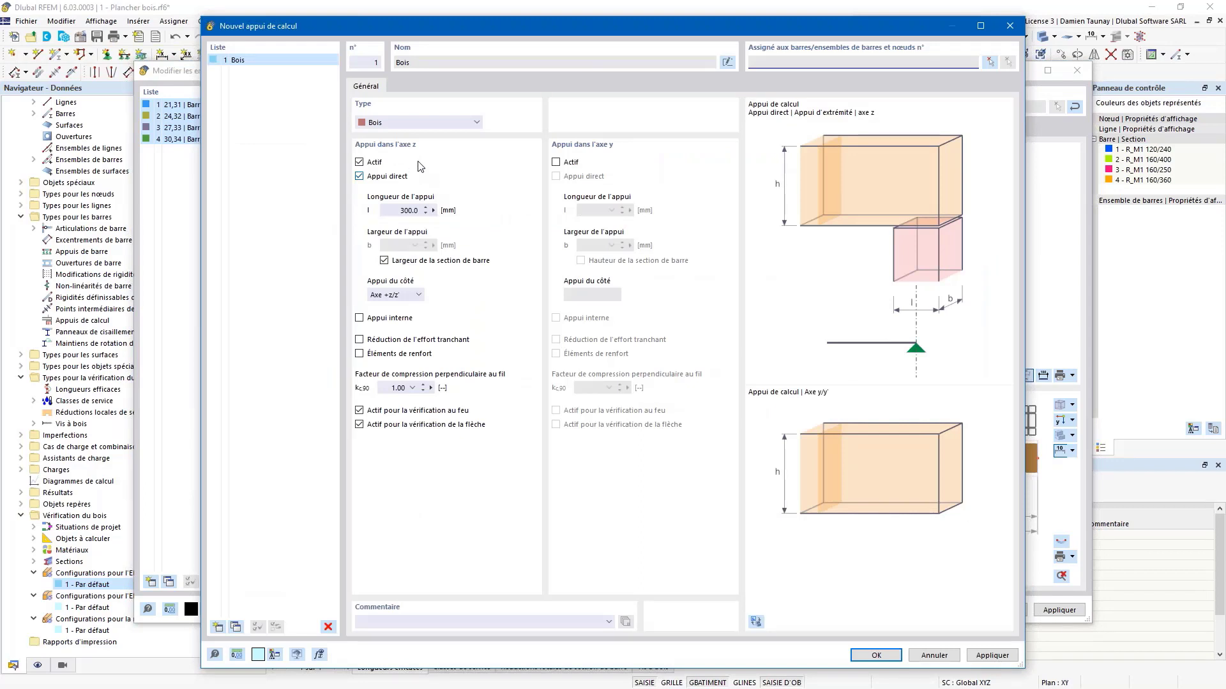
click(461, 121)
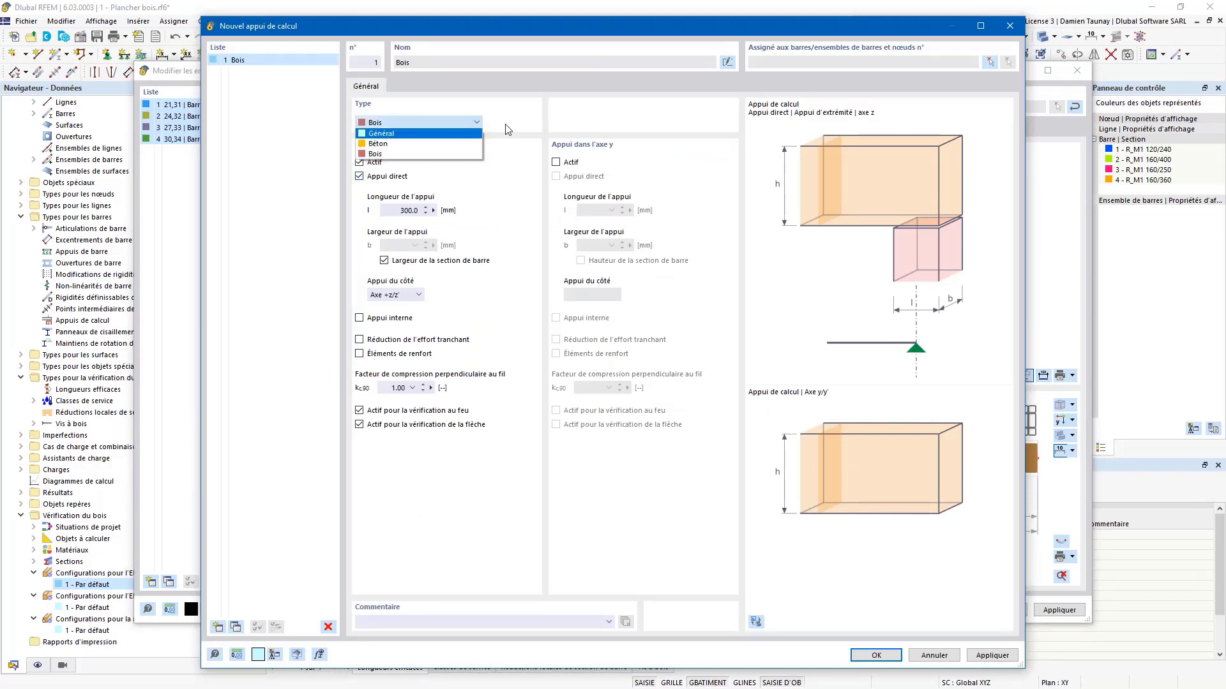
click(376, 154)
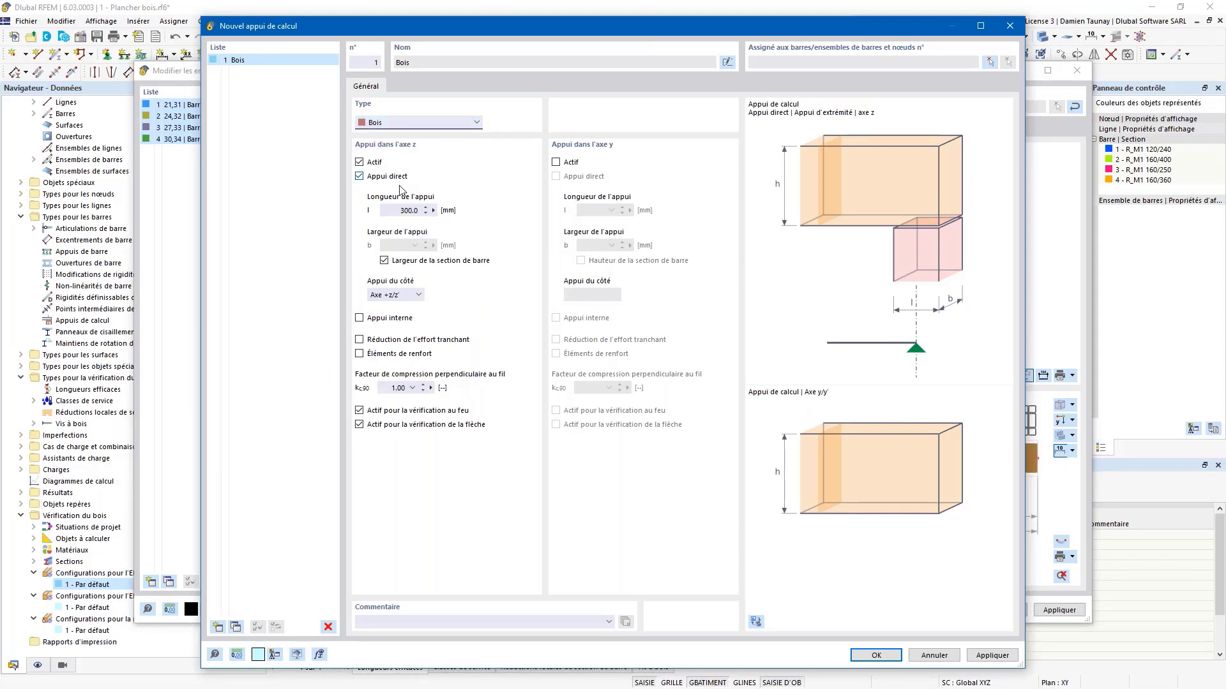
Set the start support's length to 160 mm and its kc,90 factor to 1.50 for solid softwood on discrete supports
click(398, 212)
text(160)
click(399, 296)
click(464, 276)
click(412, 387)
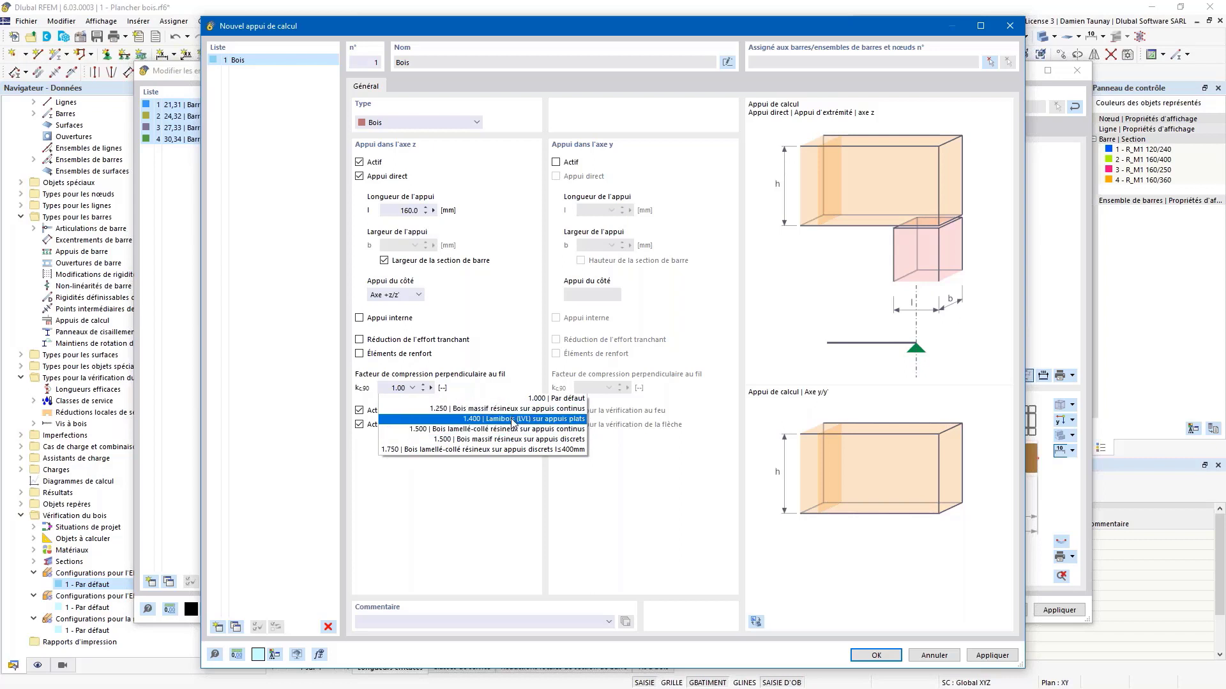
click(509, 440)
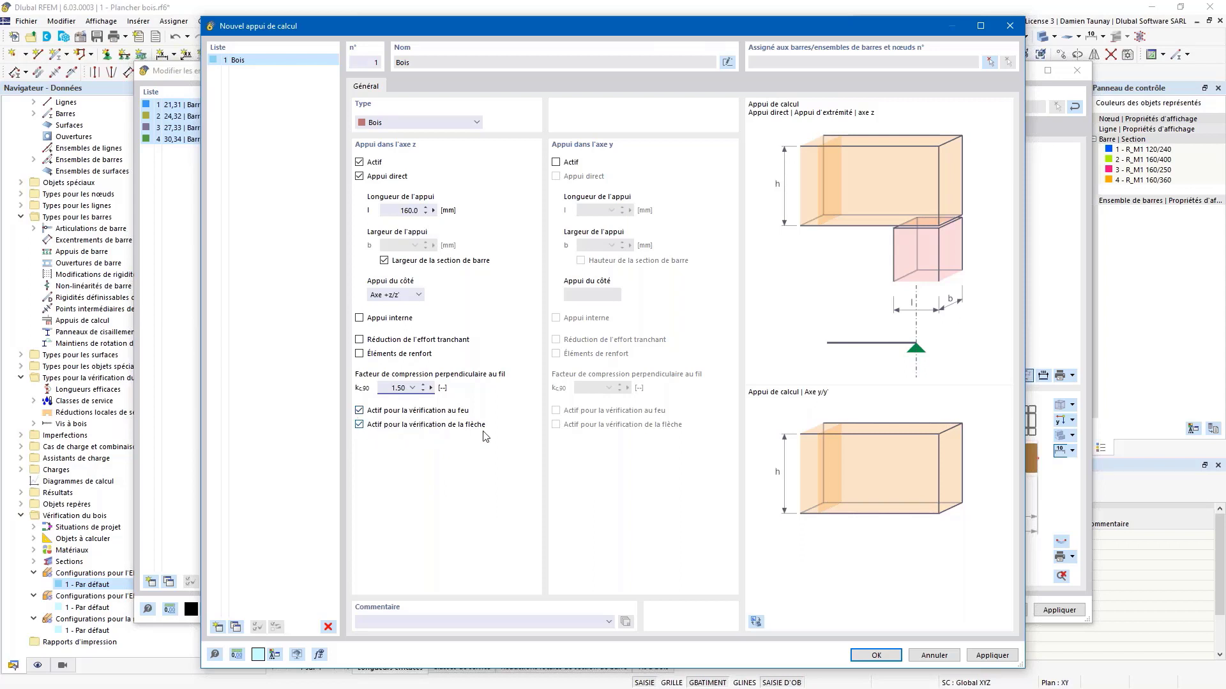
click(876, 656)
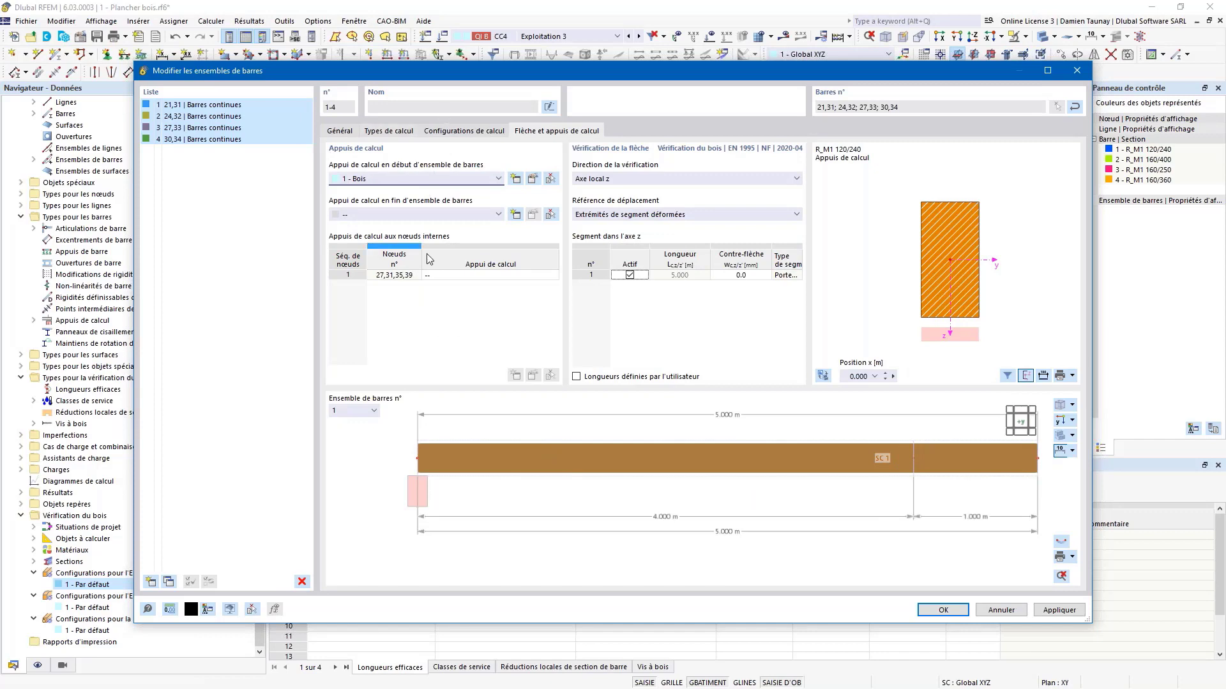
Create an internal timber design support for internal nodes 27,31,35,39, 160 mm long with a kc,90 factor for discrete supports
click(508, 276)
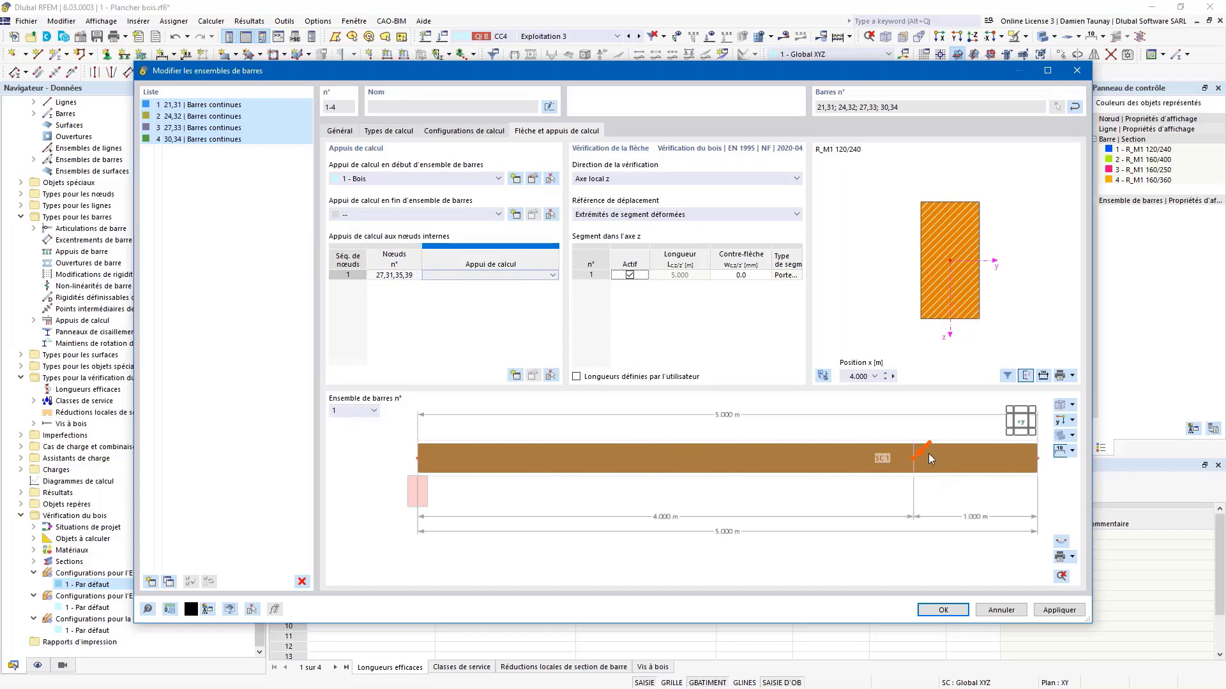
click(552, 275)
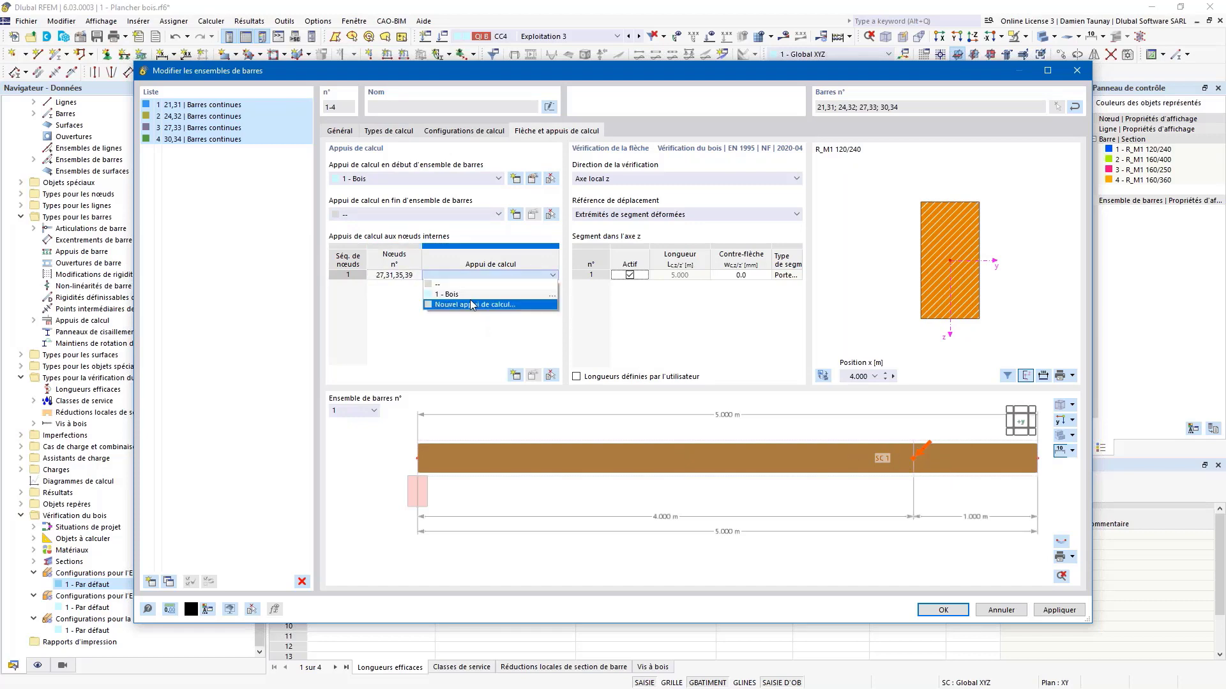
click(470, 304)
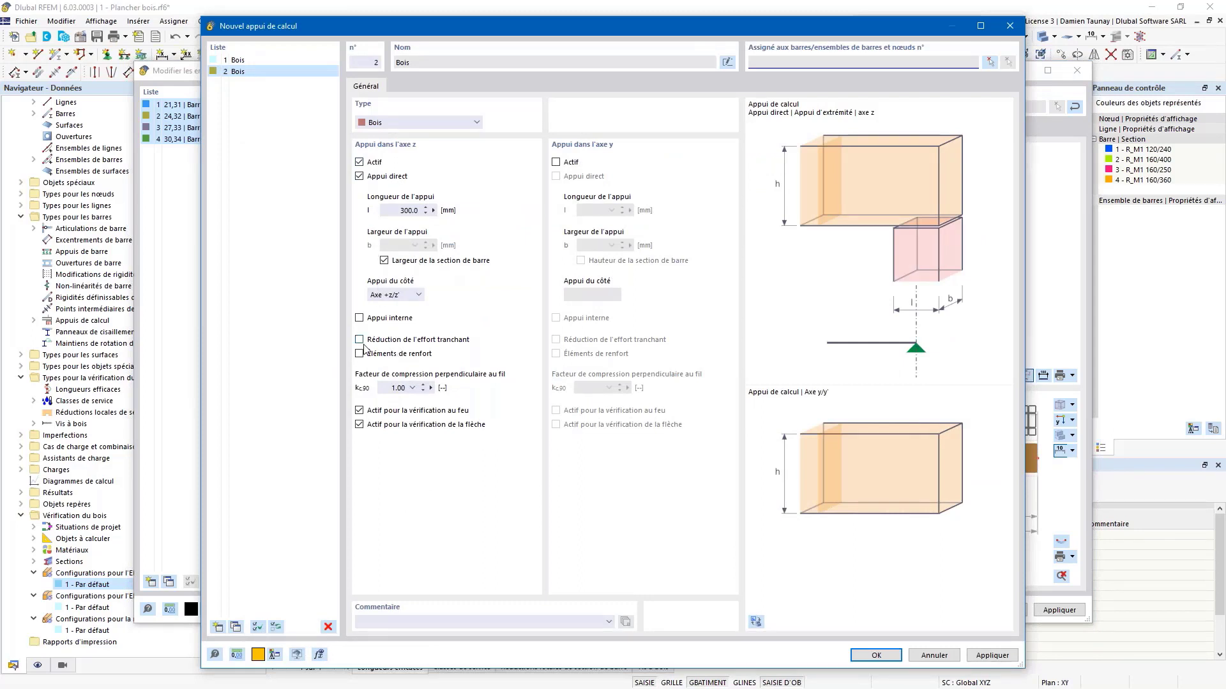
click(359, 318)
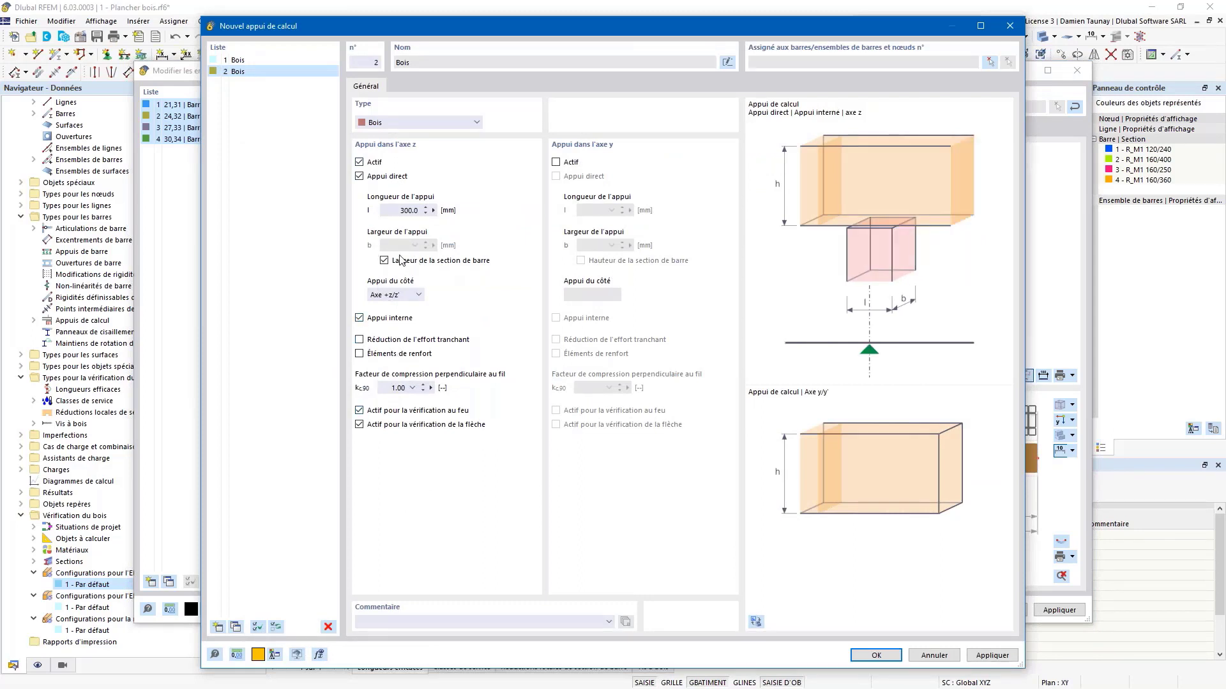
double_click(409, 210)
text(160)
click(412, 388)
click(427, 445)
click(876, 656)
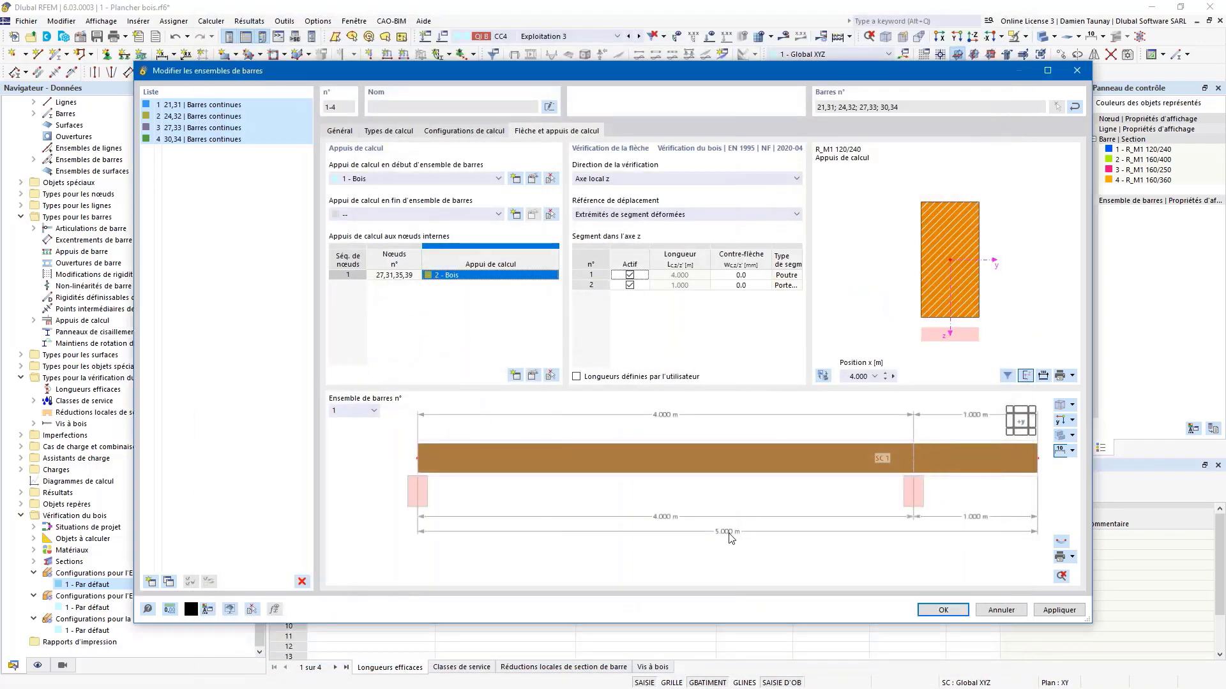
Leave the end of the member sets without a design support and apply the edits to all four sets
click(397, 217)
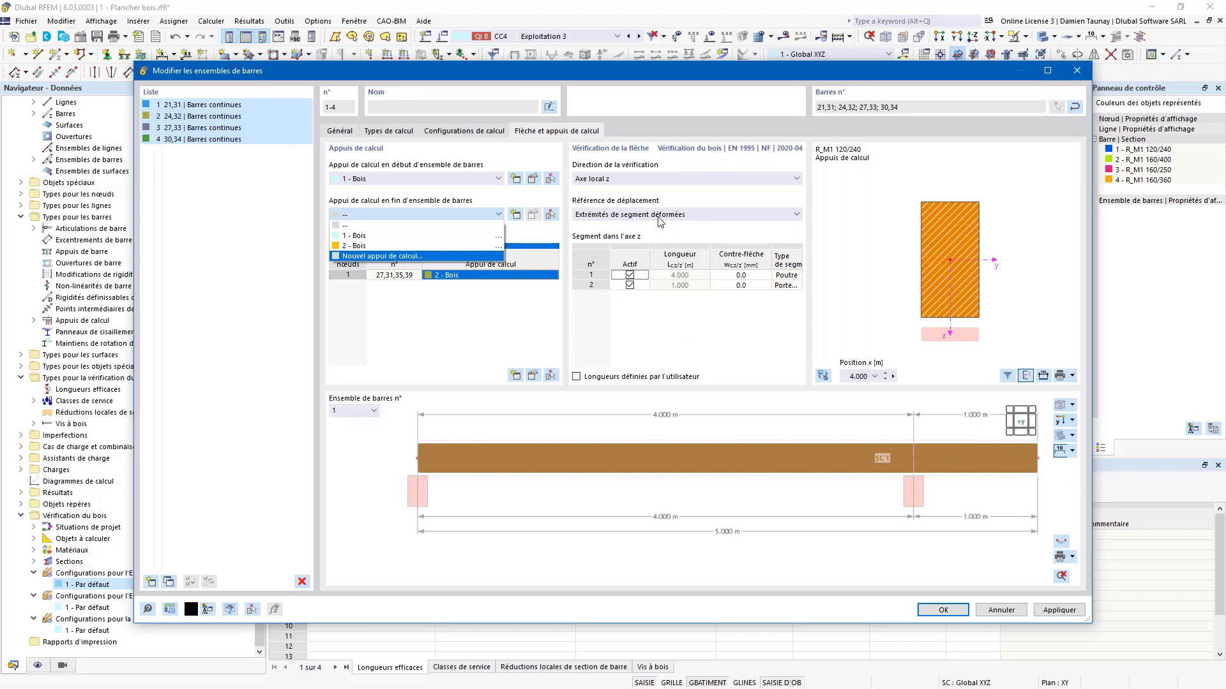
click(693, 279)
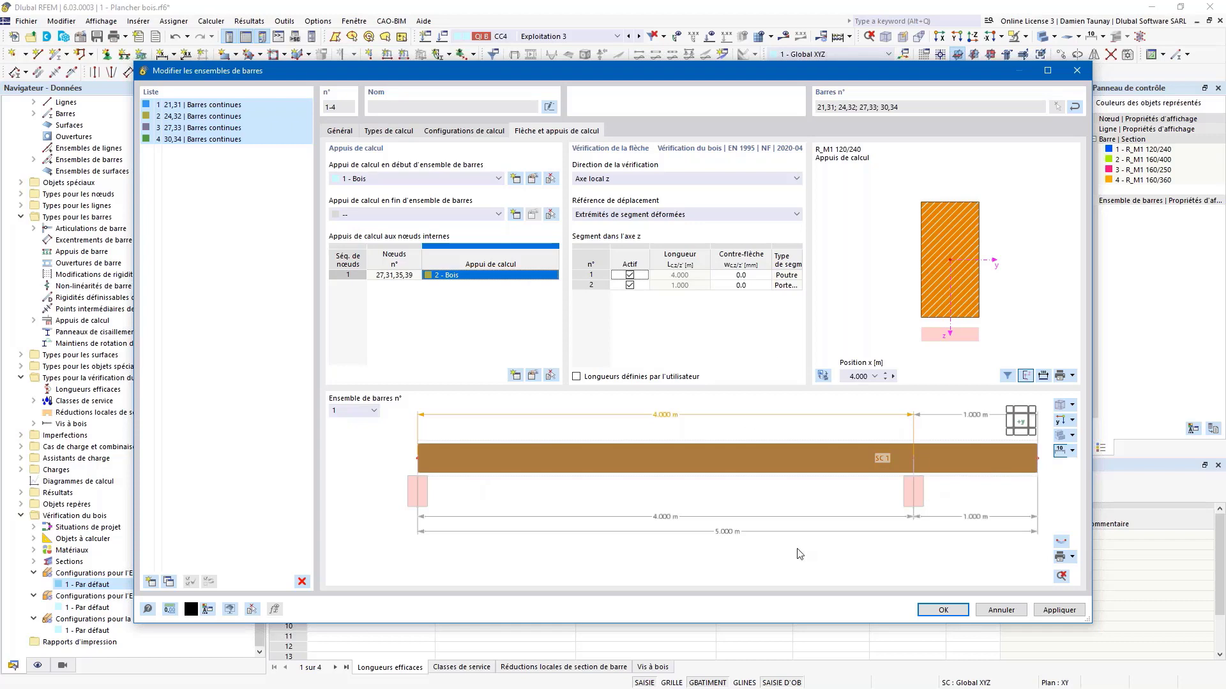
click(944, 617)
Deselect the member sets and switch the model to the transparent solid display to inspect the new design supports
click(877, 323)
ctrl+middle_drag(881, 357, 828, 348)
click(1047, 41)
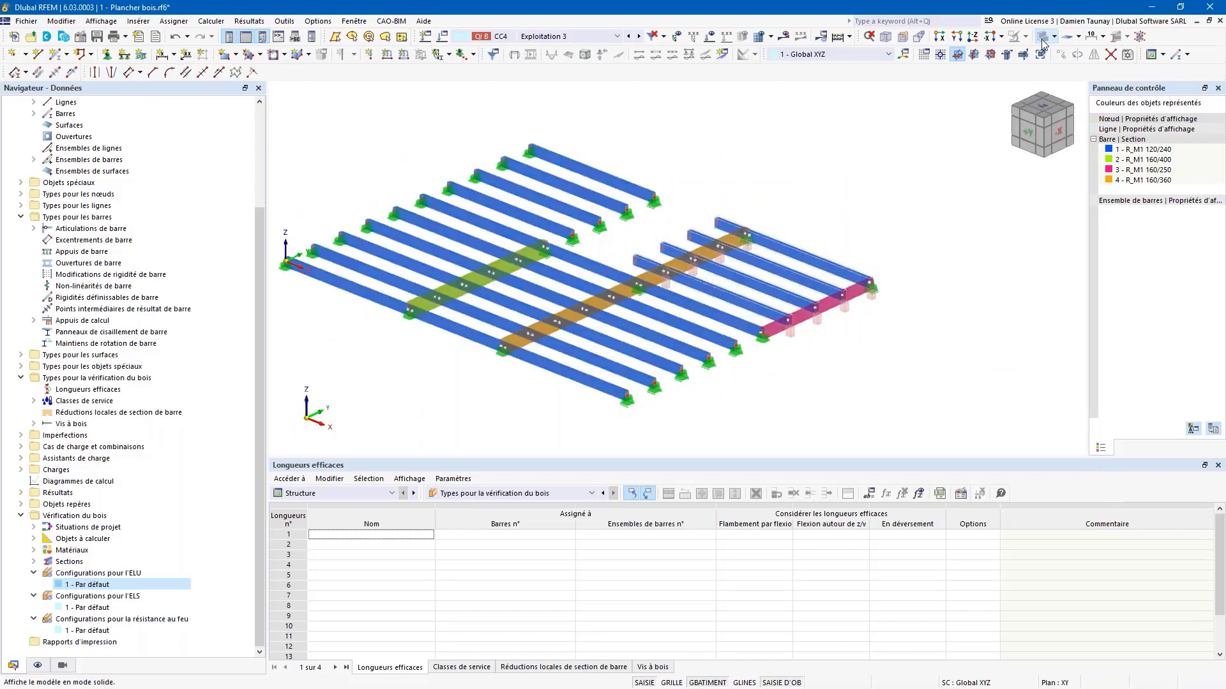
ctrl+middle_drag(727, 392, 707, 408)
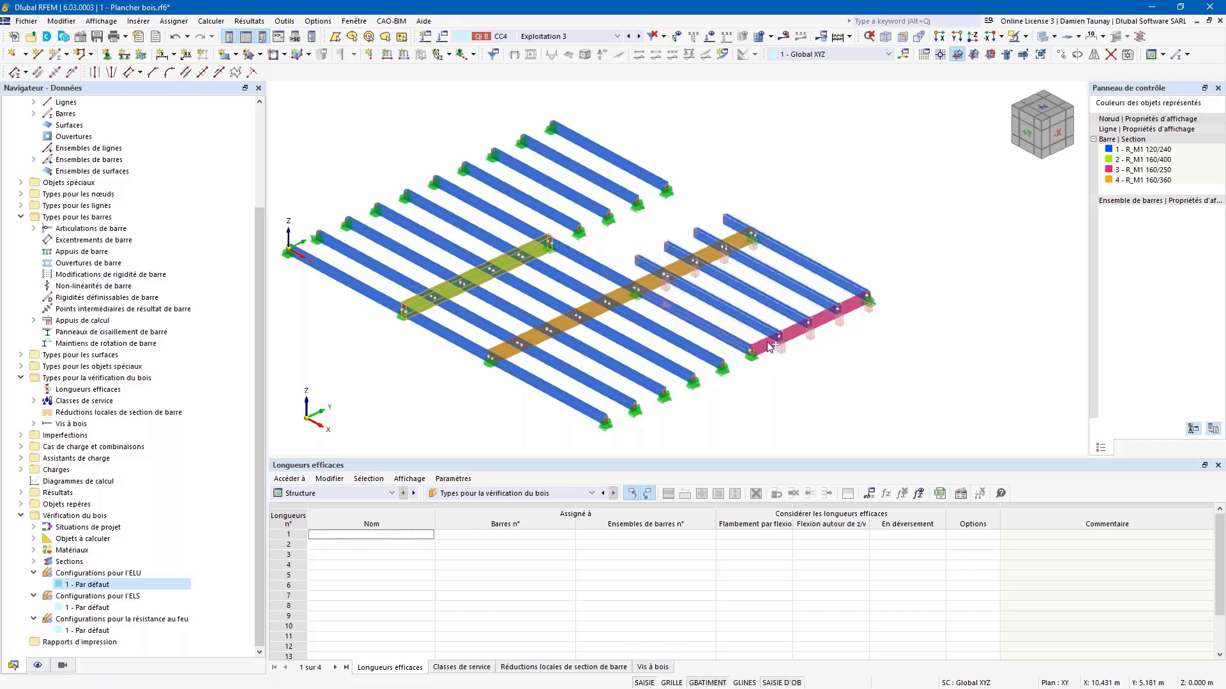
Create a new timber design support at the start of main beams 35-37, with a kc,90 factor for discrete supports
double_click(501, 355)
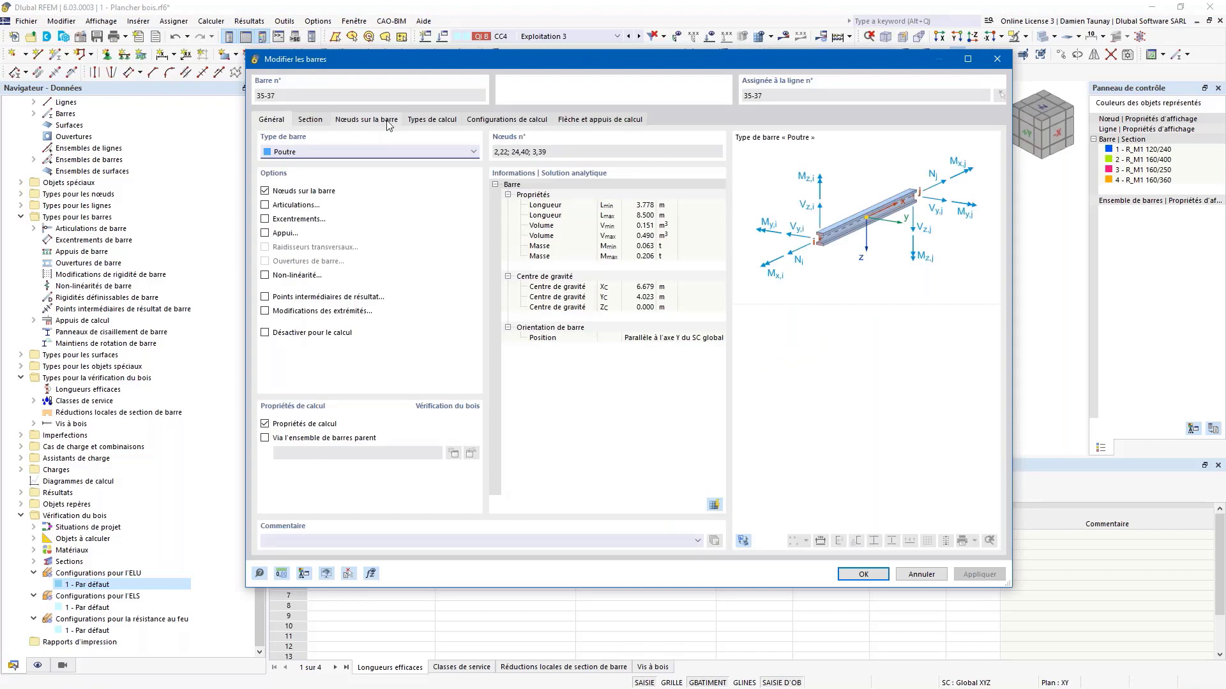
click(600, 120)
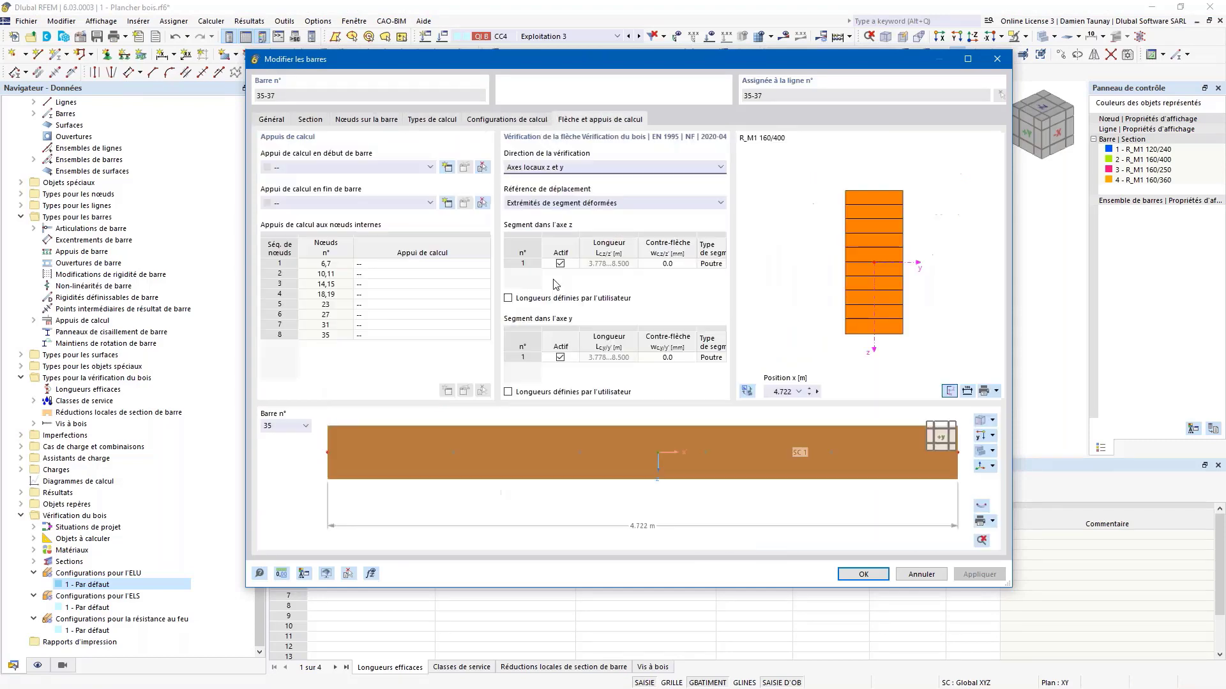
click(374, 169)
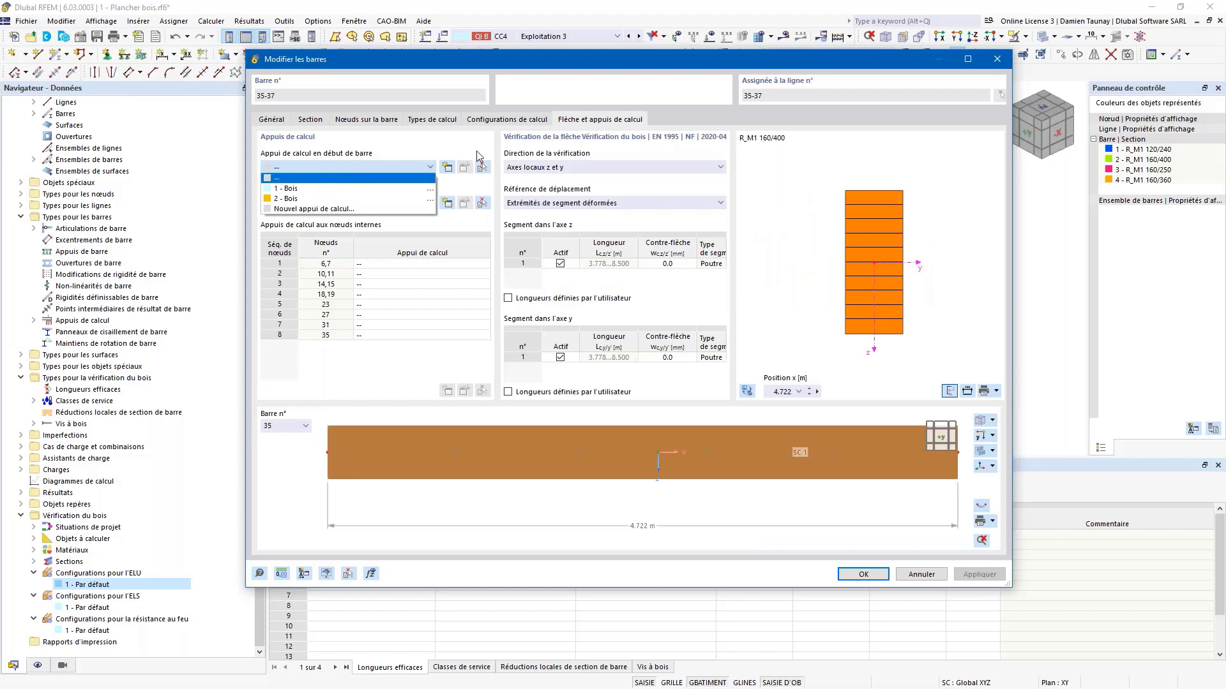
click(448, 167)
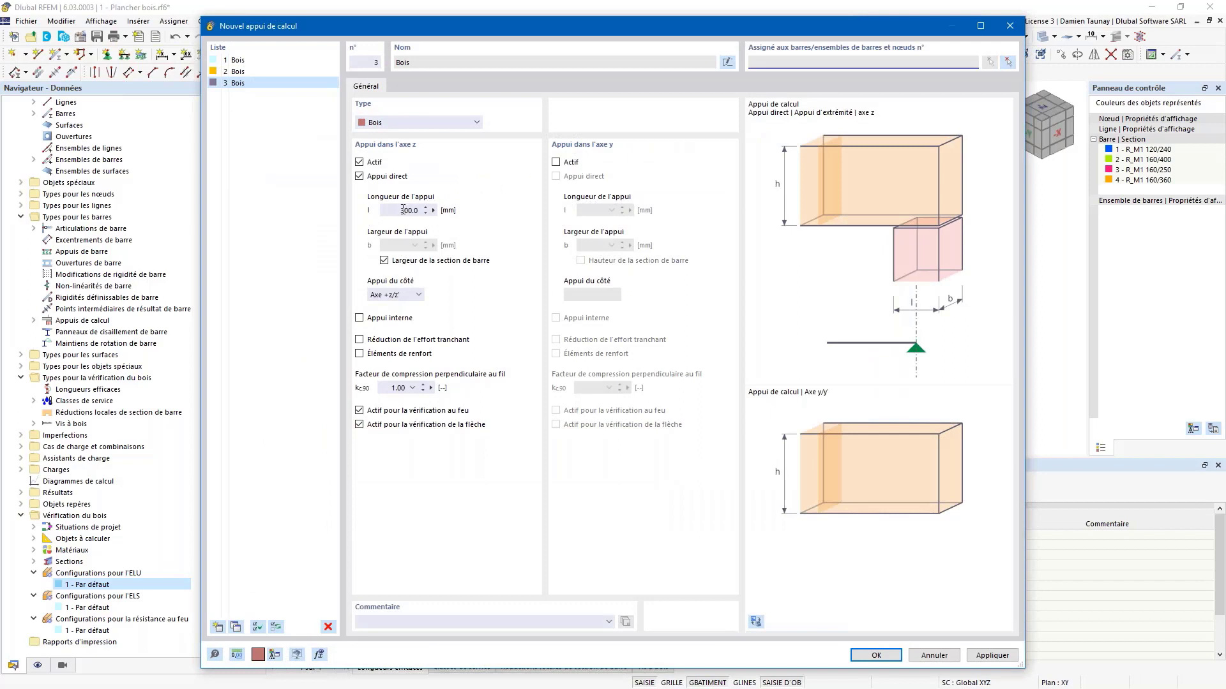
click(402, 210)
click(408, 390)
click(412, 388)
click(411, 447)
click(876, 656)
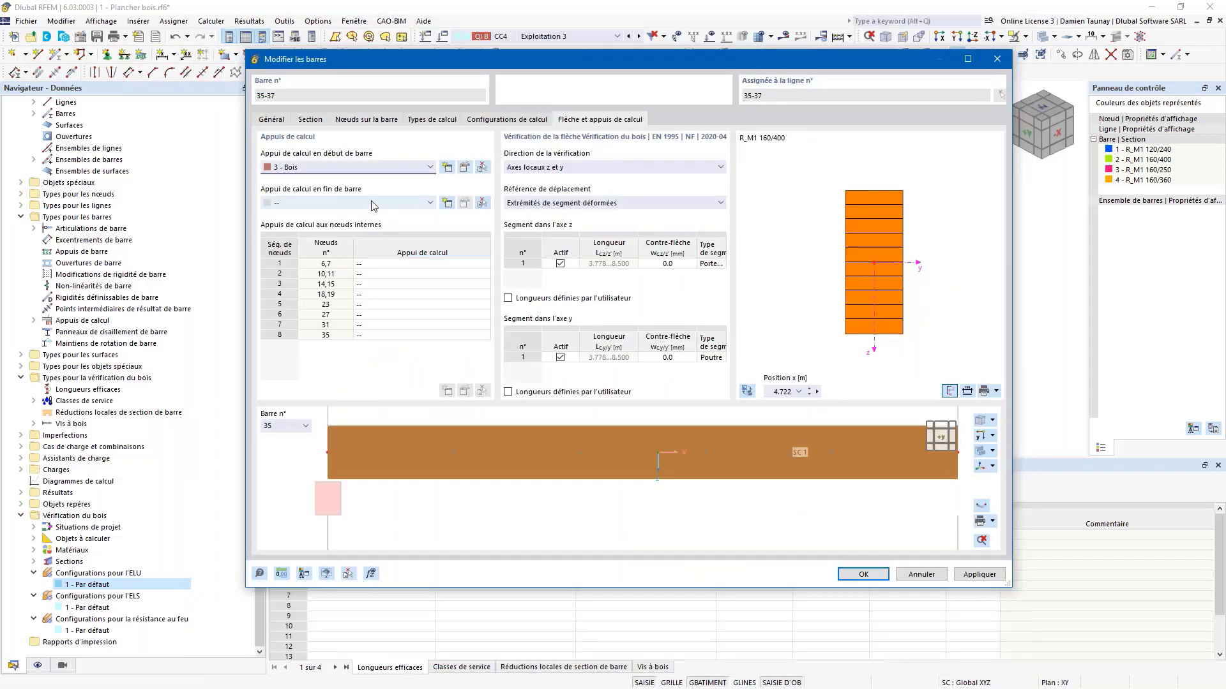
Assign the same timber design support (3 - Bois) to the end of beams 35-37 and apply the changes
click(373, 203)
click(288, 236)
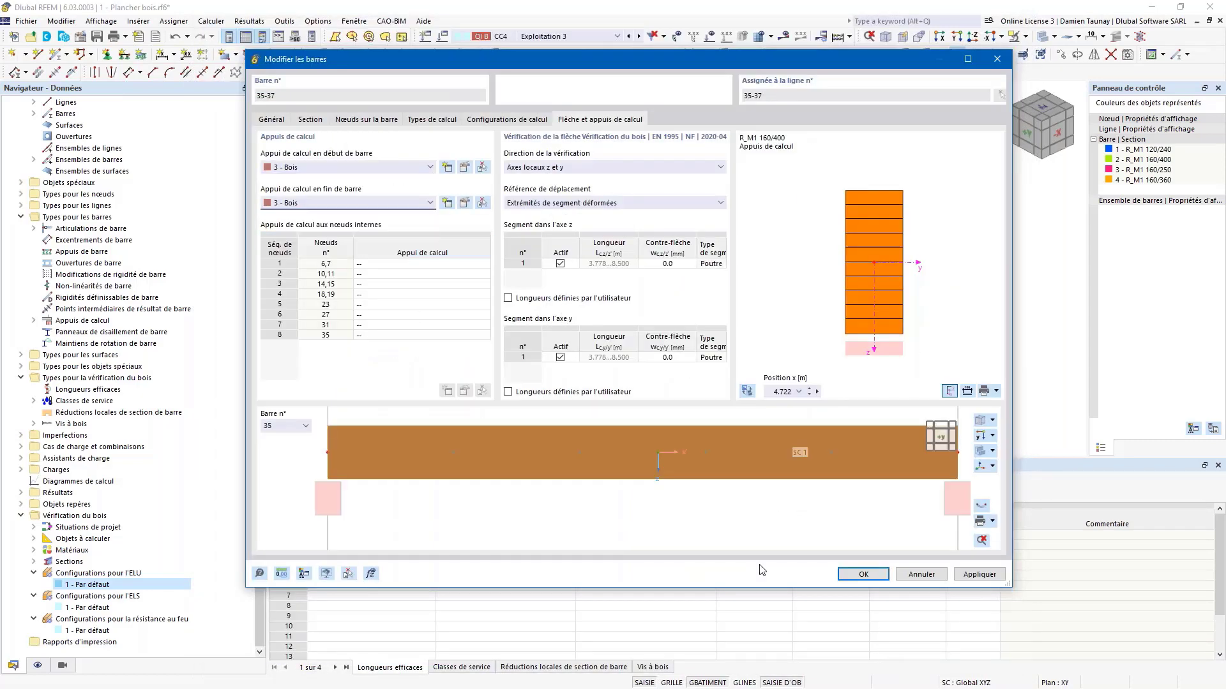
click(862, 574)
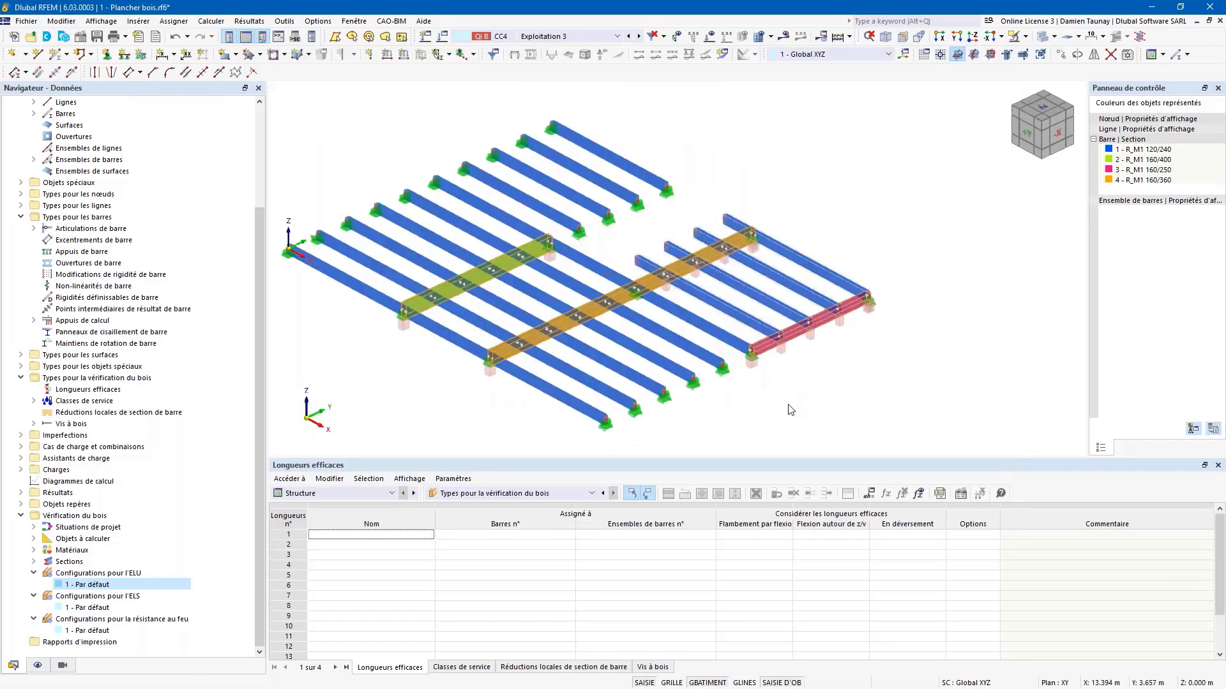
Start a new design support for main beam 37 at its internal node 23, above the intermediate nodal support
double_click(621, 298)
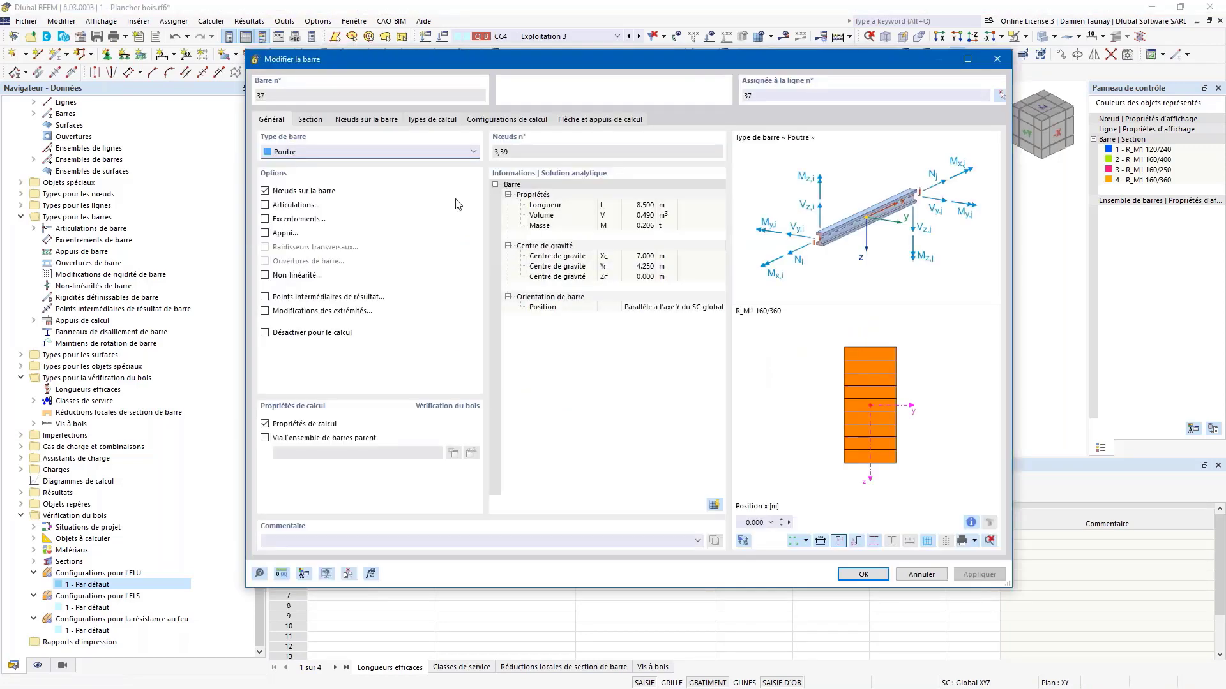
click(591, 120)
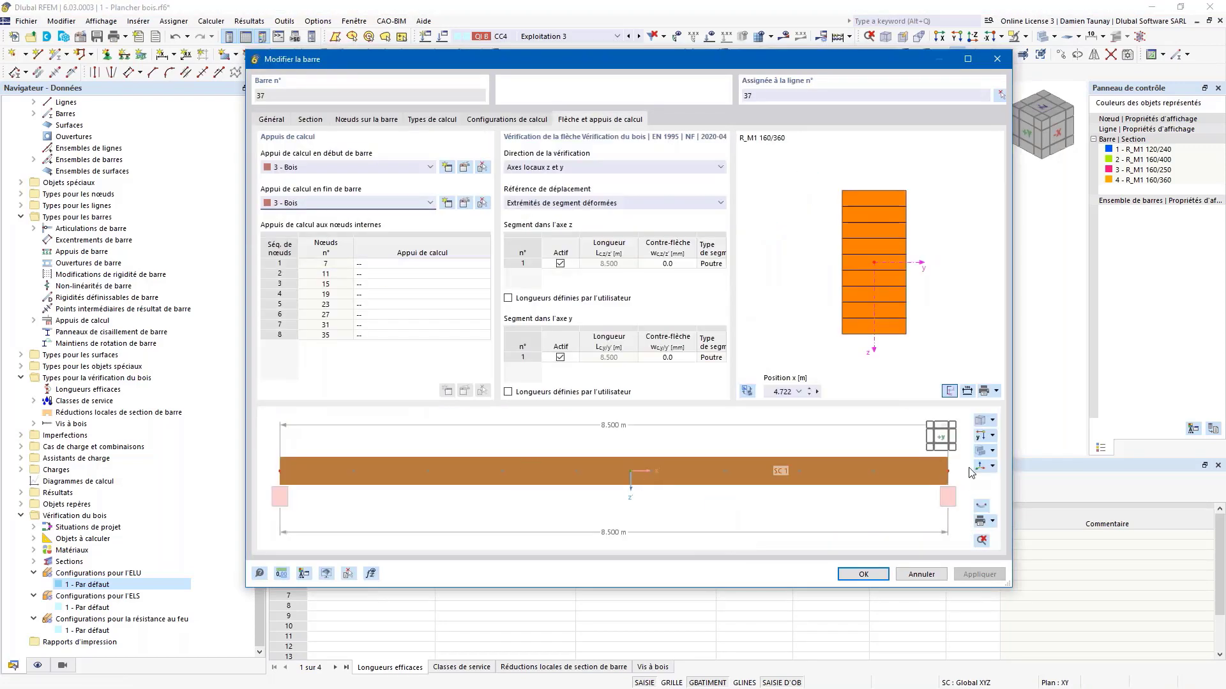
click(383, 295)
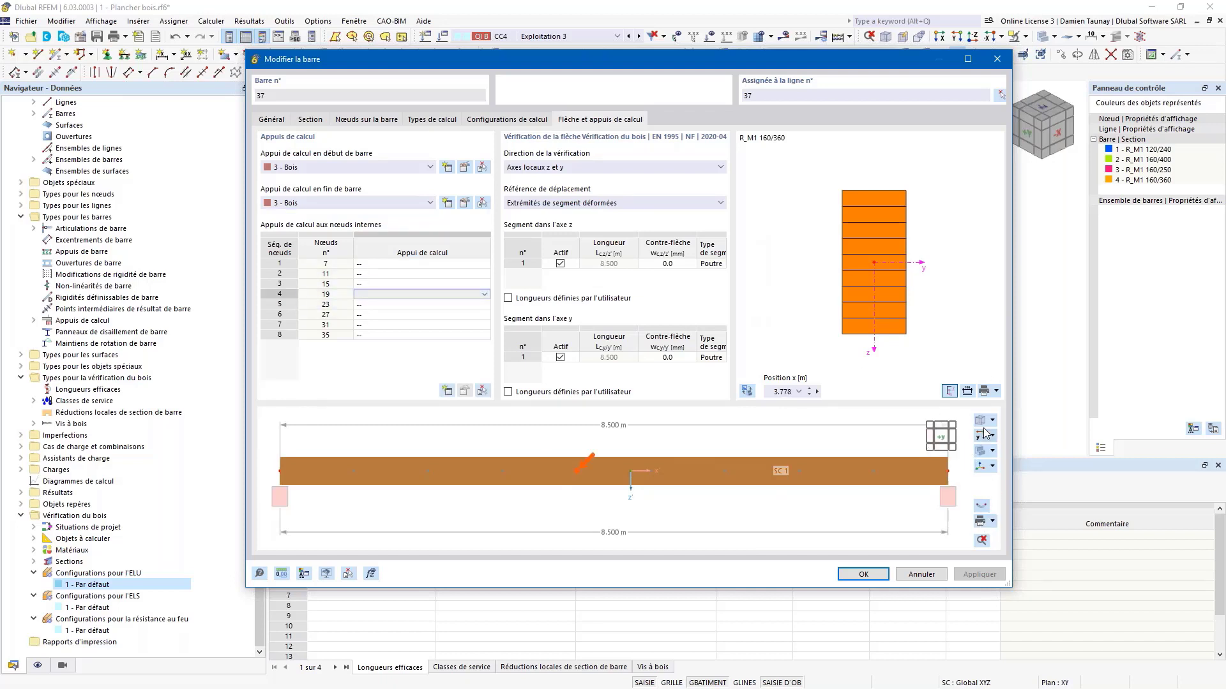
click(748, 392)
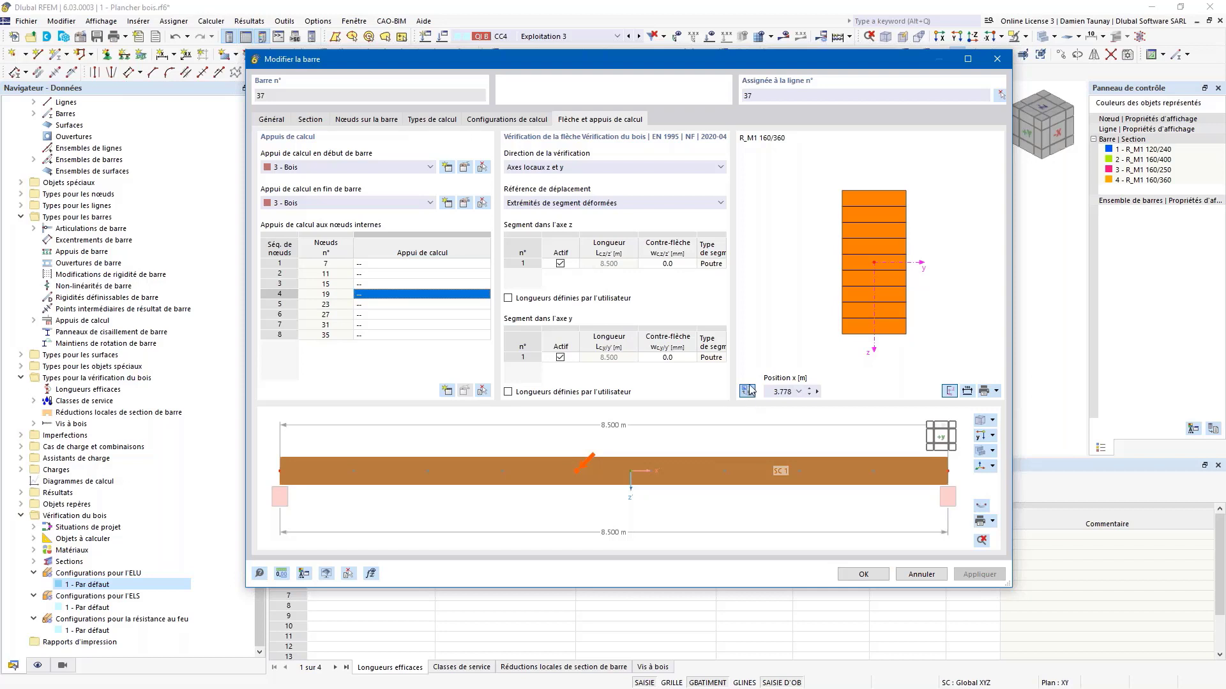
scroll(888, 241, up, 3)
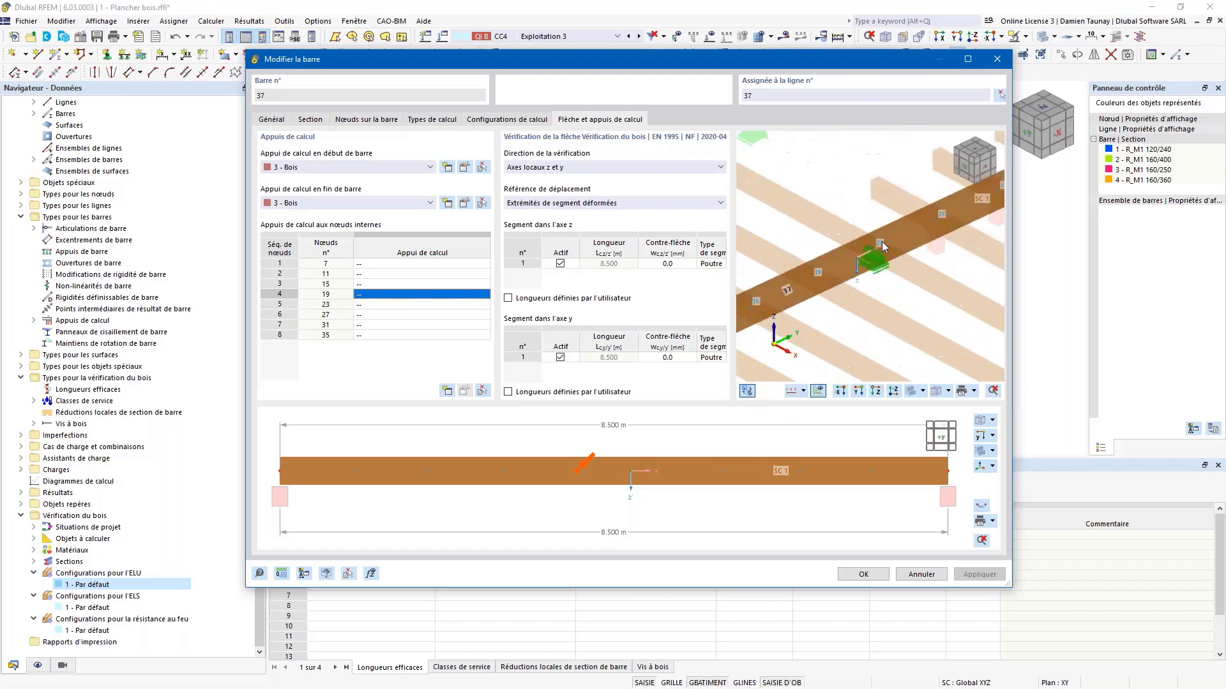
click(386, 305)
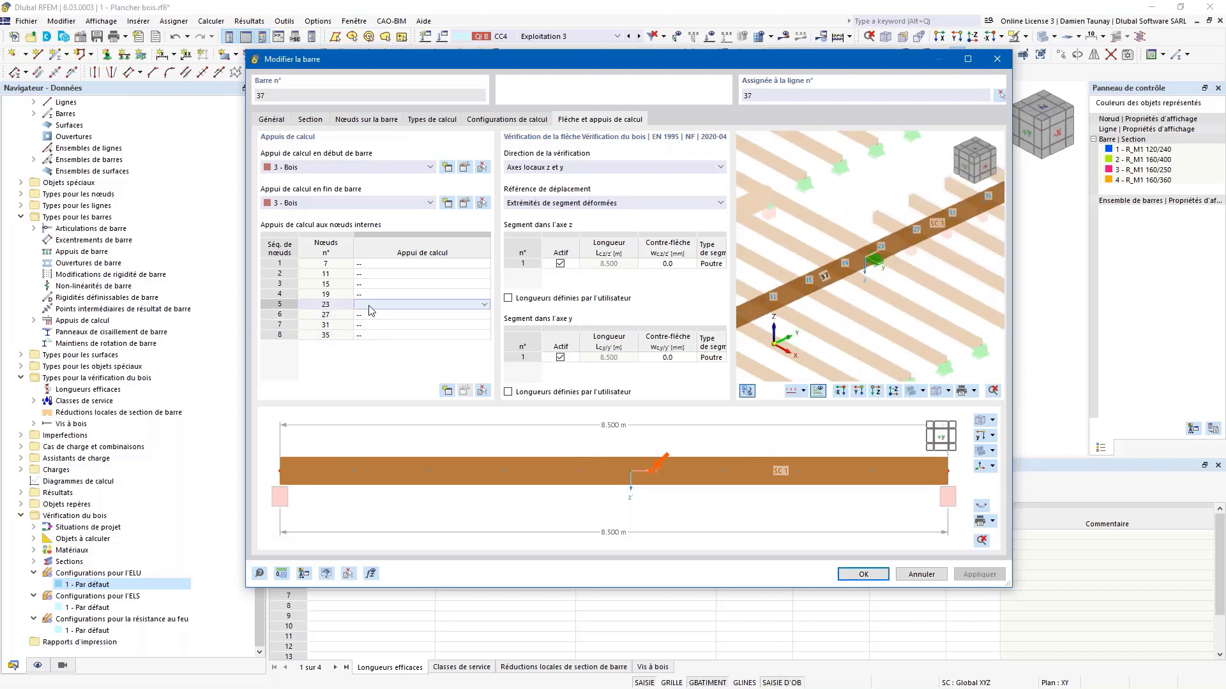
click(484, 309)
click(416, 358)
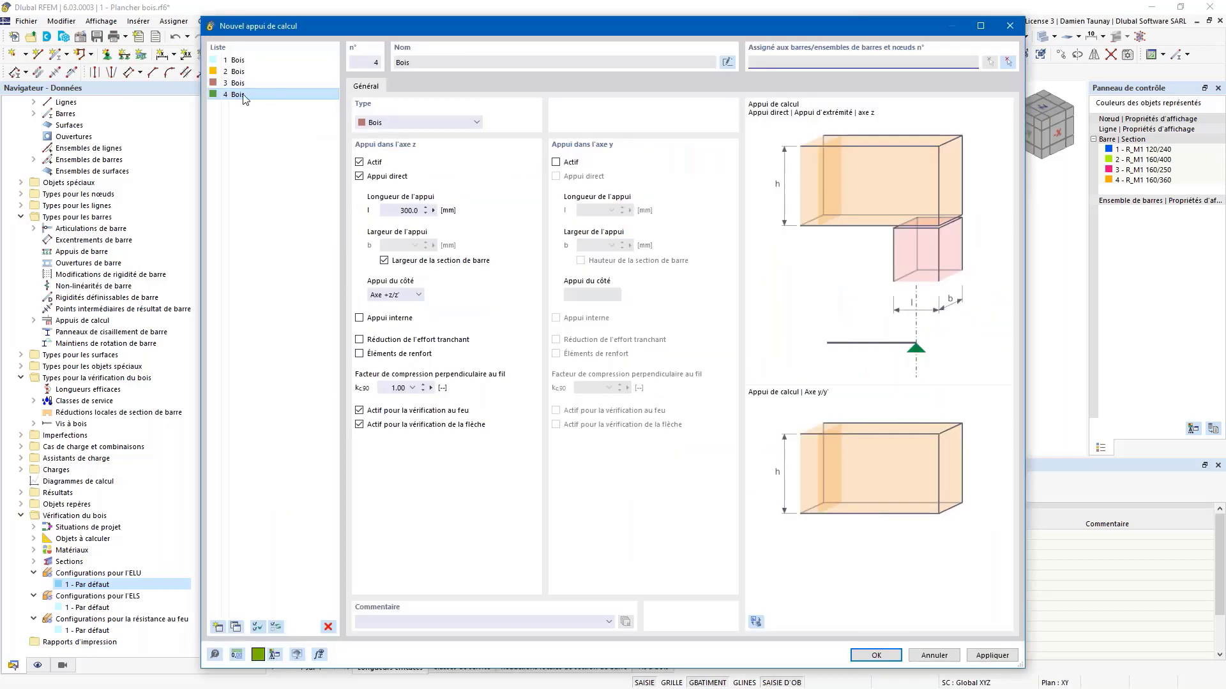
Define the design support as 150x150, with a 150 mm length, 150 mm custom width and kc,90 of 1.75 for glulam on discrete supports
click(484, 60)
click(727, 62)
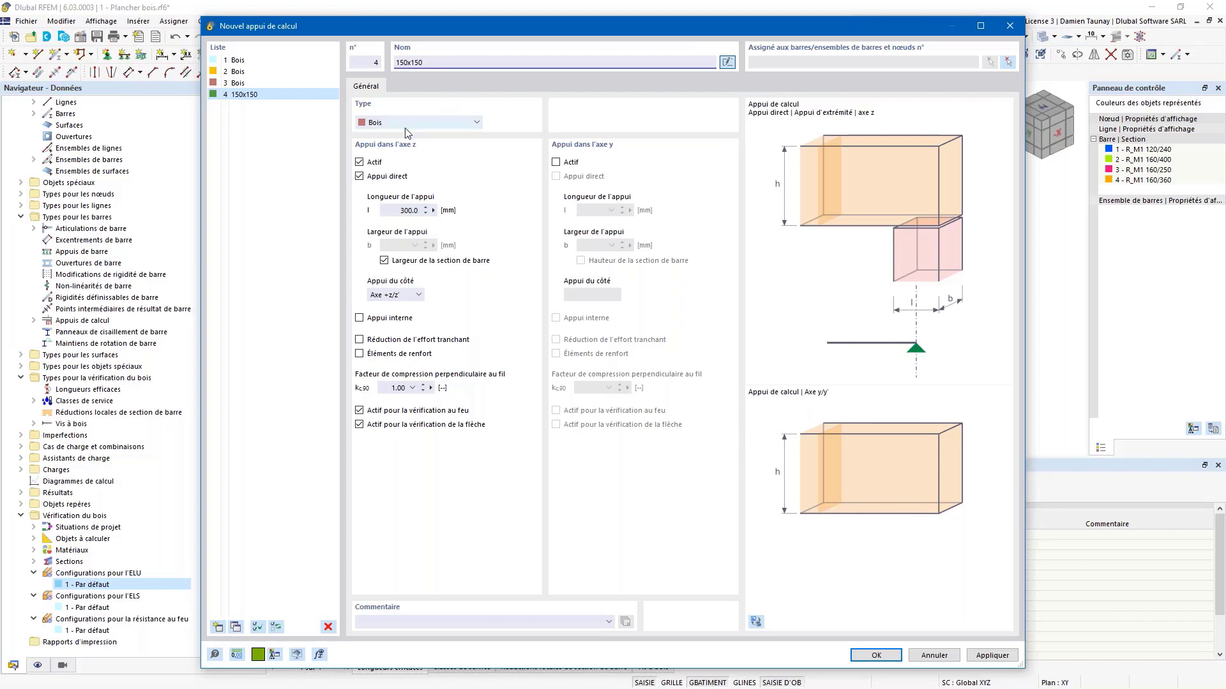
click(392, 210)
text(150)
click(384, 260)
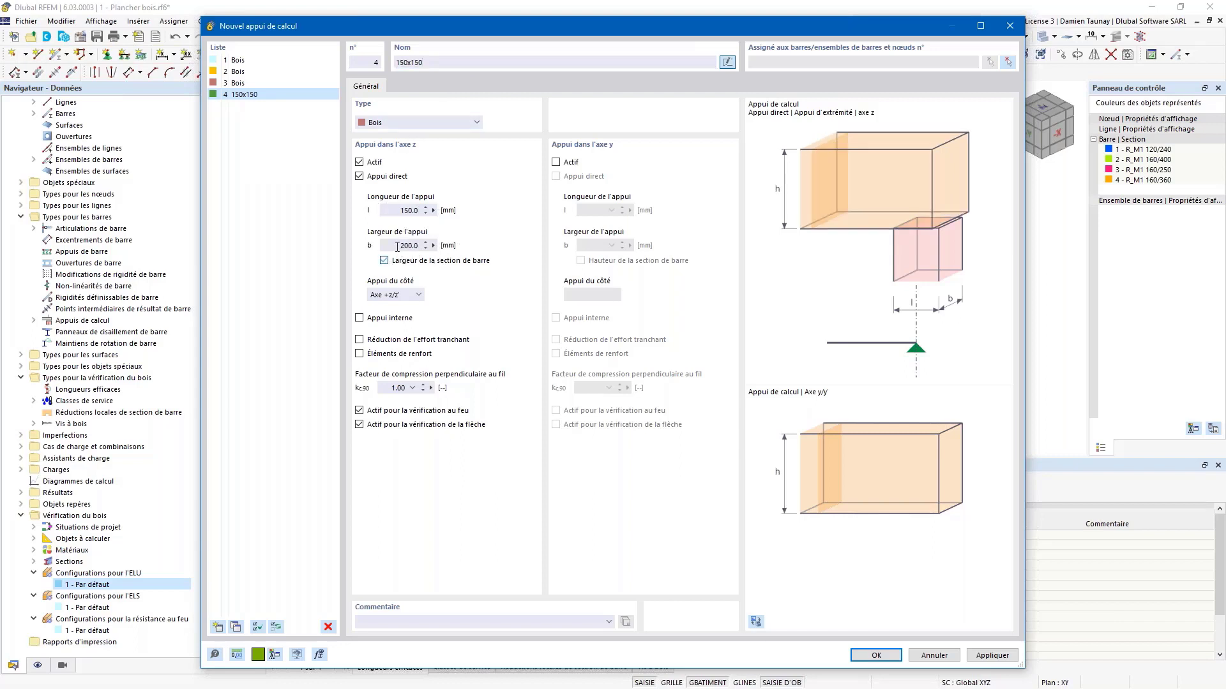
text(150)
click(413, 388)
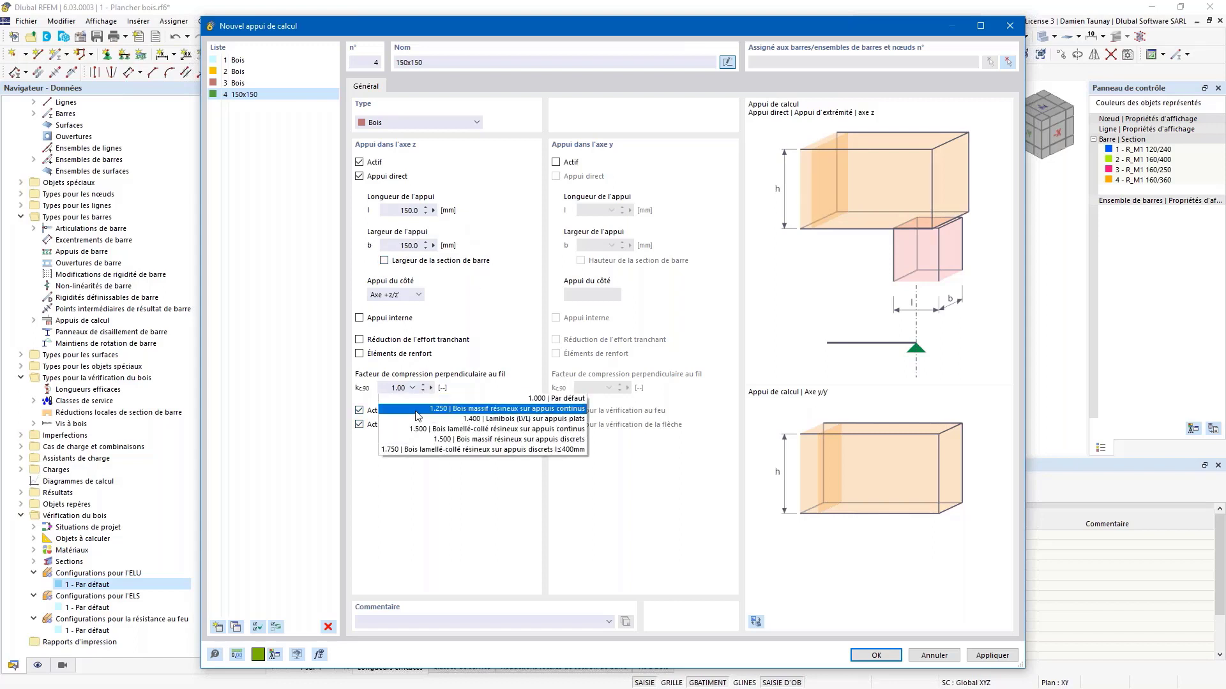
click(411, 452)
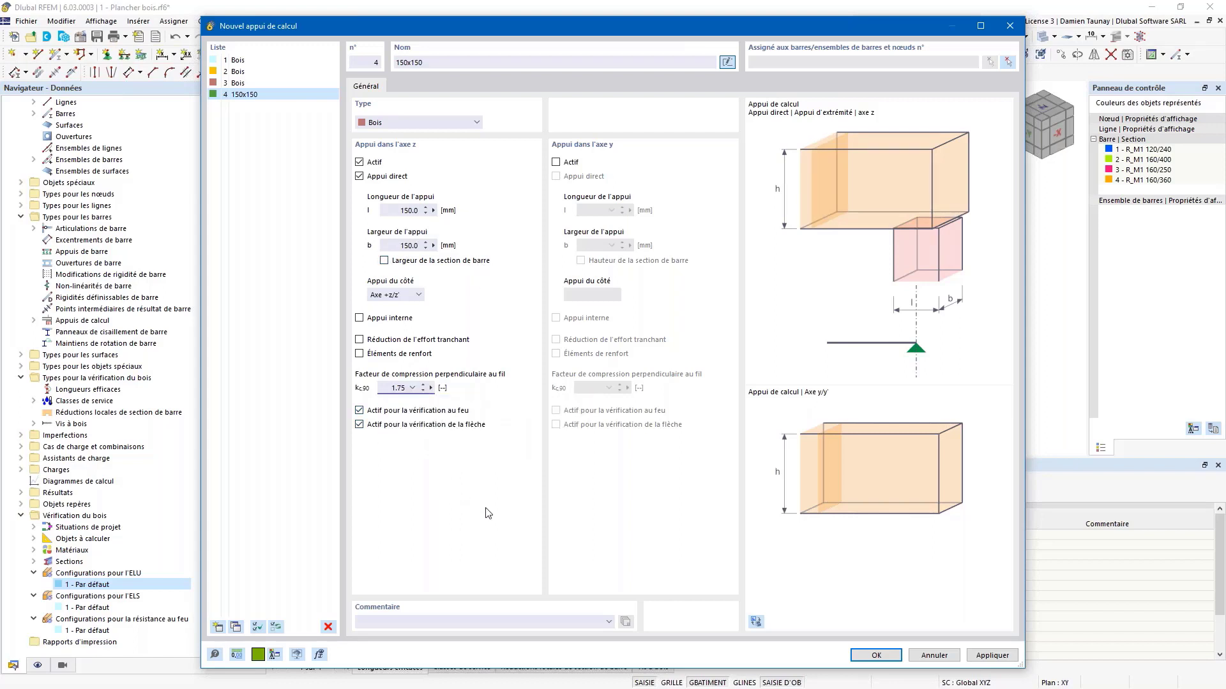
click(891, 656)
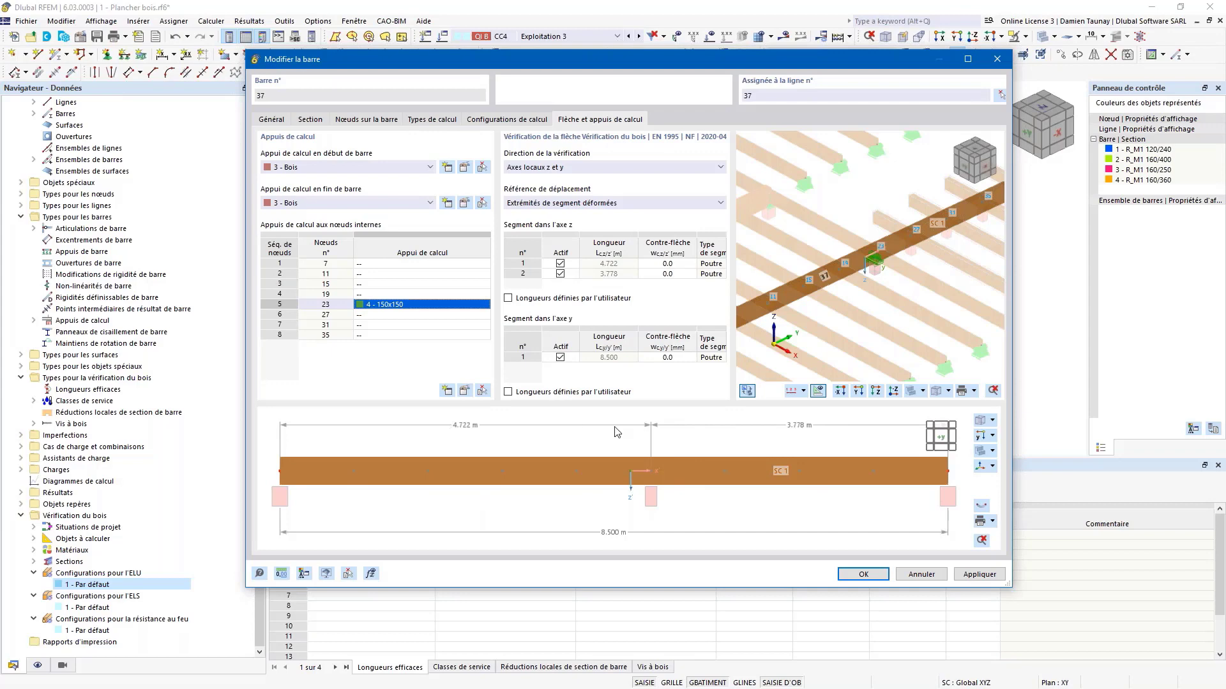
Limit the deflection check of beam 37 to the local z axis and apply the member changes
click(583, 168)
click(526, 182)
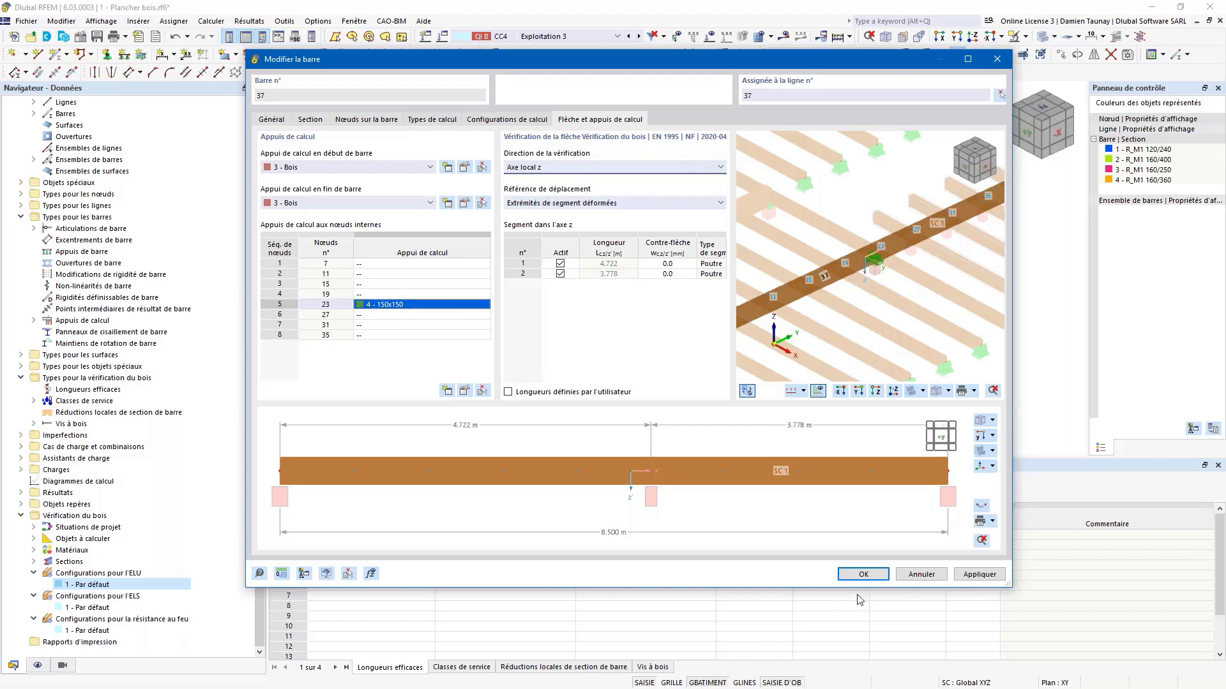
key(Return)
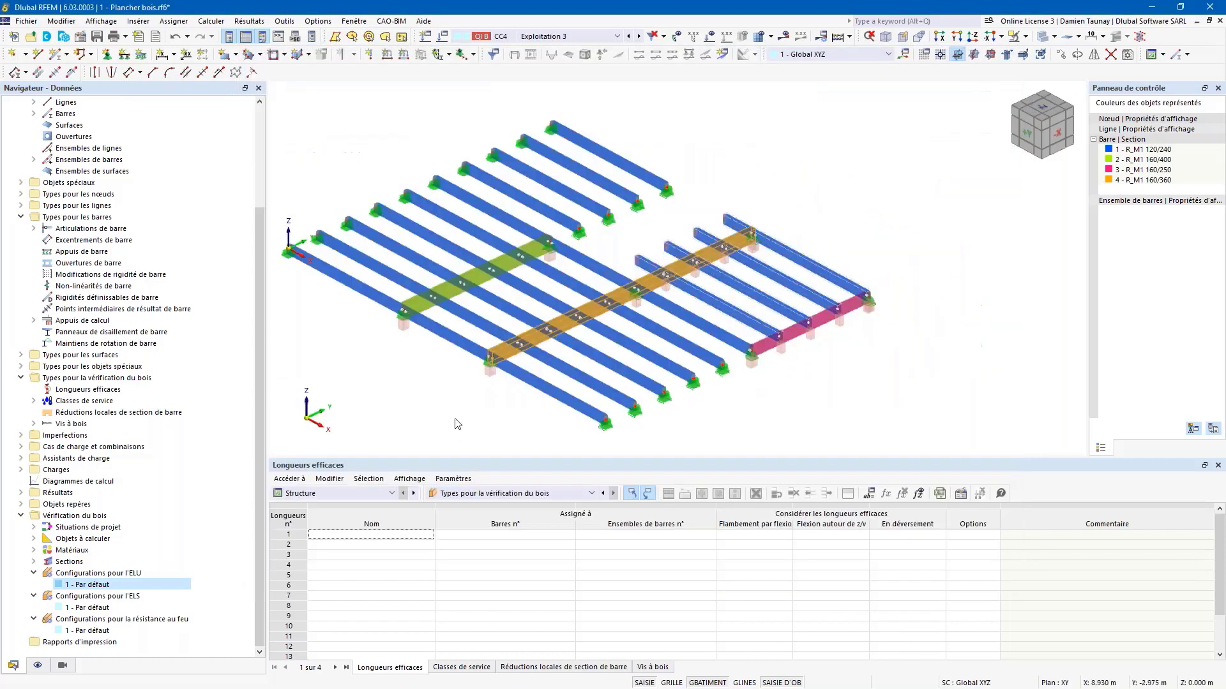
Set the deflection check direction of beams 35 and 36 to the local z axis only and apply it
ctrl+double_click(792, 328)
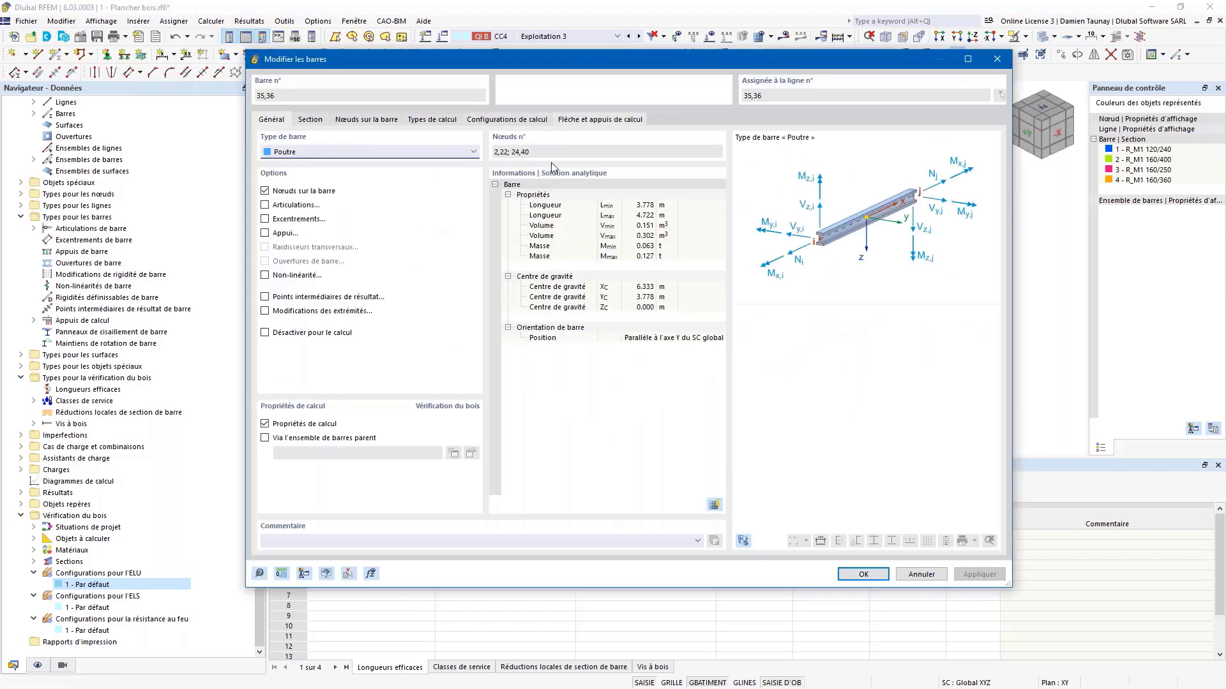
click(553, 168)
click(553, 189)
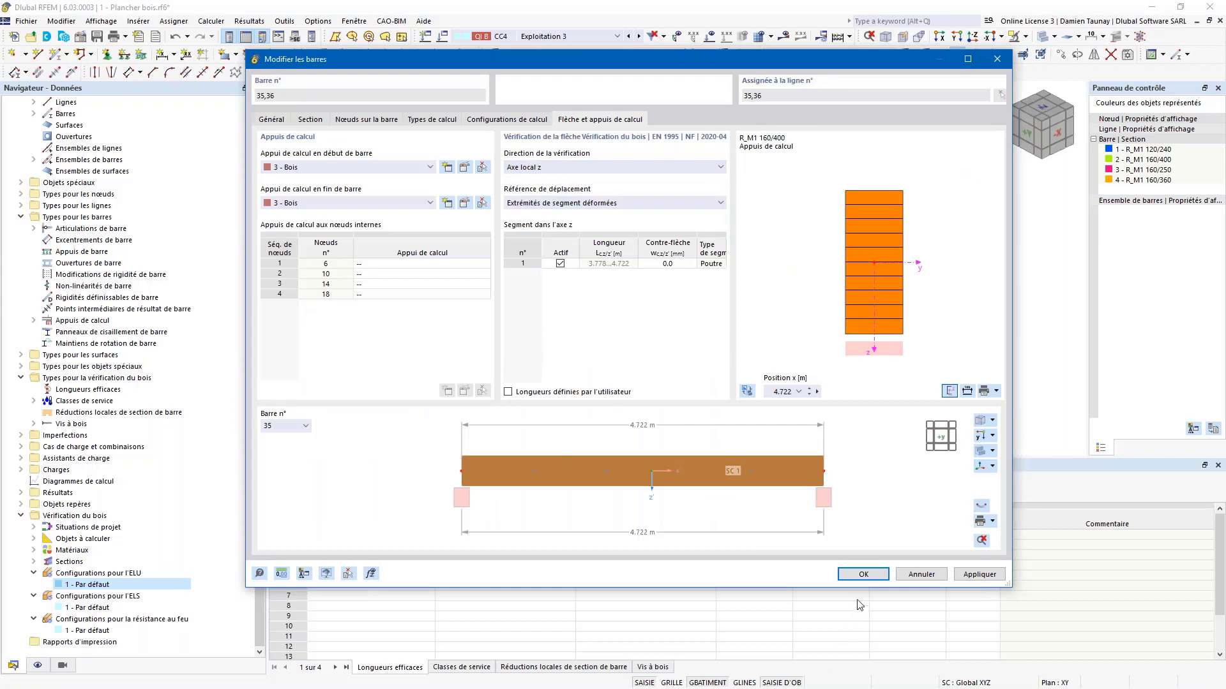
click(863, 574)
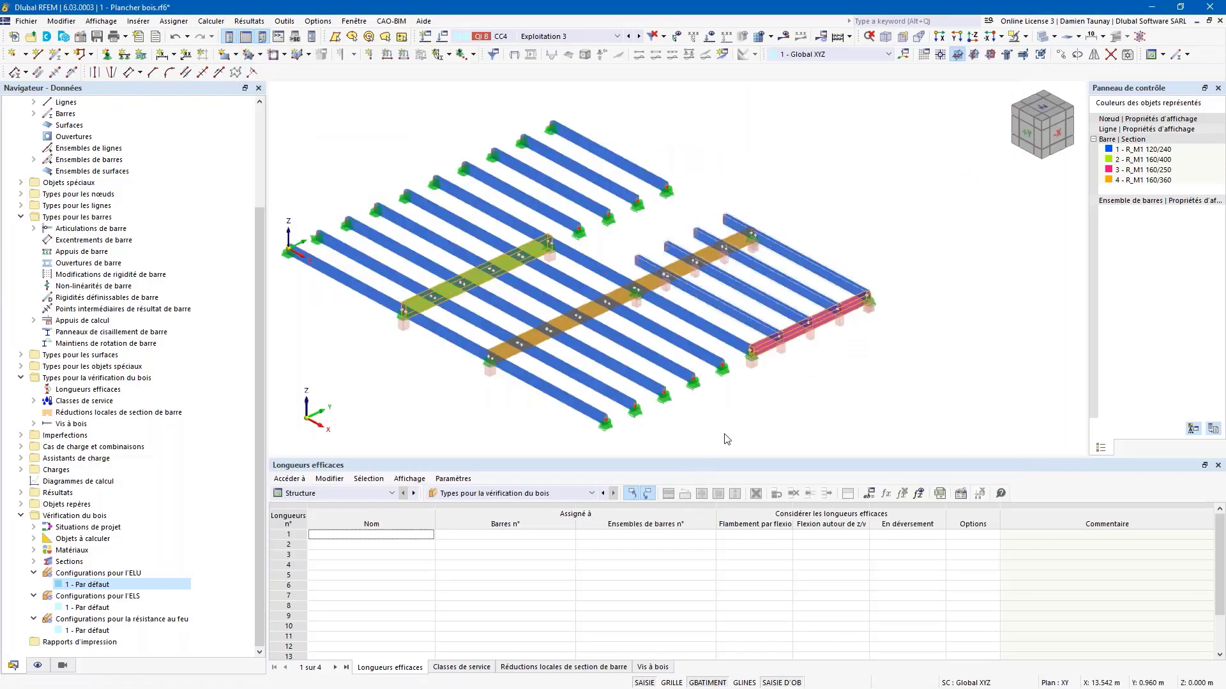
Review the timber design situations and the objects to design, including the members listed as invalid or deactivated
middle_drag(576, 451, 636, 442)
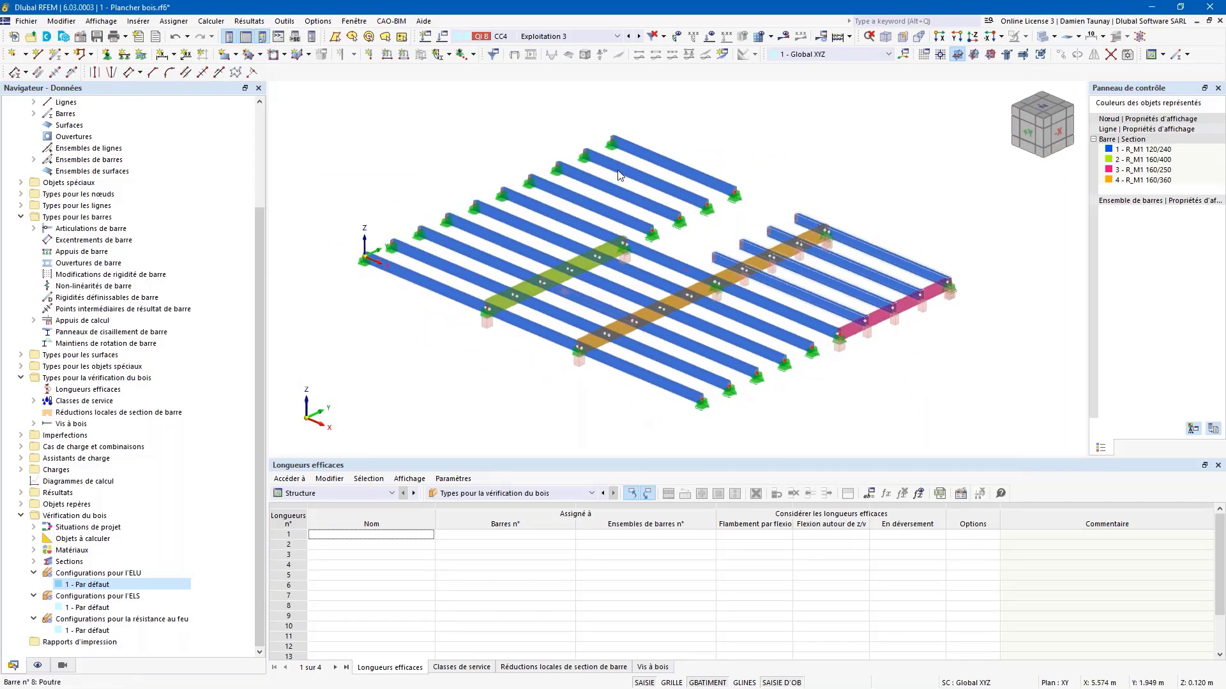
click(360, 495)
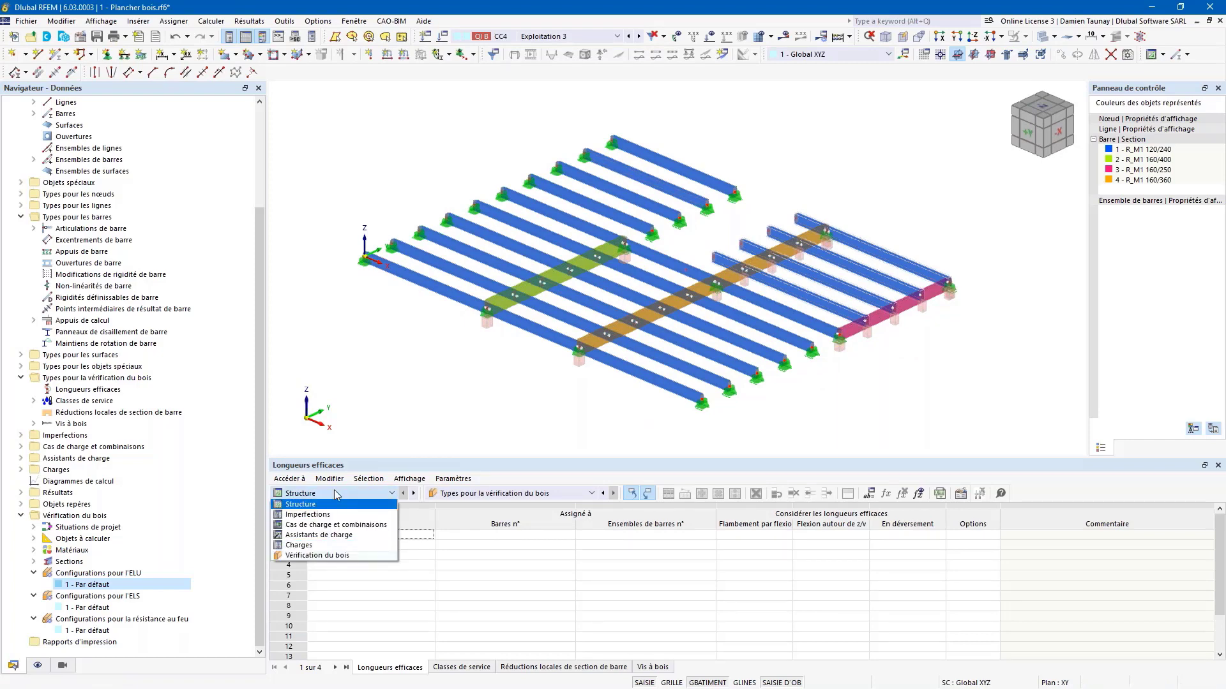
click(311, 555)
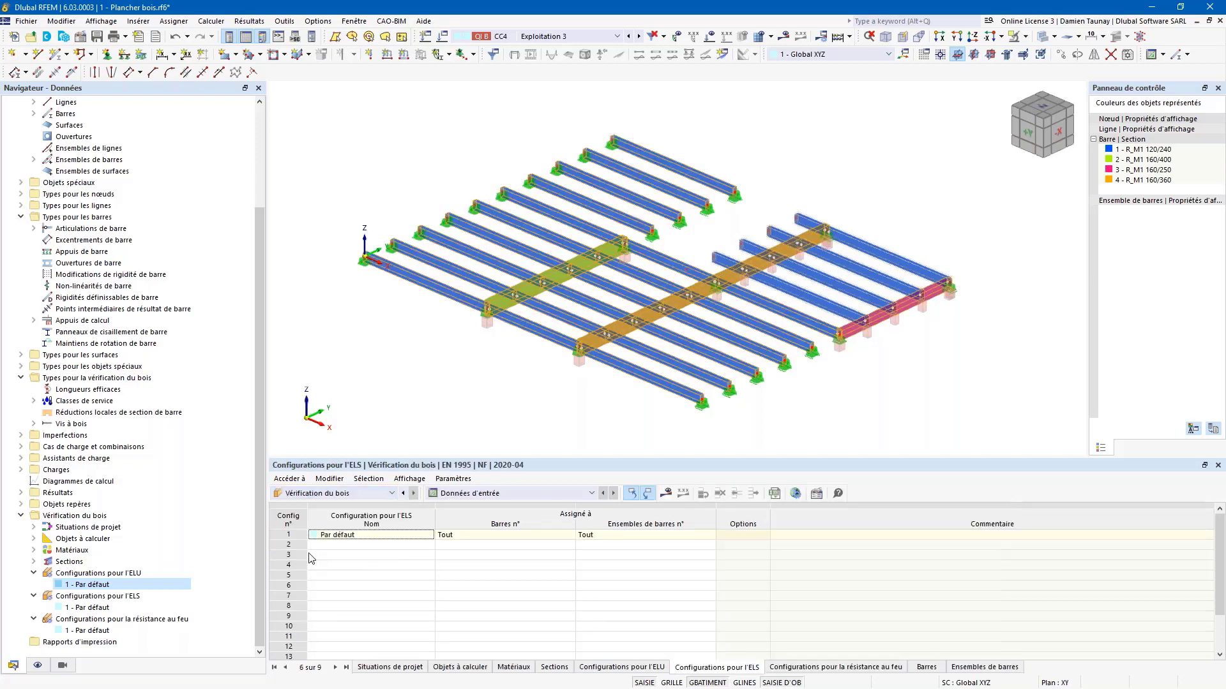
click(377, 668)
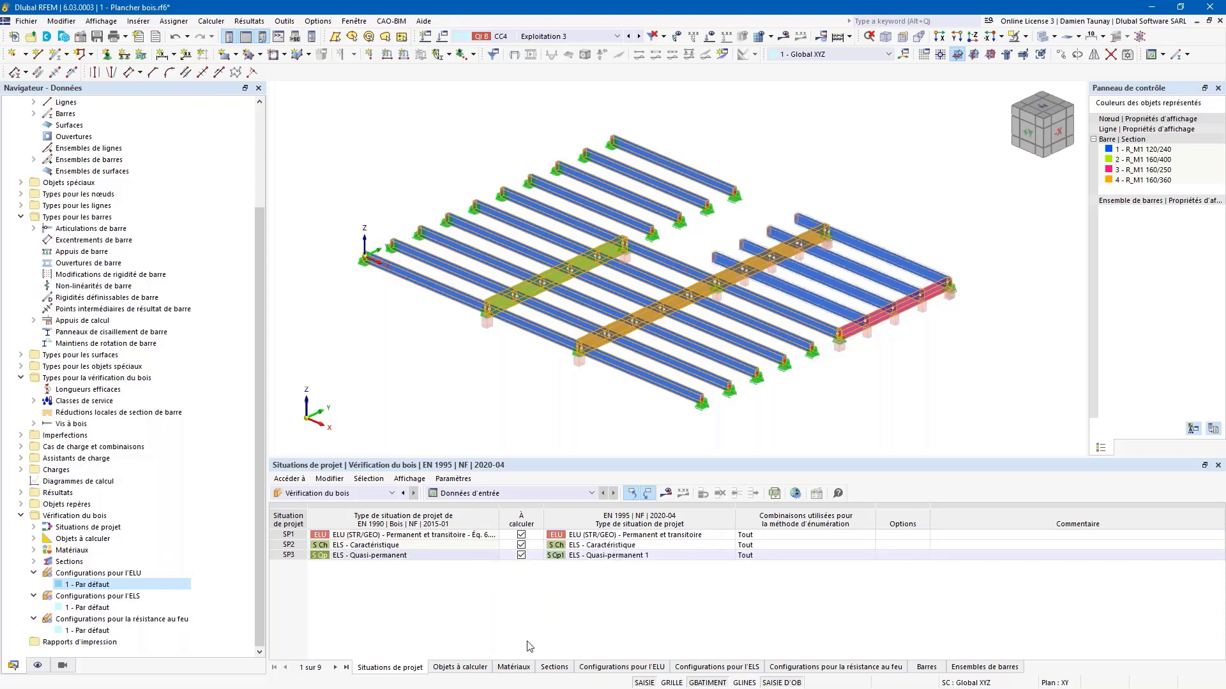
click(476, 669)
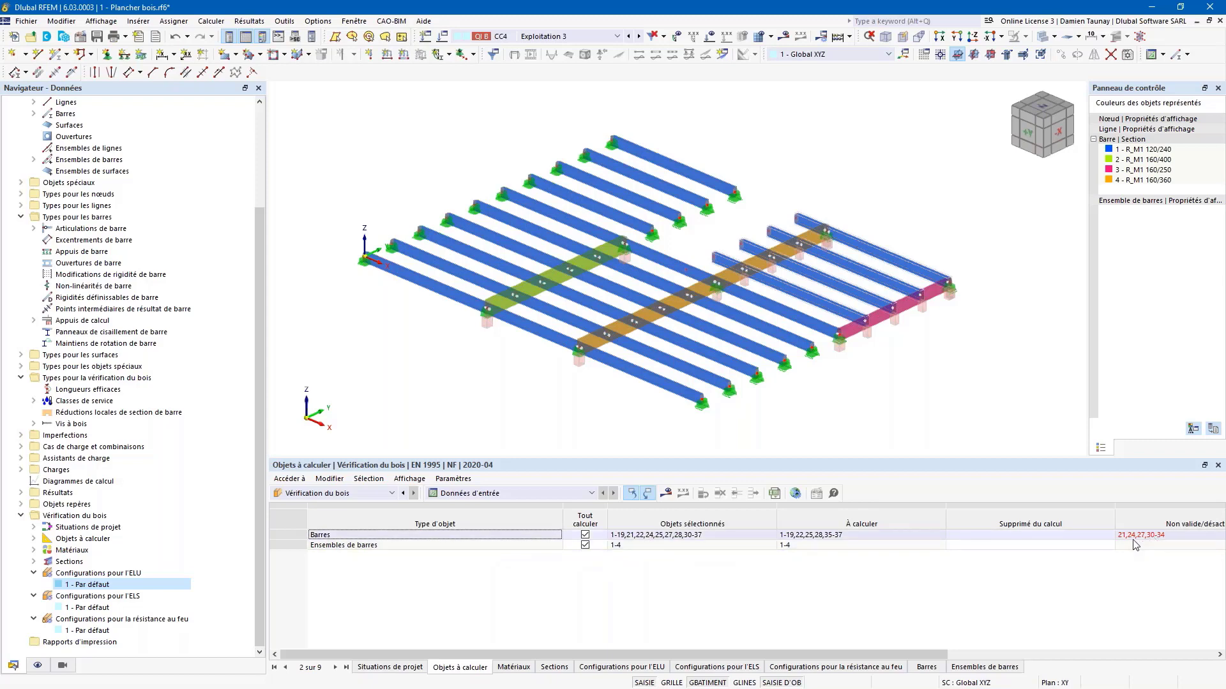
drag(1116, 515, 1073, 514)
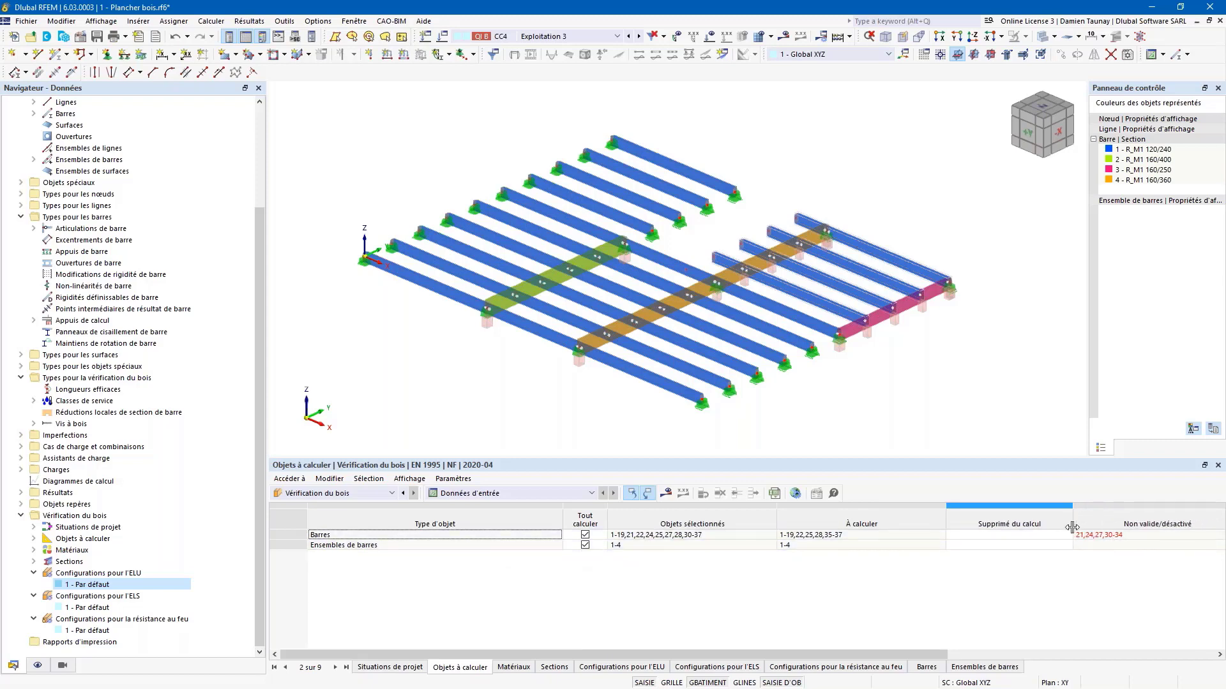
click(1108, 536)
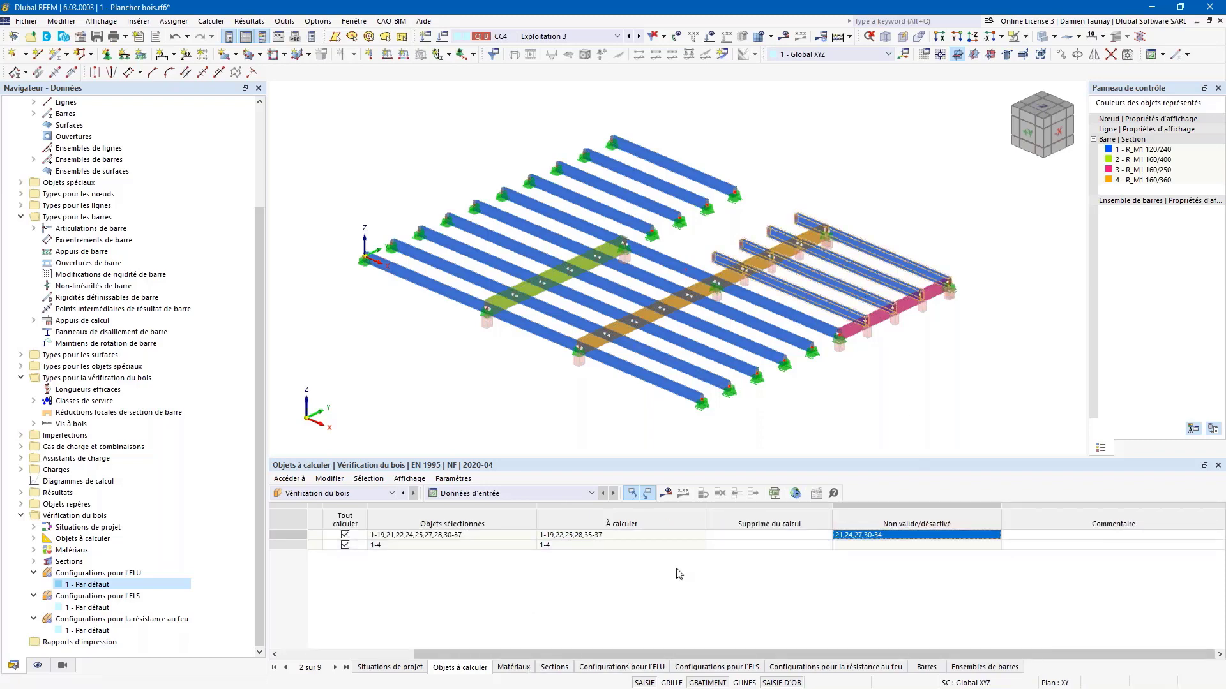
Review the timber design materials, sections, ULS, SLS and fire configurations, and their assignment to members and member sets
click(512, 667)
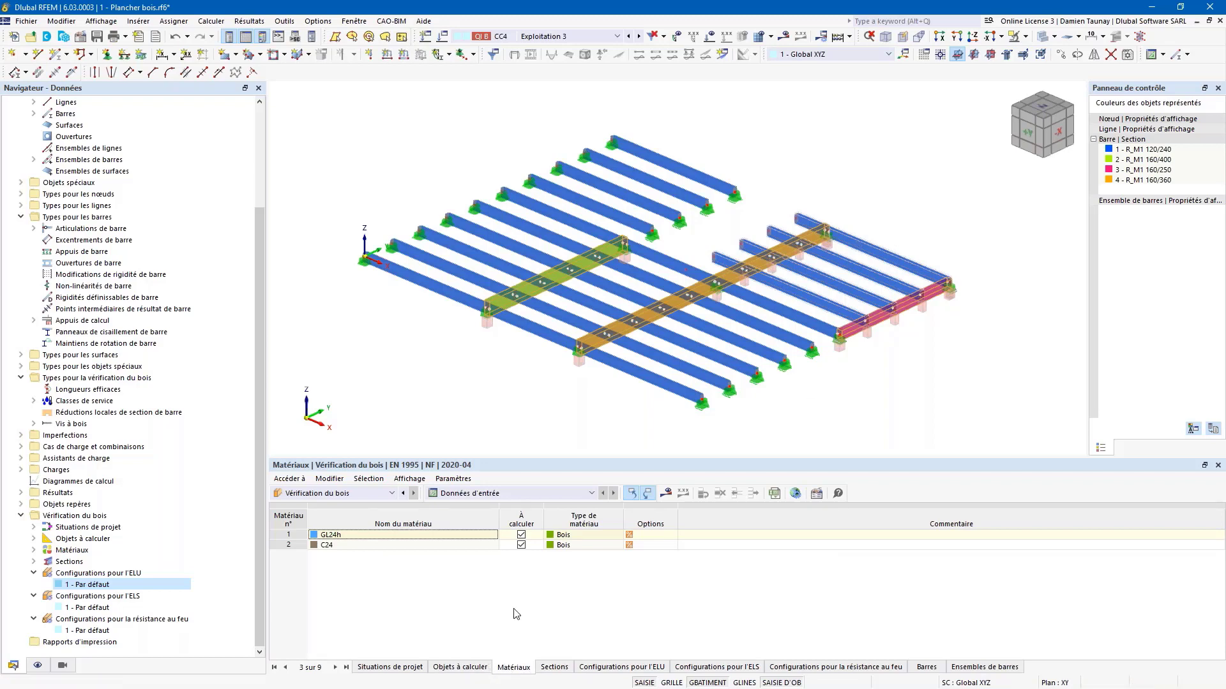
click(554, 667)
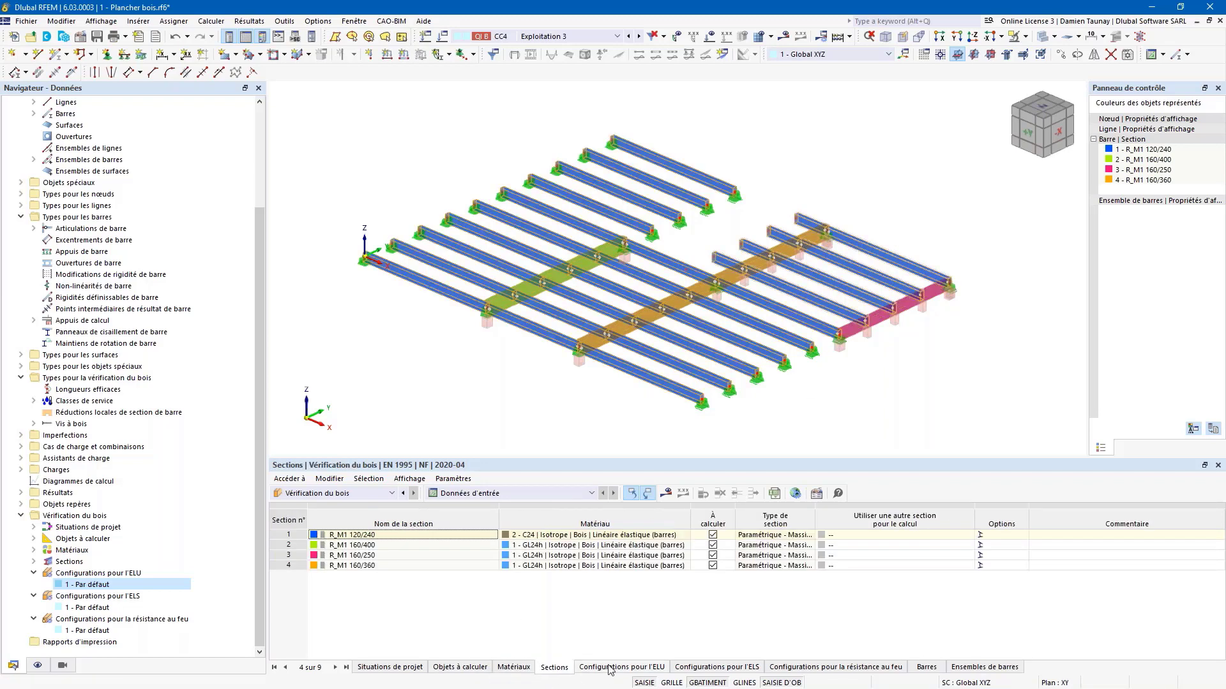
click(612, 669)
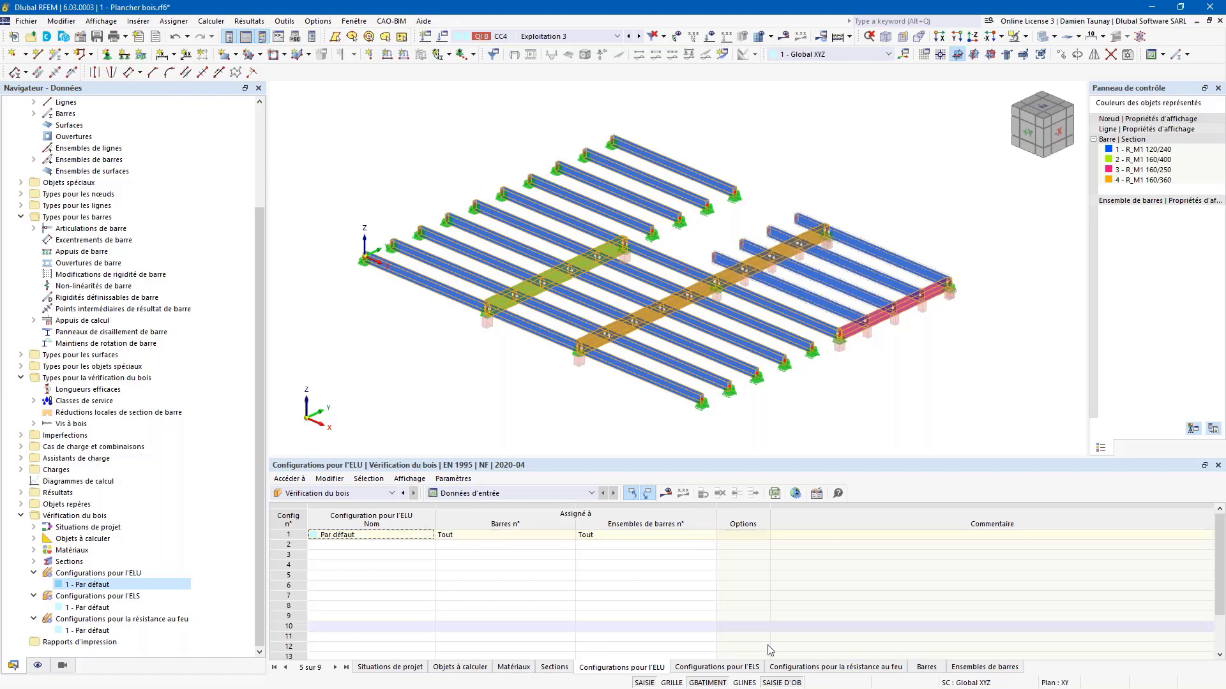
click(750, 668)
click(836, 668)
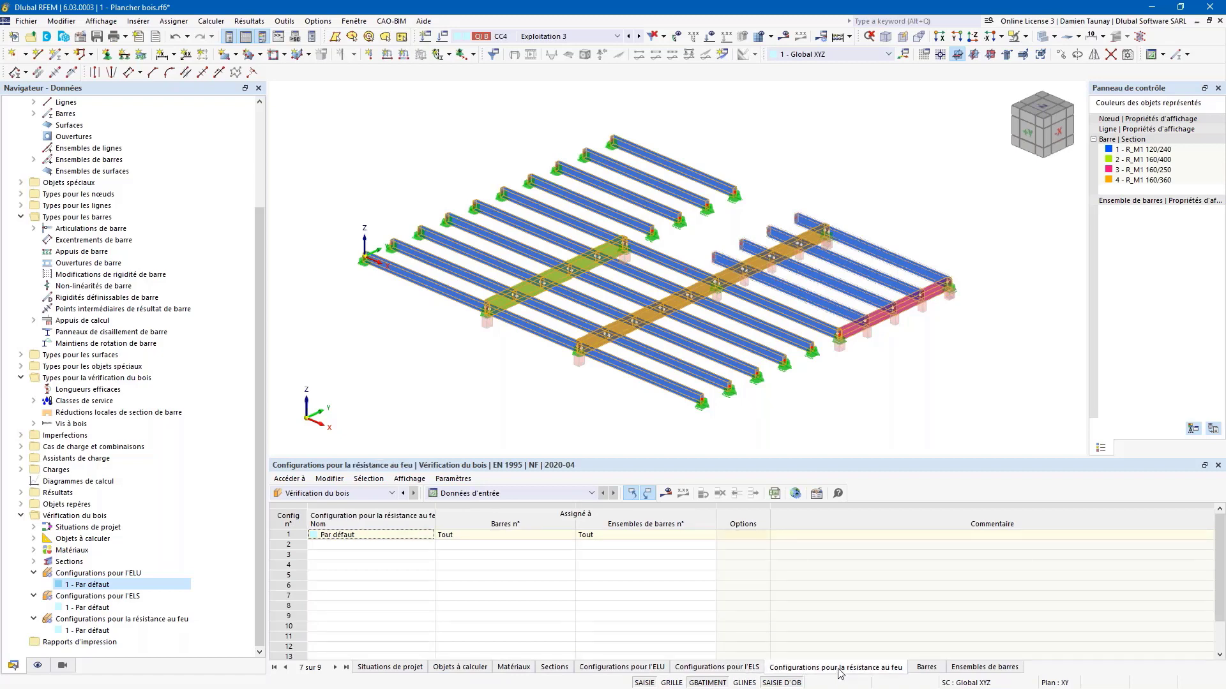
click(927, 669)
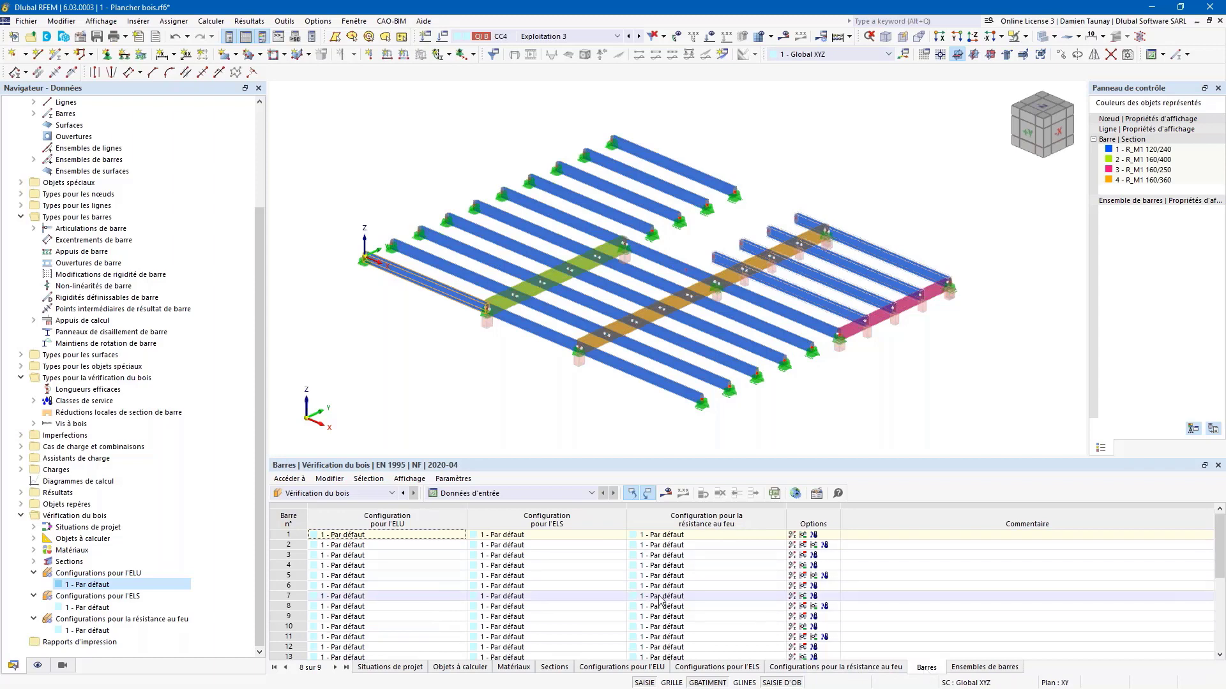
click(984, 667)
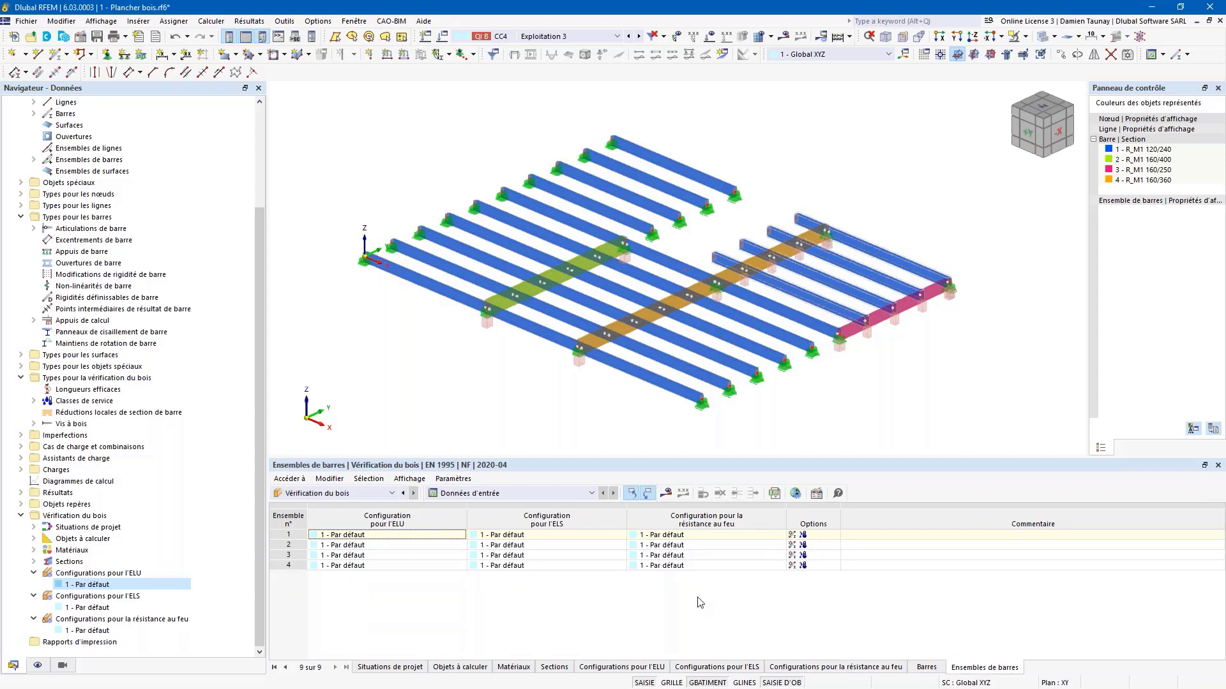
Run the timber design calculation and display only the serviceability limit state checks in the selected-checks envelope on the members
click(666, 493)
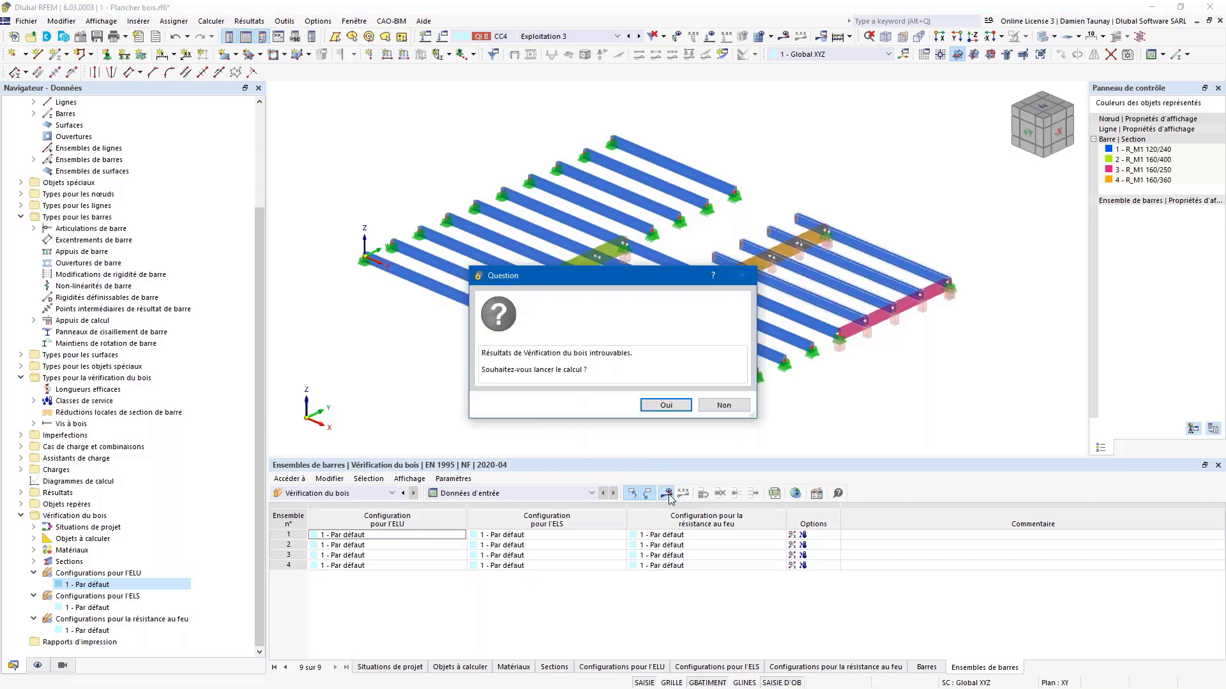
click(664, 406)
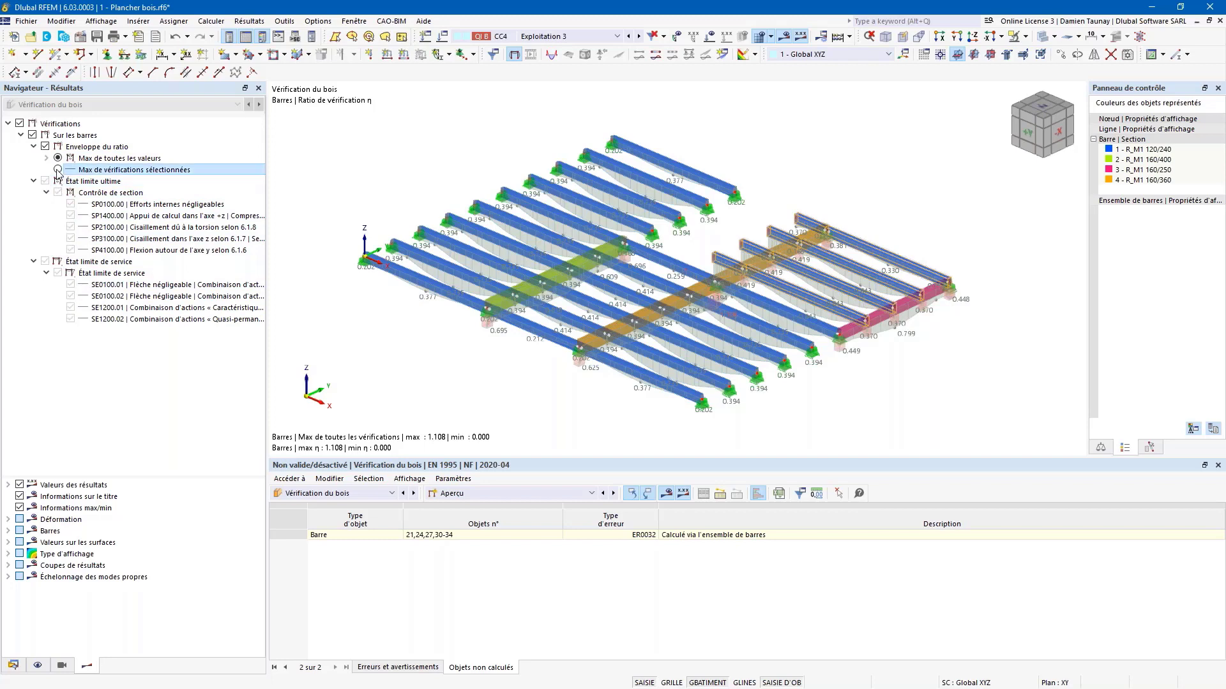
click(58, 170)
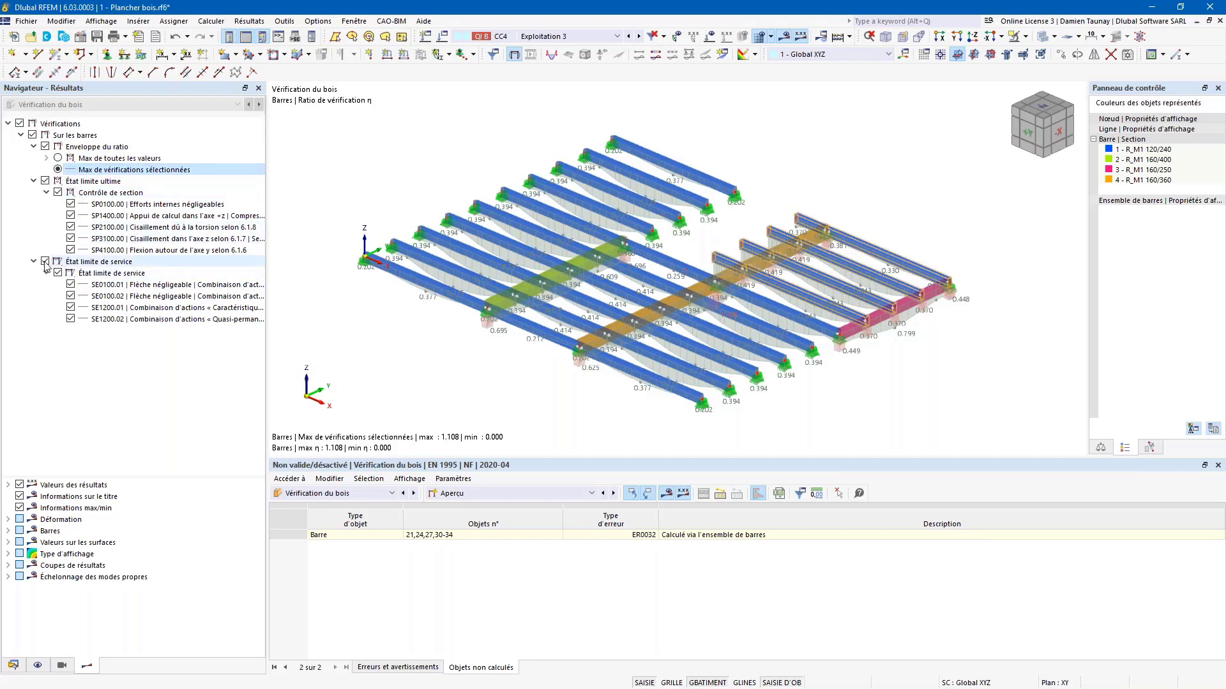
click(45, 181)
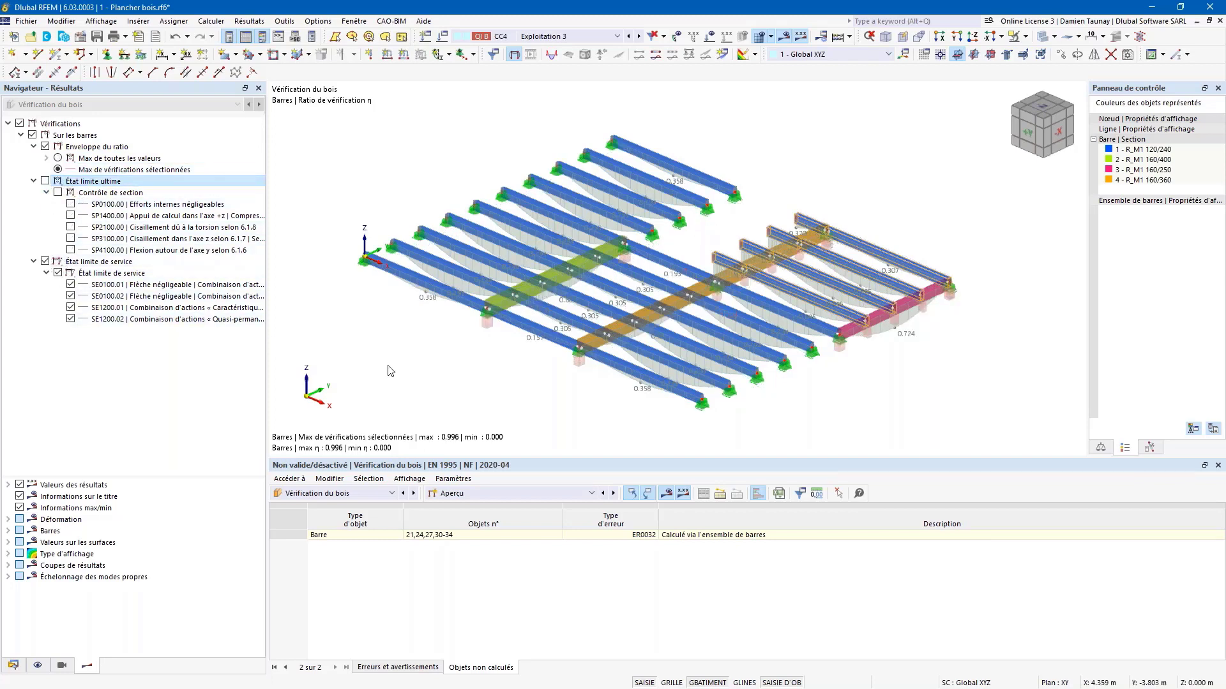
ctrl+middle_drag(500, 305, 459, 343)
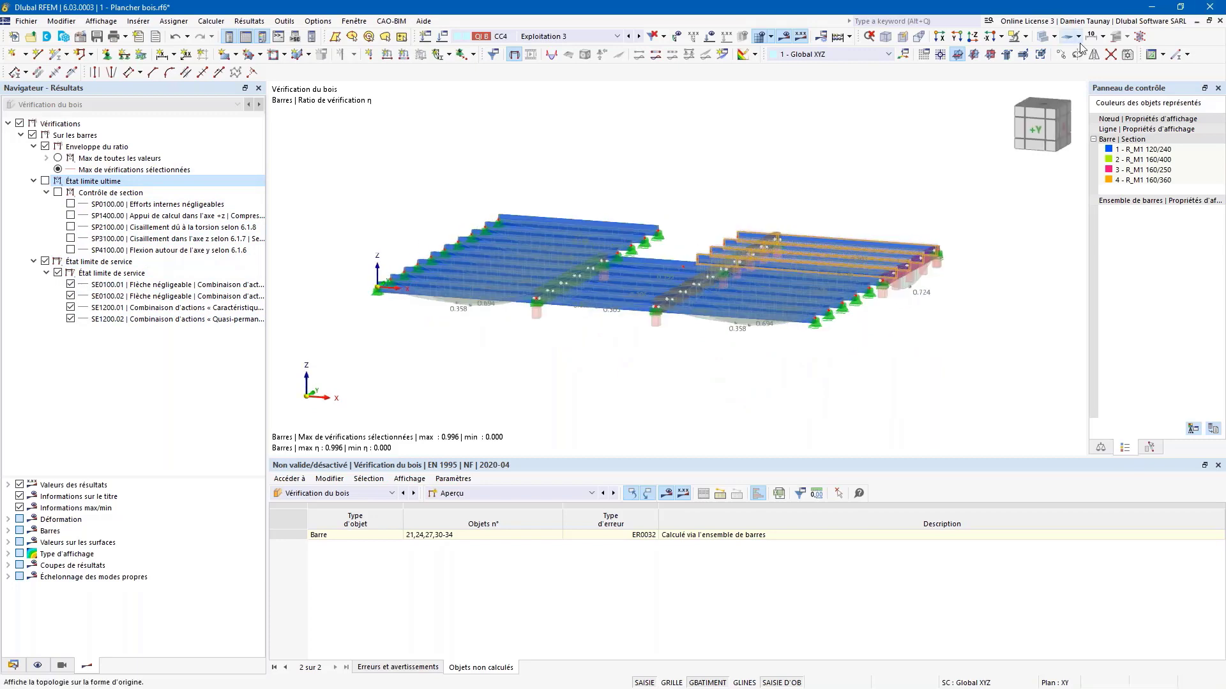
Switch the floor model display from solid members to a line model under the serviceability ratio diagrams
click(1043, 37)
ctrl+middle_drag(600, 340, 576, 380)
ctrl+middle_drag(673, 294, 557, 365)
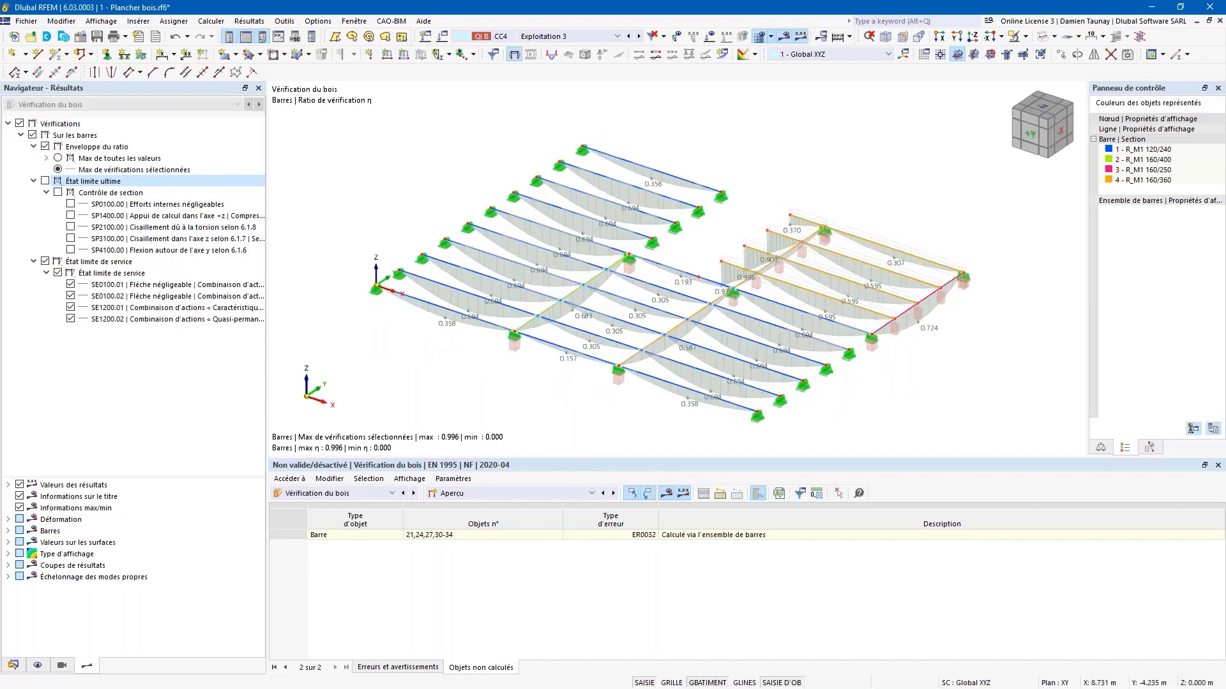
Display the governing internal forces by member in an enlarged results table and limit the list to the serviceability checks
click(578, 493)
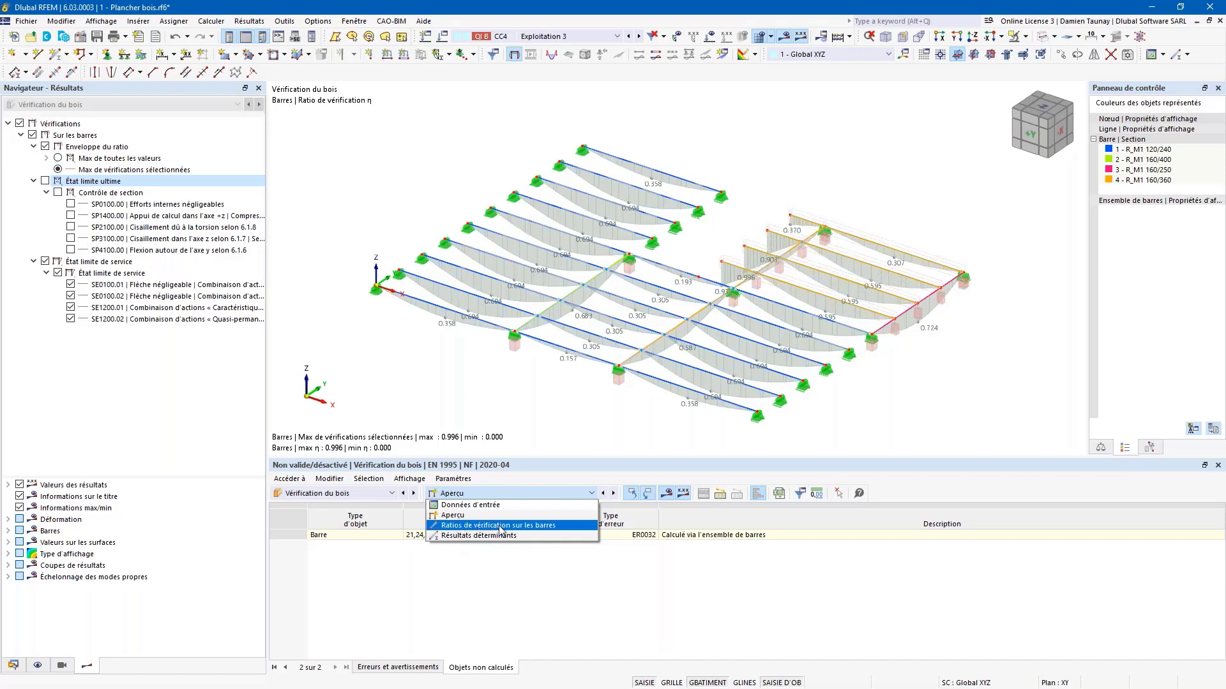
click(481, 536)
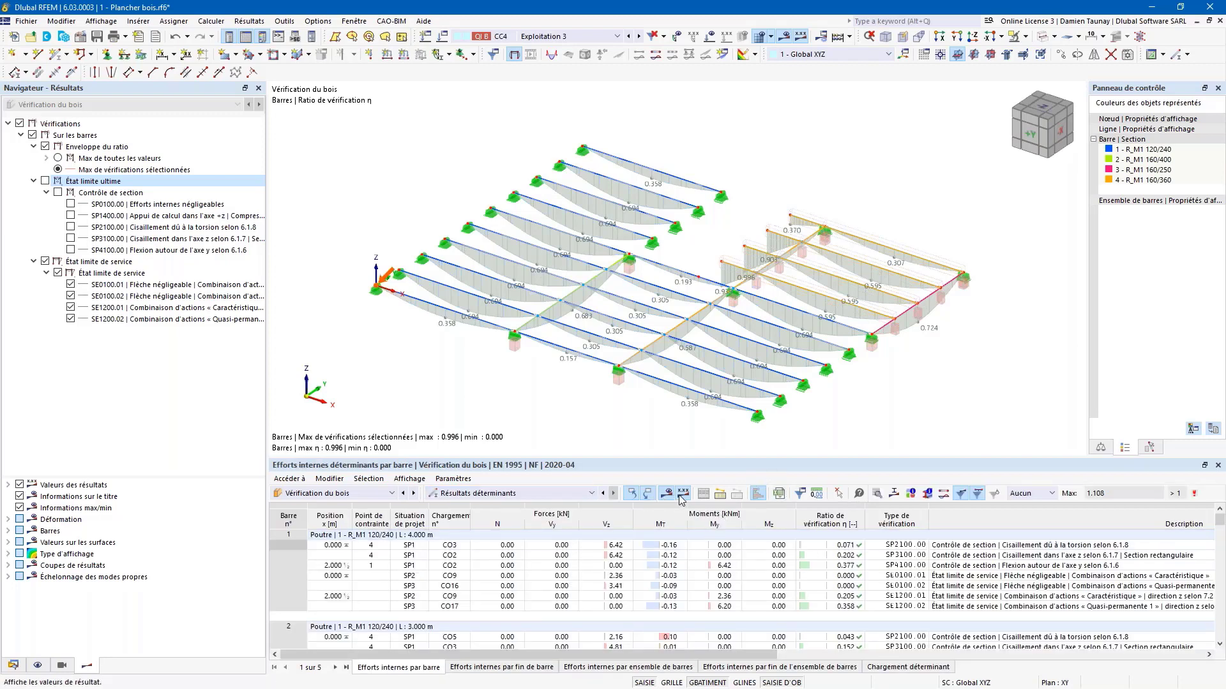
drag(670, 451, 669, 410)
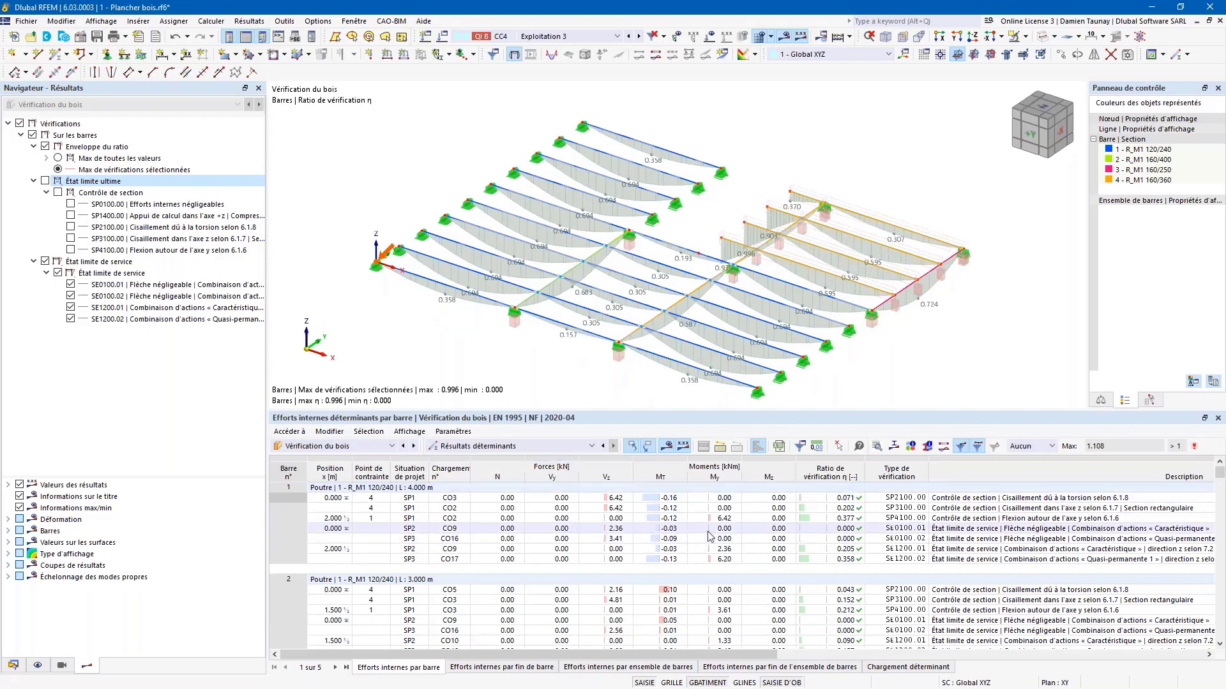
scroll(708, 537, down, 1)
scroll(708, 536, down, 2)
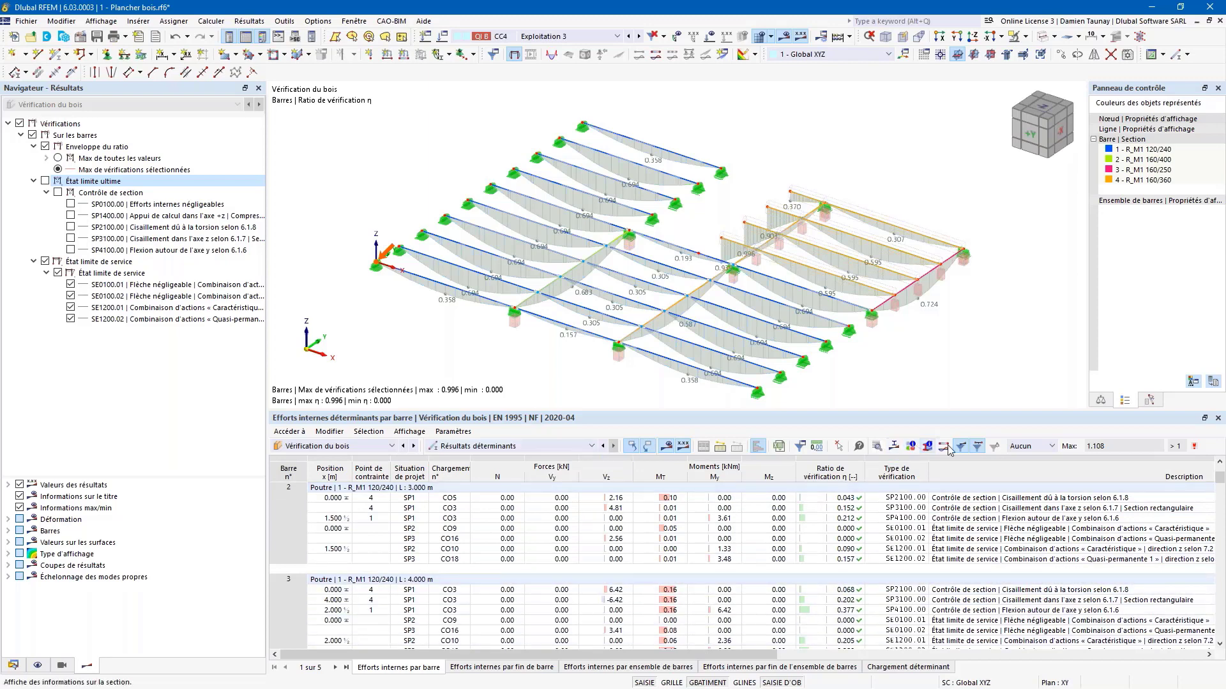
scroll(683, 597, down, 2)
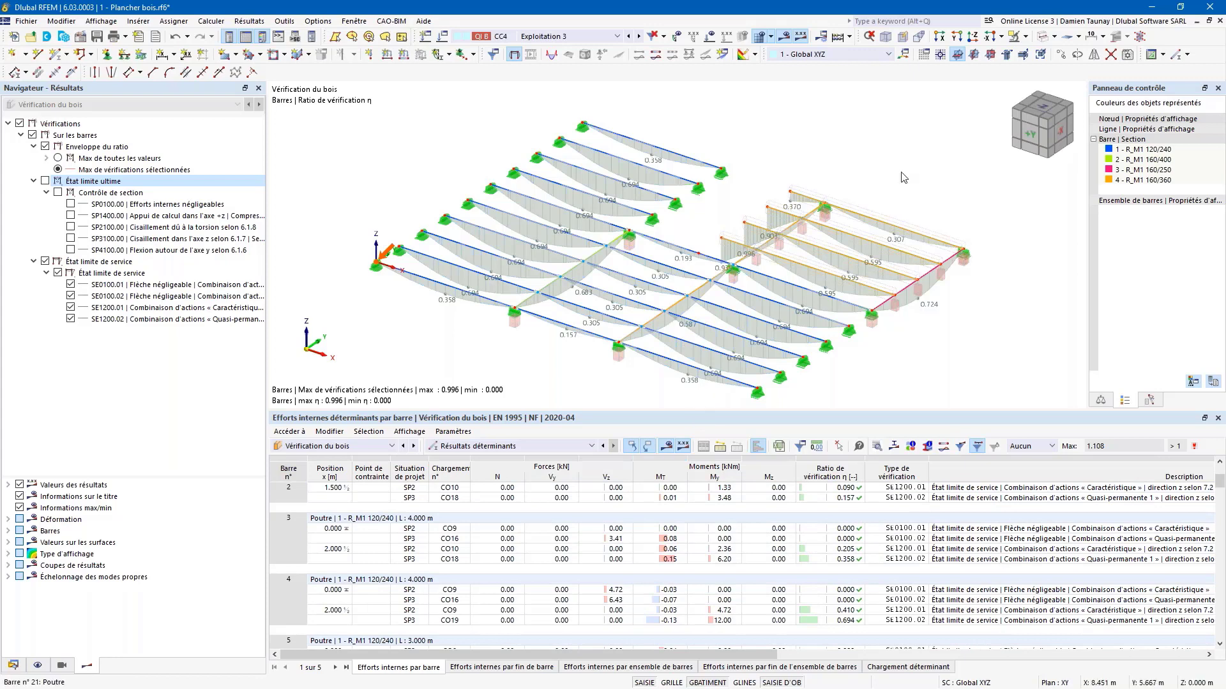
Review the governing internal forces by member set, then return to the listing by member
ctrl+middle_drag(853, 220, 817, 256)
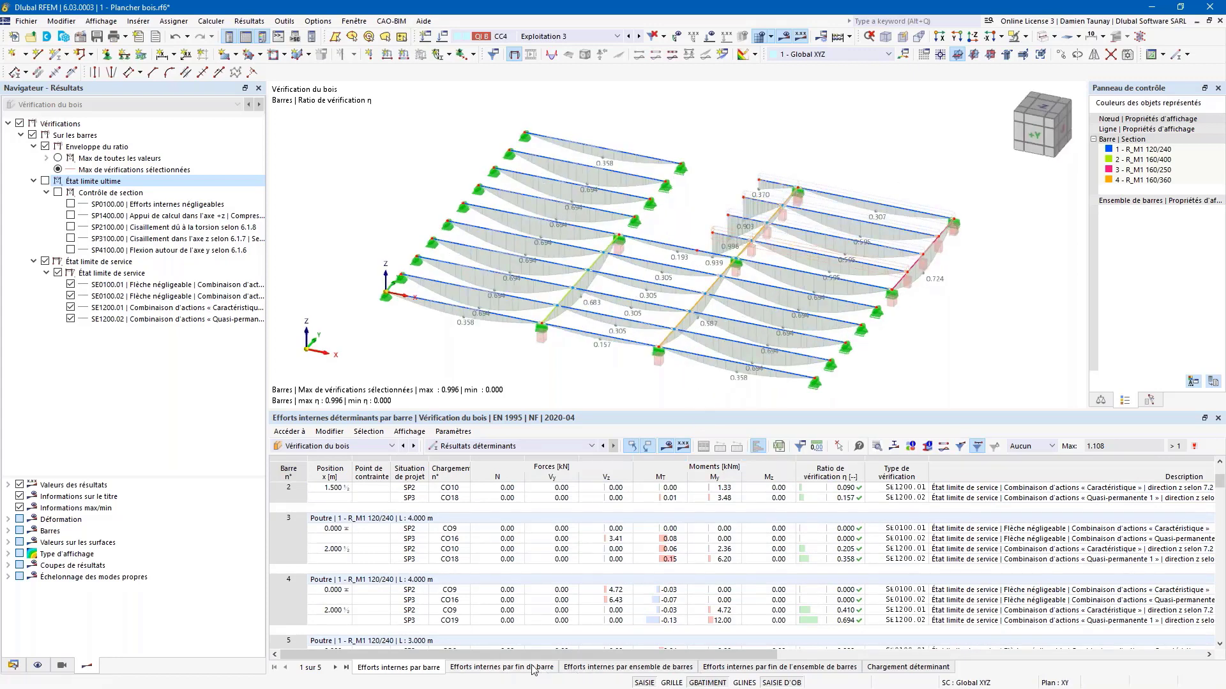
click(590, 667)
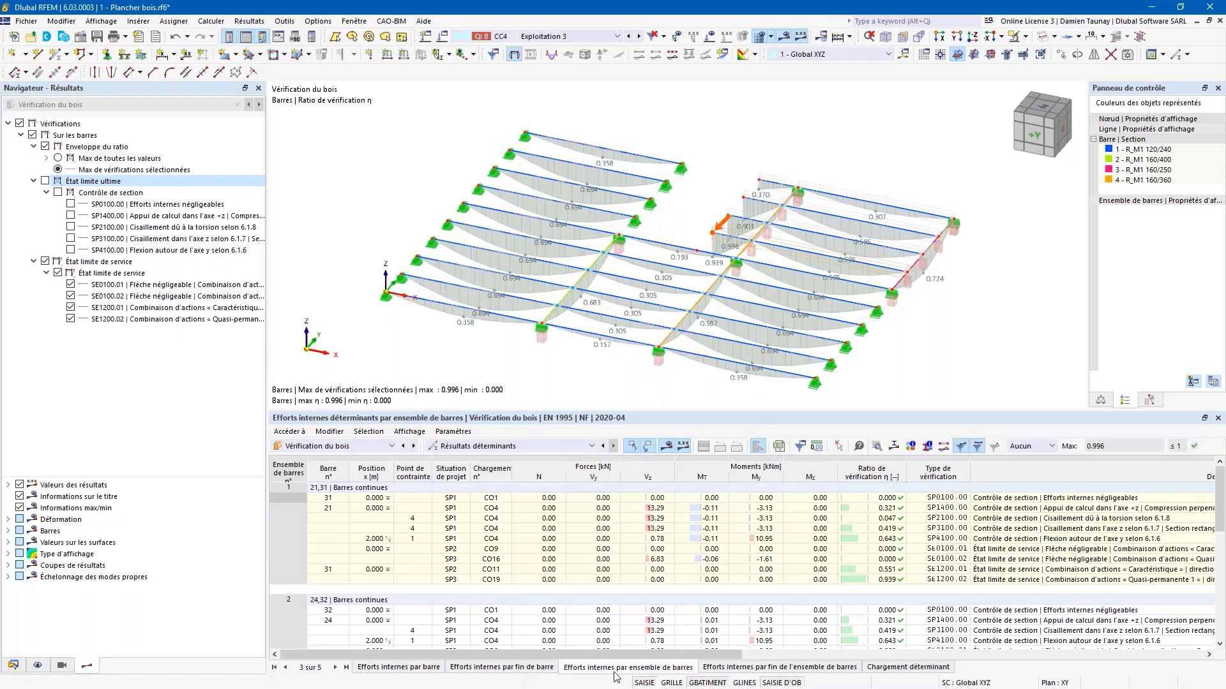
click(404, 667)
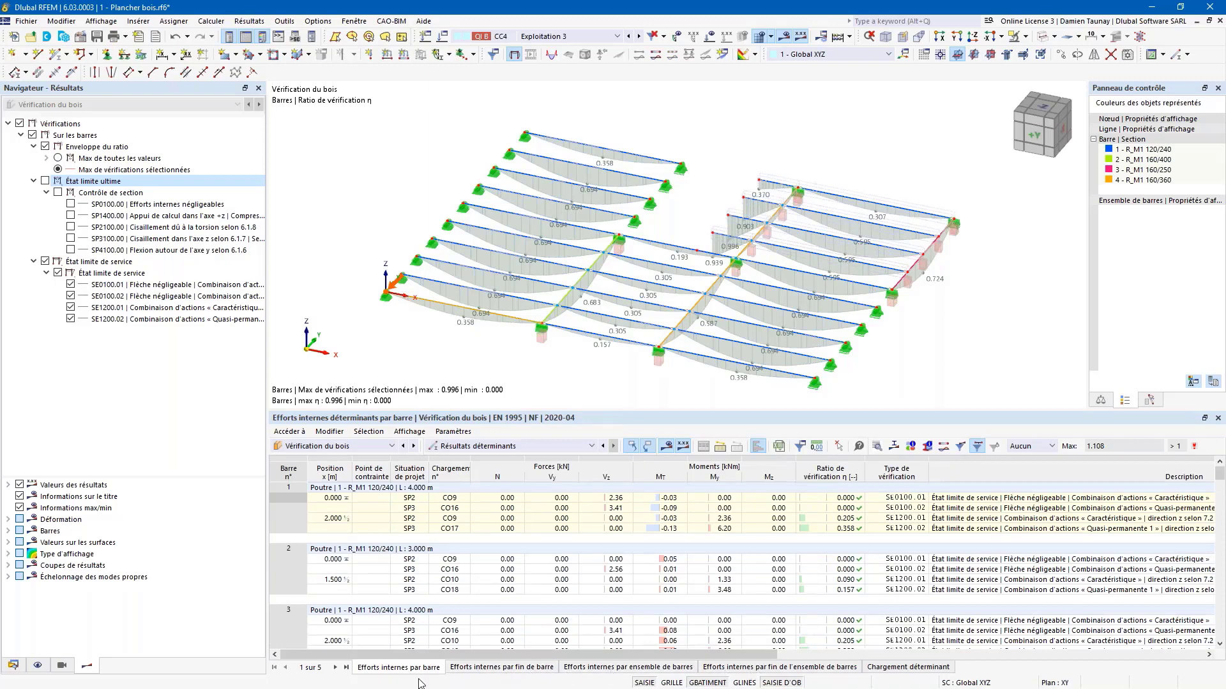
List the design ratios by member set and examine the details of characteristic deflection check SE1200.01 for member 31, including its limit criterion
click(489, 446)
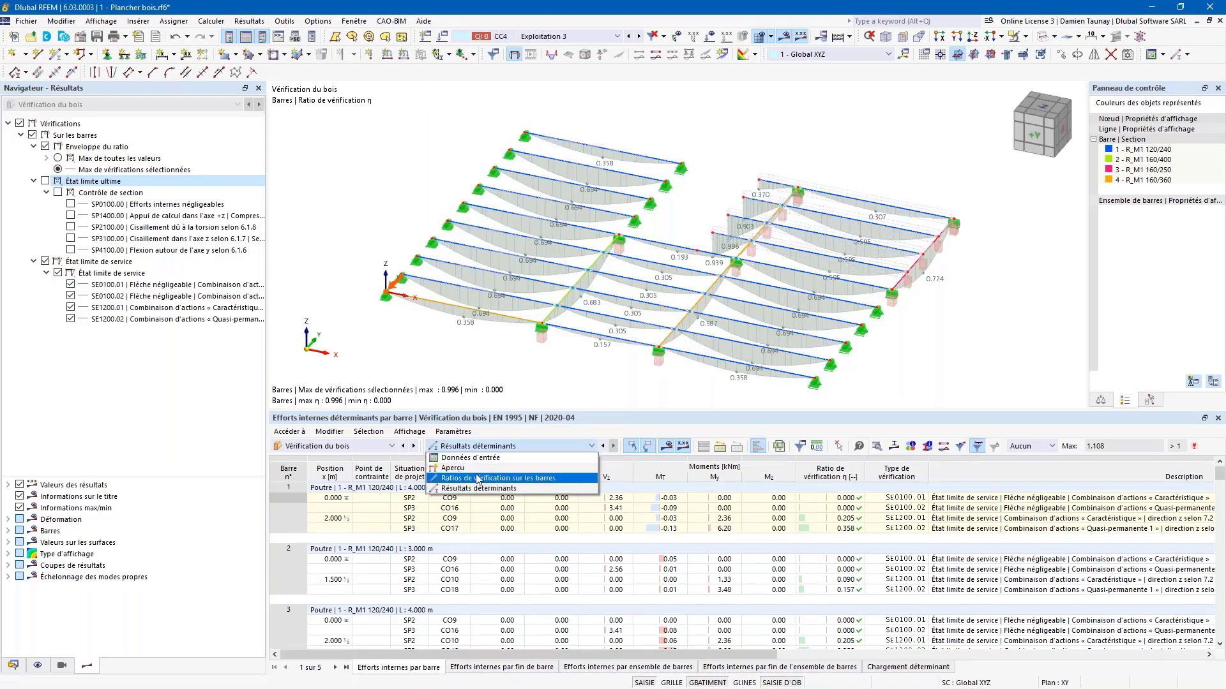
click(478, 479)
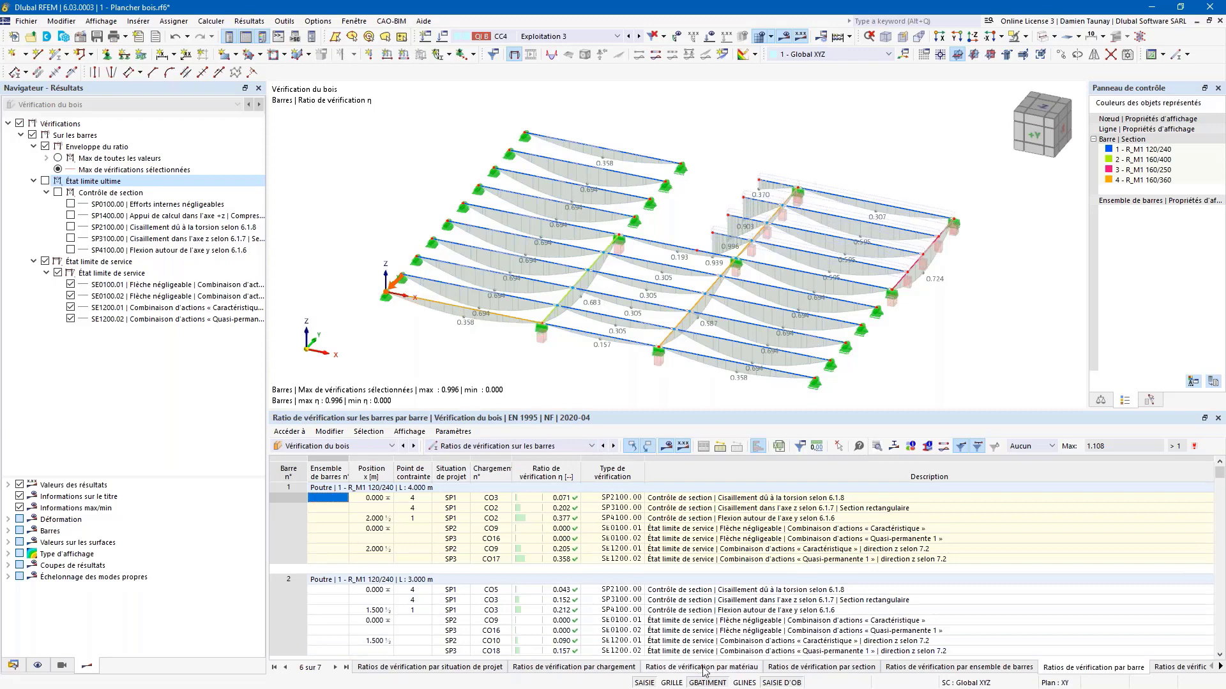
click(933, 670)
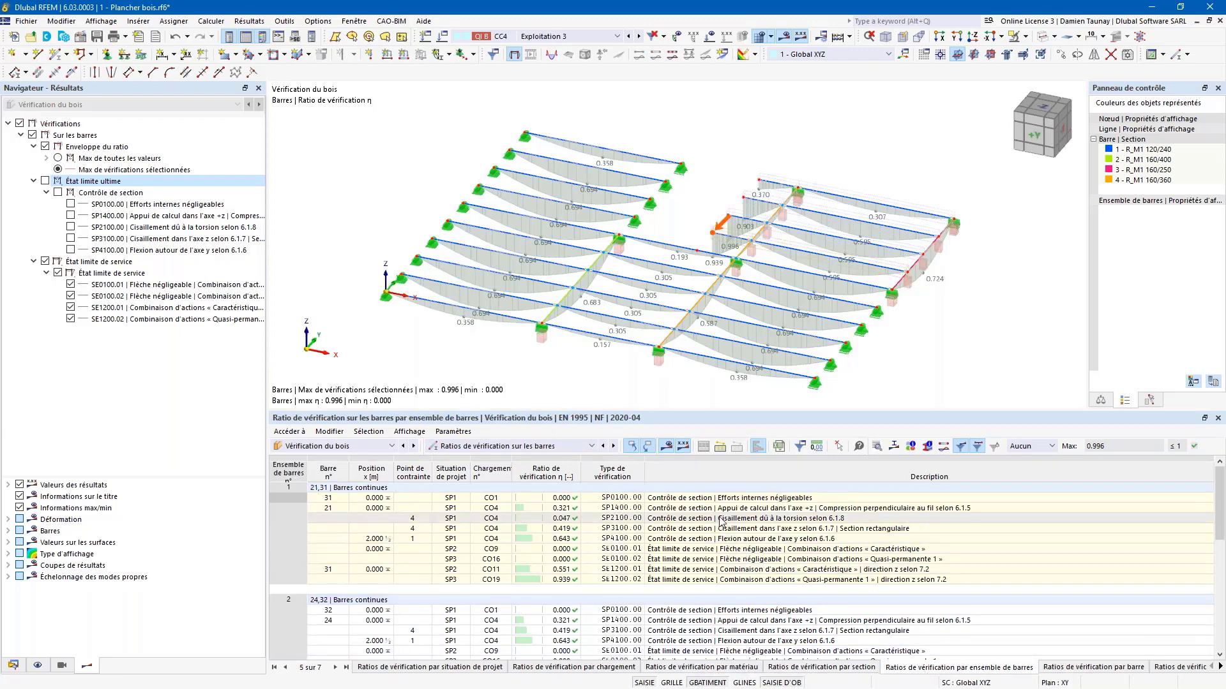
click(716, 579)
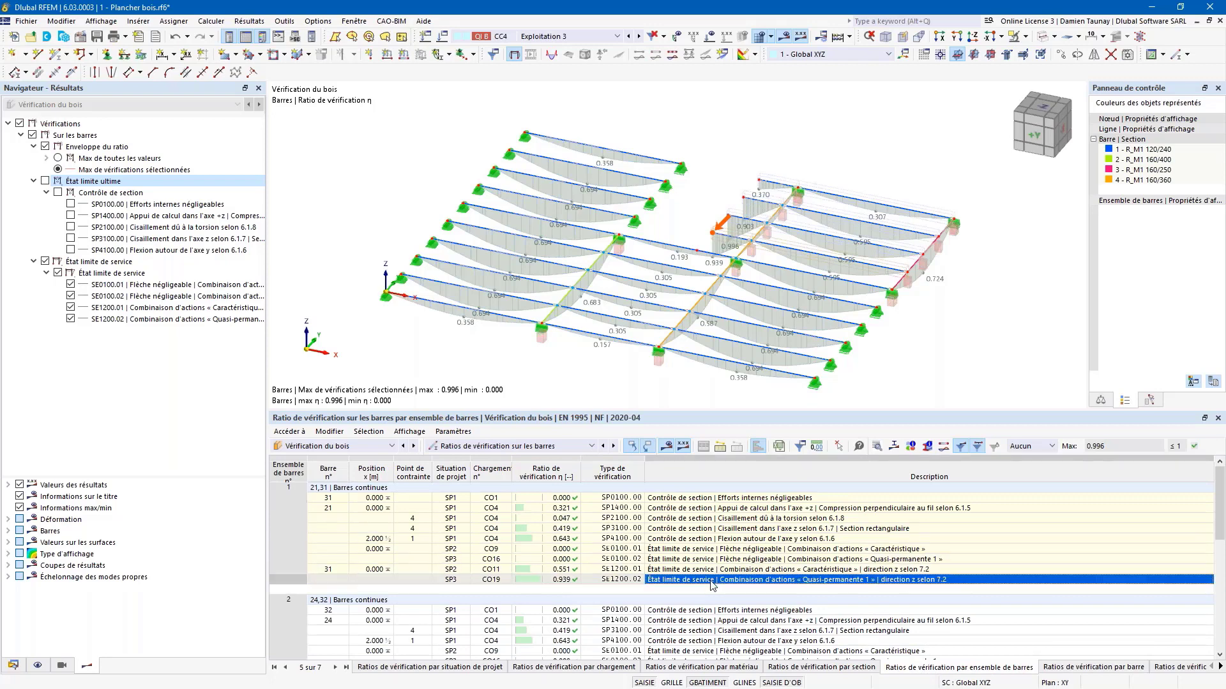
key(Up)
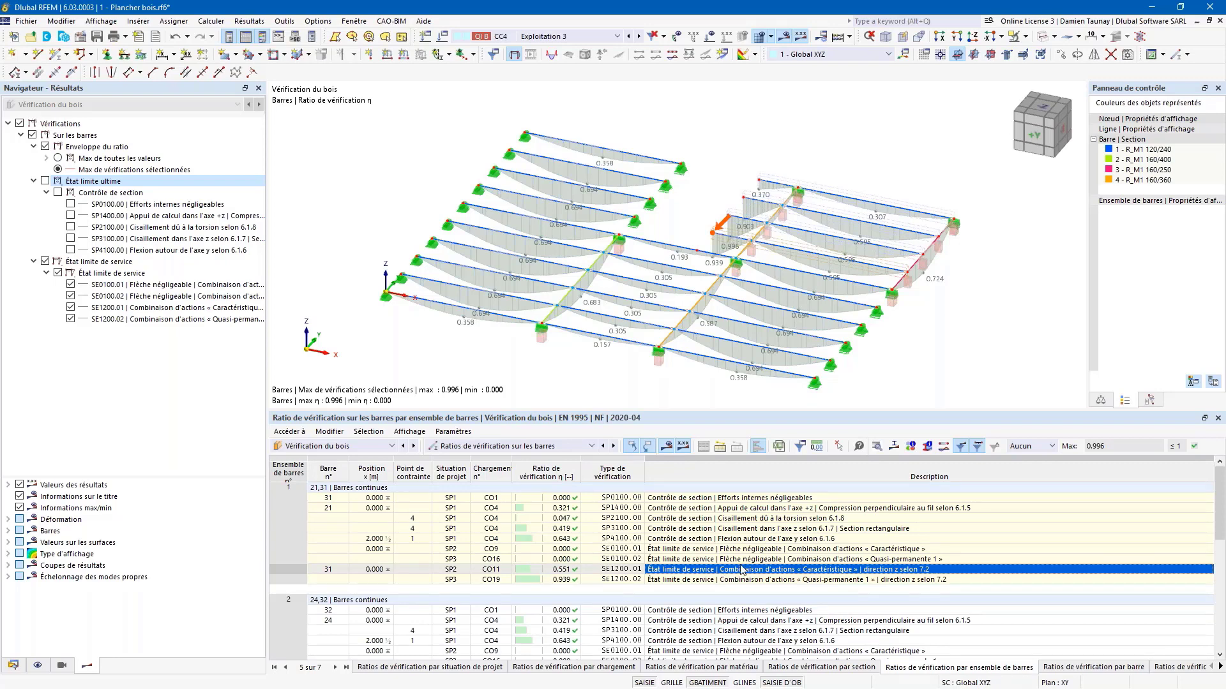
double_click(742, 570)
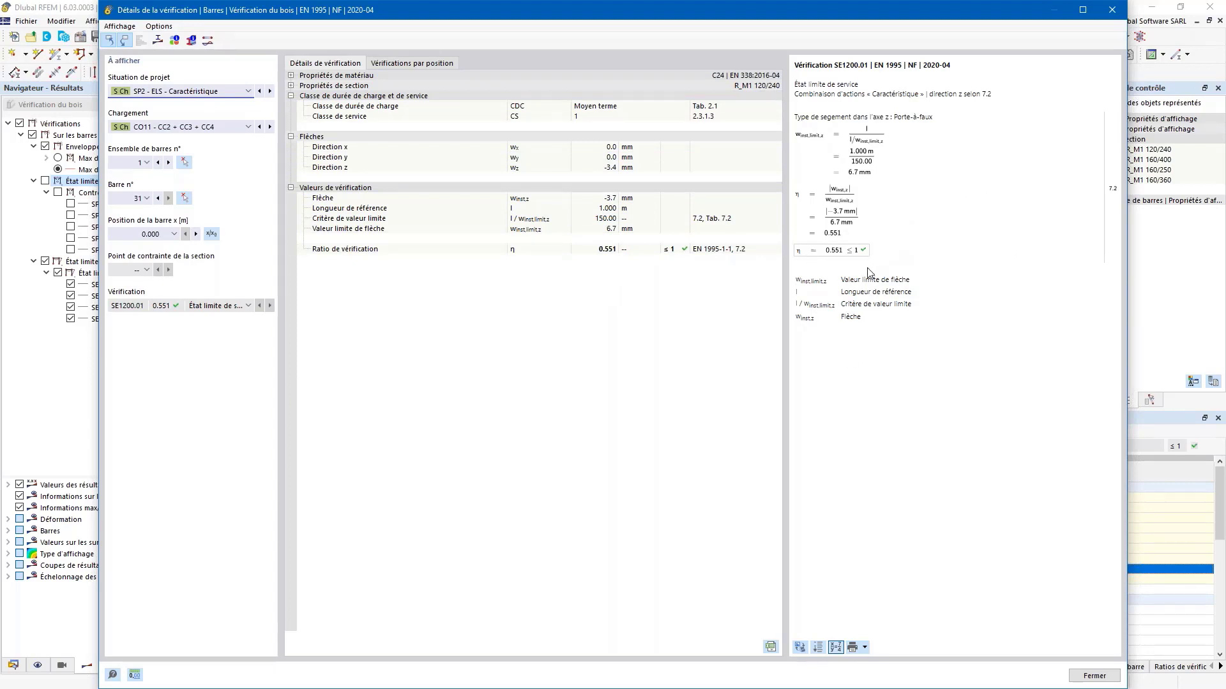
click(597, 219)
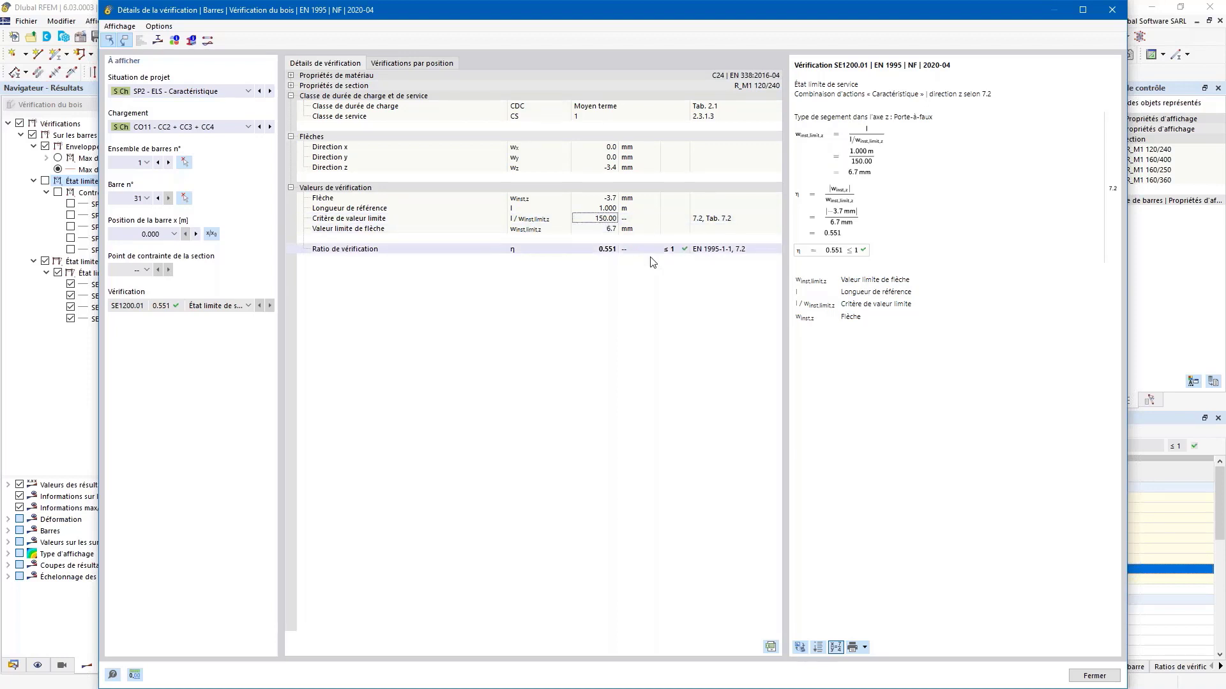
drag(568, 22, 711, 124)
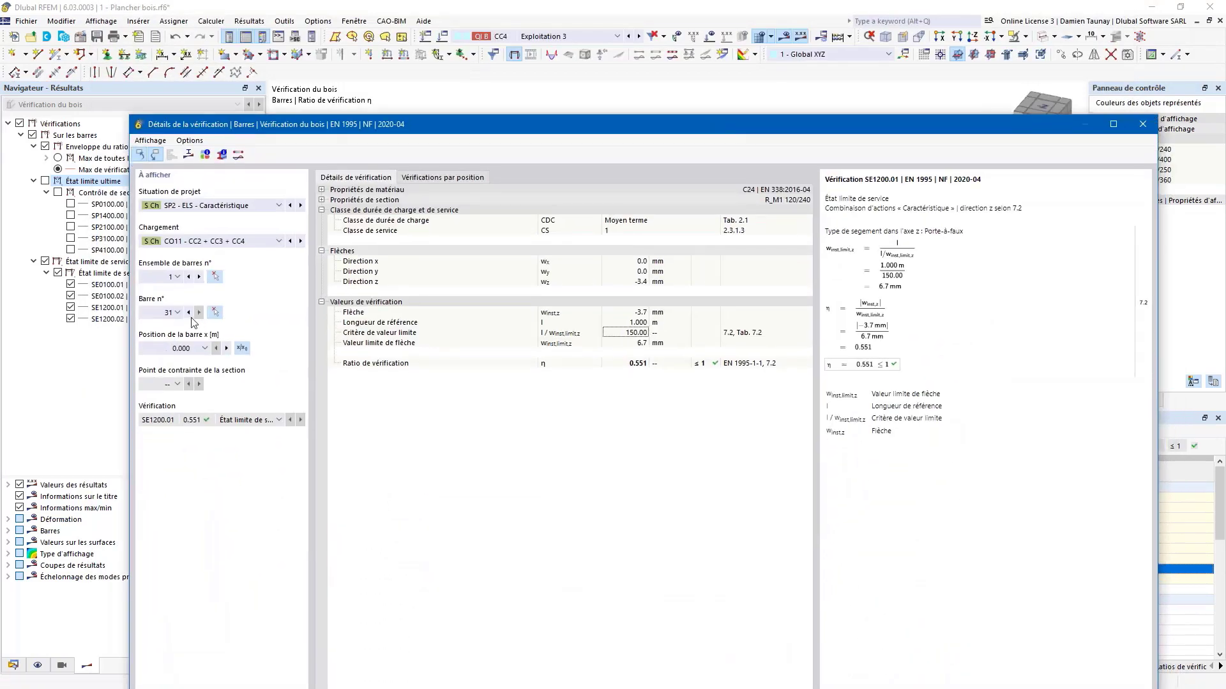
Examine the characteristic deflection check of member 21 at x = 1.500 m and its limit criterion, then close the check details
click(178, 313)
click(174, 325)
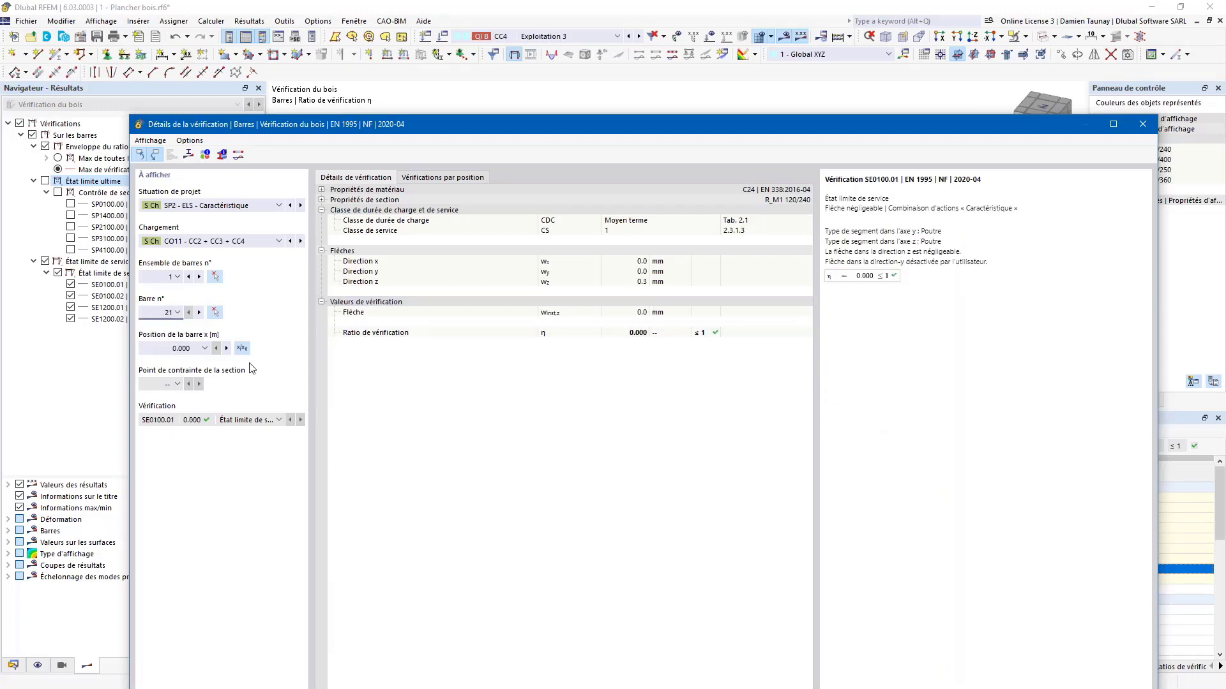
click(204, 348)
click(183, 412)
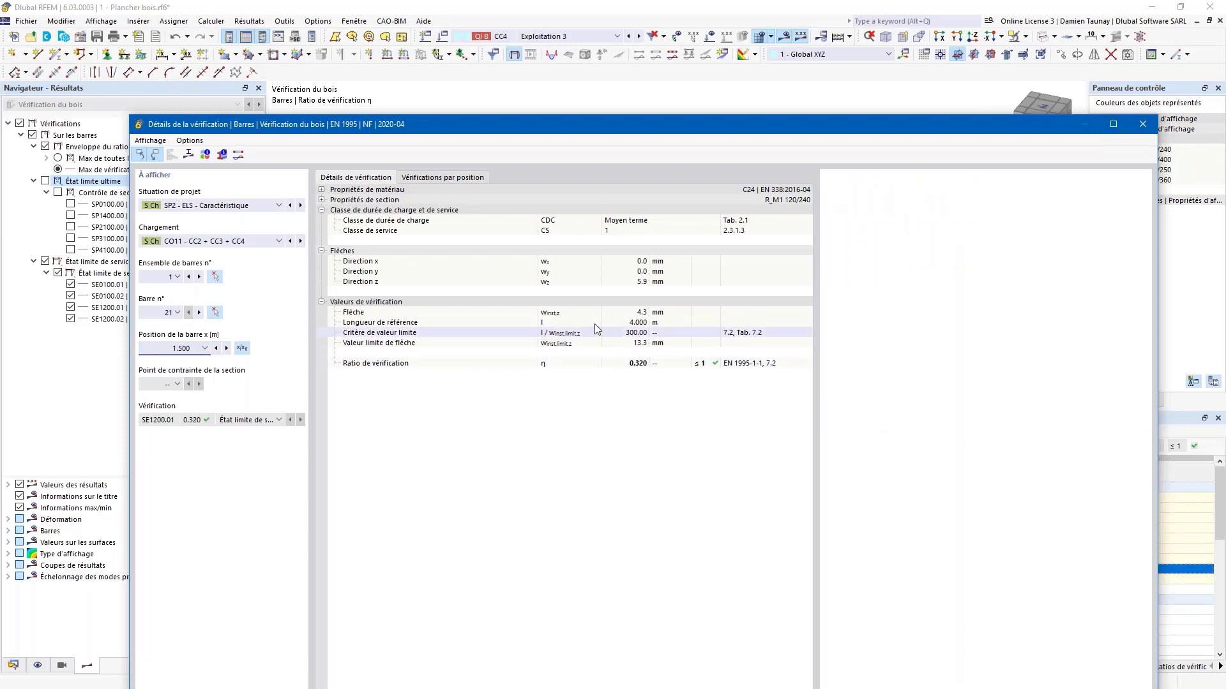
click(637, 334)
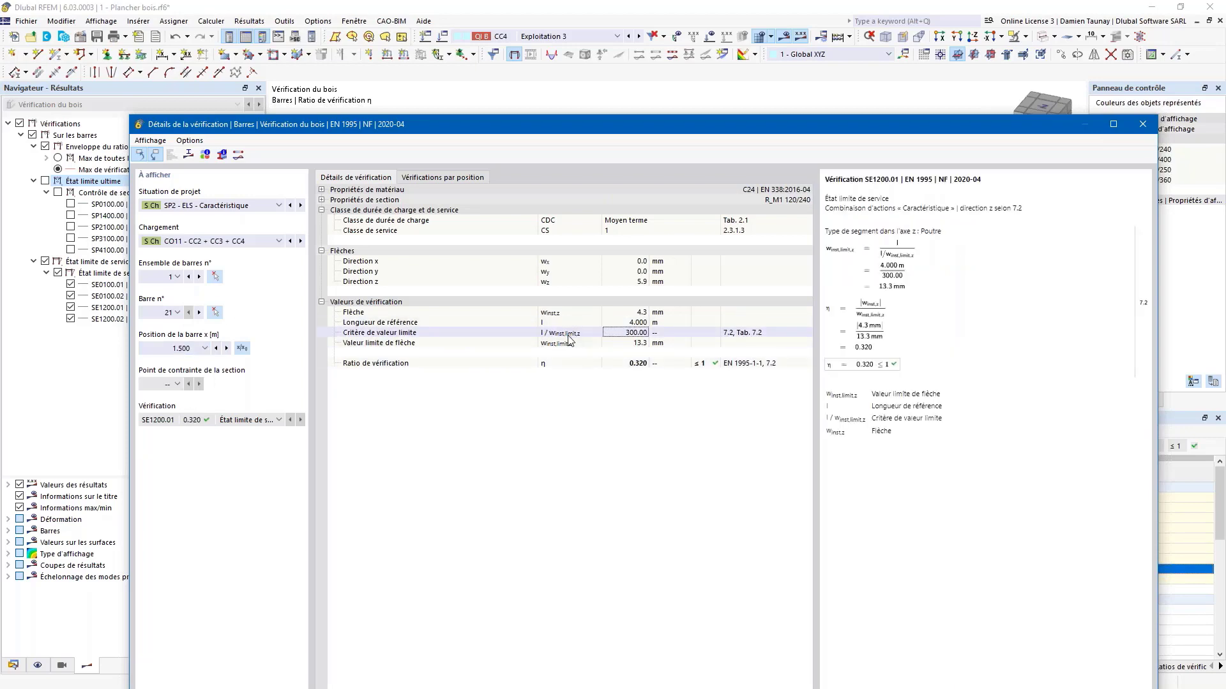
click(1142, 124)
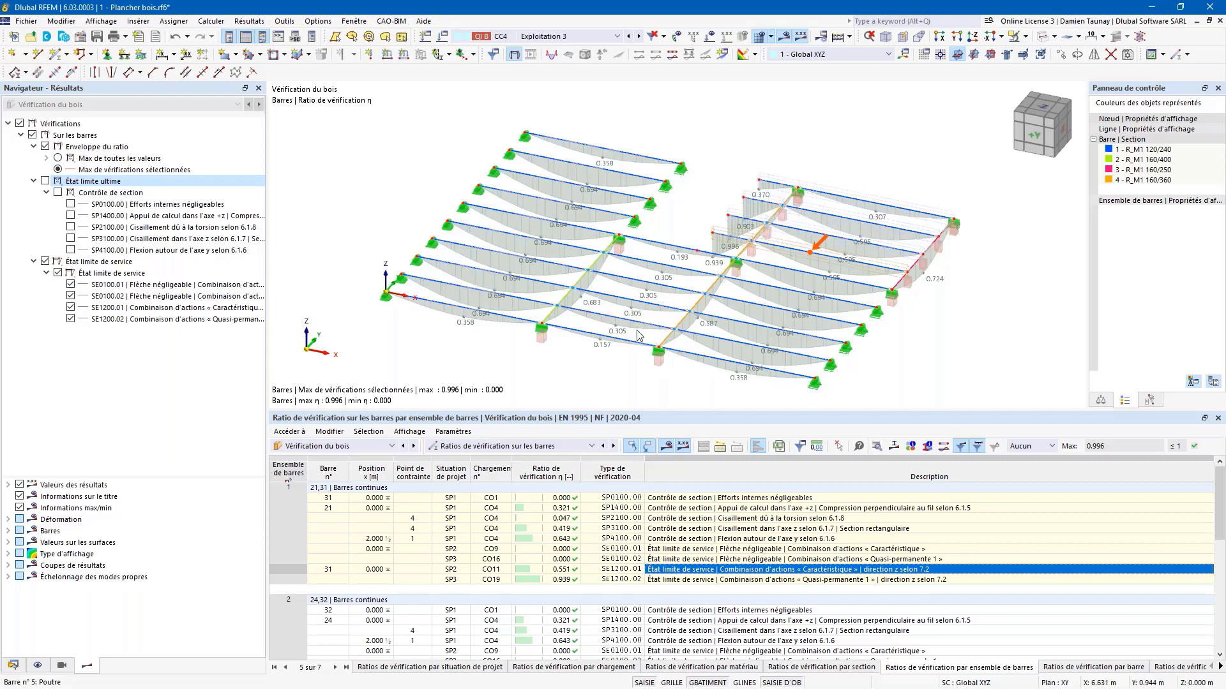
Replace the displayed serviceability checks with all ultimate limit state checks on the members and examine the middle support of the 160/360 beam
click(45, 261)
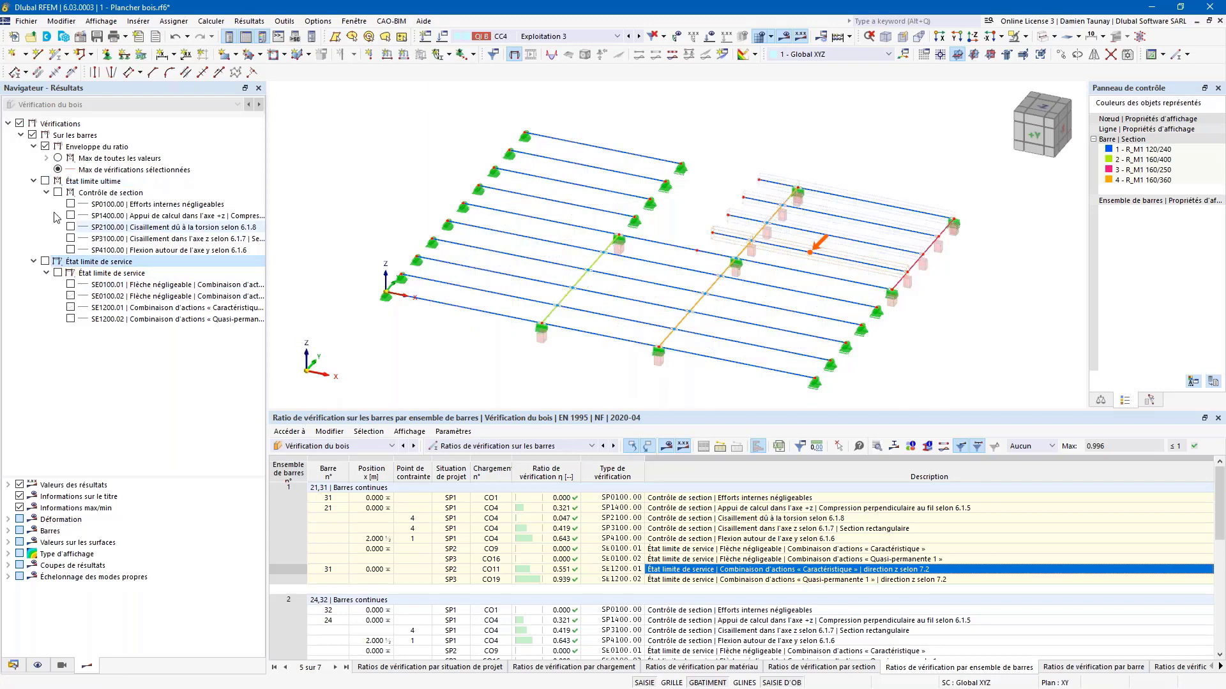
click(45, 181)
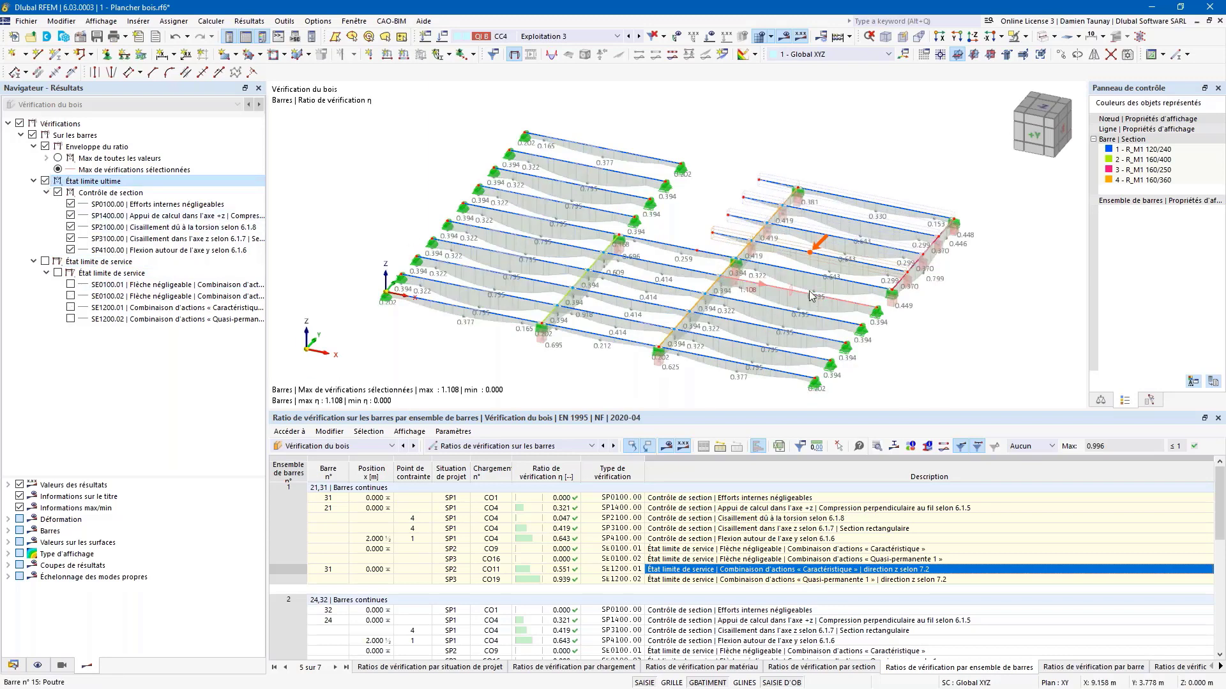
ctrl+middle_drag(914, 321, 805, 320)
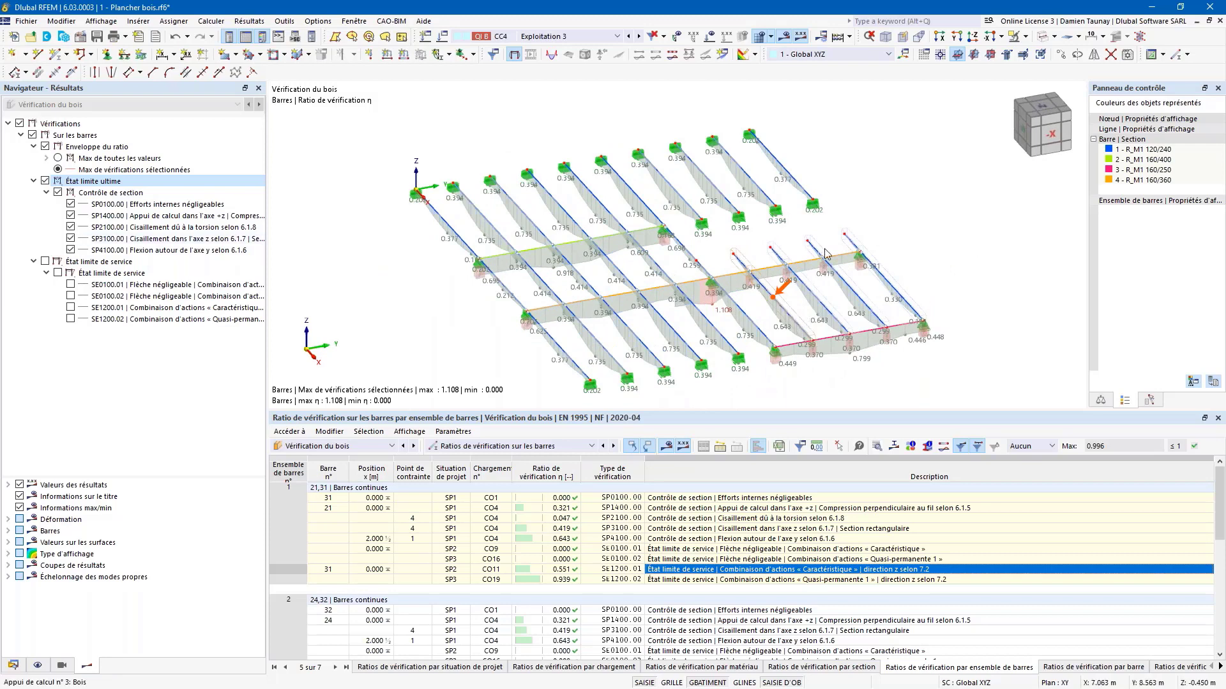
scroll(706, 297, up, 4)
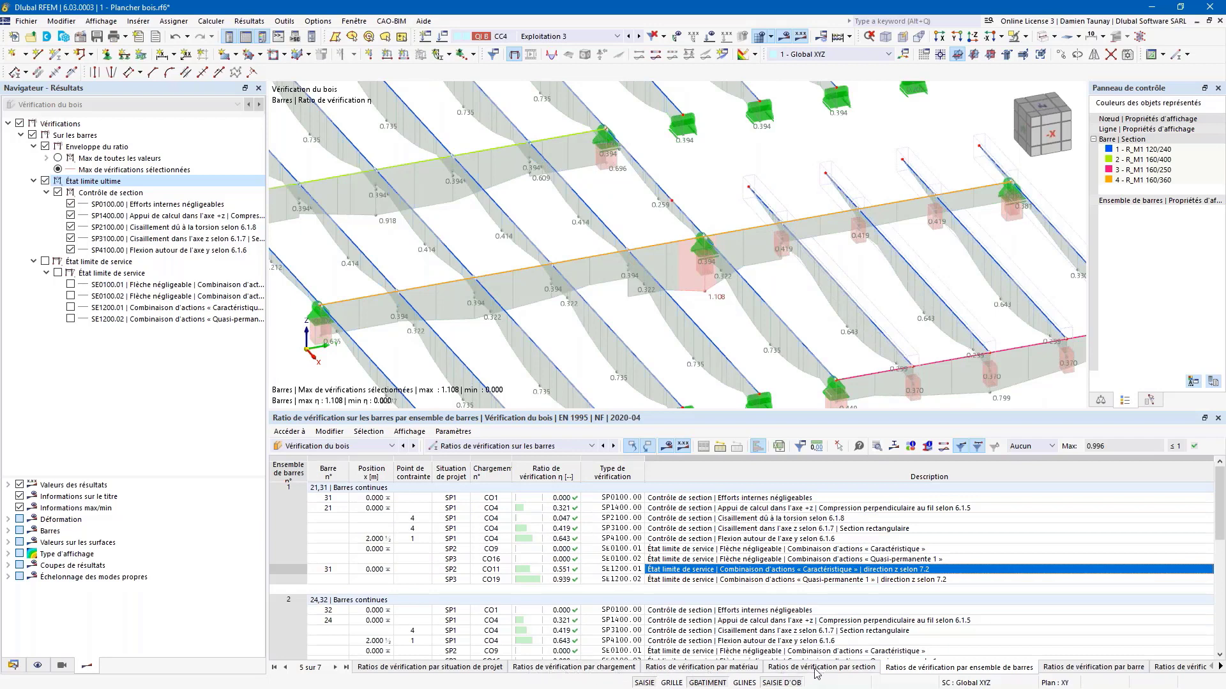
List the design ratios by section and open the details of check SP1400.00, compression perpendicular to grain, for member 37 under CO4
click(795, 673)
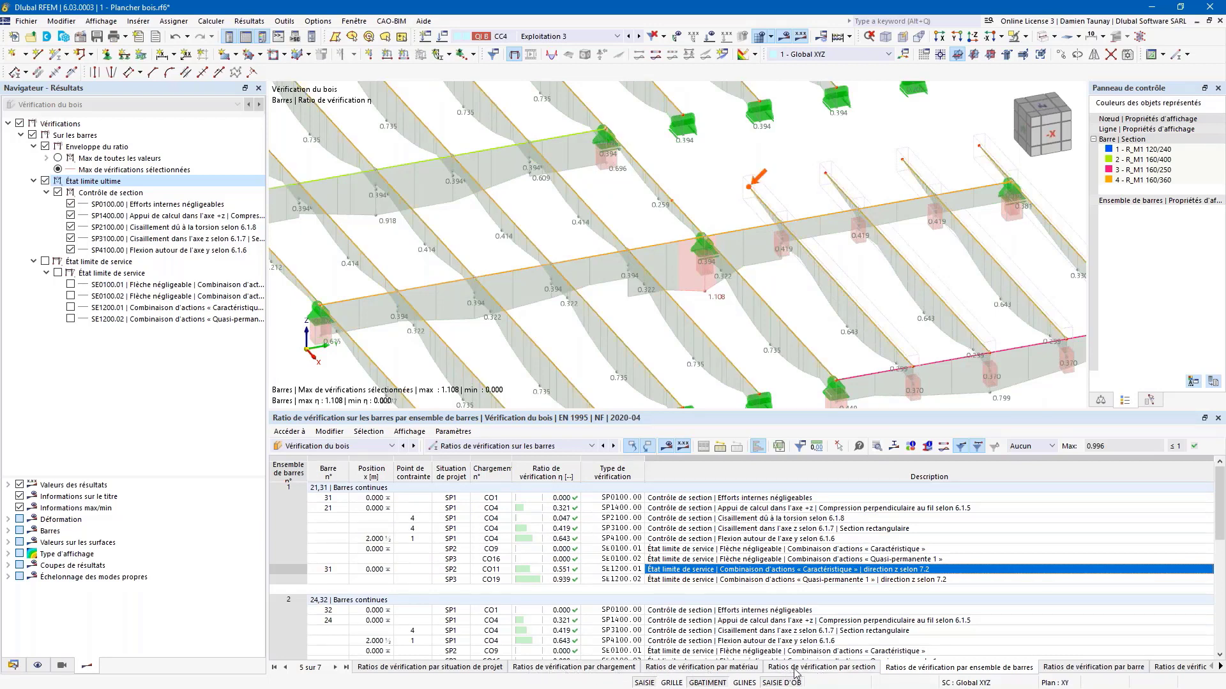
scroll(353, 565, down, 5)
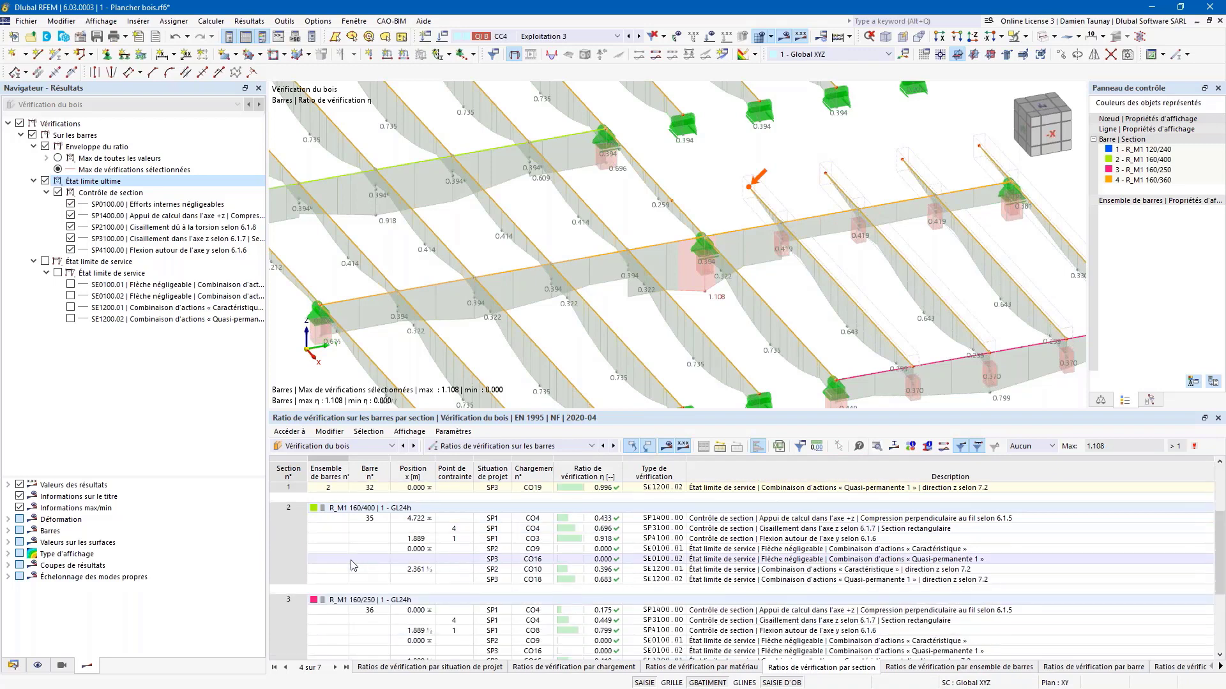
scroll(353, 565, down, 2)
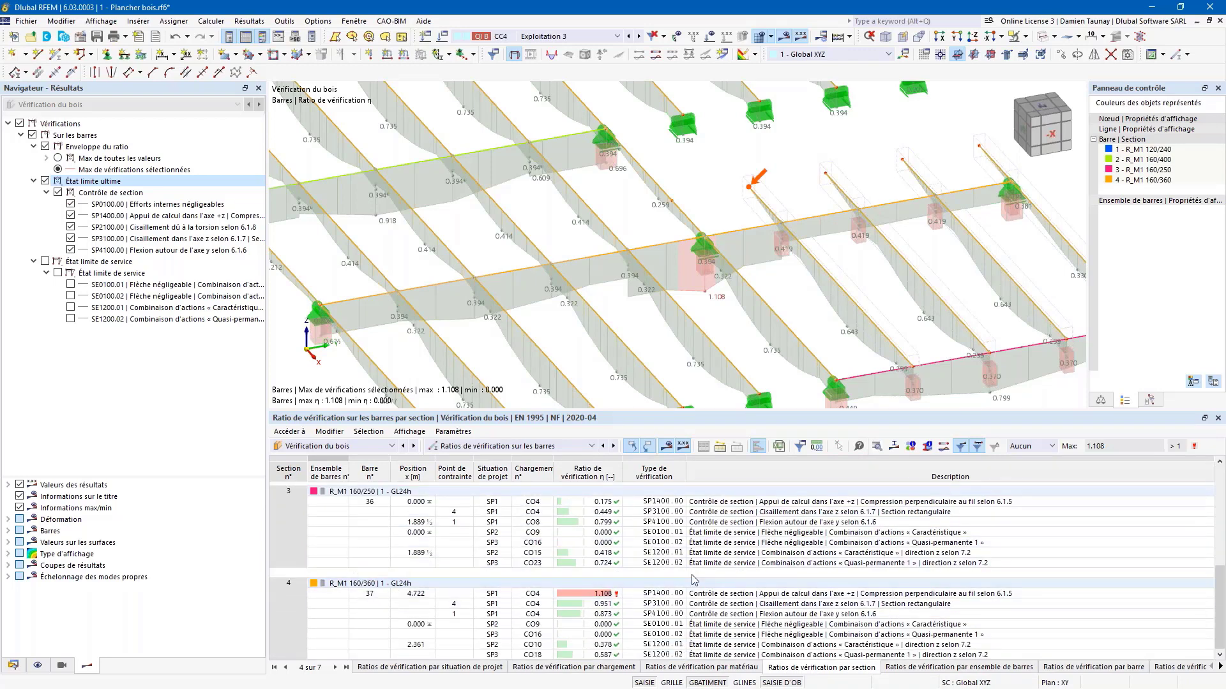
click(734, 595)
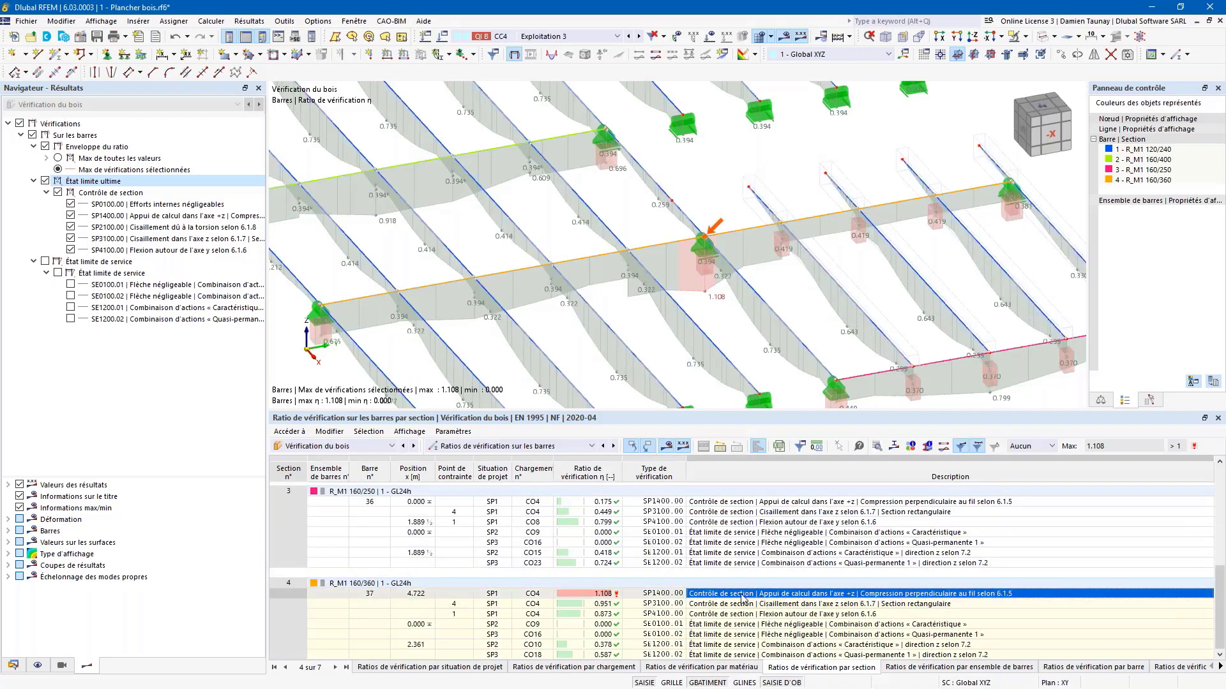
double_click(890, 598)
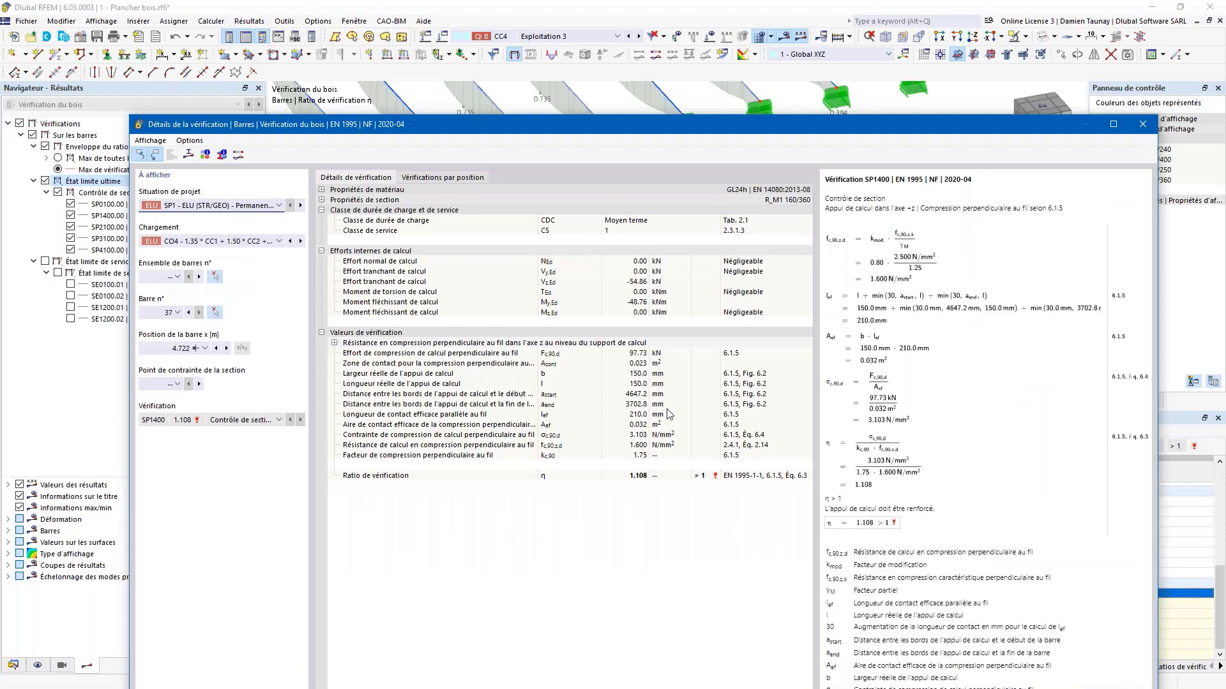
drag(535, 130, 493, 80)
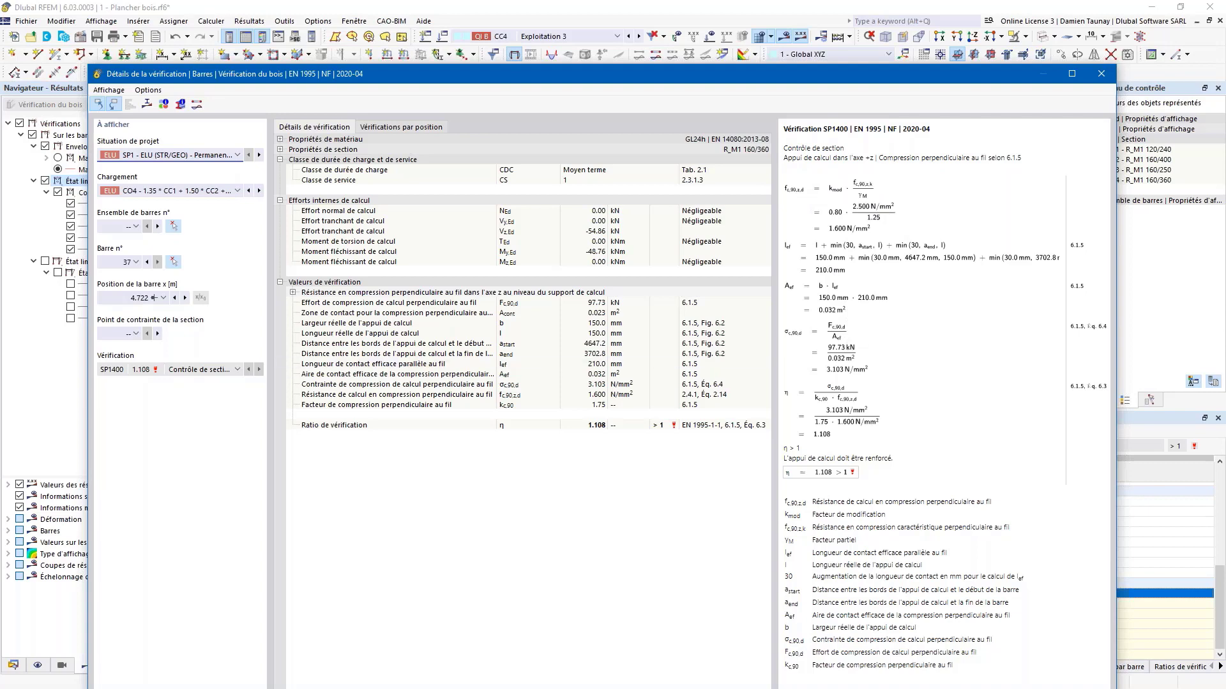
Compare the presentation slide on compression perpendicular to grain per 6.1.5 with the SP1400 check details in RFEM, then close the details
key(alt+Tab)
click(450, 290)
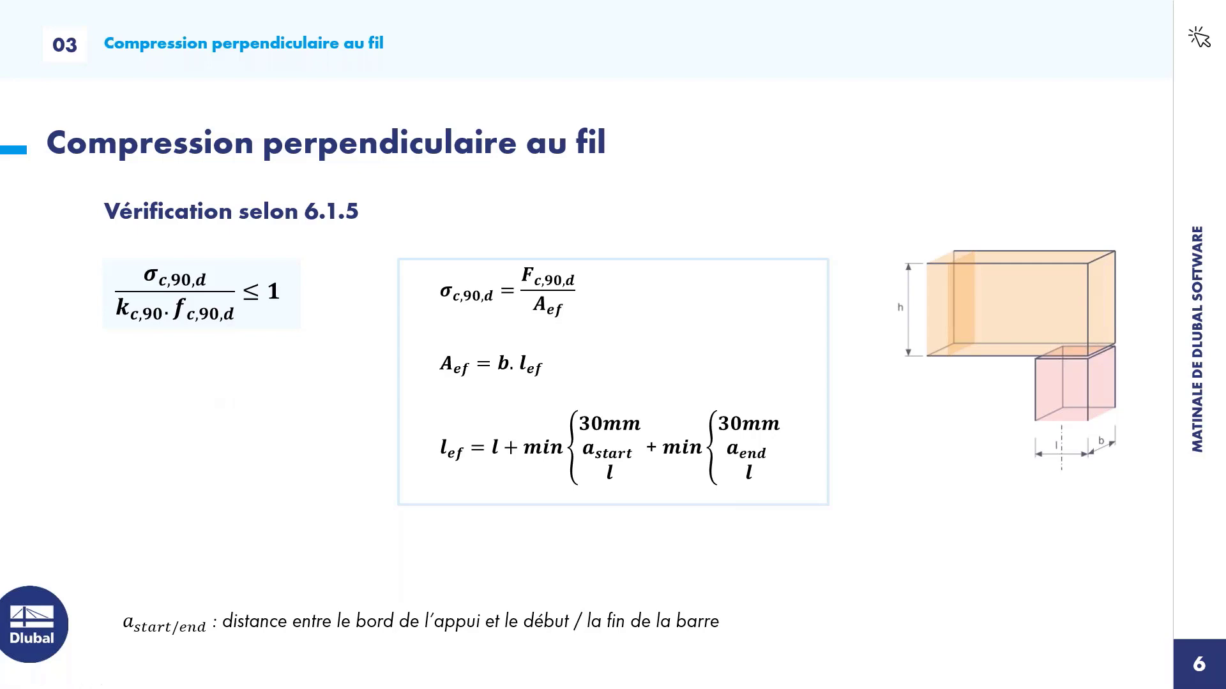
key(alt+Tab)
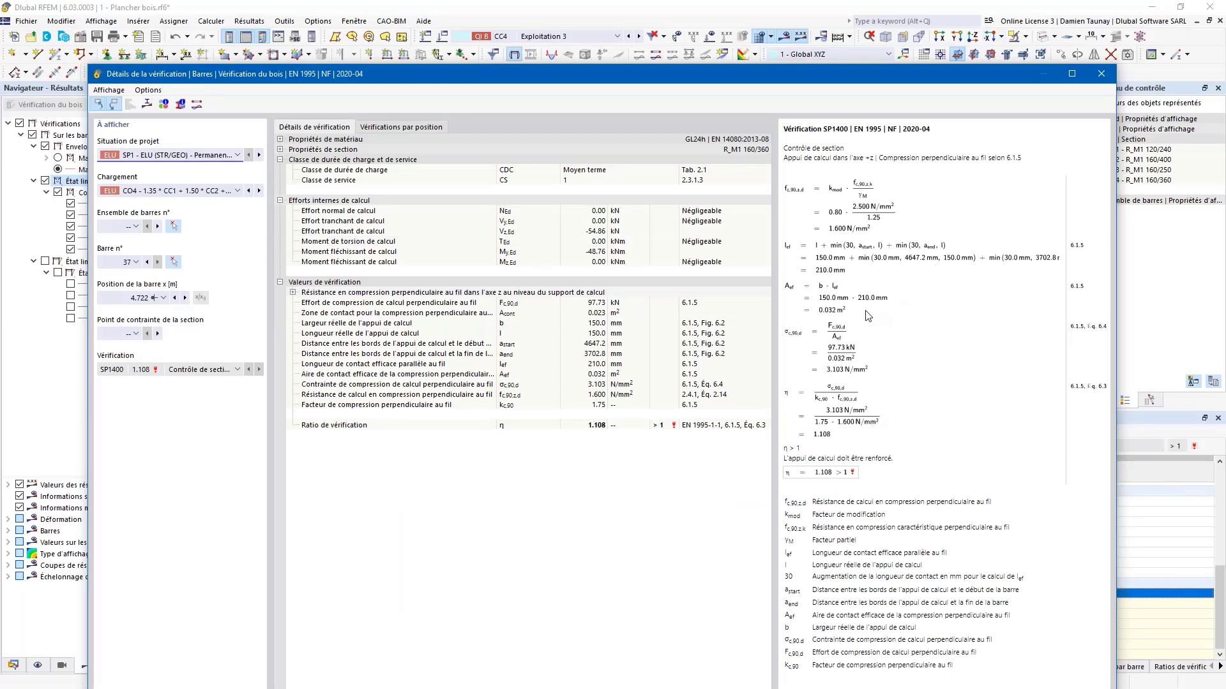
drag(699, 72, 694, 42)
drag(484, 43, 509, 42)
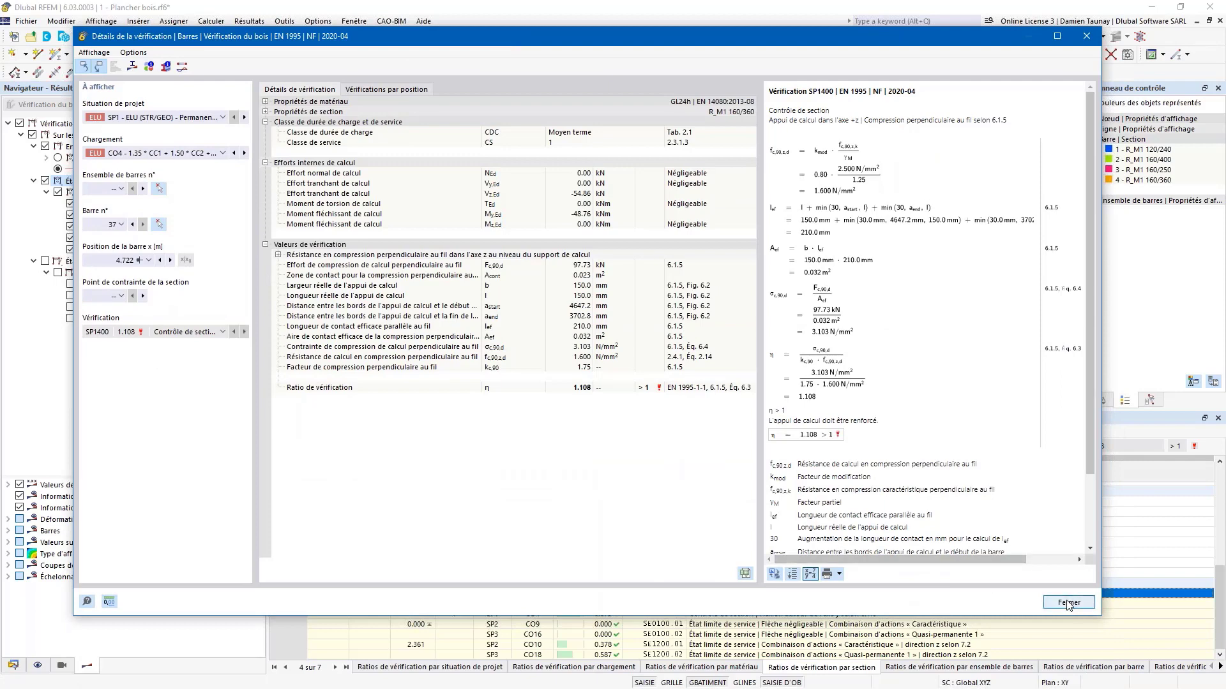
click(1057, 604)
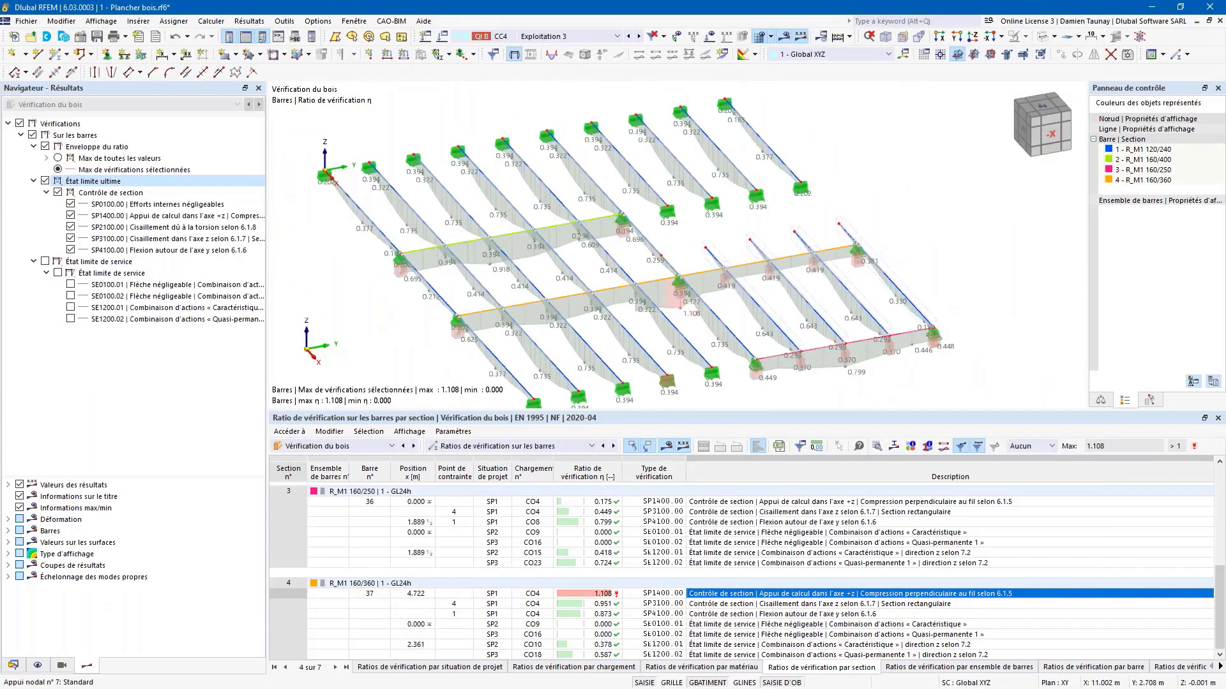
Activate reinforcement elements in the z axis for the 150x150 design support of member 37 and open their parameters
middle_drag(764, 382, 695, 355)
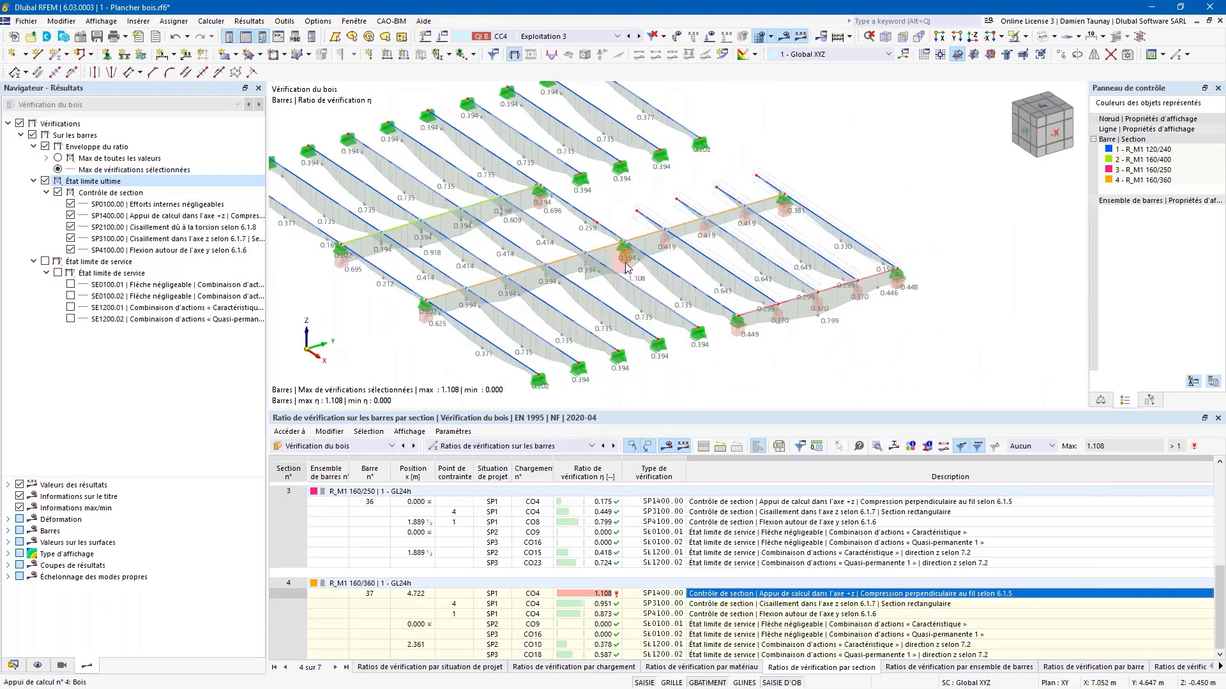
double_click(628, 268)
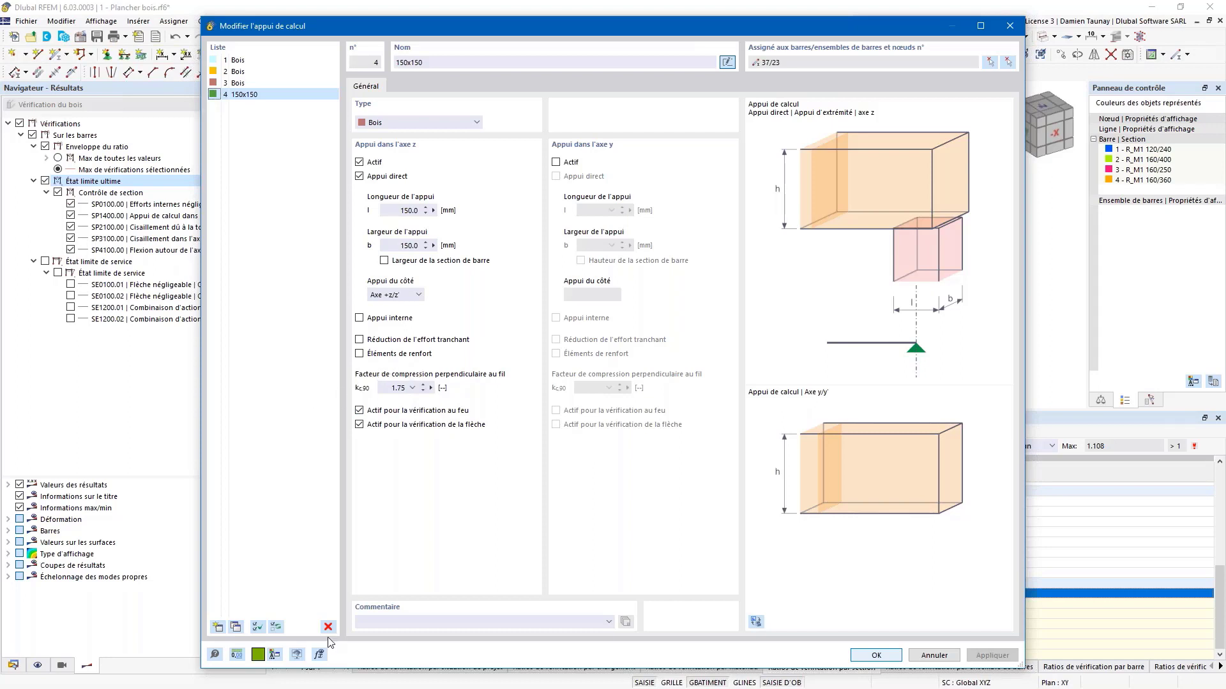
click(359, 354)
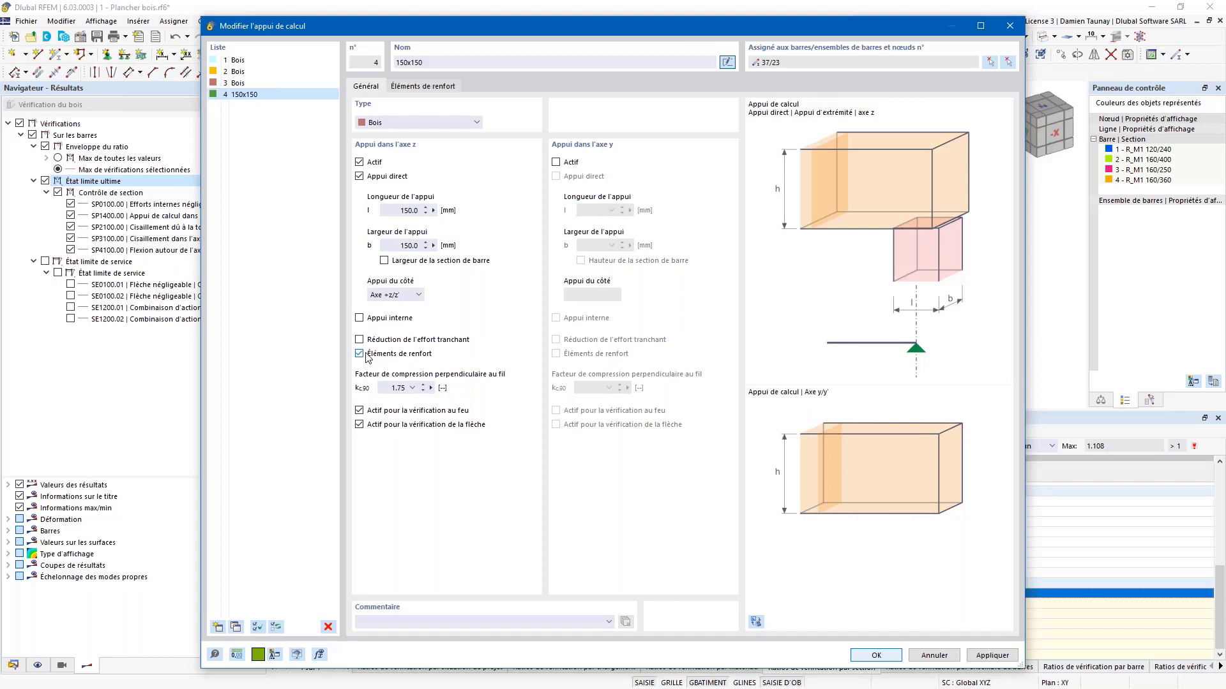
click(445, 85)
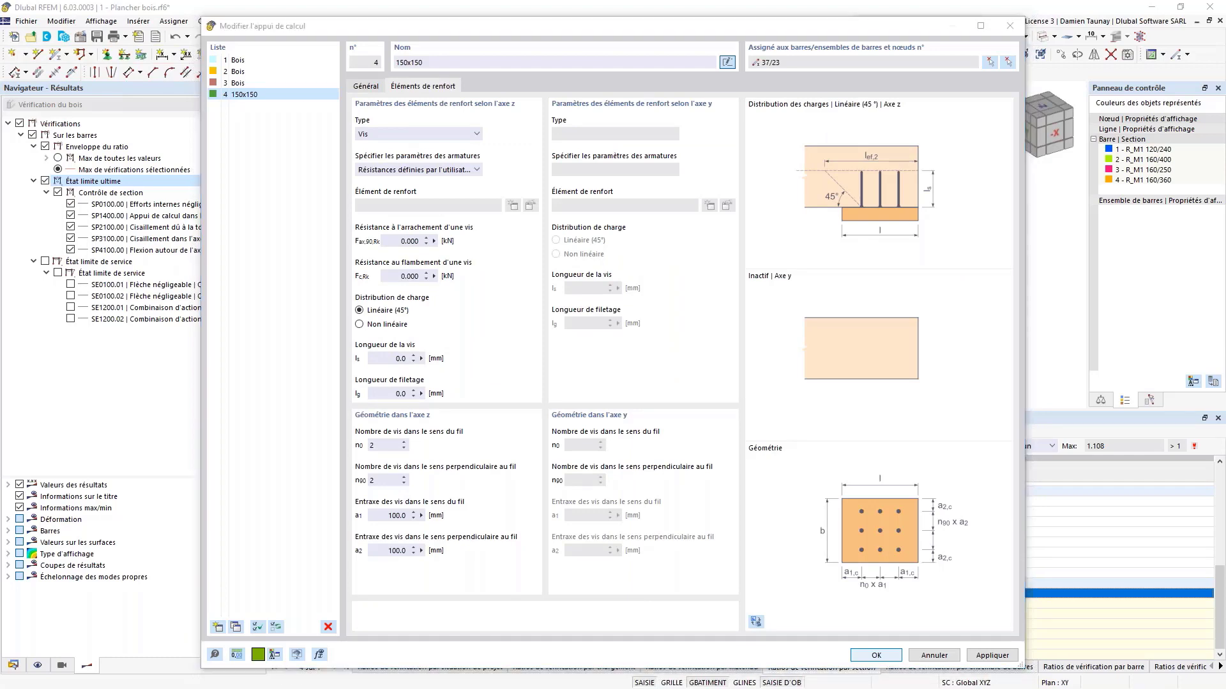
Switch to the presentation and show the slide on screw reinforcement for compression perpendicular to grain
key(alt+Tab)
key(Right)
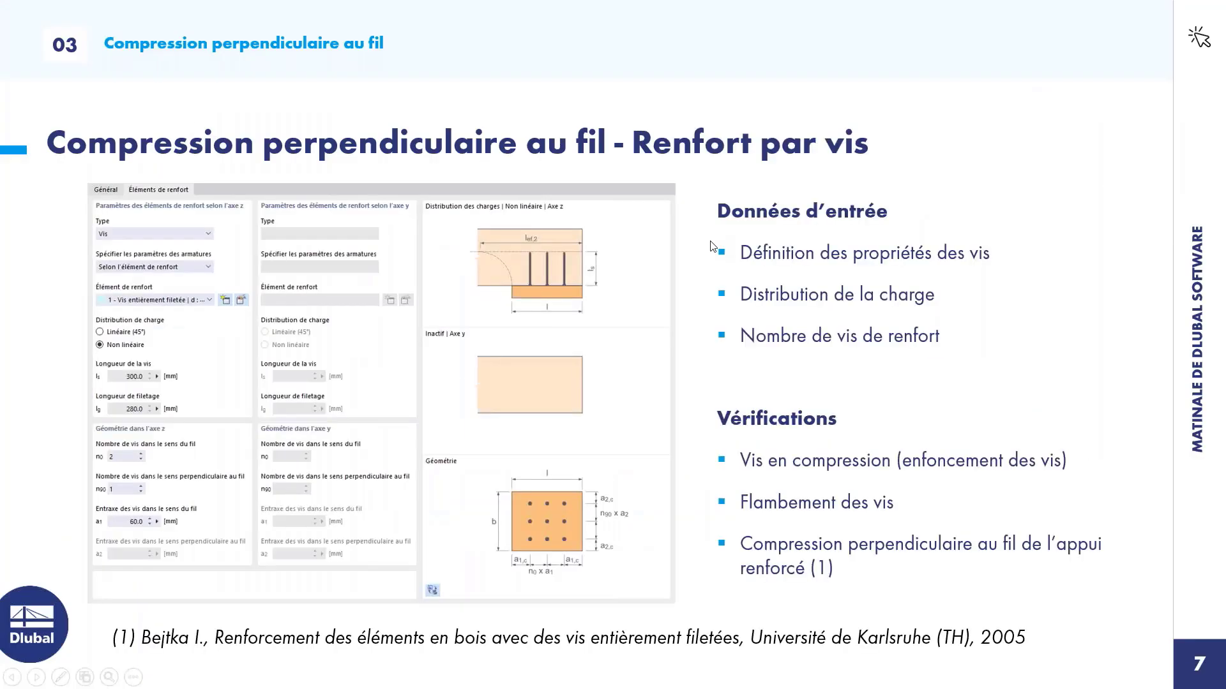